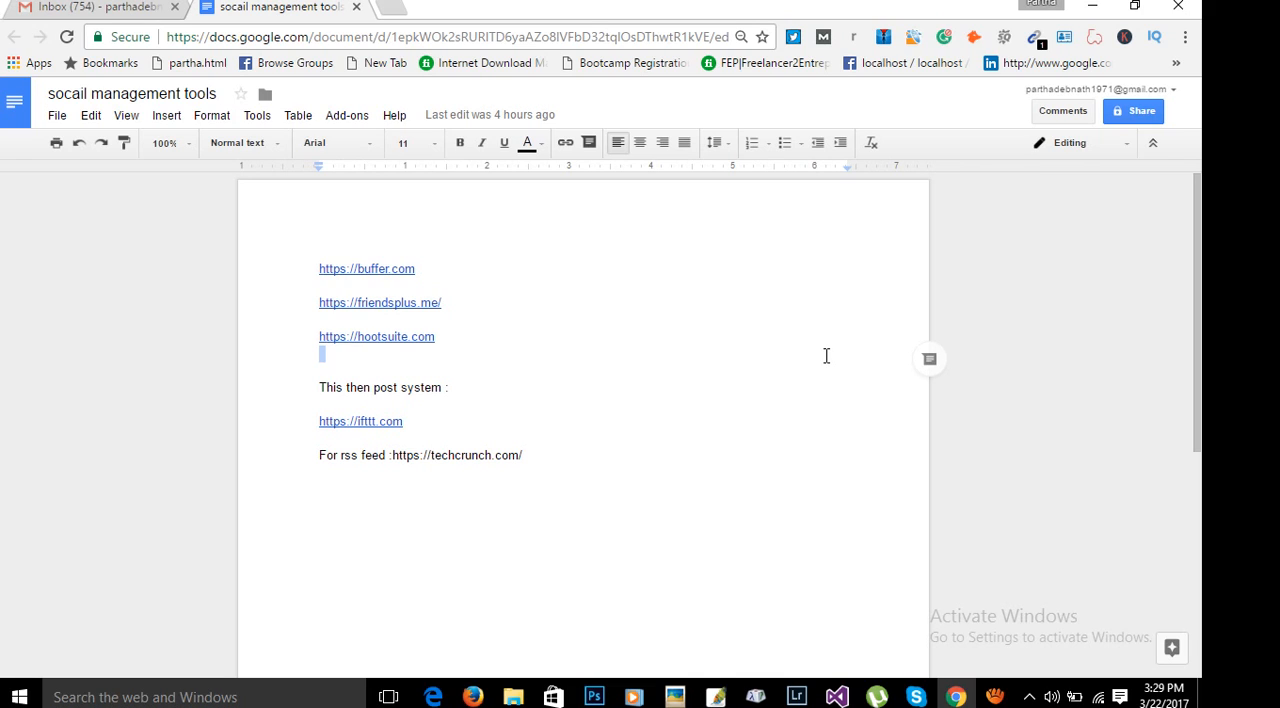
{"action": "left_click", "coordinate": [548, 320]}
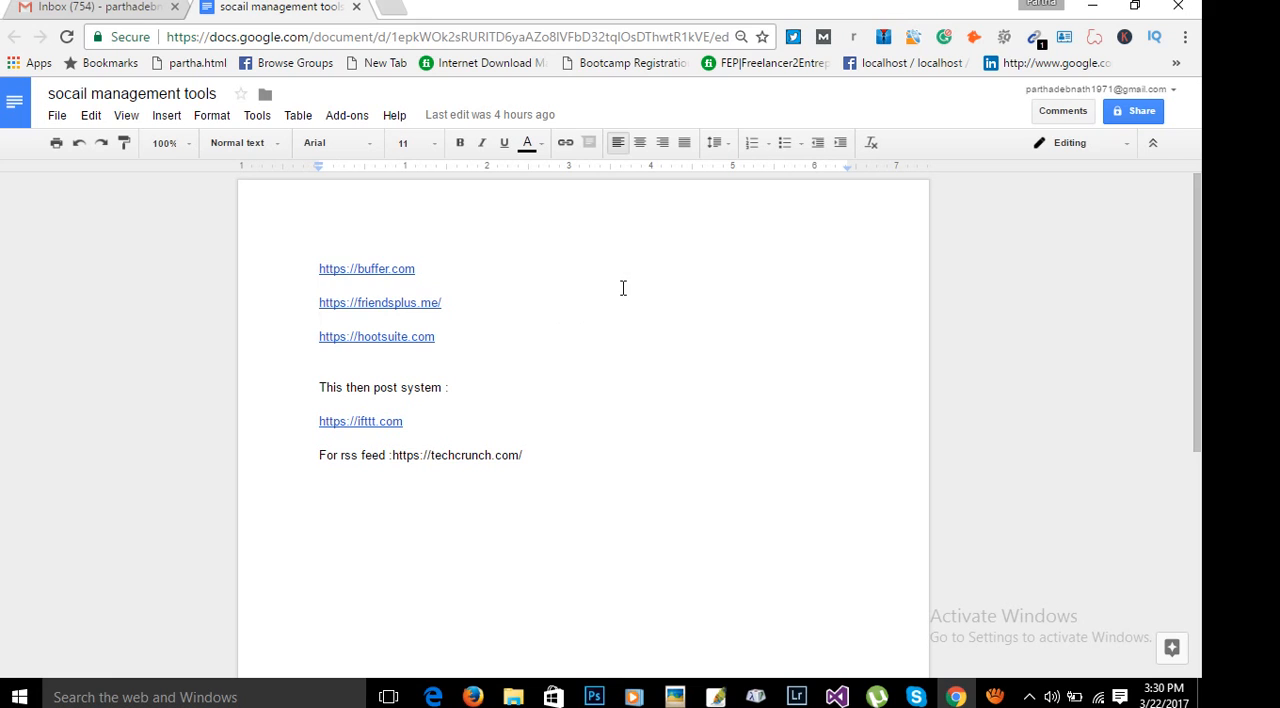
{"action": "left_click_drag", "start_coordinate": [420, 268], "coordinate": [294, 275]}
{"action": "key", "text": "ctrl+c"}
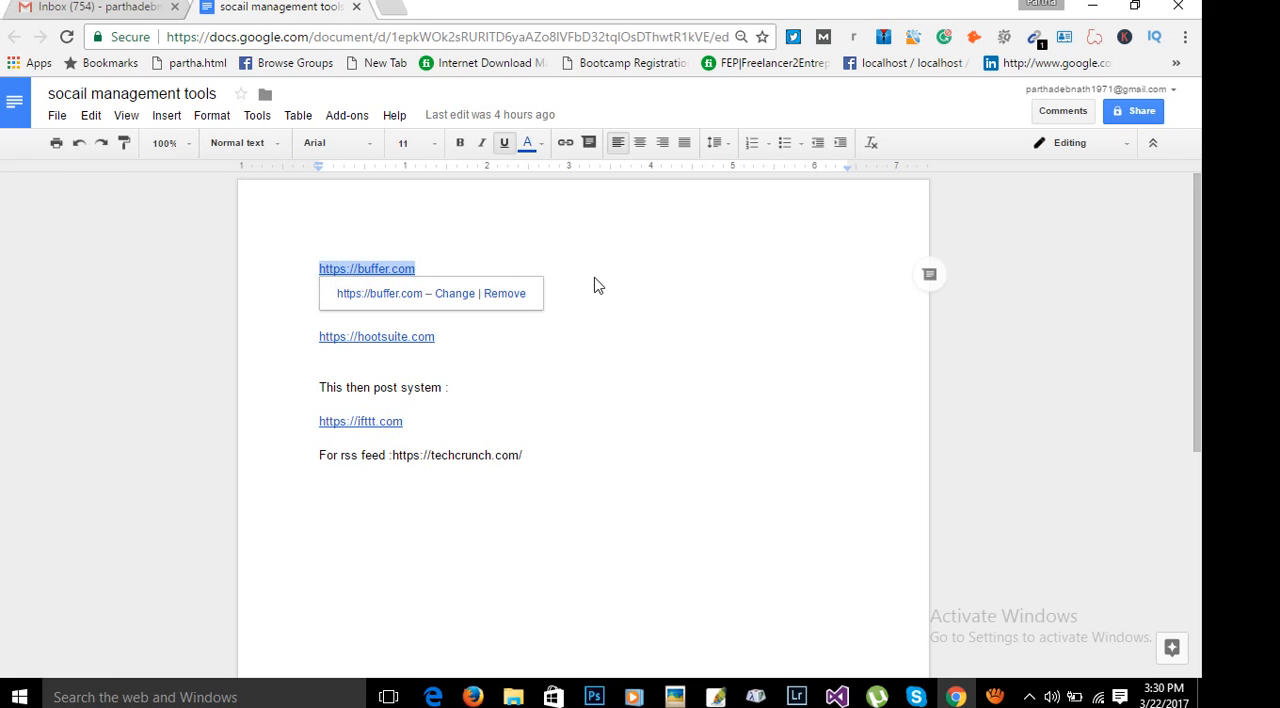
{"action": "left_click", "coordinate": [391, 8]}
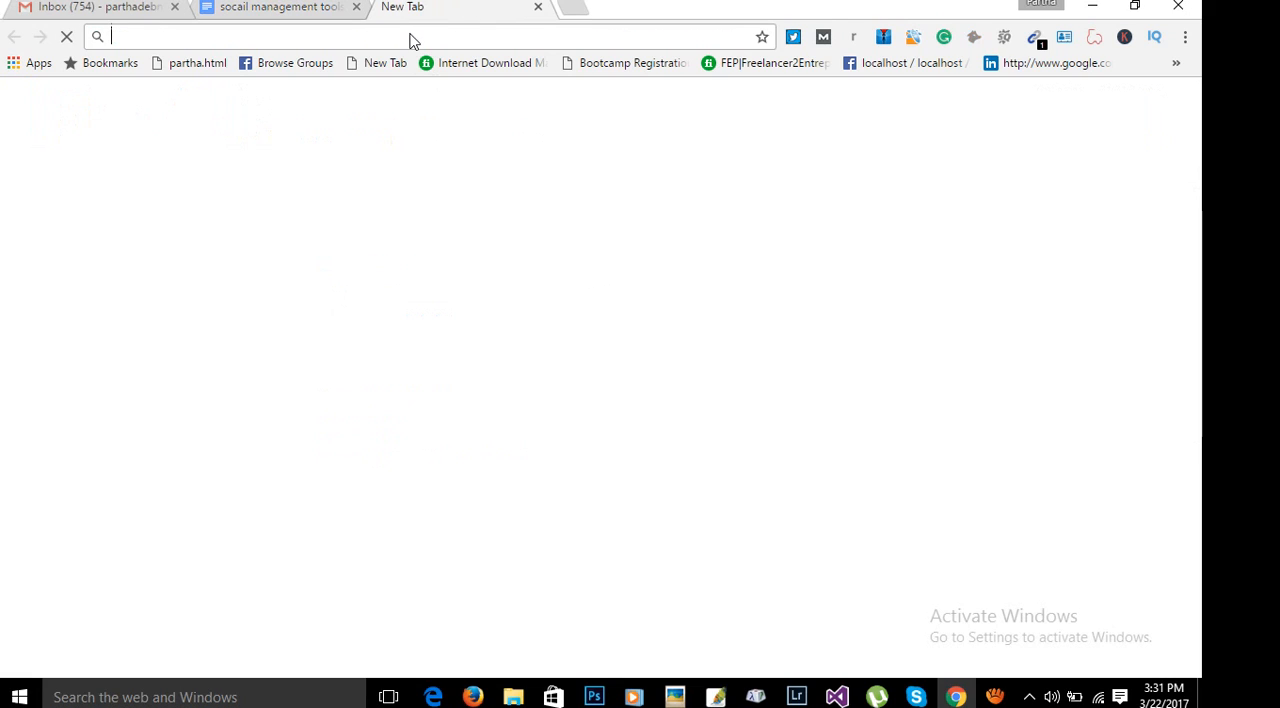
{"action": "key", "text": "ctrl+v"}
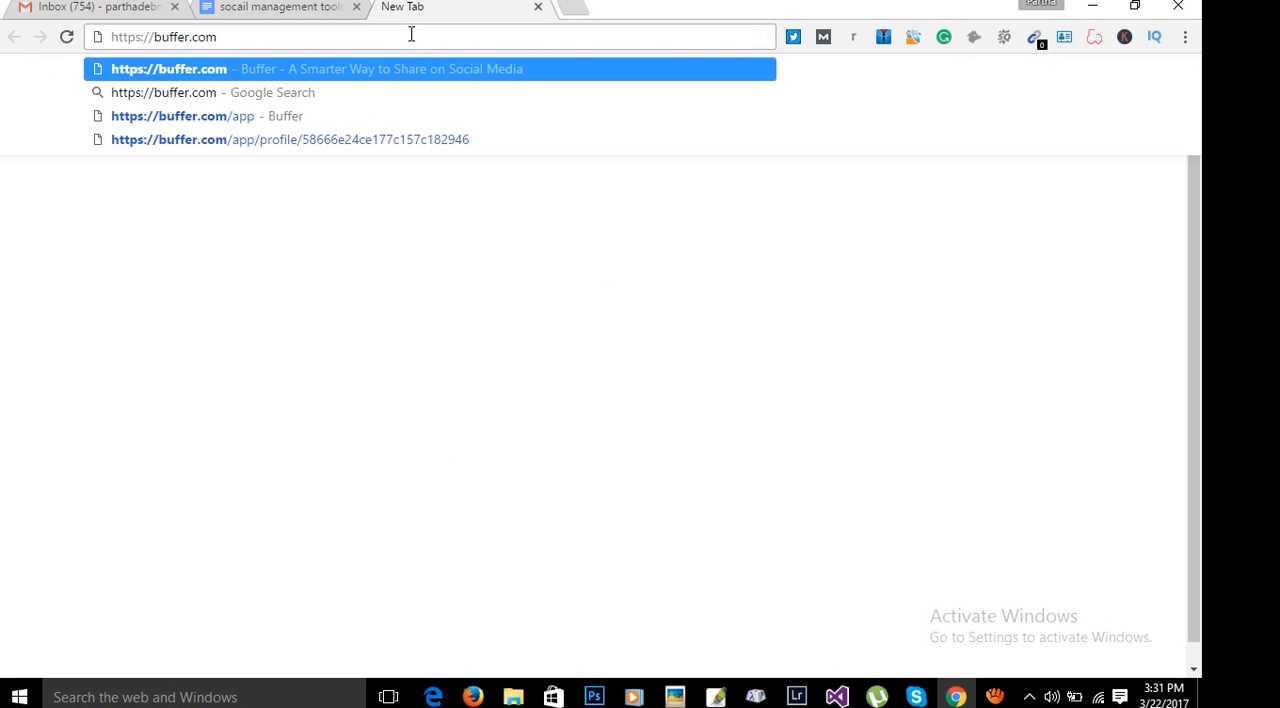
{"action": "key", "text": "Return"}
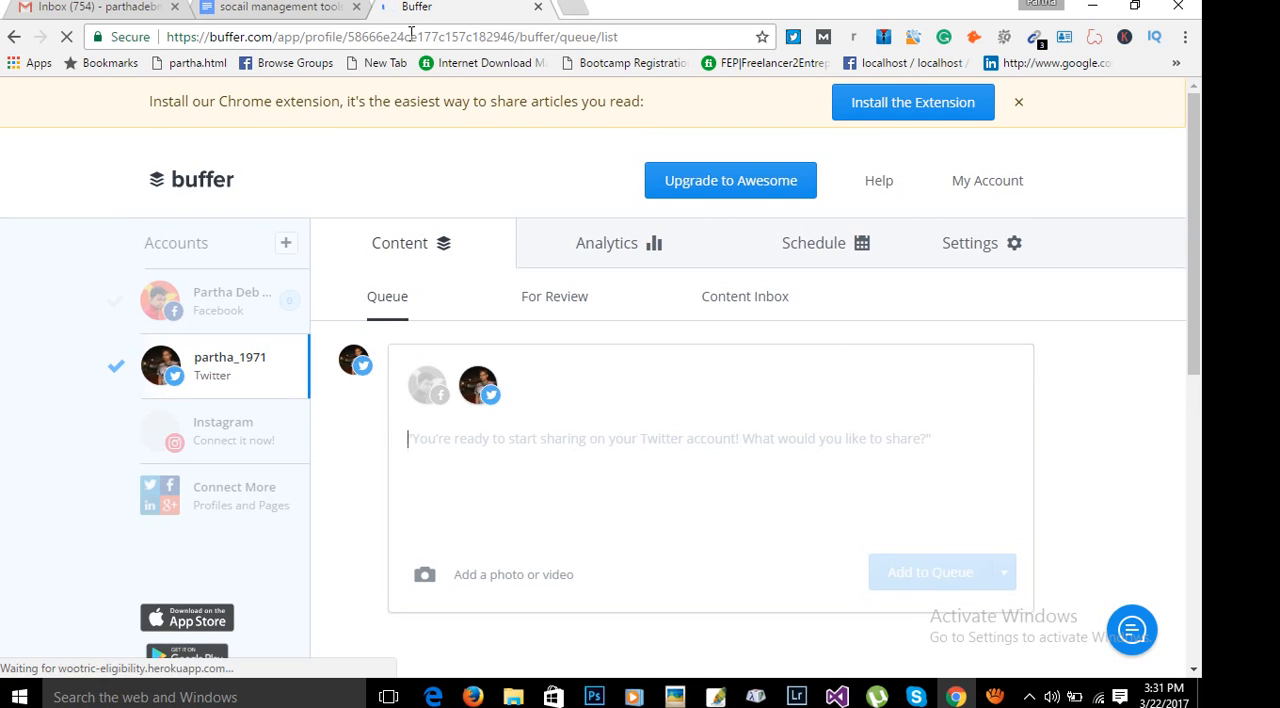
{"action": "left_click", "coordinate": [1019, 104]}
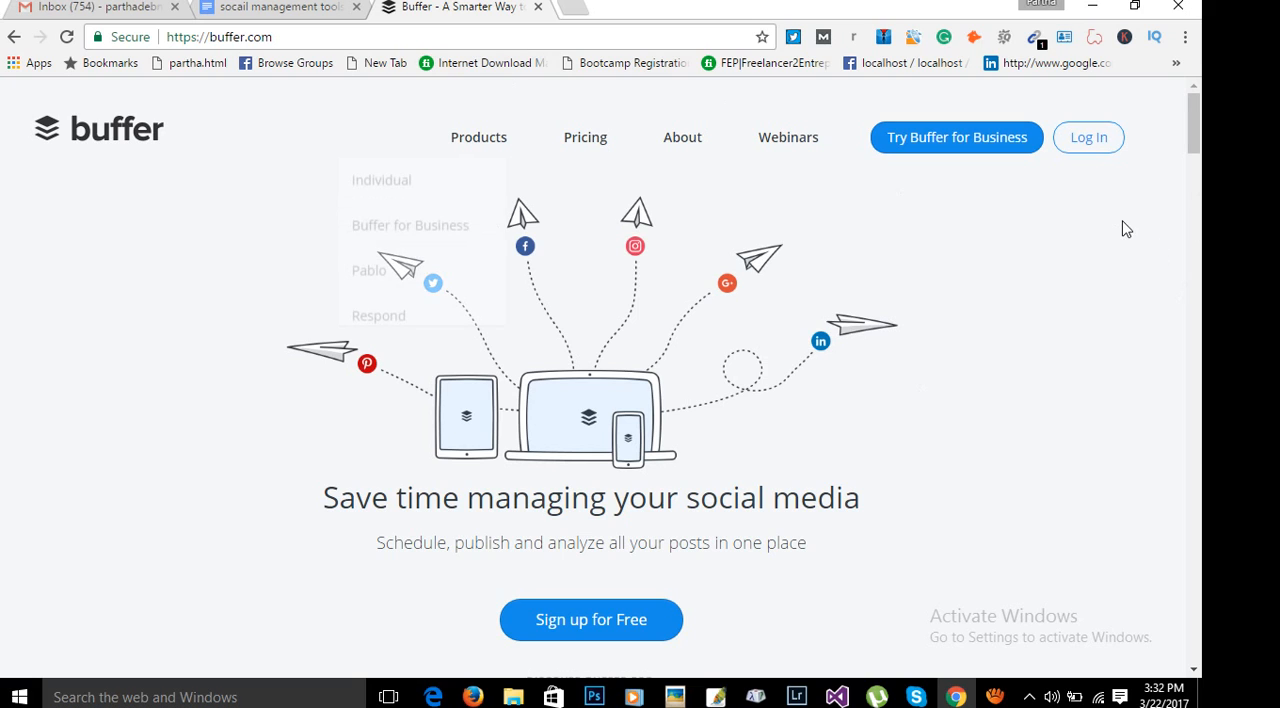
Log in to Buffer with the Facebook account.
{"action": "left_click", "coordinate": [1107, 142]}
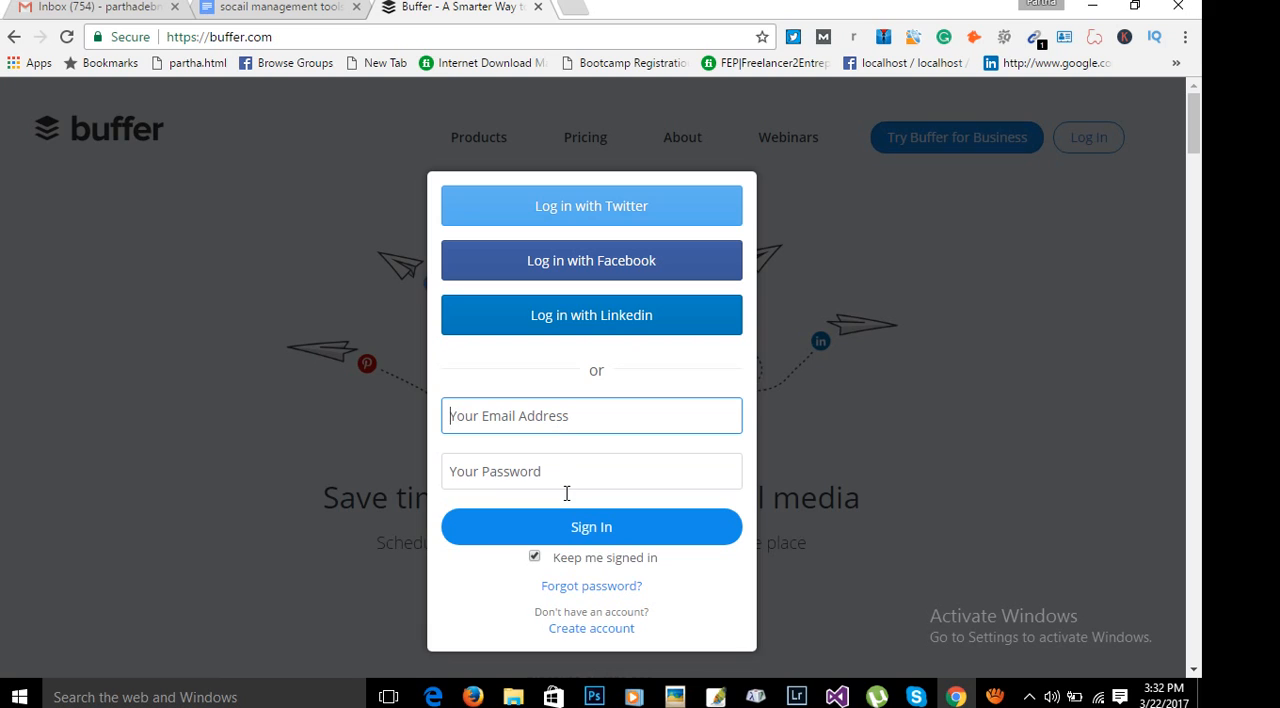
{"action": "left_click", "coordinate": [585, 276]}
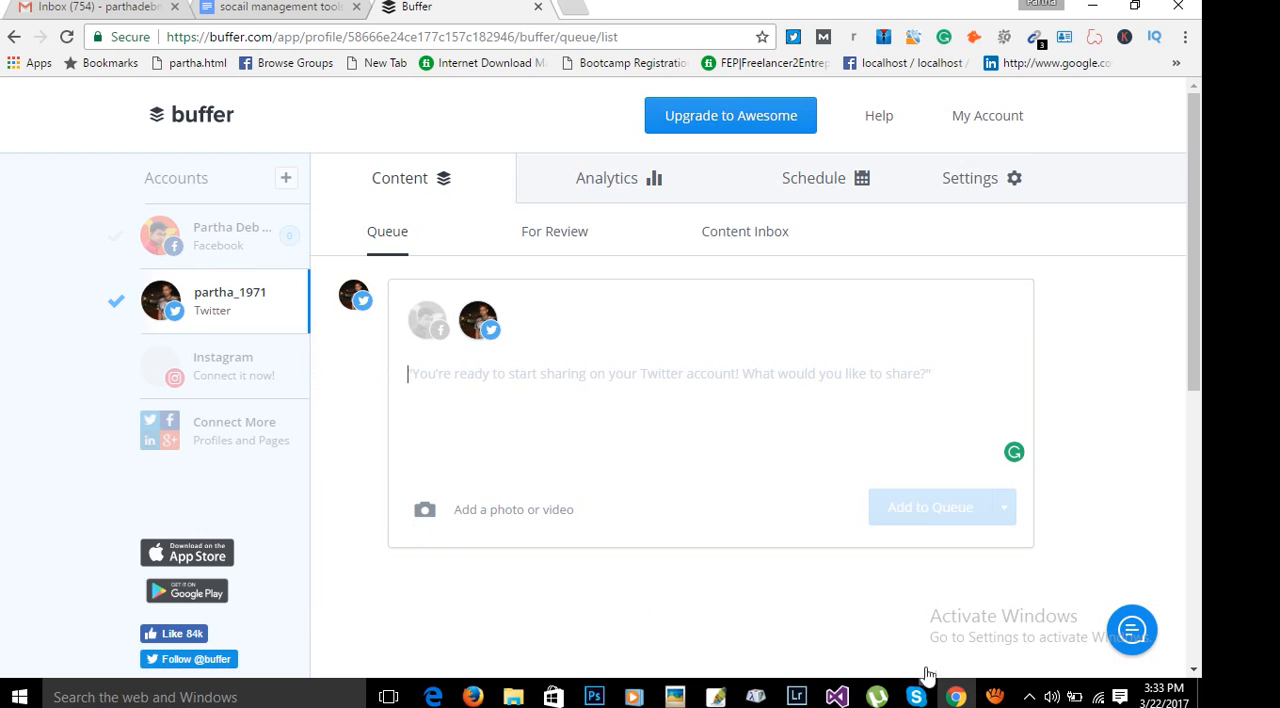
{"action": "left_click", "coordinate": [997, 700]}
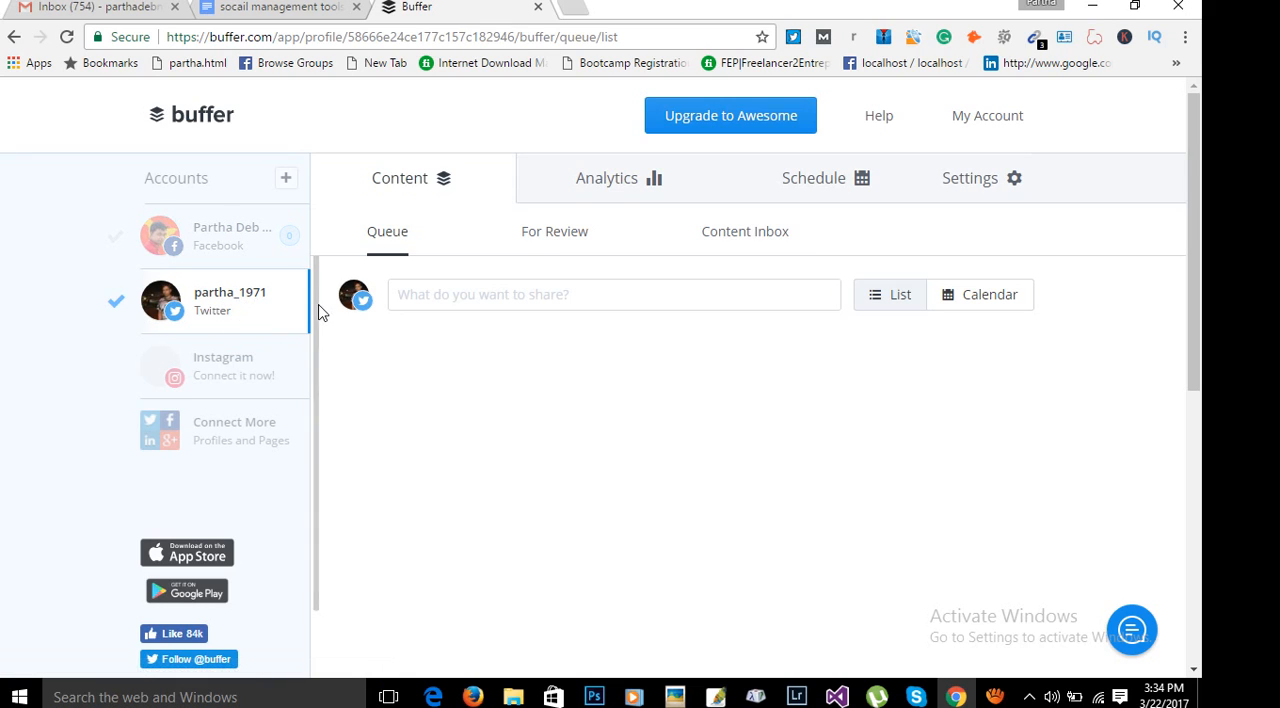
Look at the Facebook account's queue, return to the Twitter account and remove that Twitter profile from Buffer.
{"action": "left_click", "coordinate": [228, 245]}
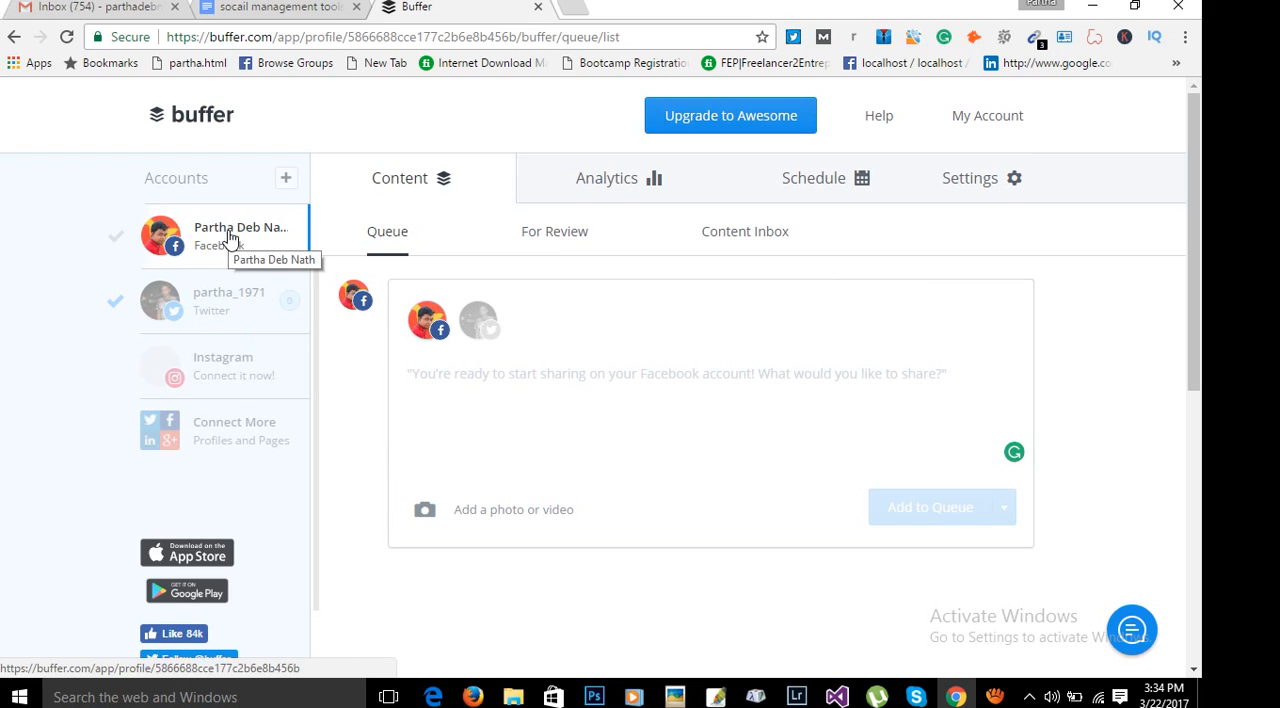
{"action": "left_click", "coordinate": [227, 307]}
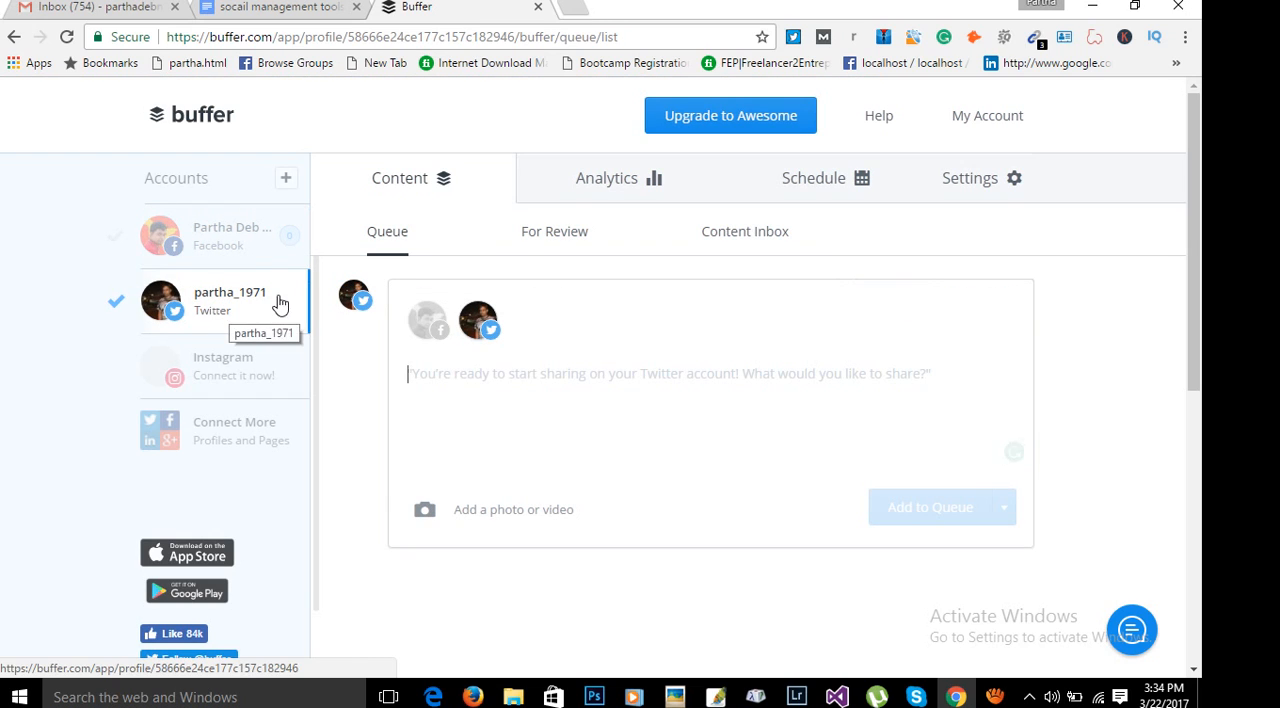
{"action": "left_click", "coordinate": [1012, 190]}
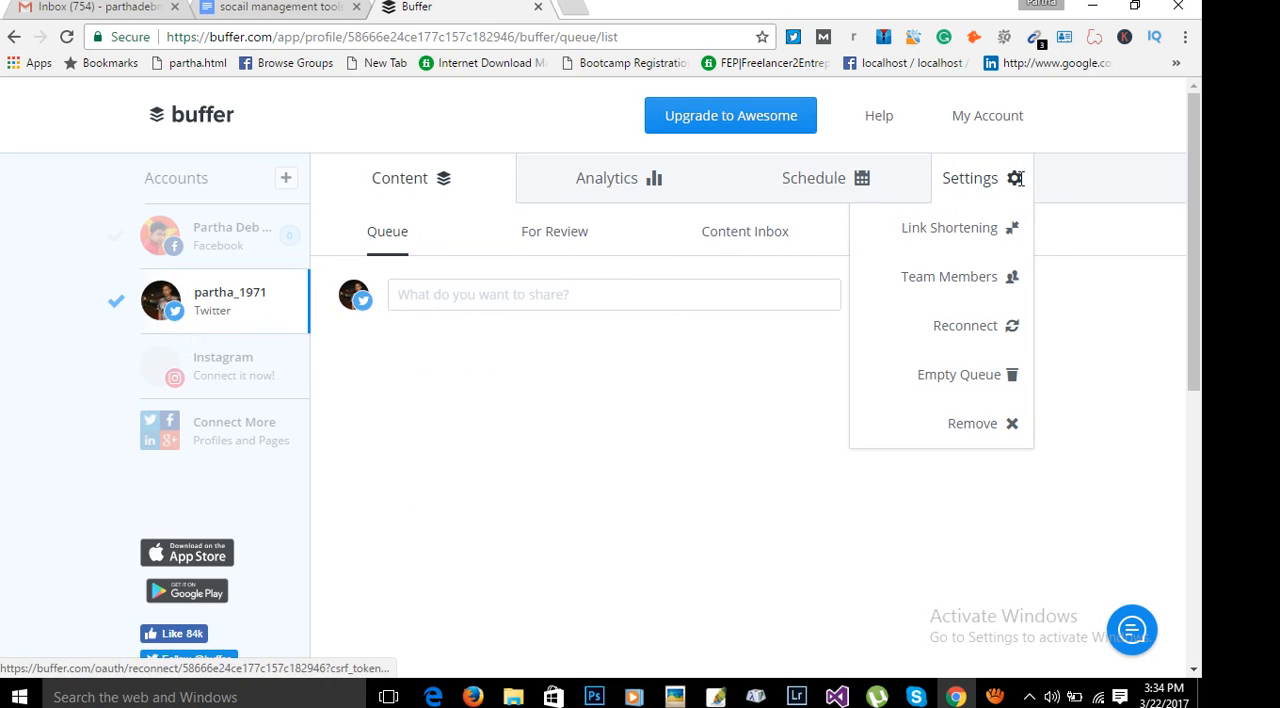
{"action": "left_click", "coordinate": [981, 428]}
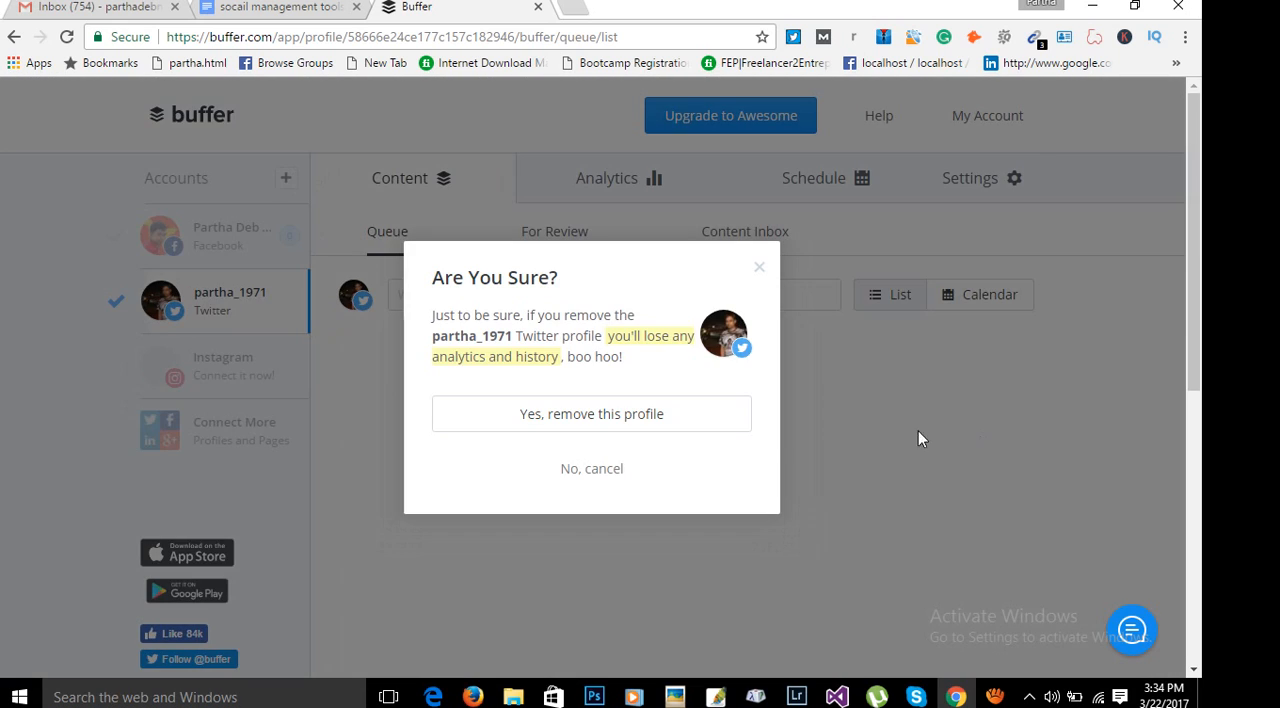
{"action": "left_click", "coordinate": [585, 425]}
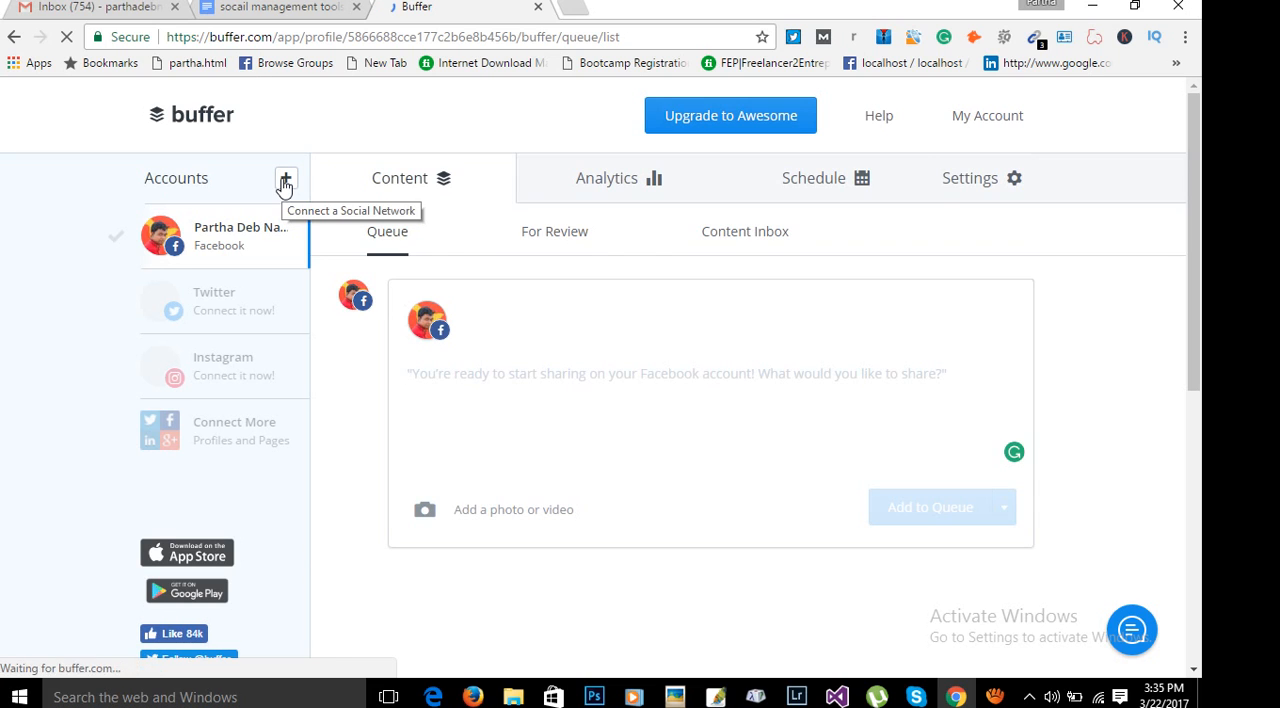
Open the Connect a Social Network page and examine the available networks, account types and the Pinterest requirement.
{"action": "left_click", "coordinate": [285, 182]}
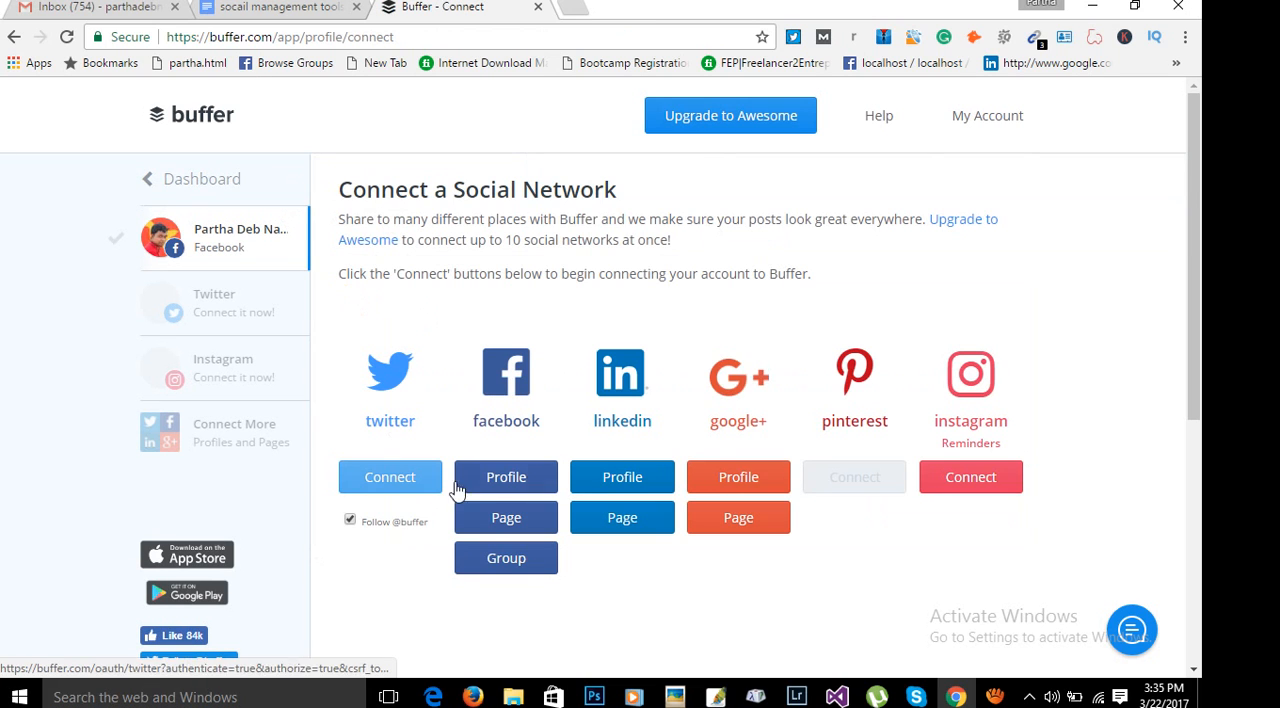
{"action": "scroll", "coordinate": [774, 554], "scroll_direction": "down", "scroll_amount": 2}
{"action": "scroll", "coordinate": [828, 546], "scroll_direction": "up", "scroll_amount": 1}
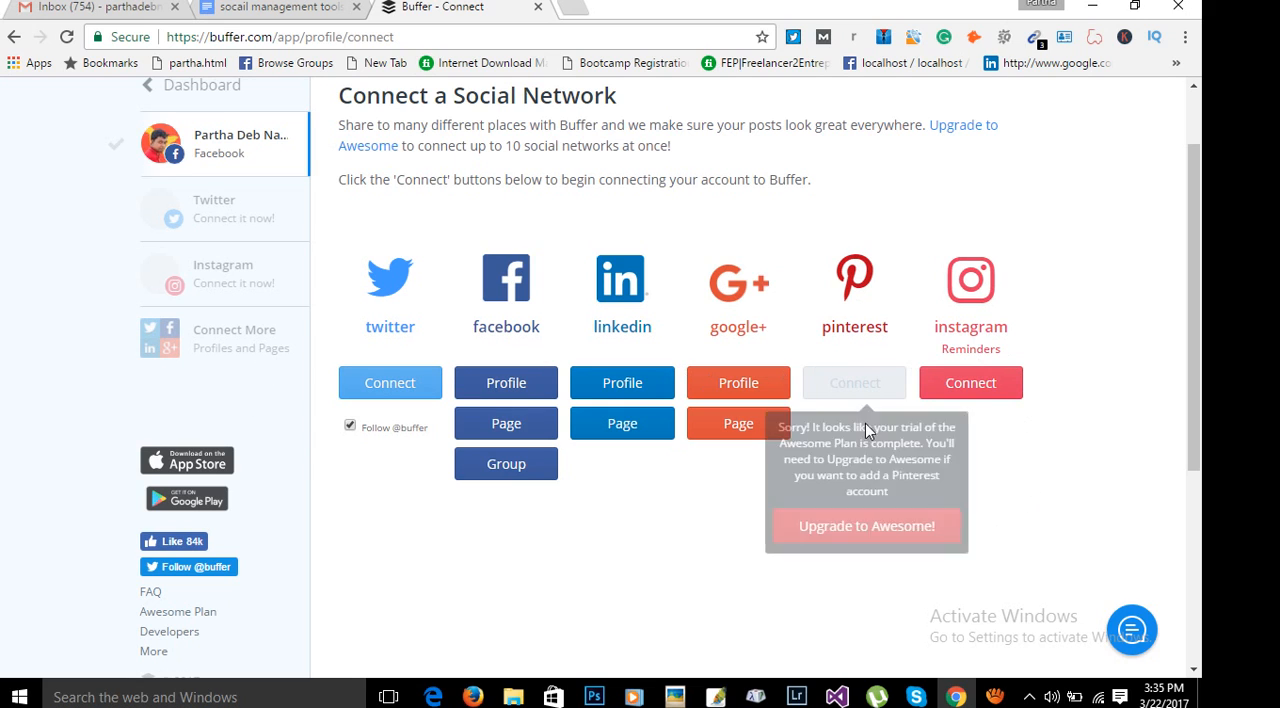
{"action": "mouse_move", "coordinate": [882, 376]}
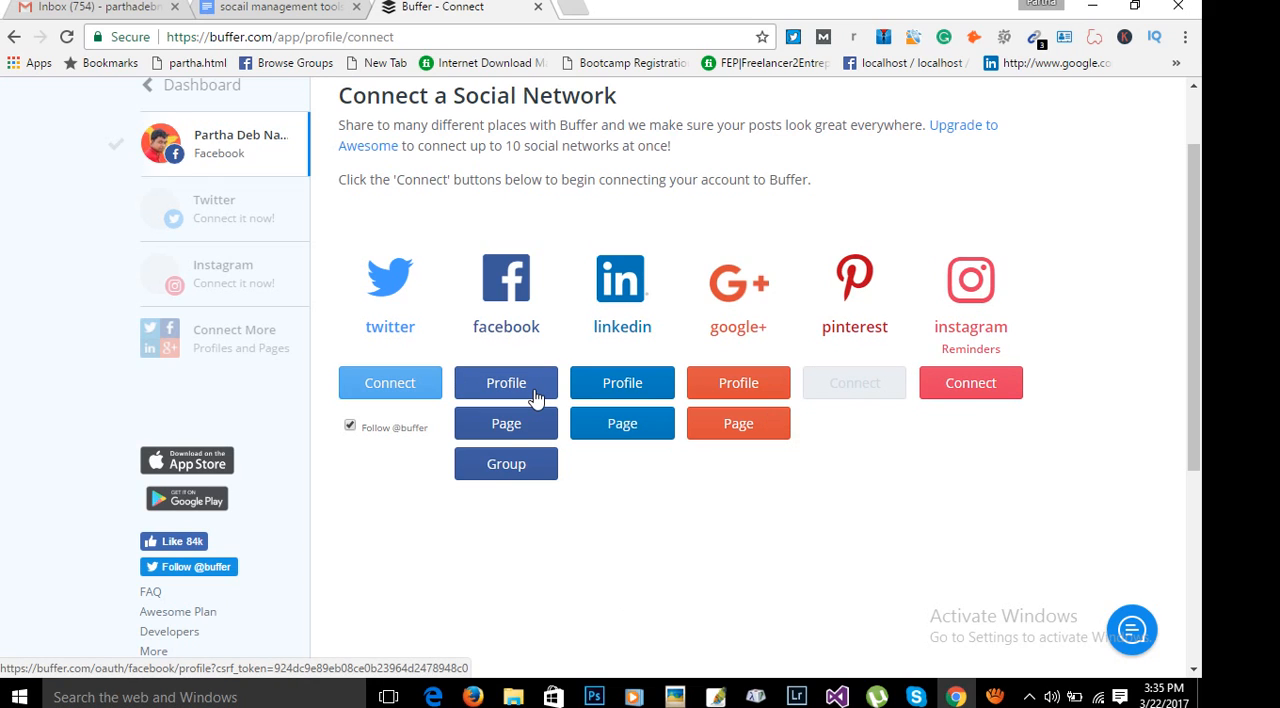
{"action": "scroll", "coordinate": [1006, 482], "scroll_direction": "up", "scroll_amount": 1}
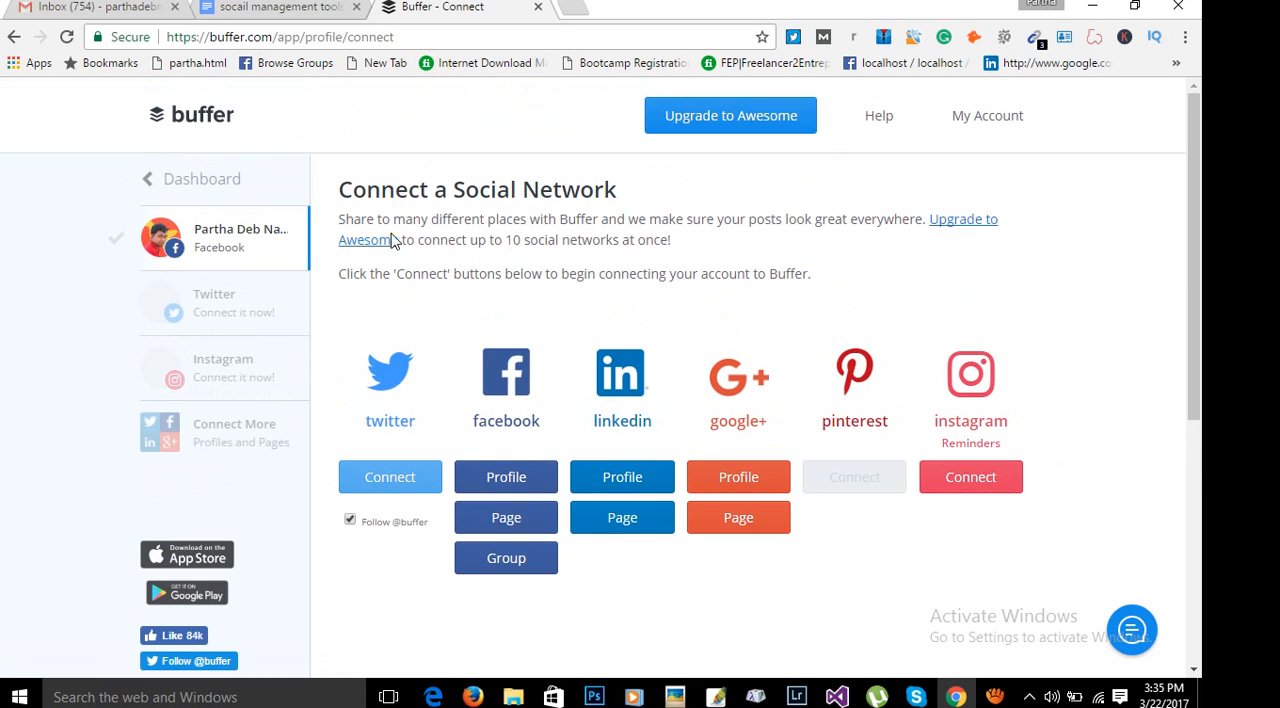
{"action": "scroll", "coordinate": [897, 257], "scroll_direction": "down", "scroll_amount": 1}
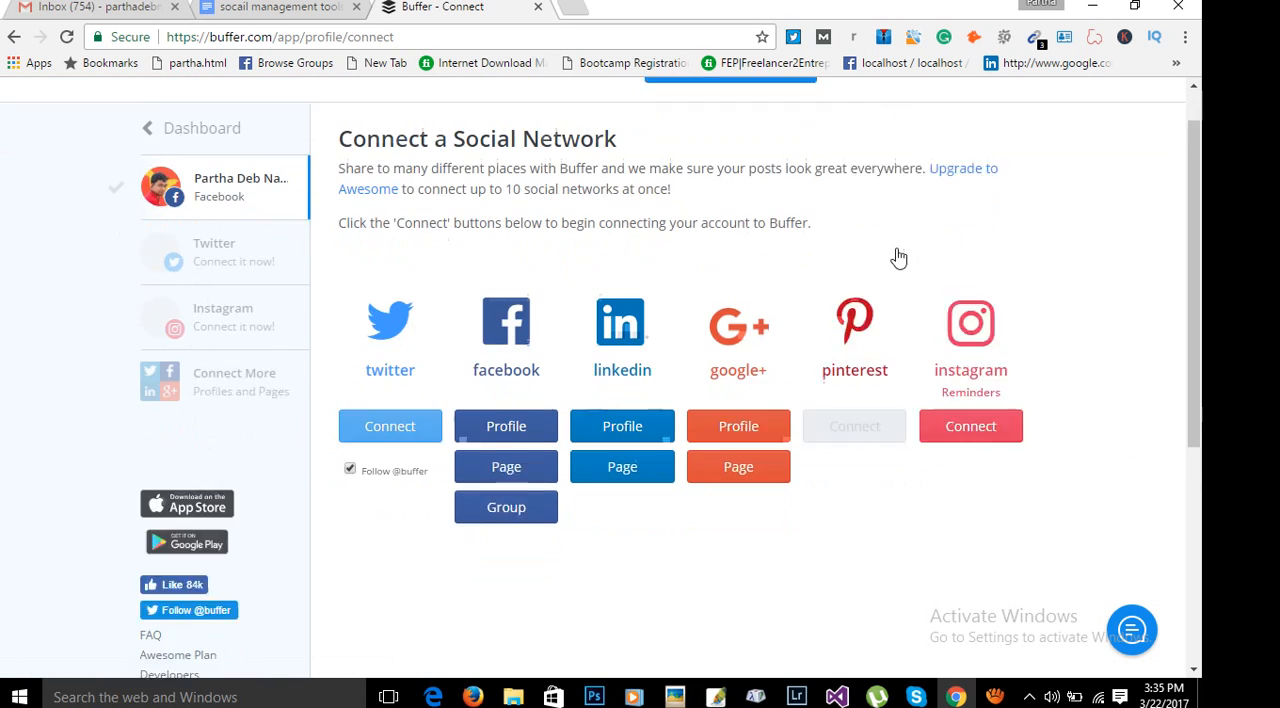
{"action": "left_click_drag", "start_coordinate": [451, 145], "coordinate": [710, 148]}
{"action": "left_click", "coordinate": [672, 162]}
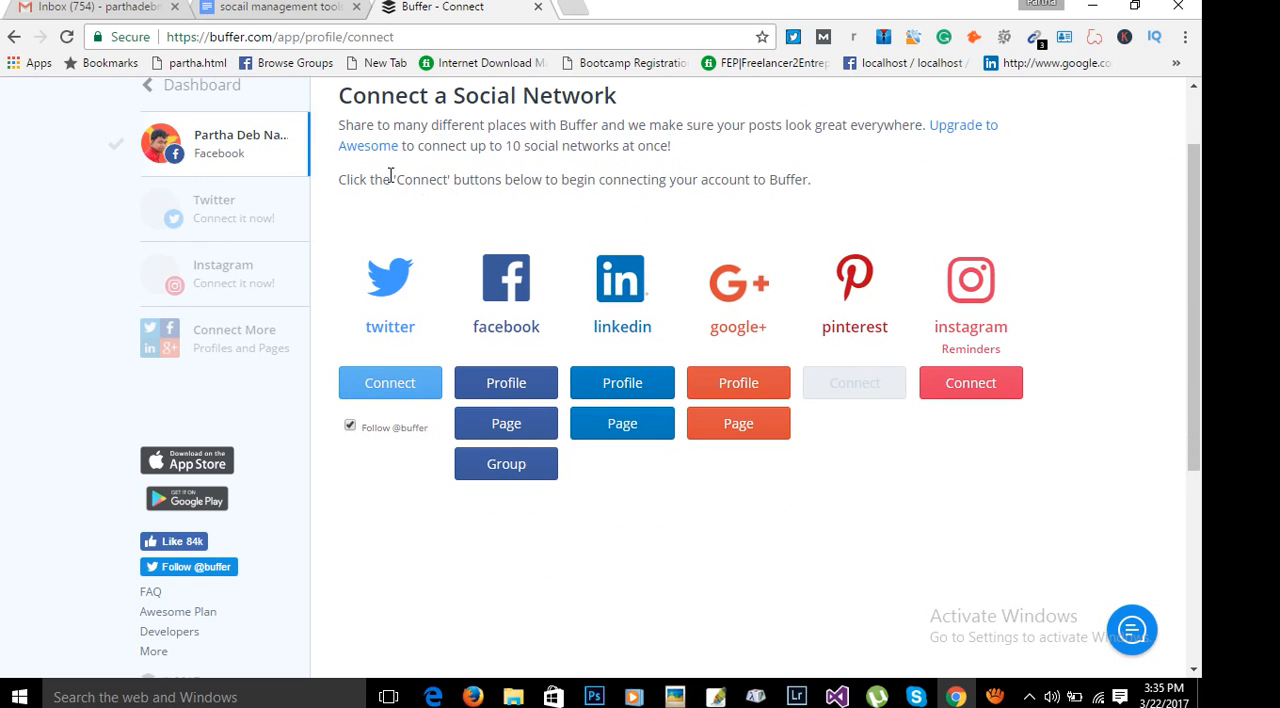
{"action": "scroll", "coordinate": [634, 204], "scroll_direction": "up", "scroll_amount": 1}
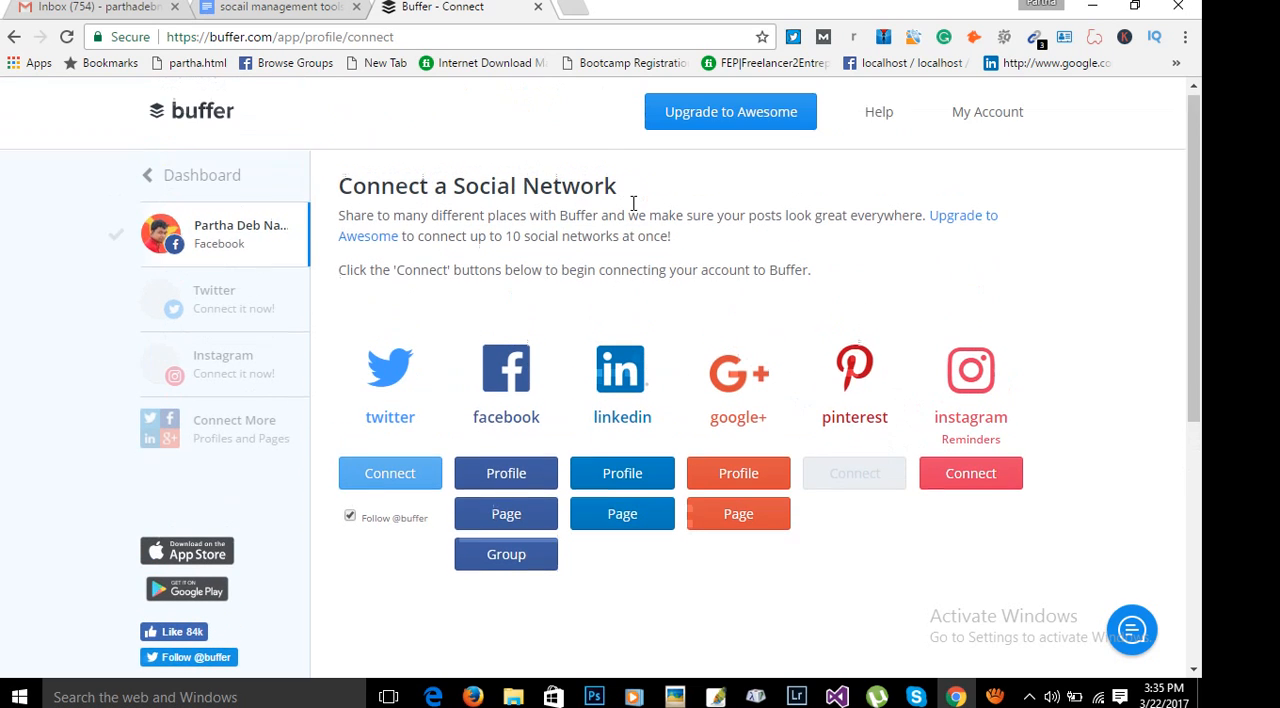
Open the Upgrade to Awesome page in a separate tab, examine its payment form and pricing, and close that tab.
{"action": "right_click", "coordinate": [708, 120]}
{"action": "left_click", "coordinate": [760, 131]}
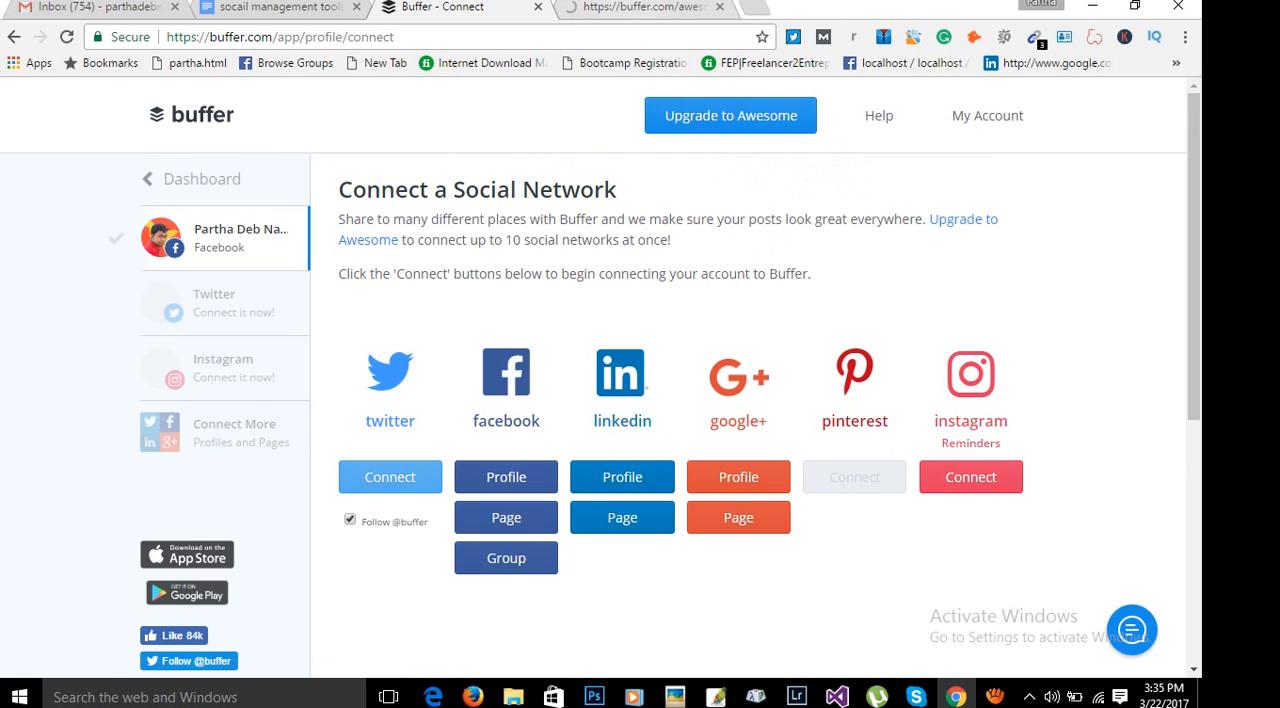
{"action": "left_click", "coordinate": [643, 6]}
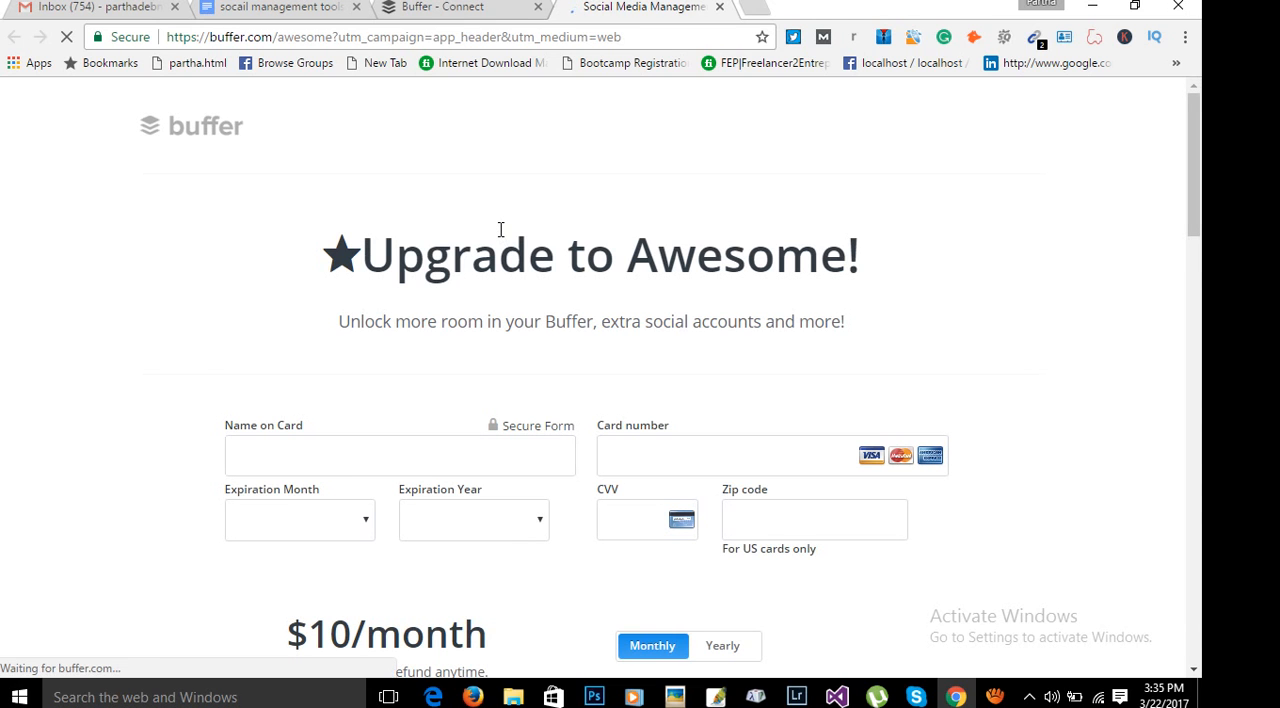
{"action": "scroll", "coordinate": [800, 451], "scroll_direction": "down", "scroll_amount": 3}
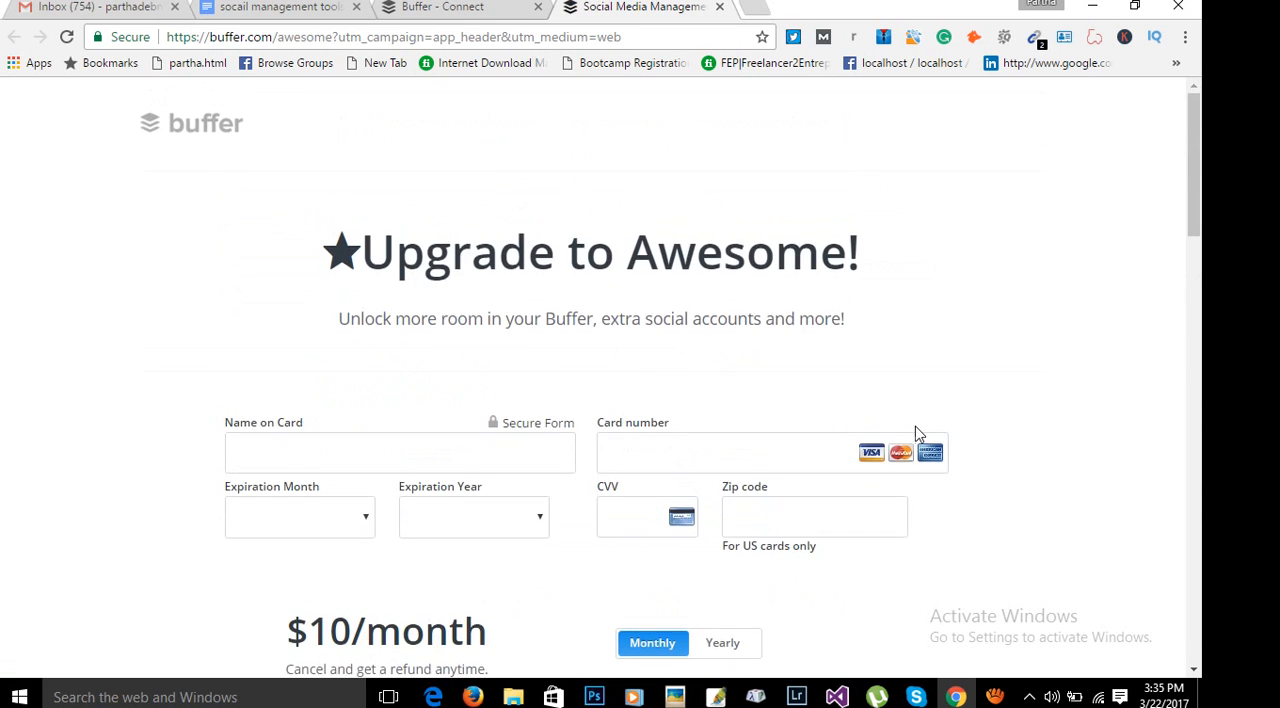
{"action": "scroll", "coordinate": [914, 434], "scroll_direction": "down", "scroll_amount": 5}
{"action": "scroll", "coordinate": [510, 453], "scroll_direction": "up", "scroll_amount": 4}
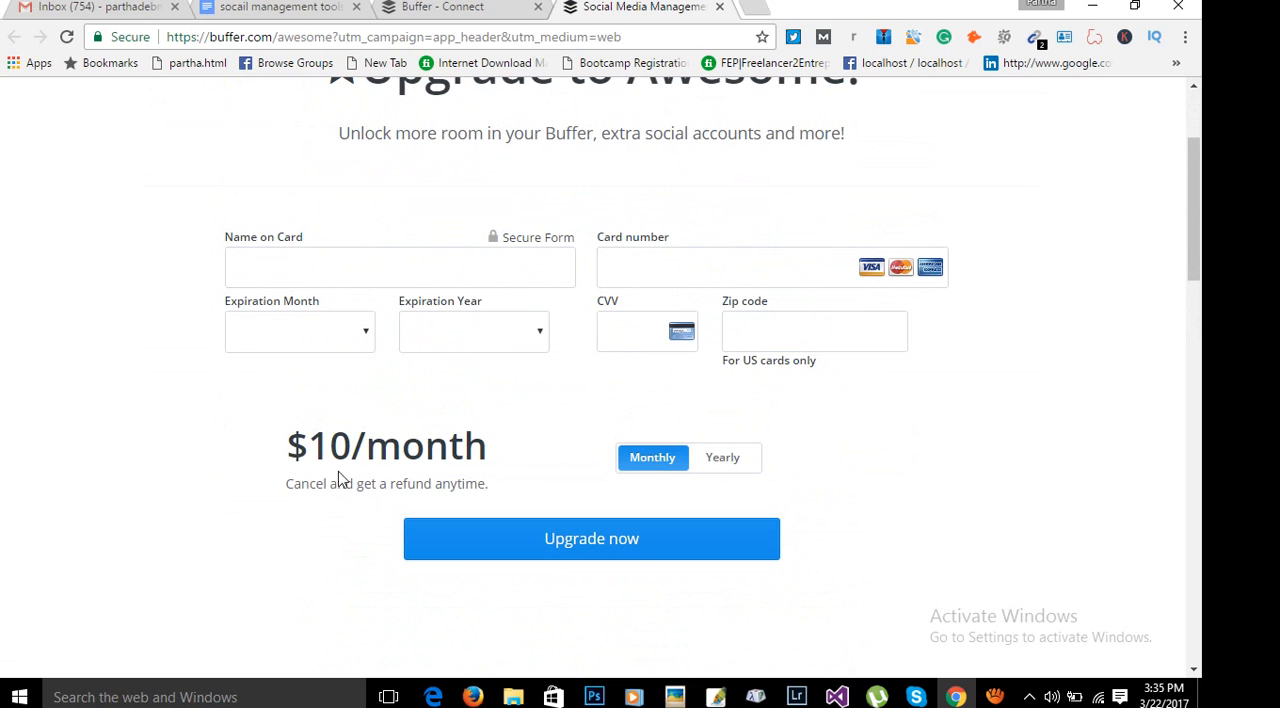
{"action": "scroll", "coordinate": [996, 431], "scroll_direction": "up", "scroll_amount": 2}
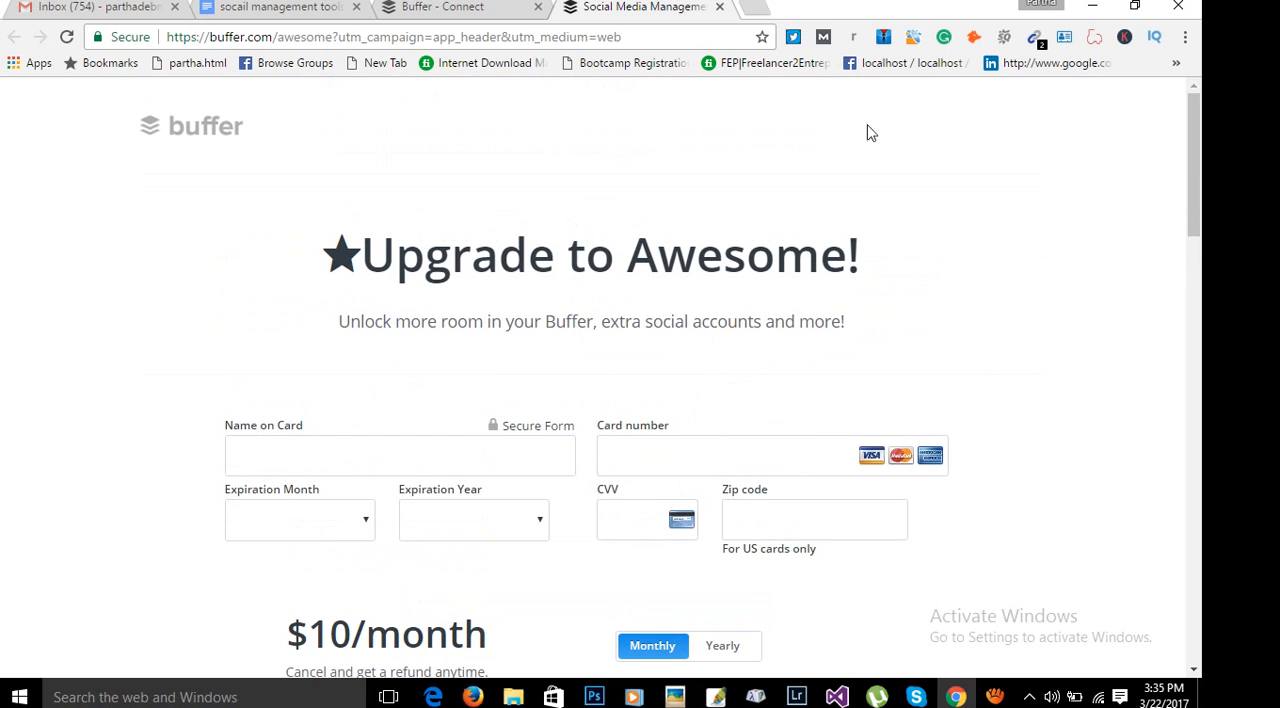
{"action": "left_click", "coordinate": [719, 7]}
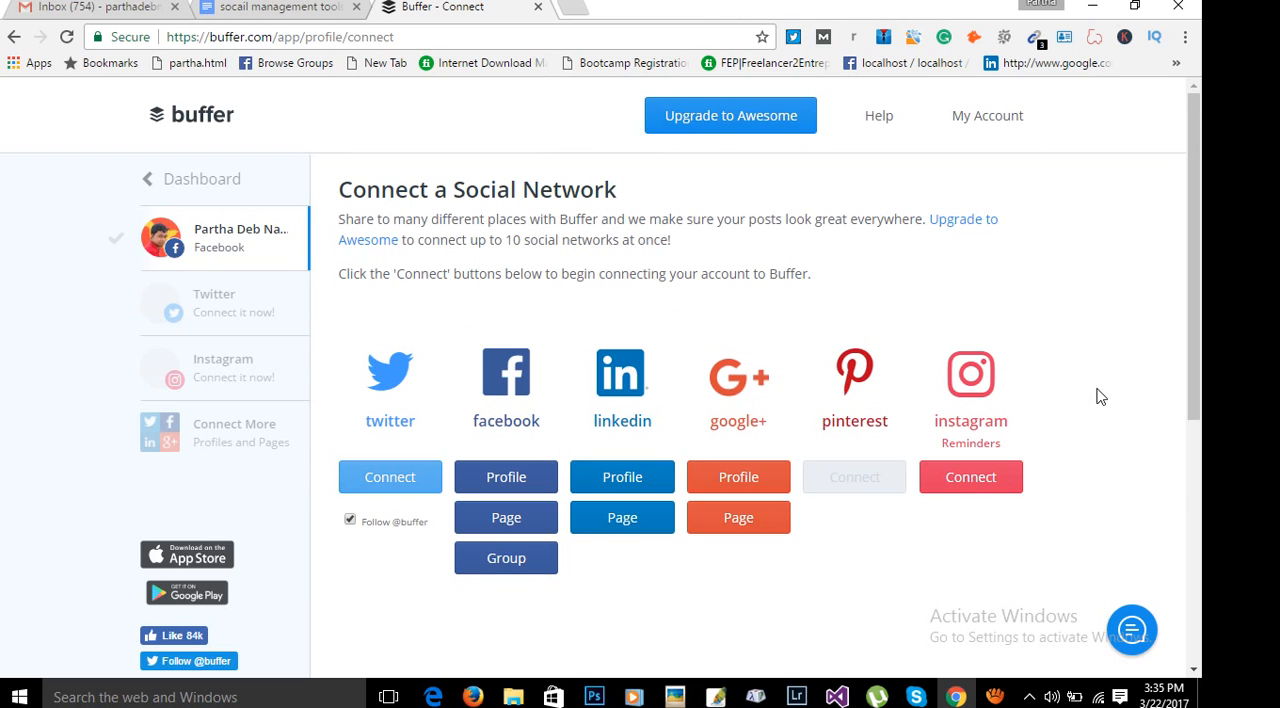
Start connecting a Twitter account to Buffer and fill in the account's e-mail on the authorization page.
{"action": "scroll", "coordinate": [1068, 366], "scroll_direction": "down", "scroll_amount": 1}
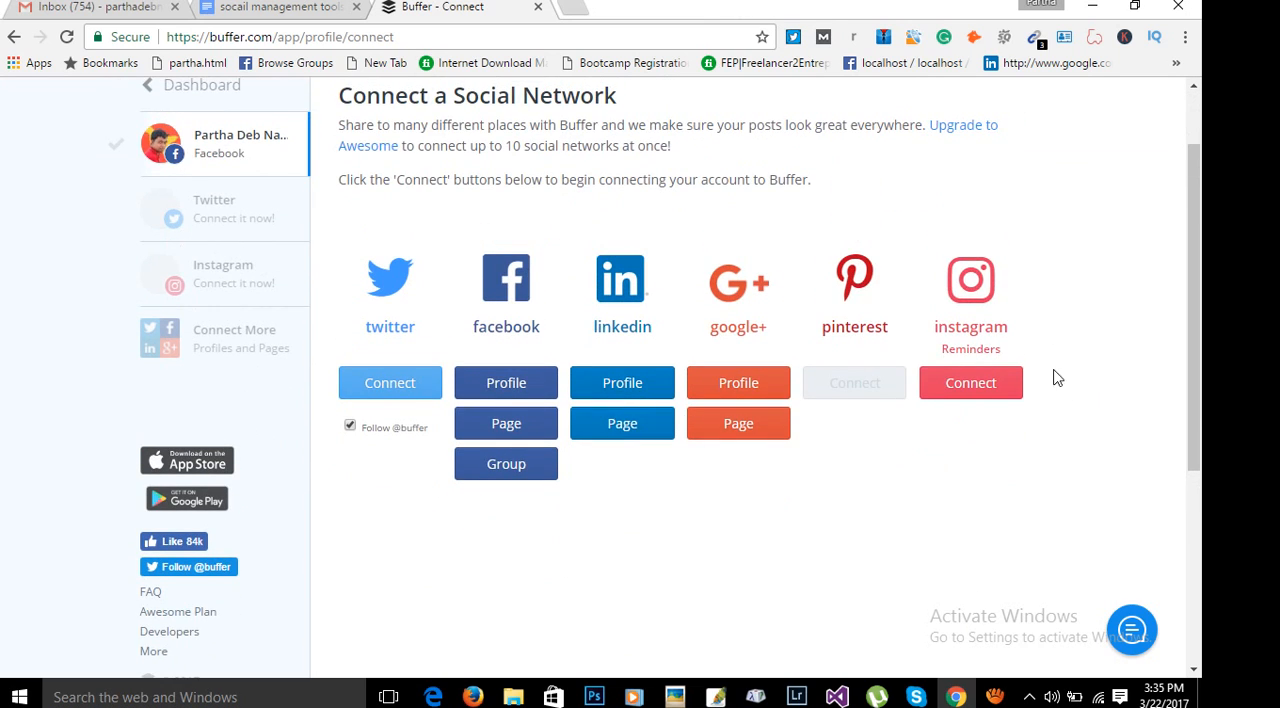
{"action": "left_click", "coordinate": [398, 397]}
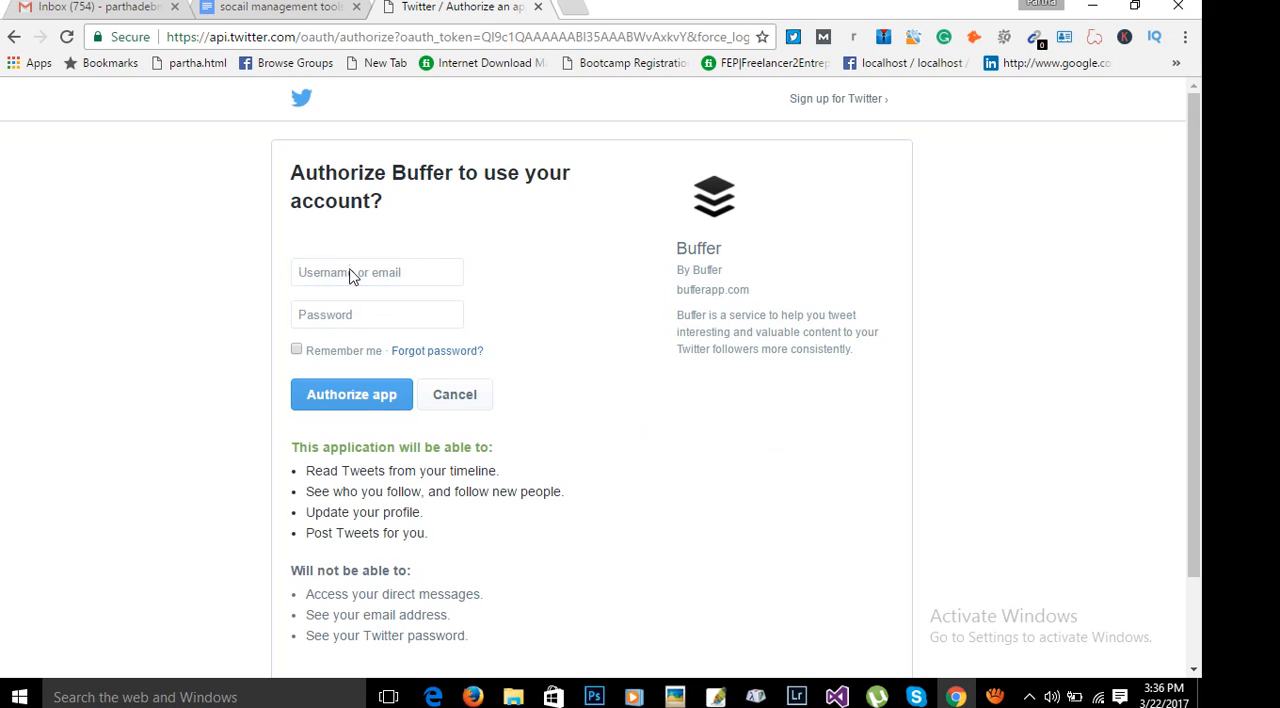
{"action": "type", "text": "pa"}
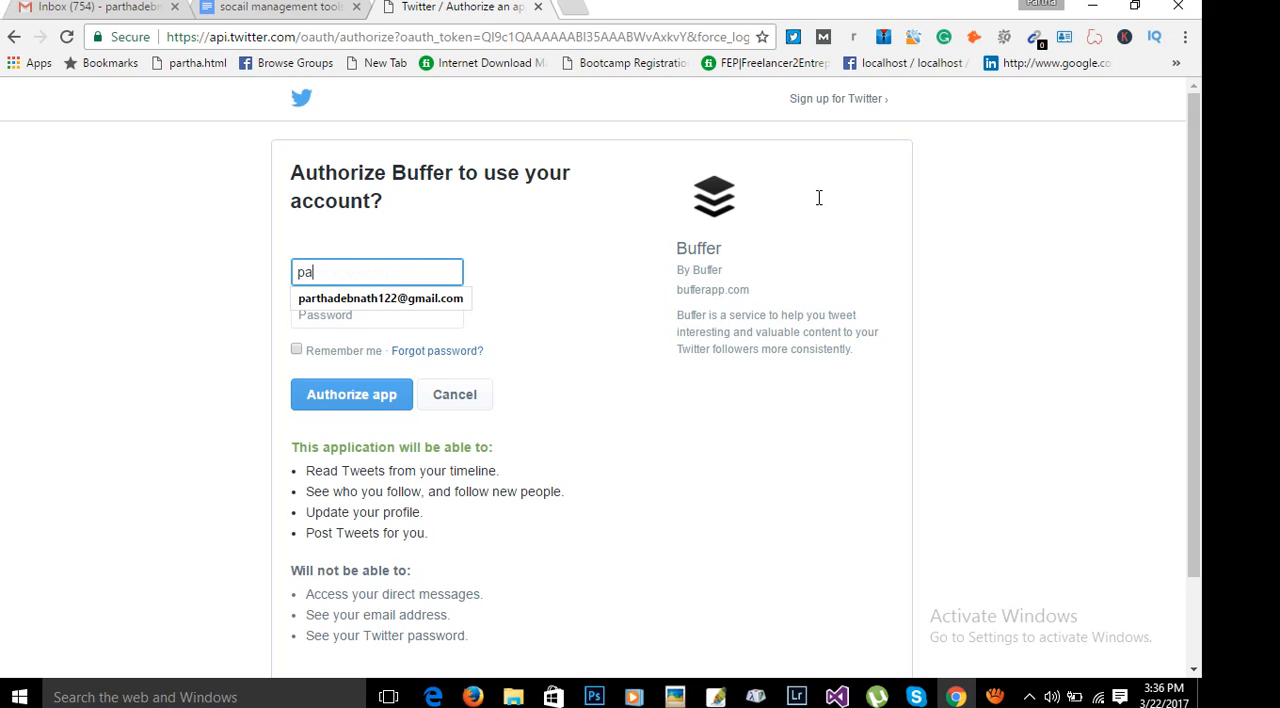
{"action": "left_click", "coordinate": [362, 303]}
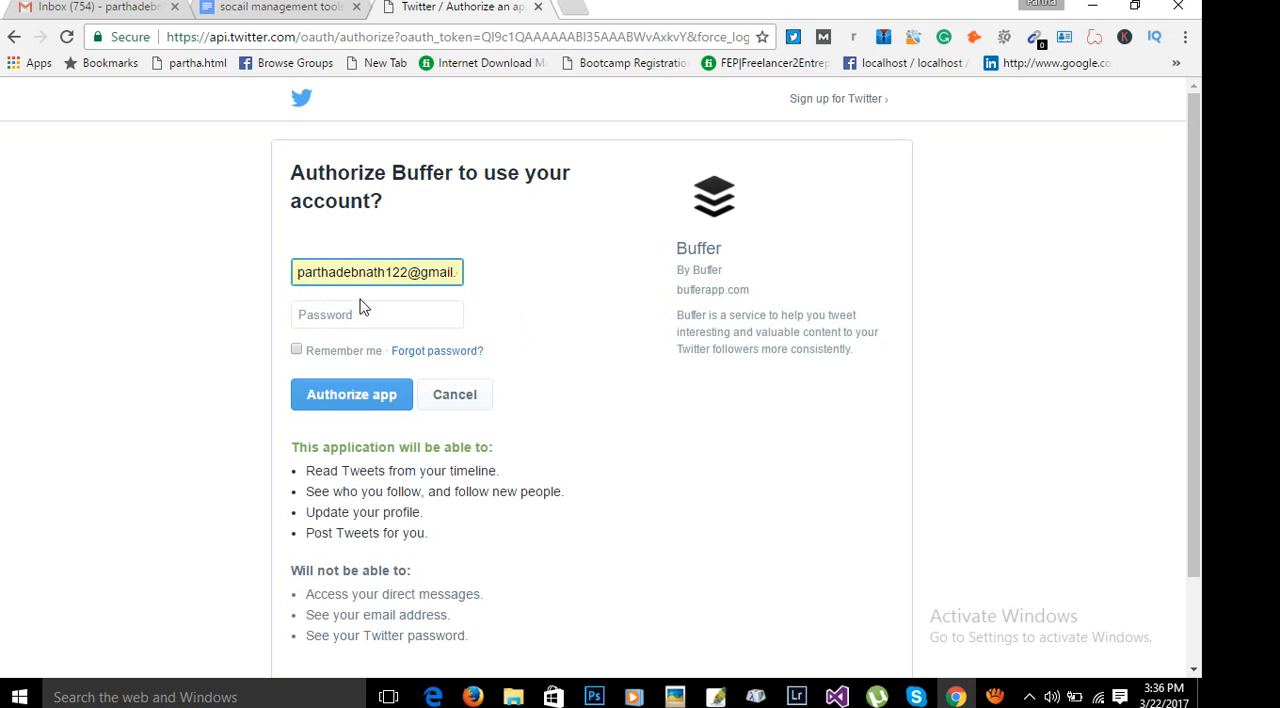
Try to authorize Buffer on Twitter by entering the account password and submitting the form.
{"action": "left_click", "coordinate": [389, 314]}
{"action": "type", "text": "••"}
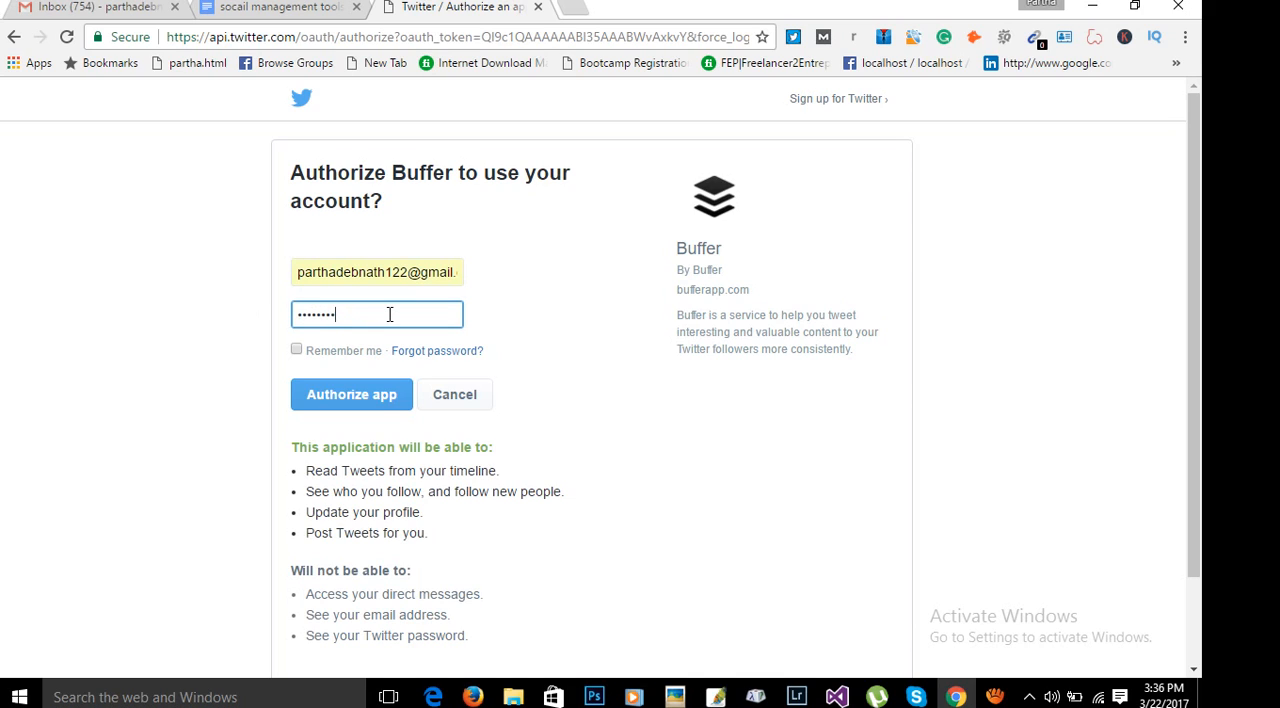
{"action": "key", "text": "BackSpace"}
{"action": "key", "text": "BackSpace"}
{"action": "key", "text": "BackSpace"}
{"action": "key", "text": "BackSpace"}
{"action": "key", "text": "BackSpace"}
{"action": "key", "text": "BackSpace"}
{"action": "key", "text": "BackSpace"}
{"action": "type", "text": "•"}
{"action": "left_click", "coordinate": [400, 406]}
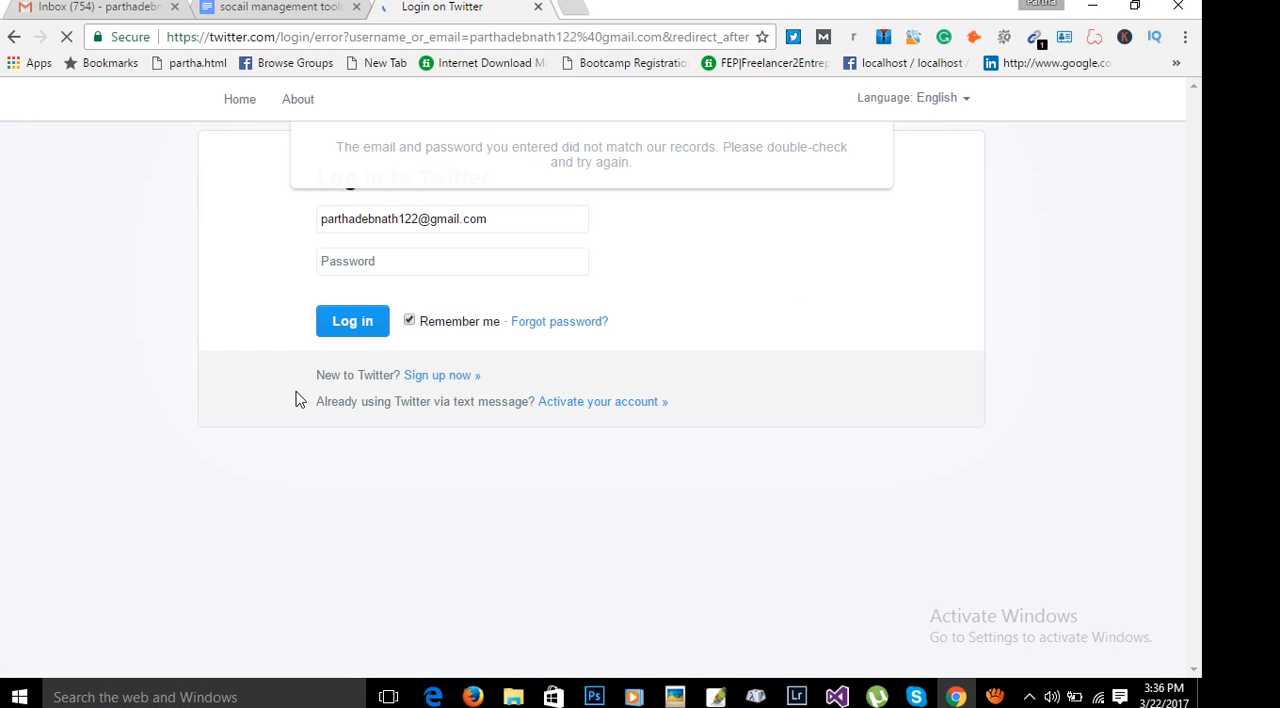
{"action": "left_click", "coordinate": [437, 273]}
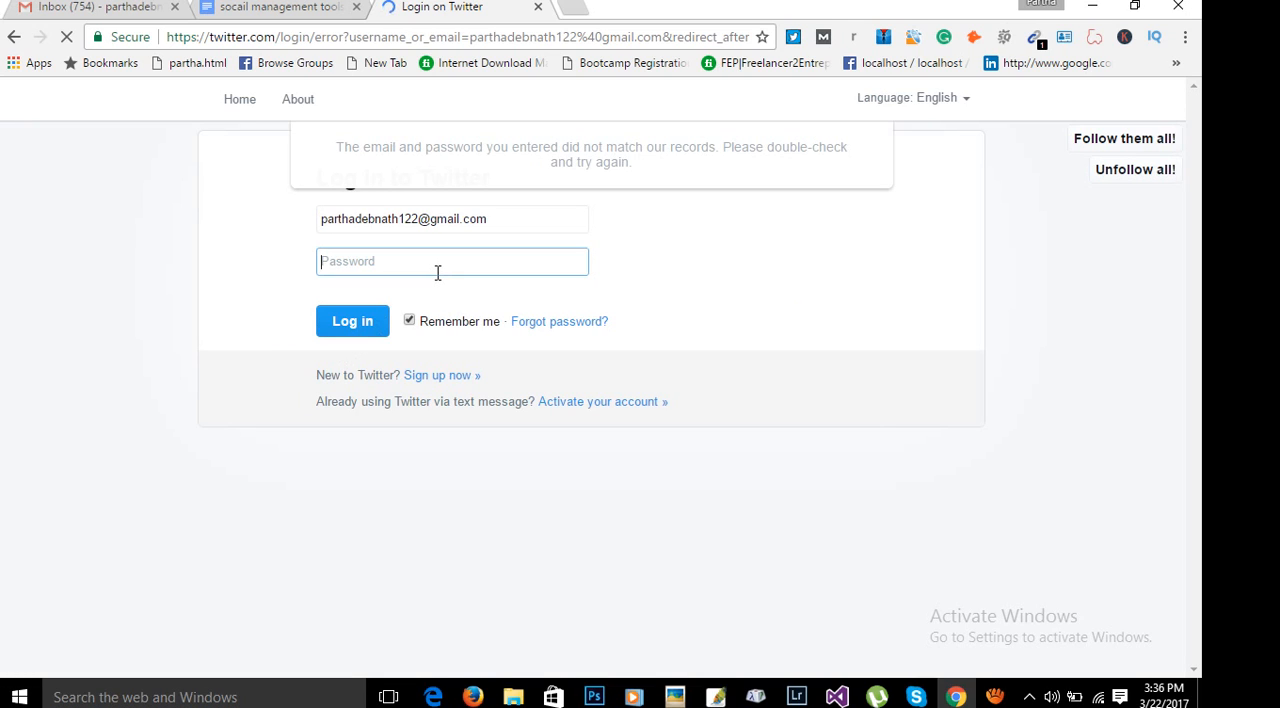
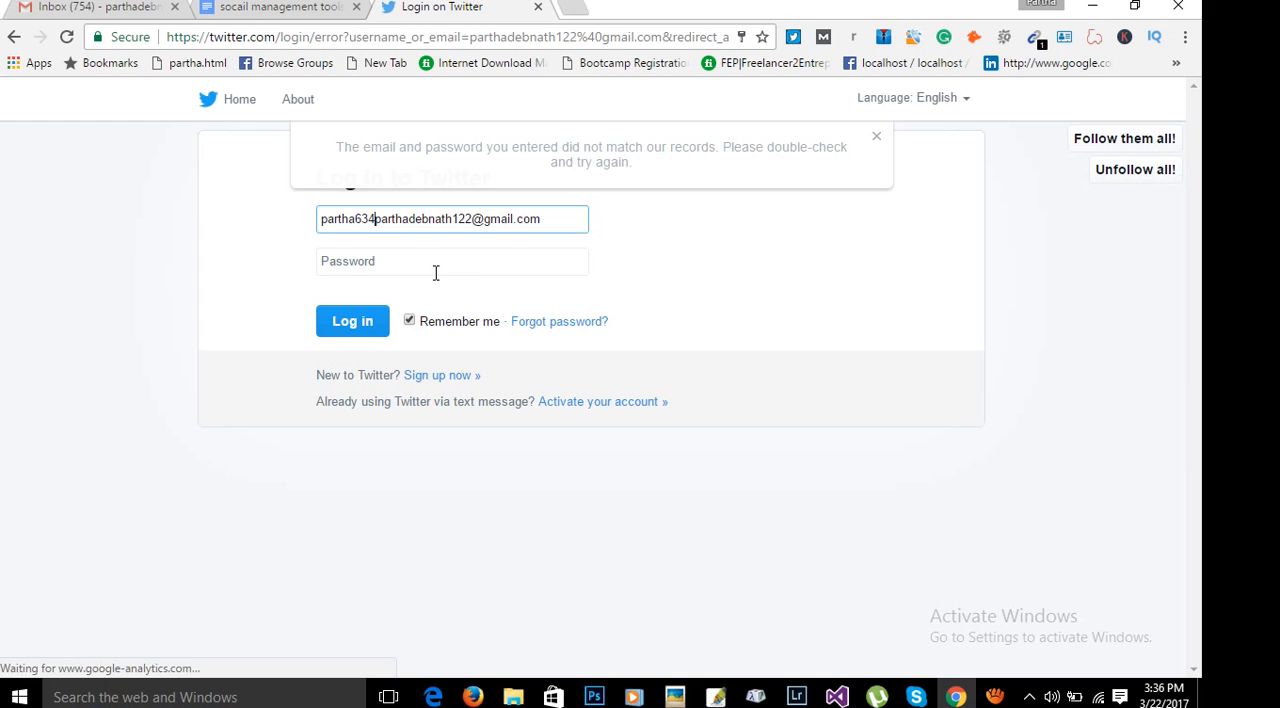
Log in to Twitter with the account password and authorize Buffer to use the account.
{"action": "left_click", "coordinate": [453, 272]}
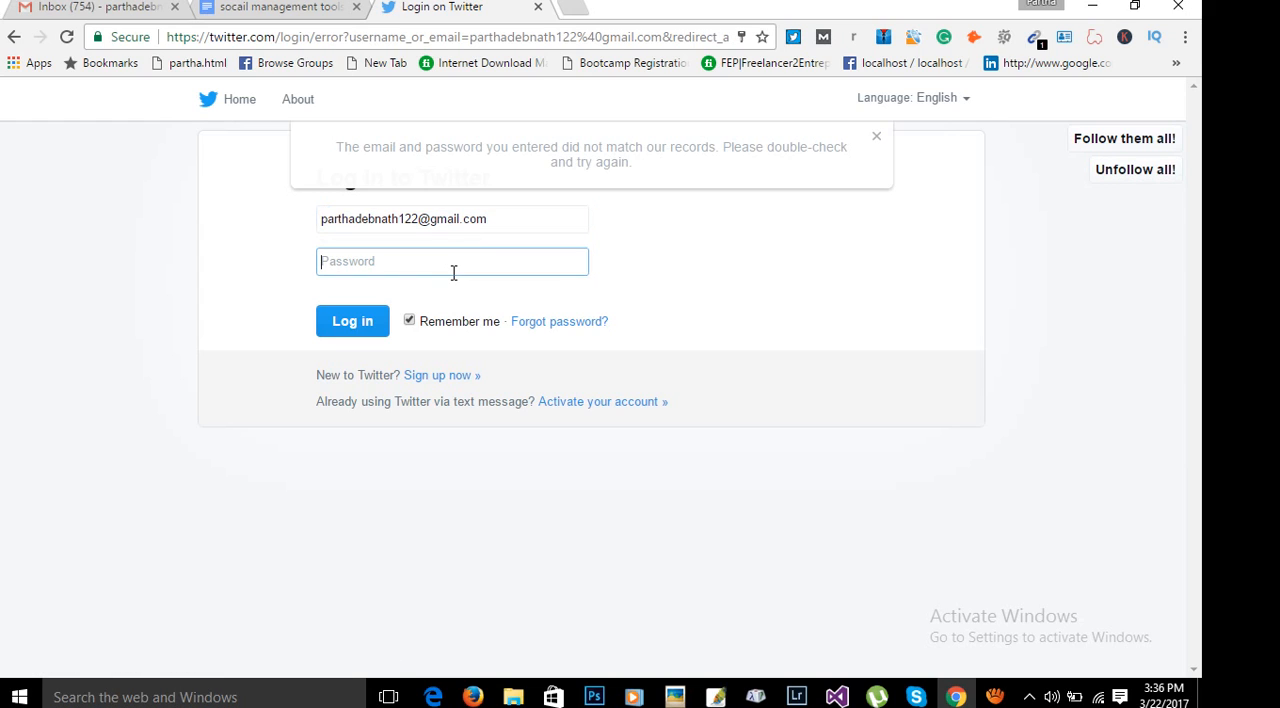
{"action": "type", "text": "************************"}
{"action": "key", "text": "Return"}
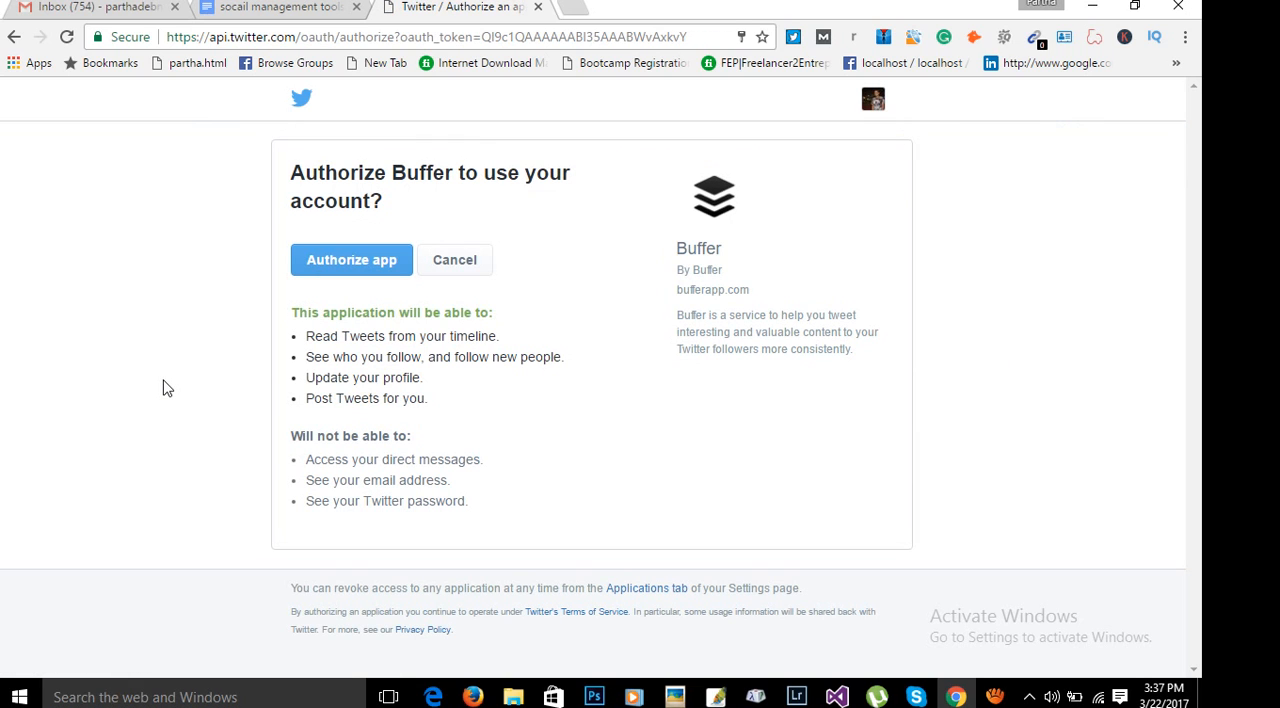
{"action": "left_click", "coordinate": [344, 268]}
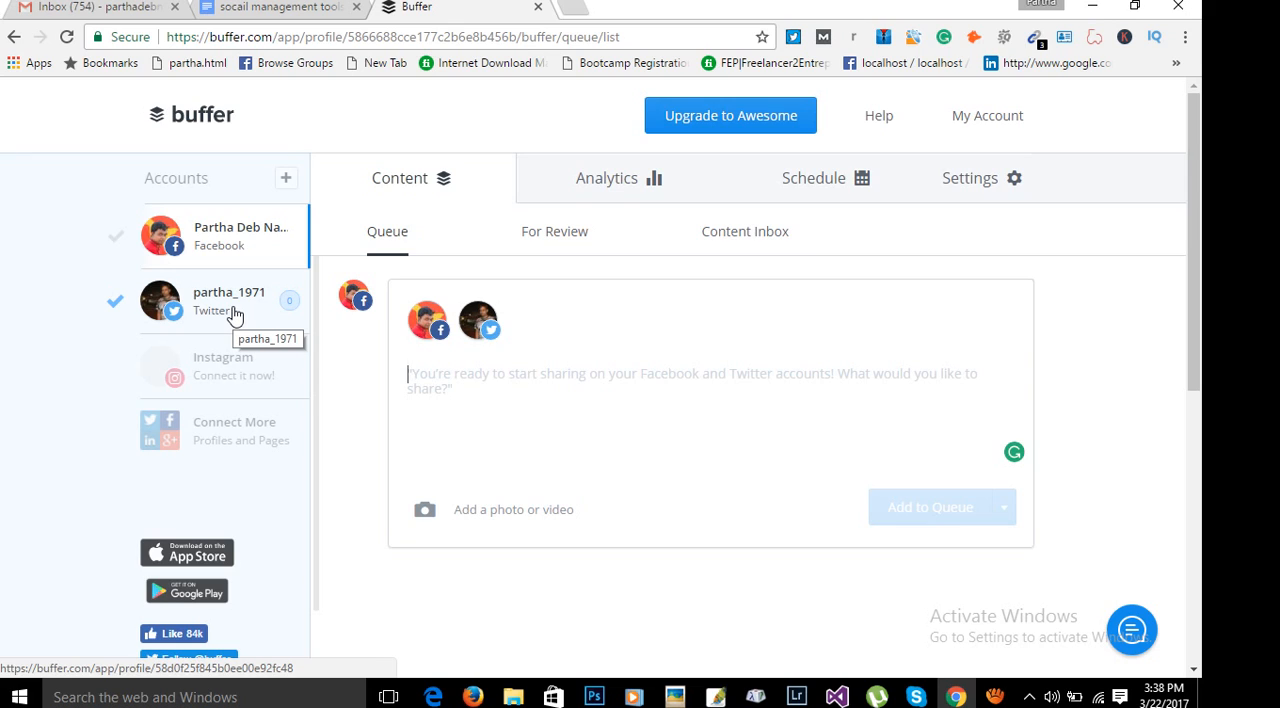
Open a new browser tab alongside the Buffer queue page.
{"action": "left_click", "coordinate": [233, 314]}
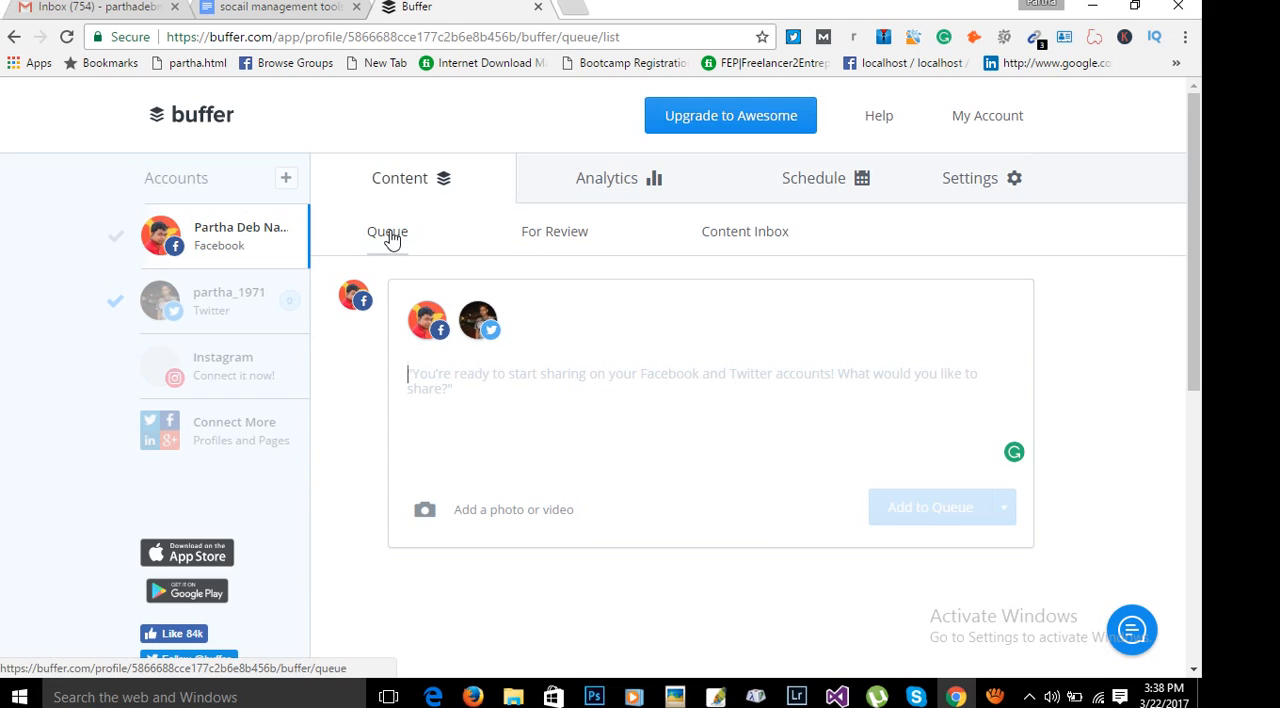
{"action": "left_click", "coordinate": [455, 395]}
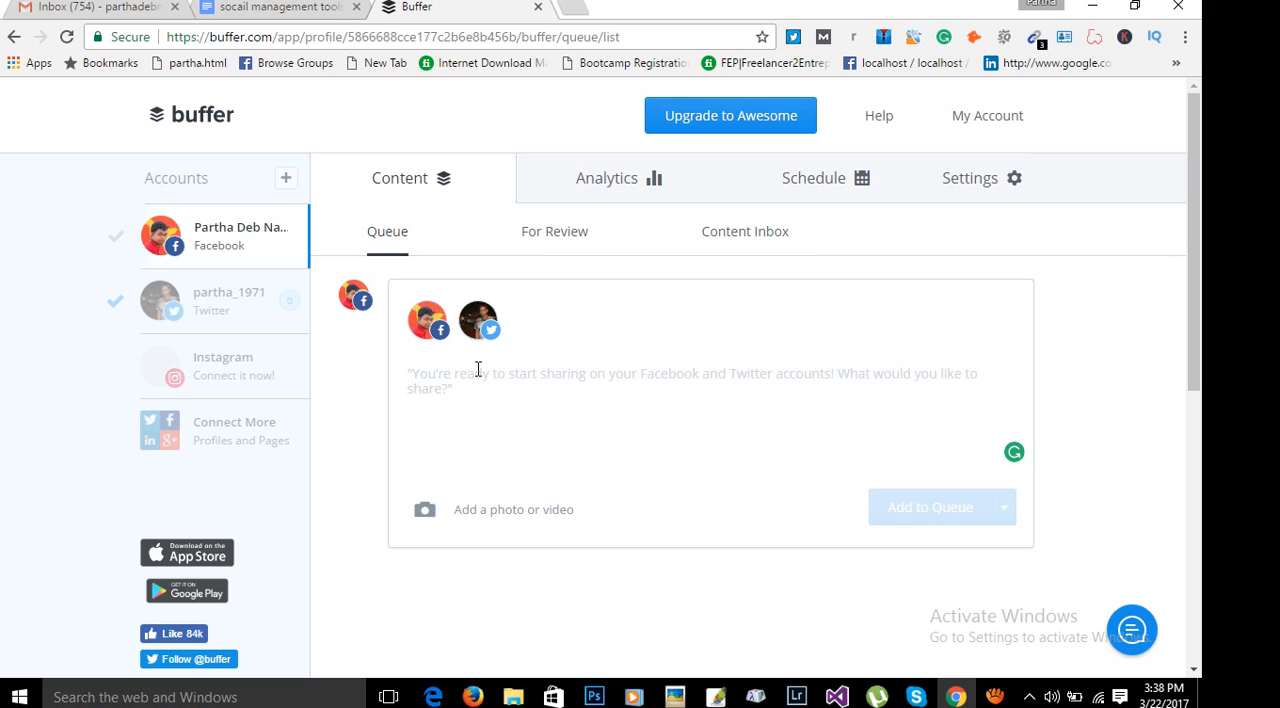
{"action": "left_click", "coordinate": [570, 8]}
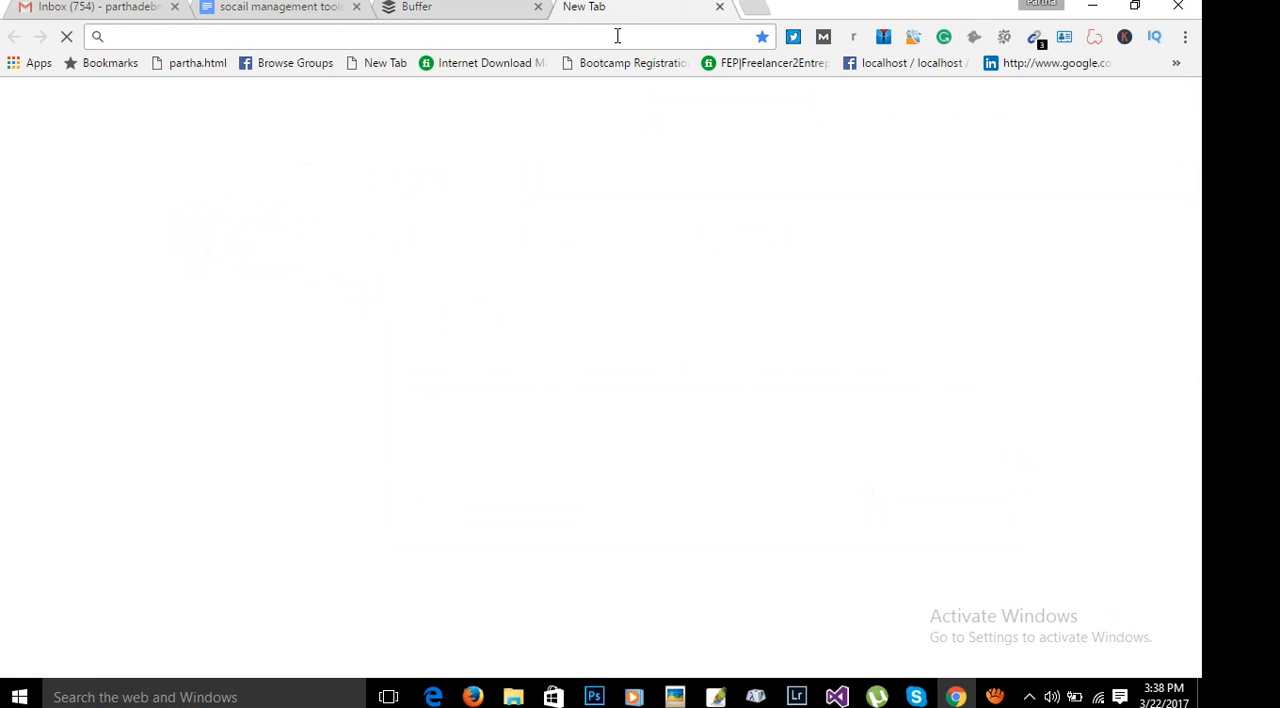
{"action": "type", "text": "ban"}
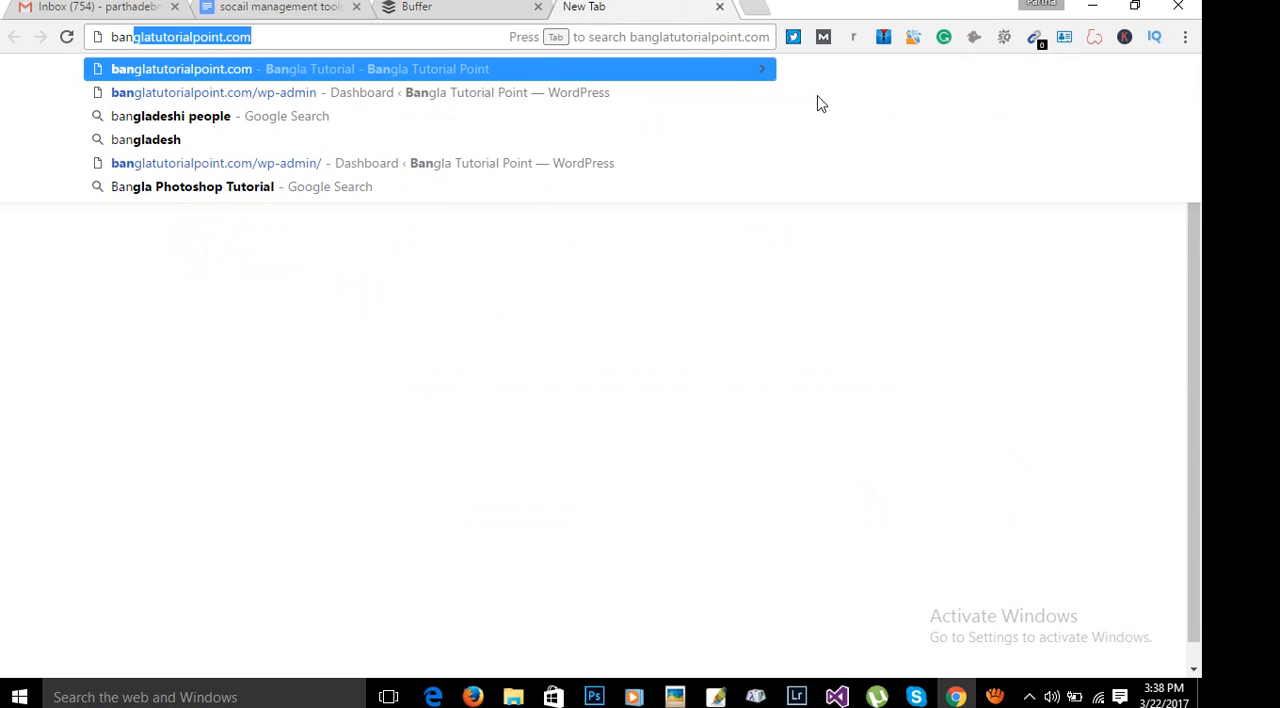
{"action": "key", "text": "BackSpace"}
{"action": "key", "text": "BackSpace"}
{"action": "key", "text": "BackSpace"}
{"action": "key", "text": "BackSpace"}
Load pnserver.com in the new tab and copy the site's address.
{"action": "type", "text": "pnserver"}
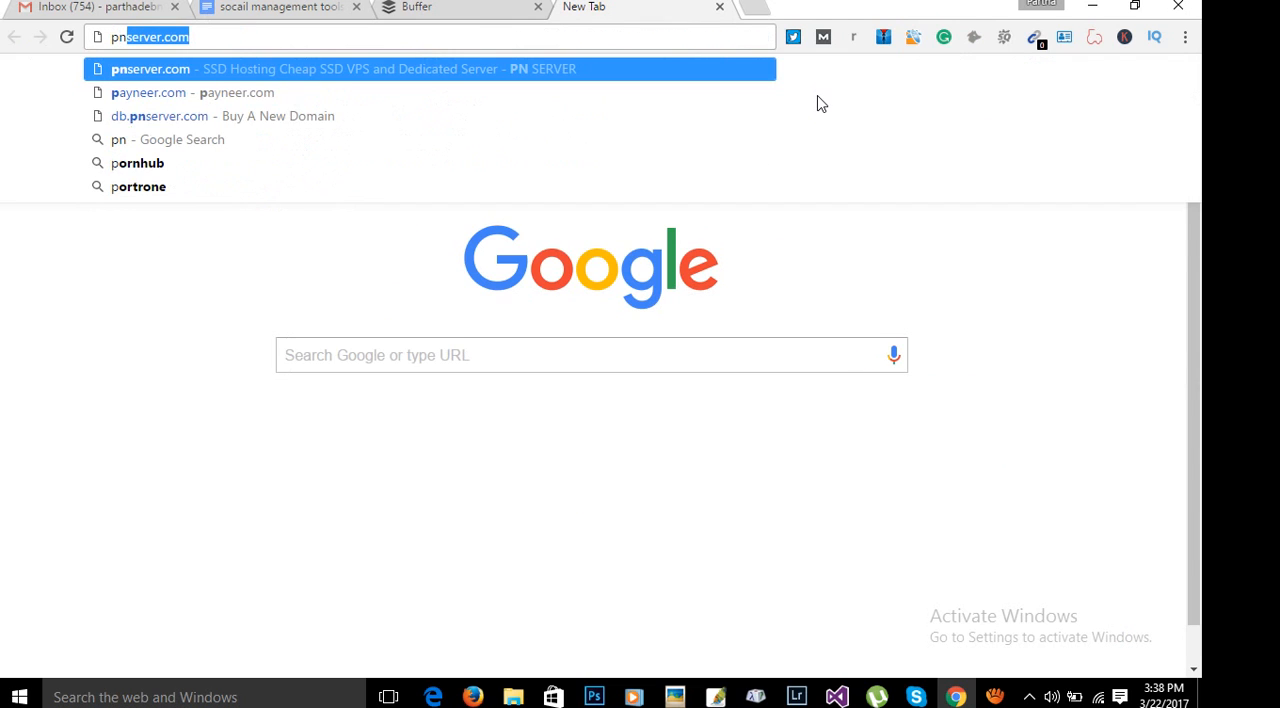
{"action": "key", "text": "Return"}
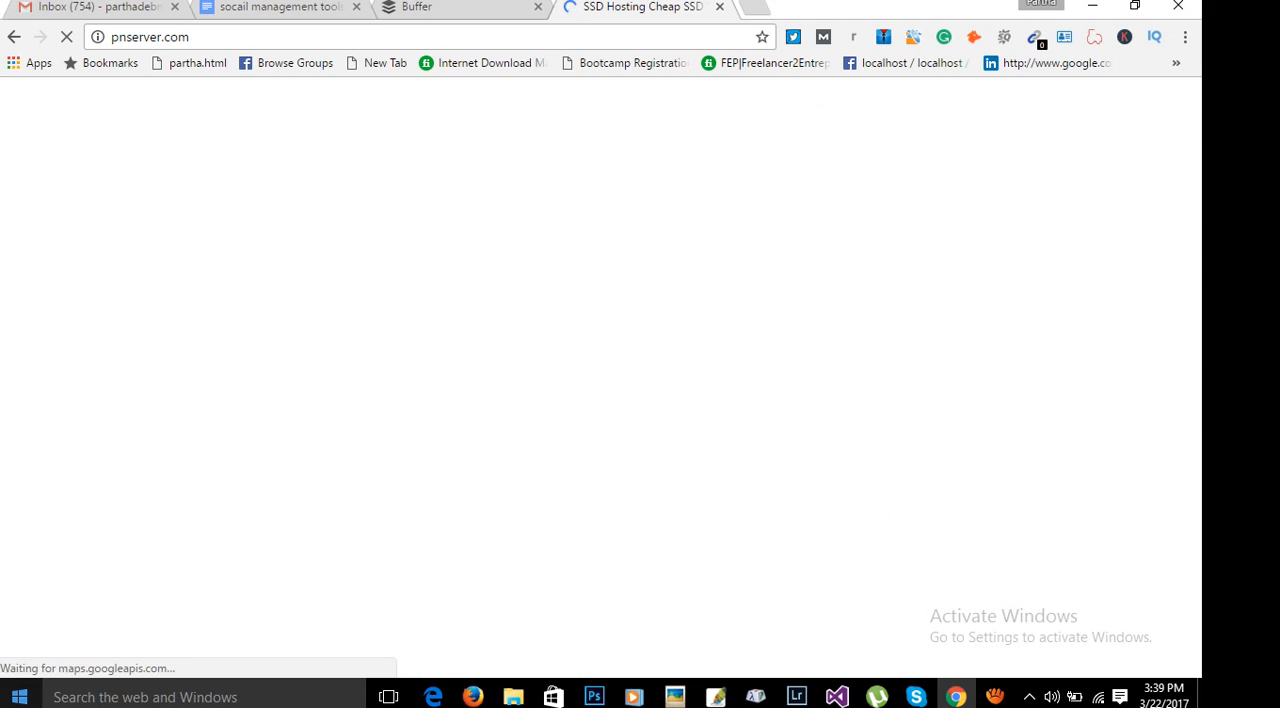
{"action": "left_click", "coordinate": [271, 39]}
{"action": "key", "text": "ctrl+c"}
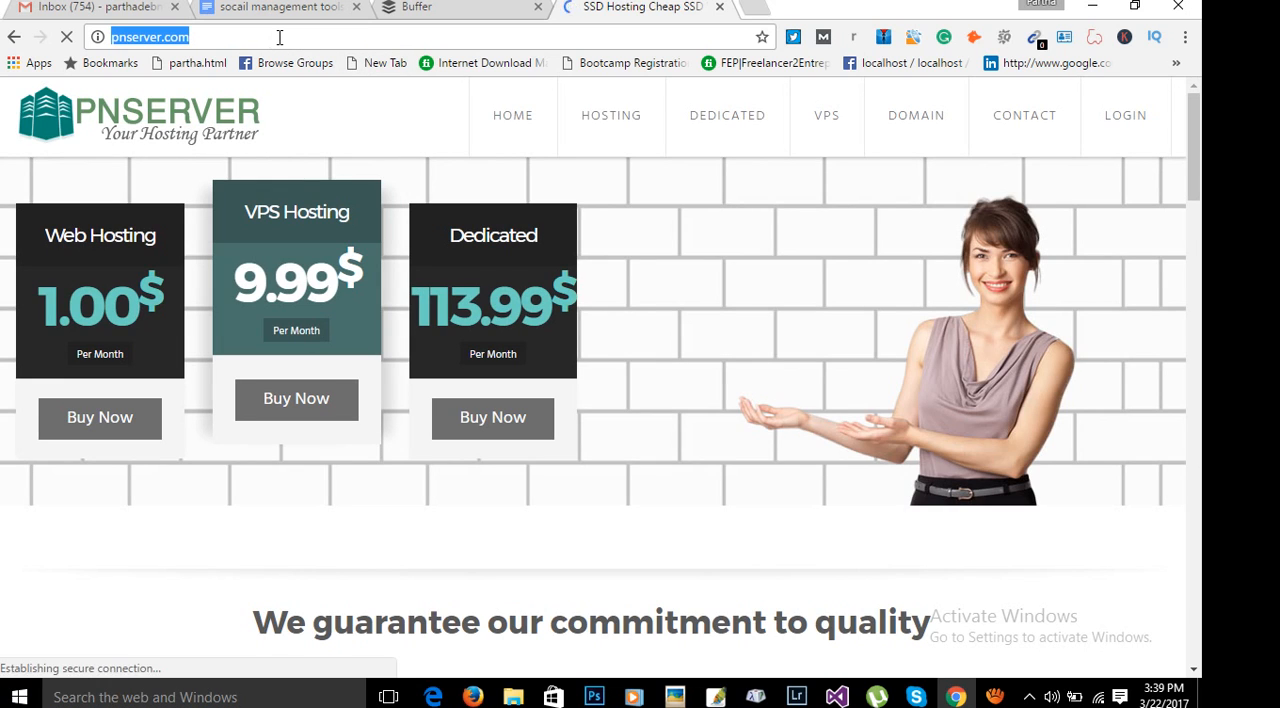
Return to the Buffer composer and write the post "Best web Hosting Company" followed by the copied pnserver.com link.
{"action": "left_click", "coordinate": [416, 7]}
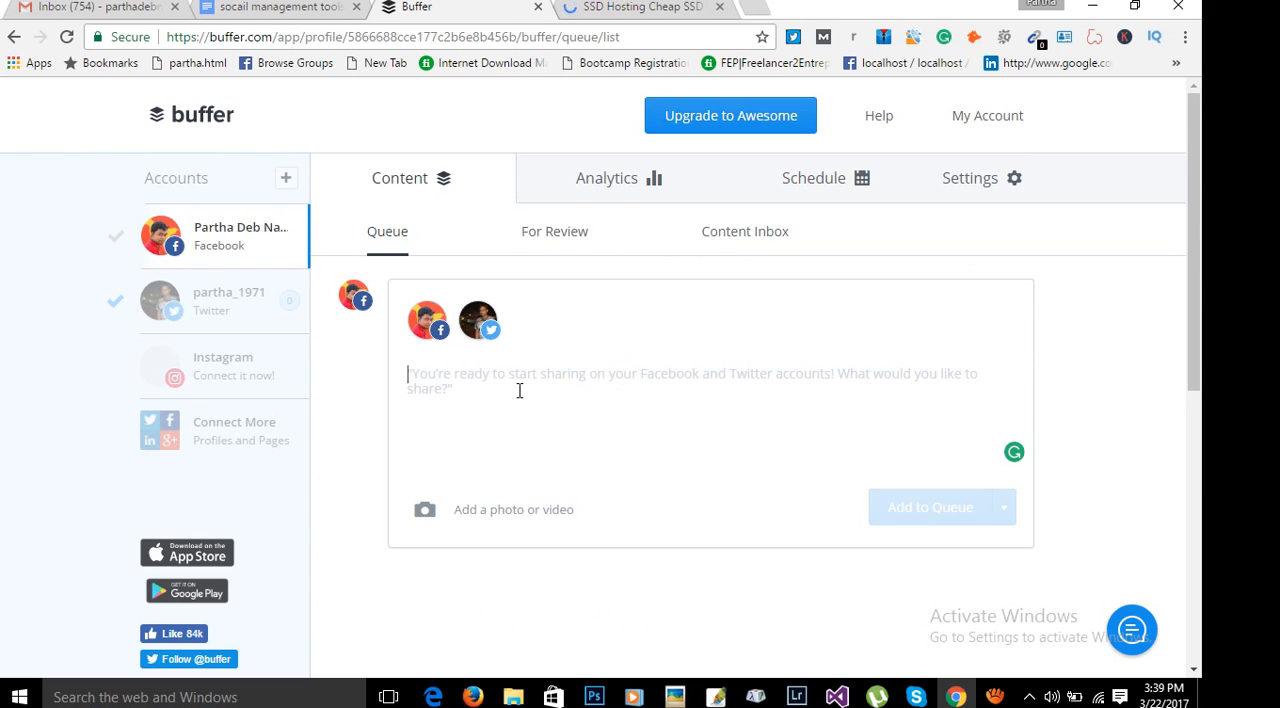
{"action": "type", "text": "Best we"}
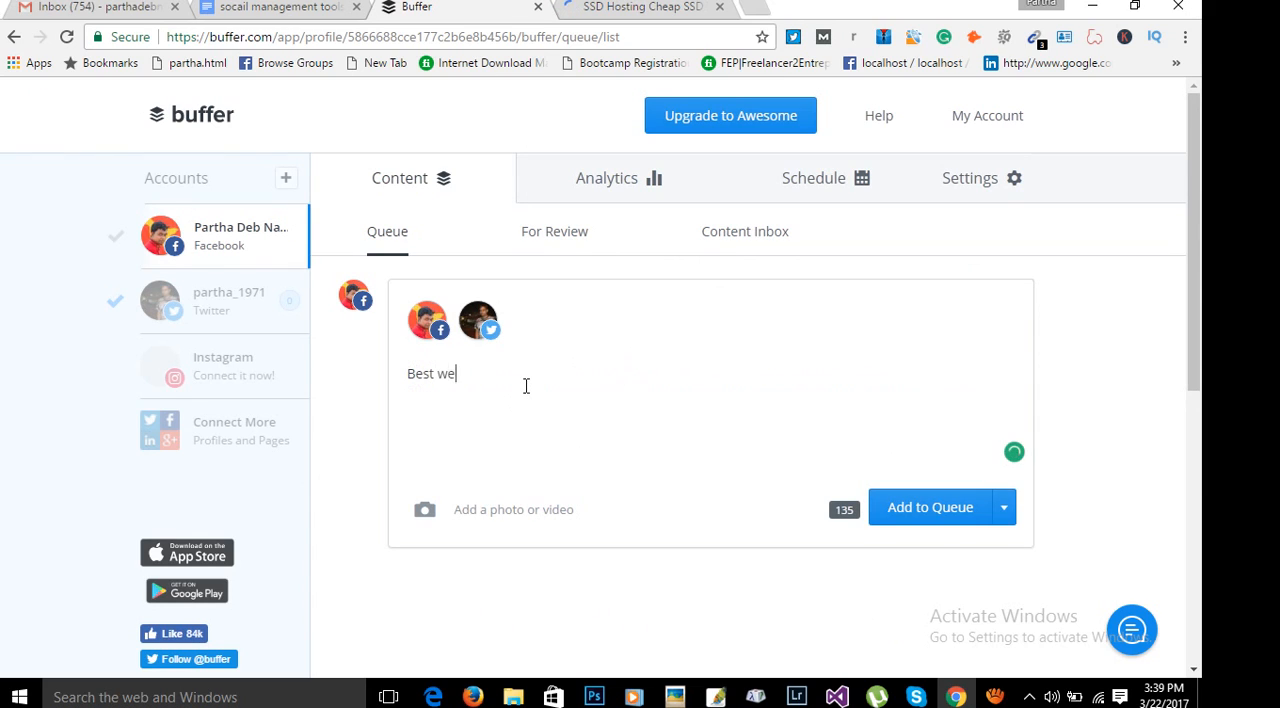
{"action": "type", "text": "b Hosting Company"}
{"action": "key", "text": "ctrl+v"}
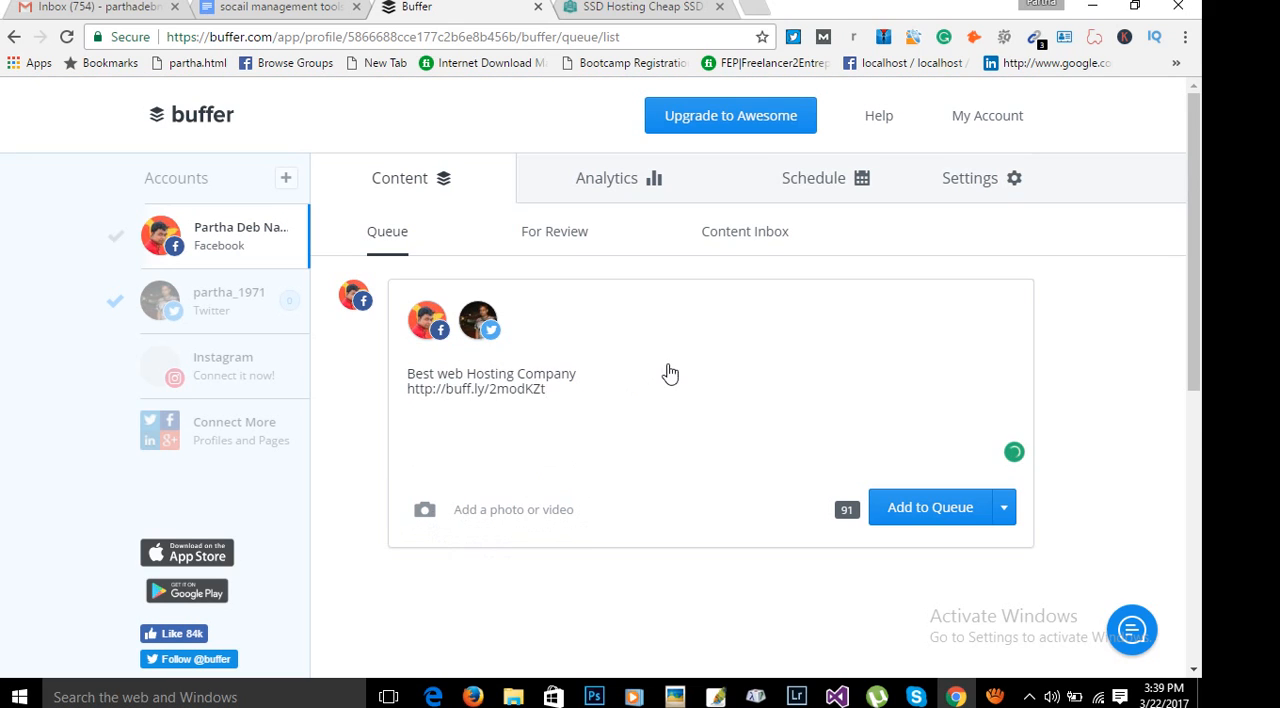
Examine the composed post, including its text, shortened link and attached pnserver.com link preview.
{"action": "left_click", "coordinate": [740, 370]}
{"action": "scroll", "coordinate": [646, 397], "scroll_direction": "down", "scroll_amount": 1}
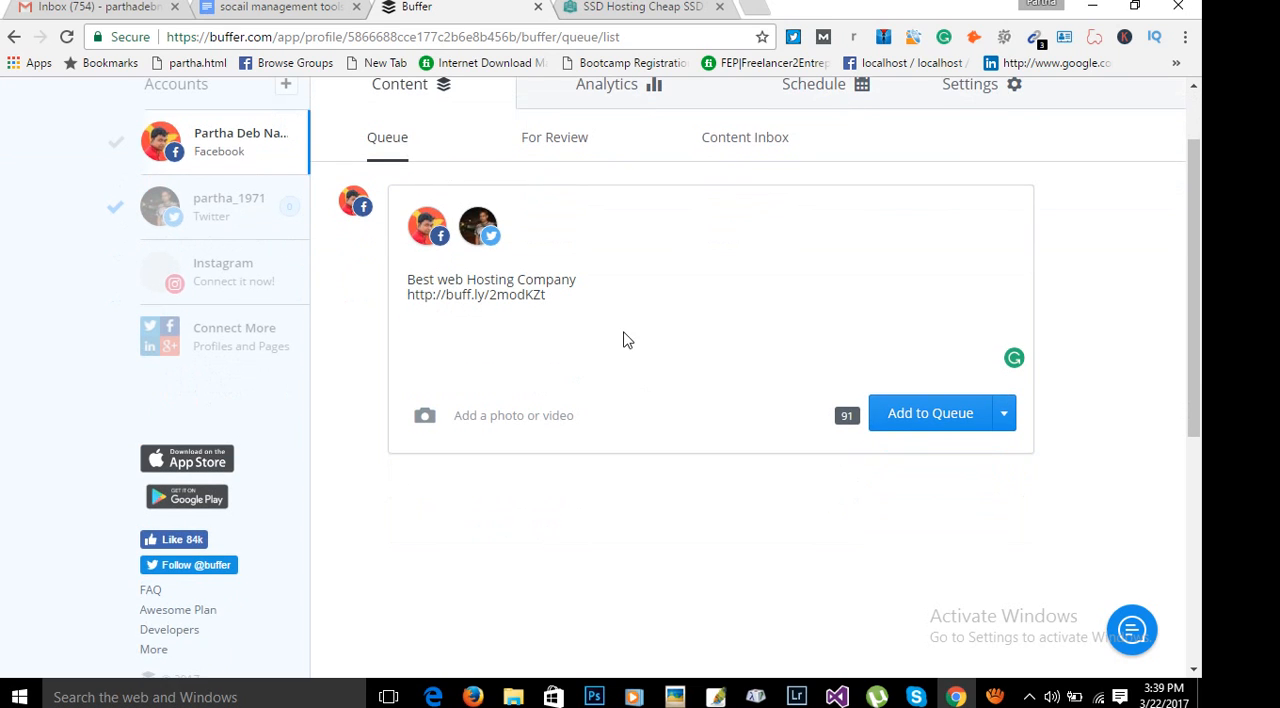
{"action": "left_click_drag", "start_coordinate": [572, 305], "coordinate": [380, 278]}
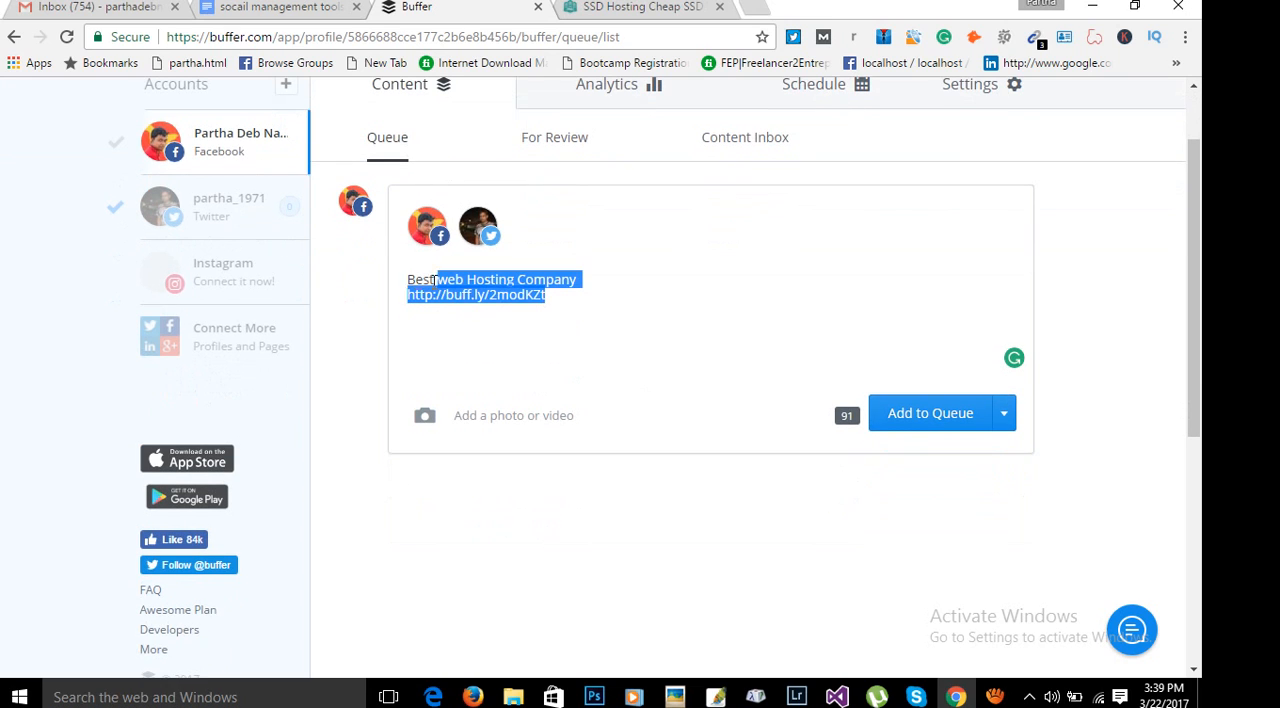
{"action": "left_click", "coordinate": [643, 298]}
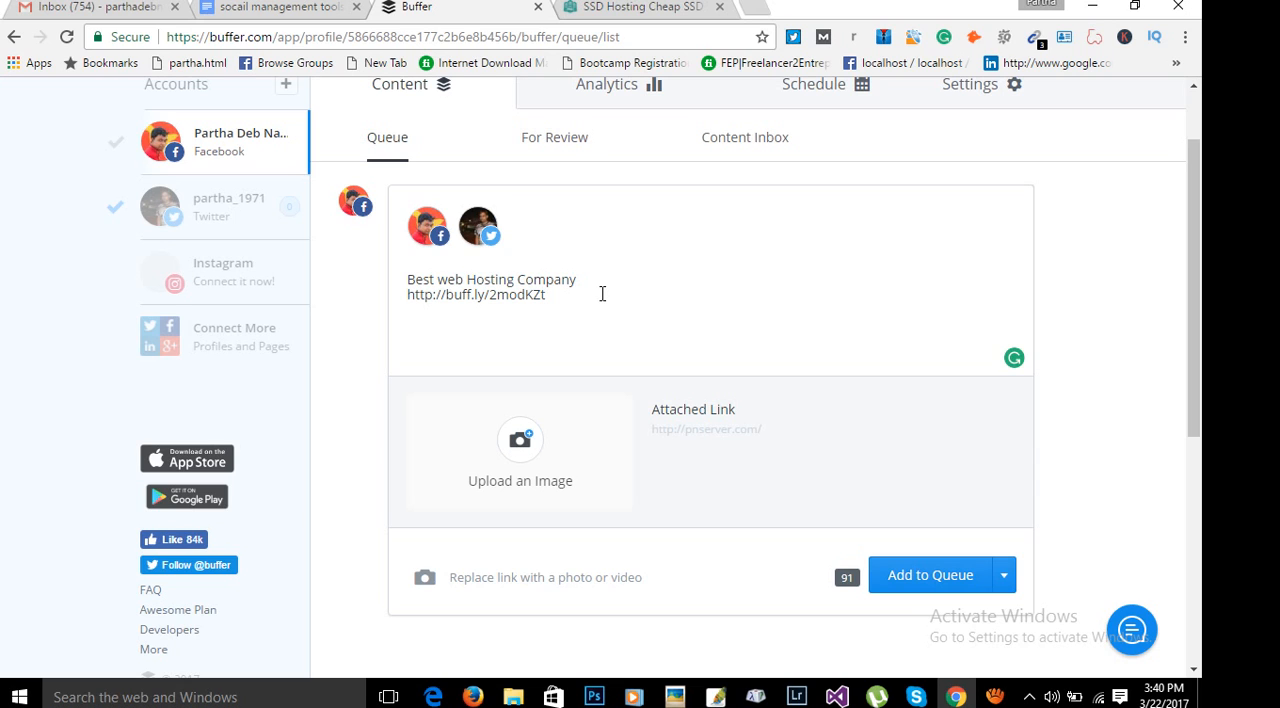
{"action": "scroll", "coordinate": [765, 288], "scroll_direction": "down", "scroll_amount": 1}
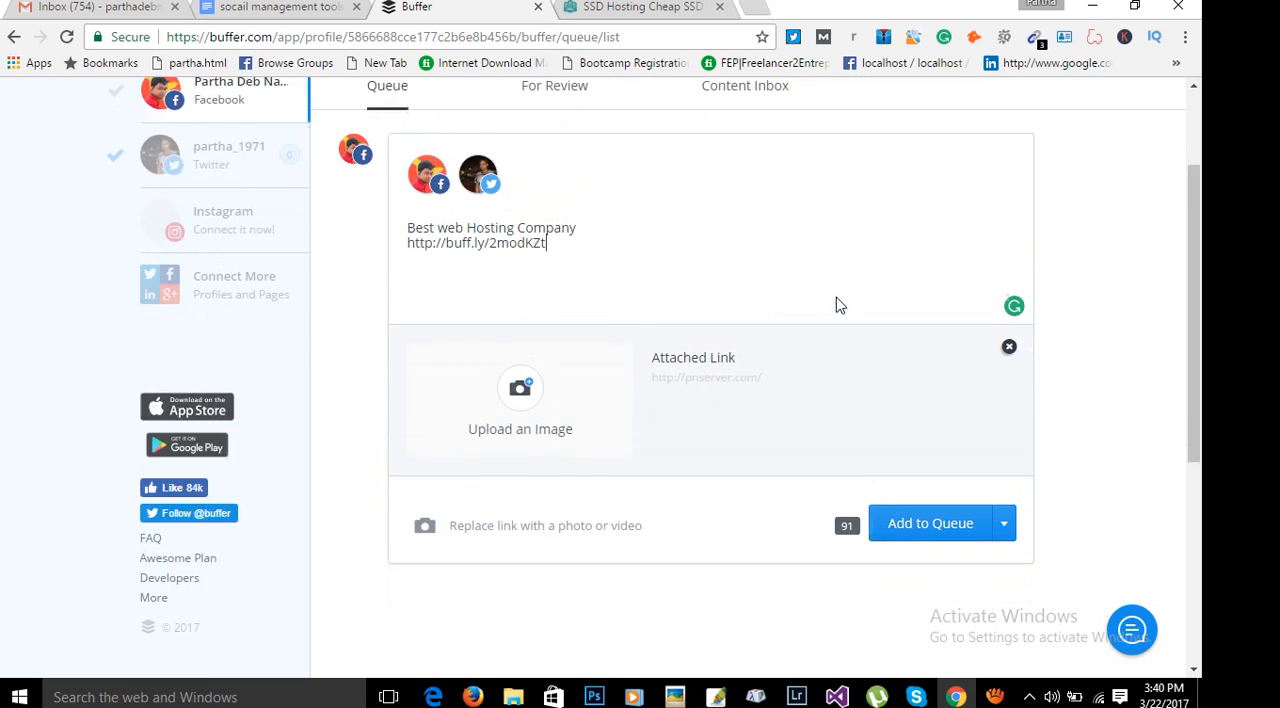
{"action": "scroll", "coordinate": [780, 295], "scroll_direction": "up", "scroll_amount": 1}
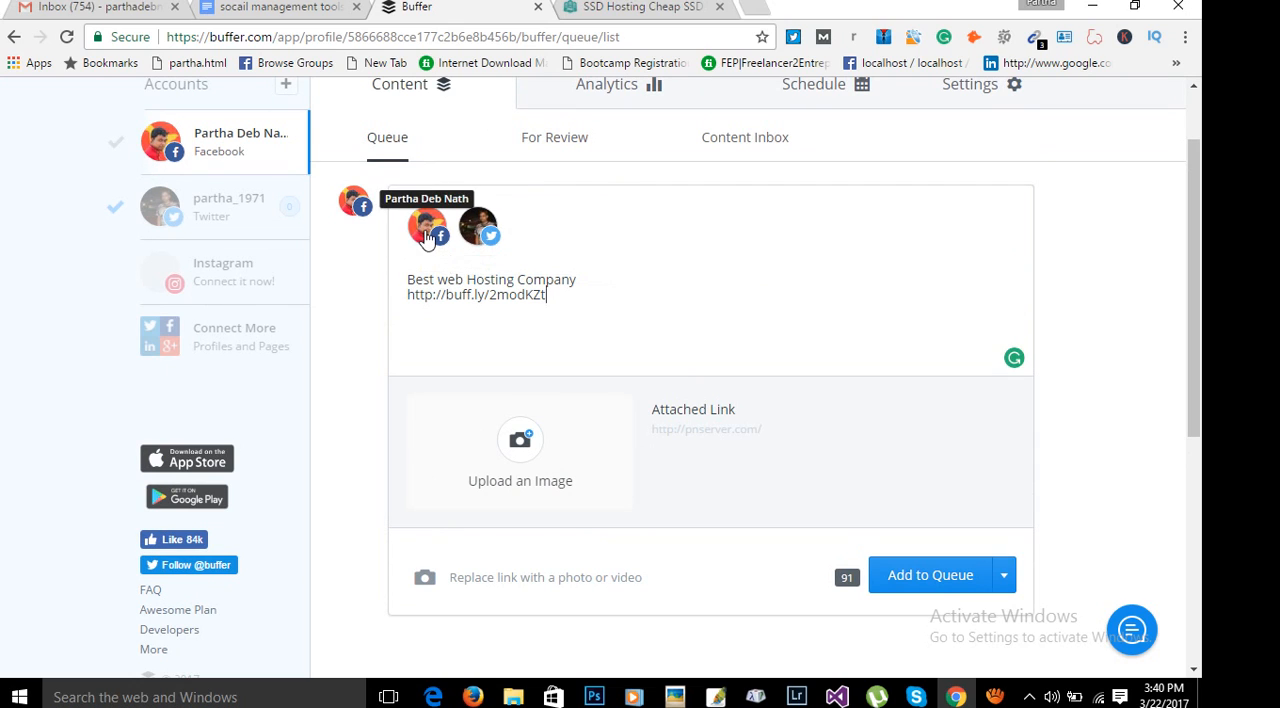
Exclude the Facebook profile from the post's destinations, include it again and review the post.
{"action": "left_click", "coordinate": [427, 240]}
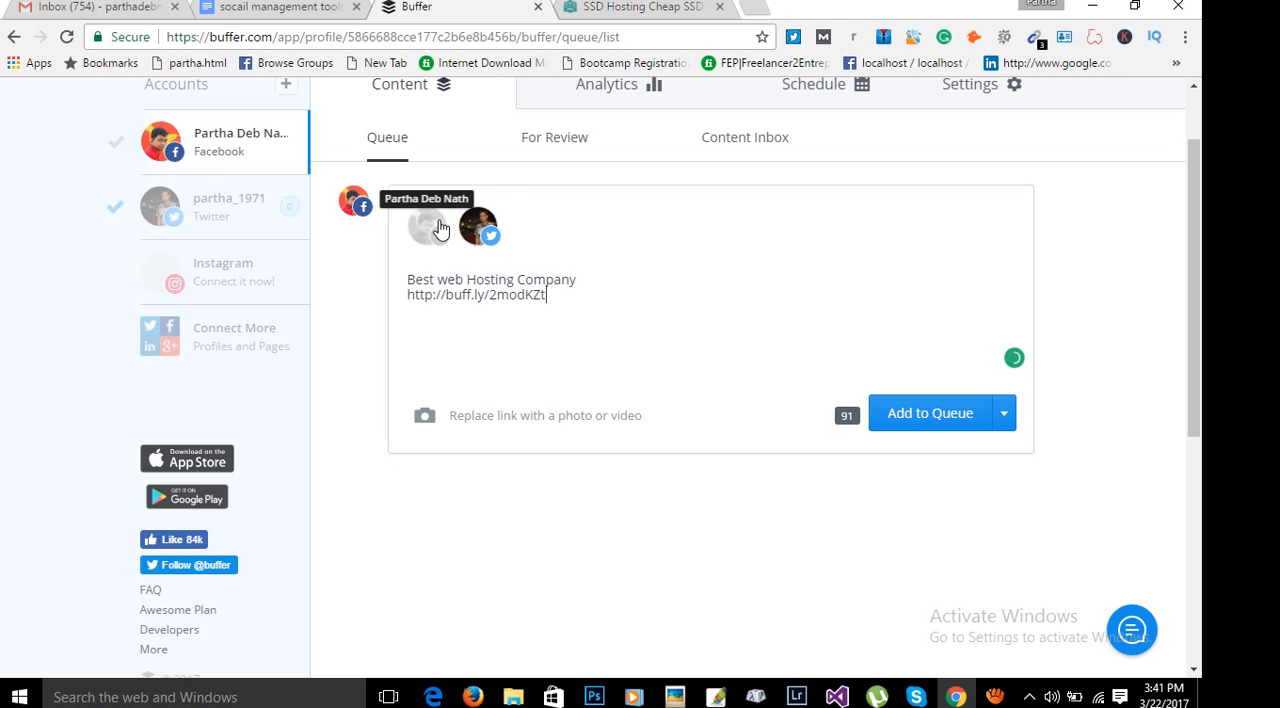
{"action": "left_click", "coordinate": [440, 229]}
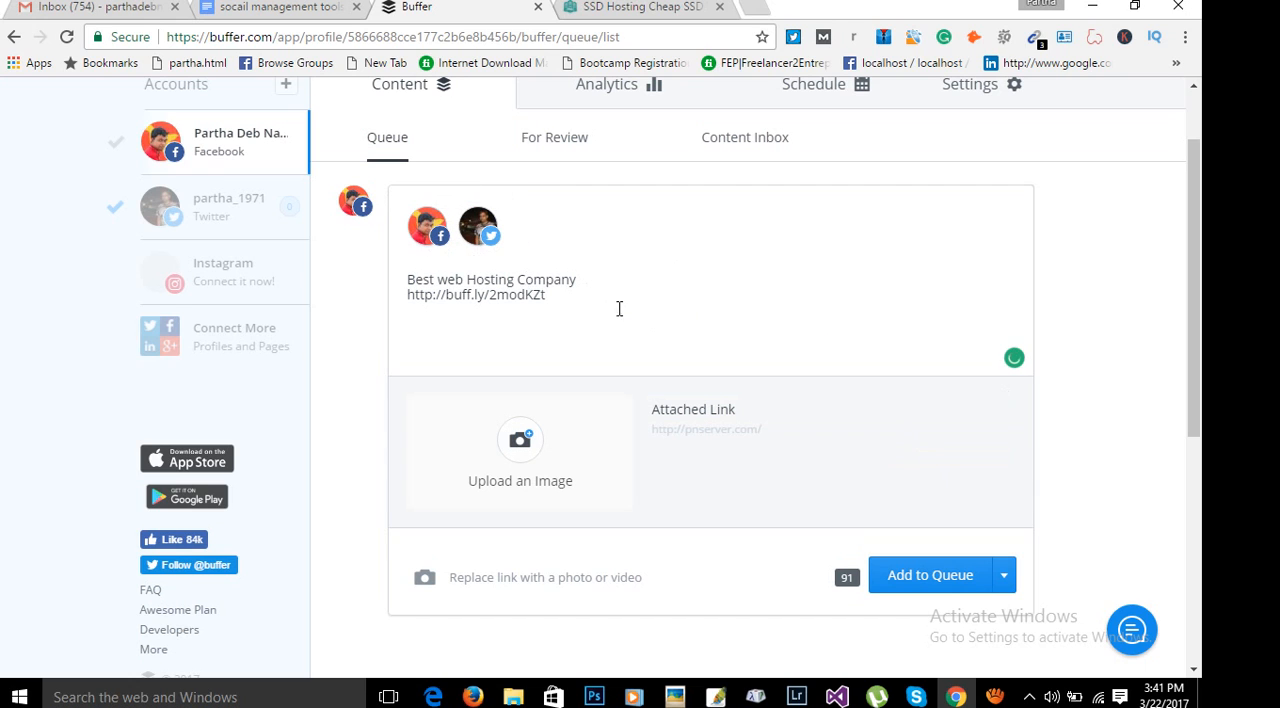
{"action": "scroll", "coordinate": [692, 288], "scroll_direction": "up", "scroll_amount": 2}
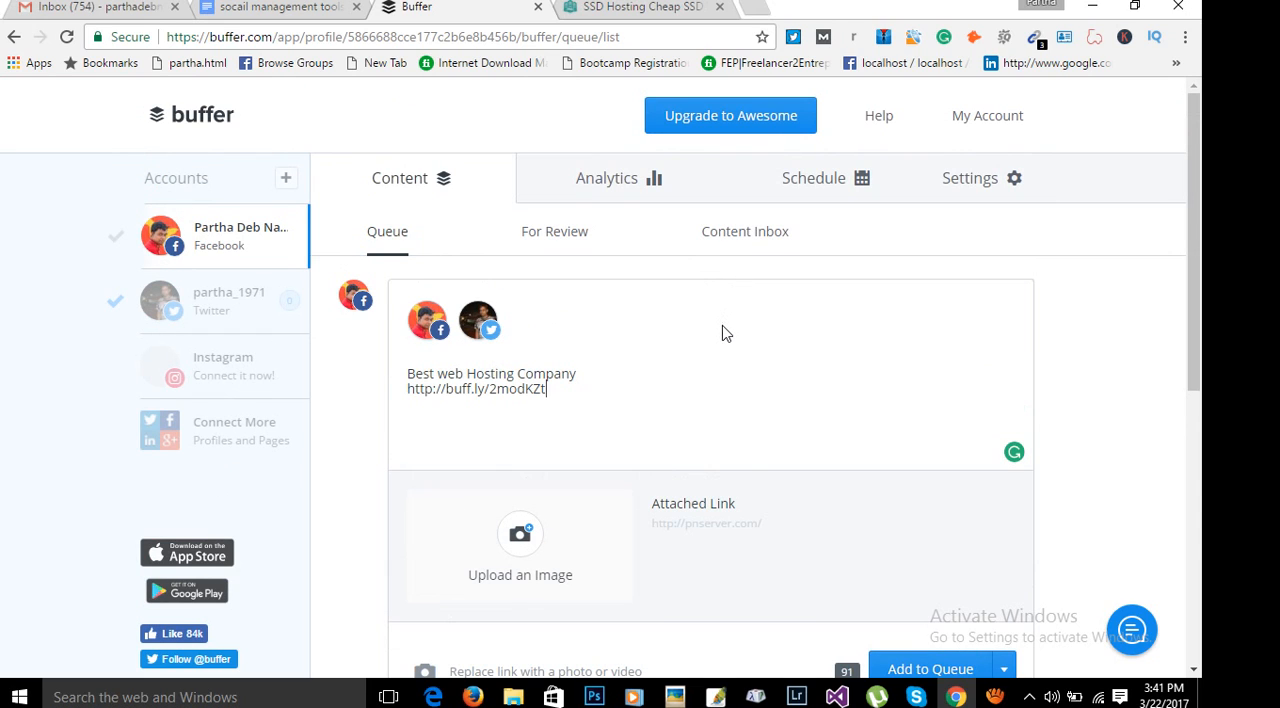
{"action": "scroll", "coordinate": [720, 328], "scroll_direction": "down", "scroll_amount": 1}
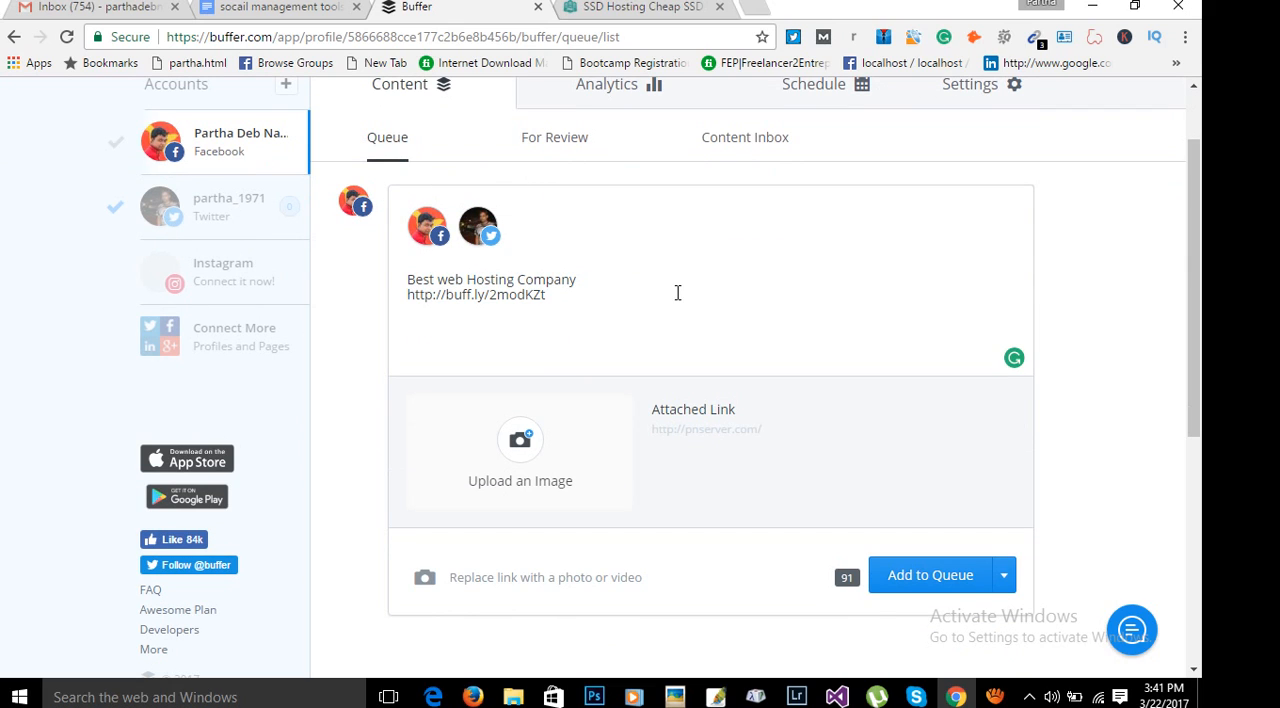
Cut the whole text and link out of the post composer.
{"action": "scroll", "coordinate": [678, 296], "scroll_direction": "up", "scroll_amount": 1}
{"action": "left_click_drag", "start_coordinate": [660, 390], "coordinate": [394, 363]}
{"action": "key", "text": "ctrl+c"}
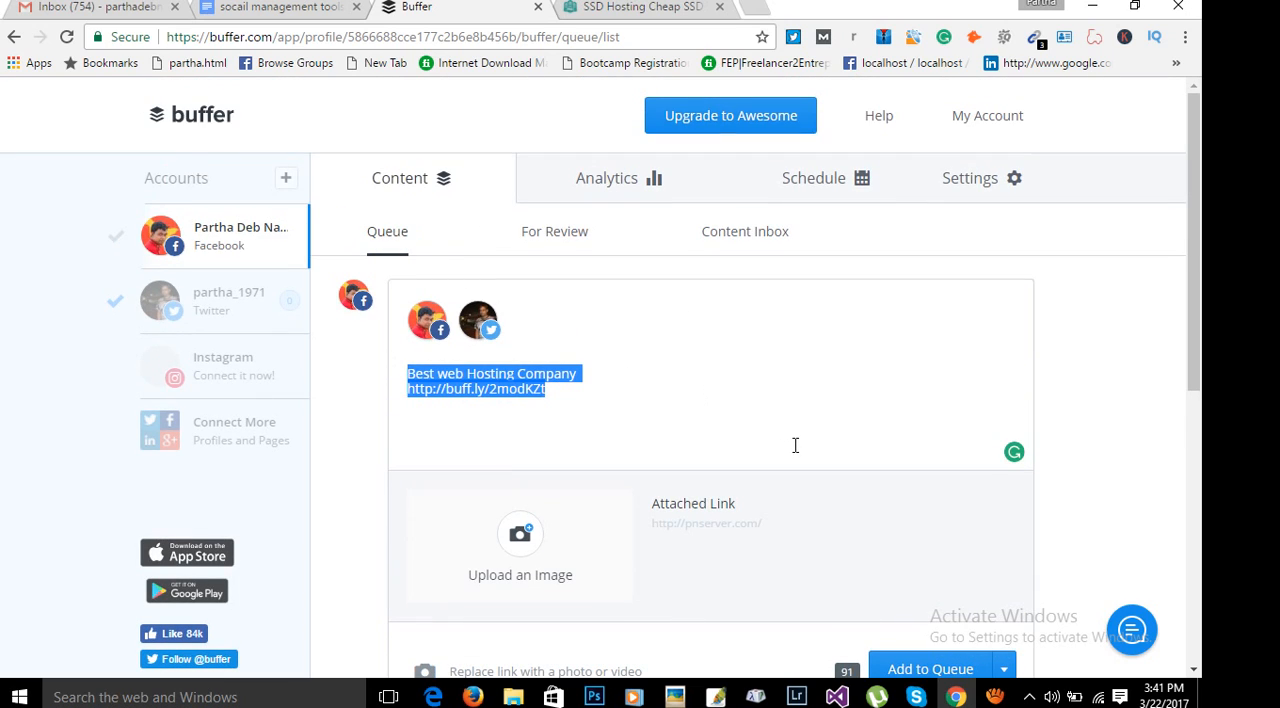
{"action": "key", "text": "BackSpace"}
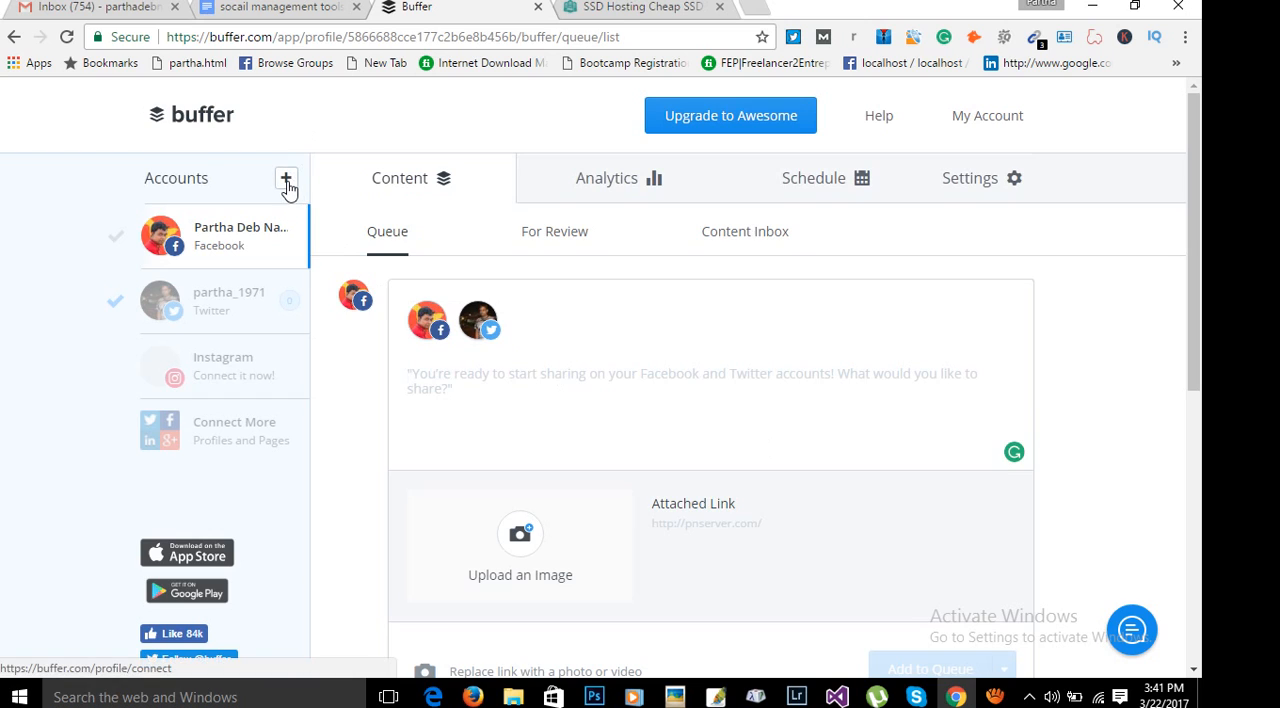
Open the Connect a Social Network page, examine the available networks and return to the composer on the dashboard.
{"action": "left_click", "coordinate": [289, 177]}
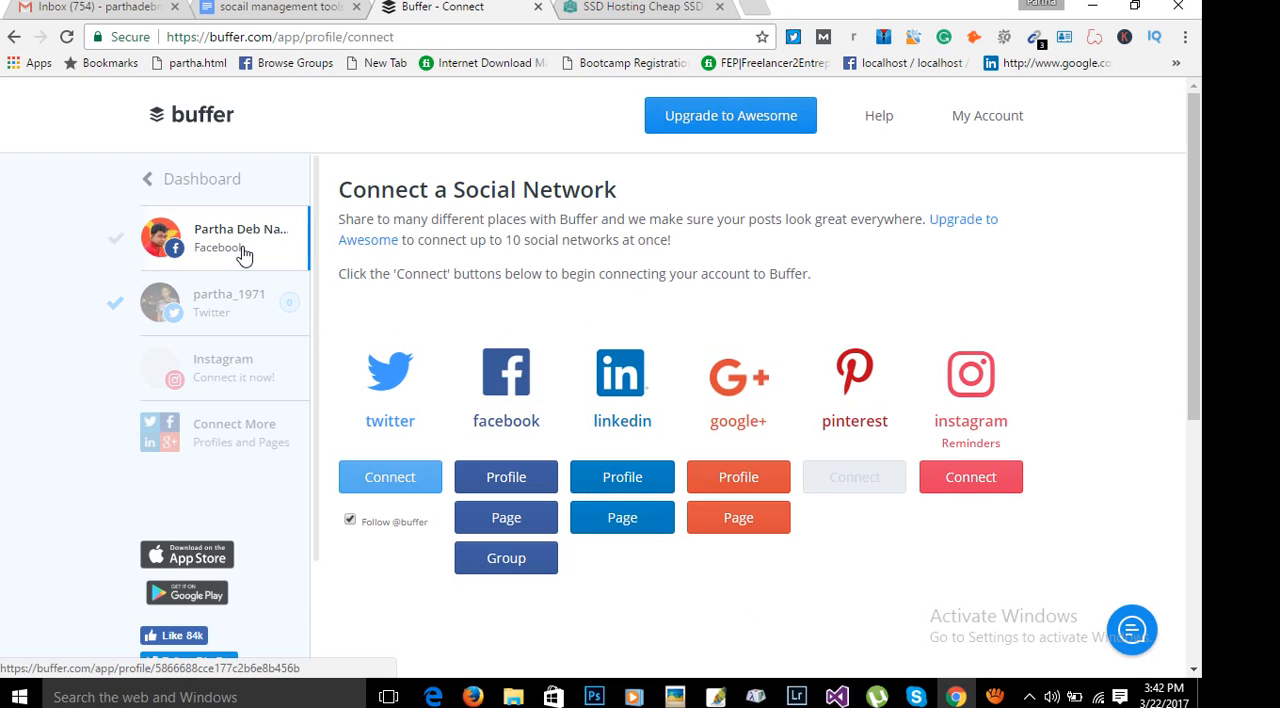
{"action": "left_click", "coordinate": [223, 184]}
{"action": "left_click", "coordinate": [451, 392]}
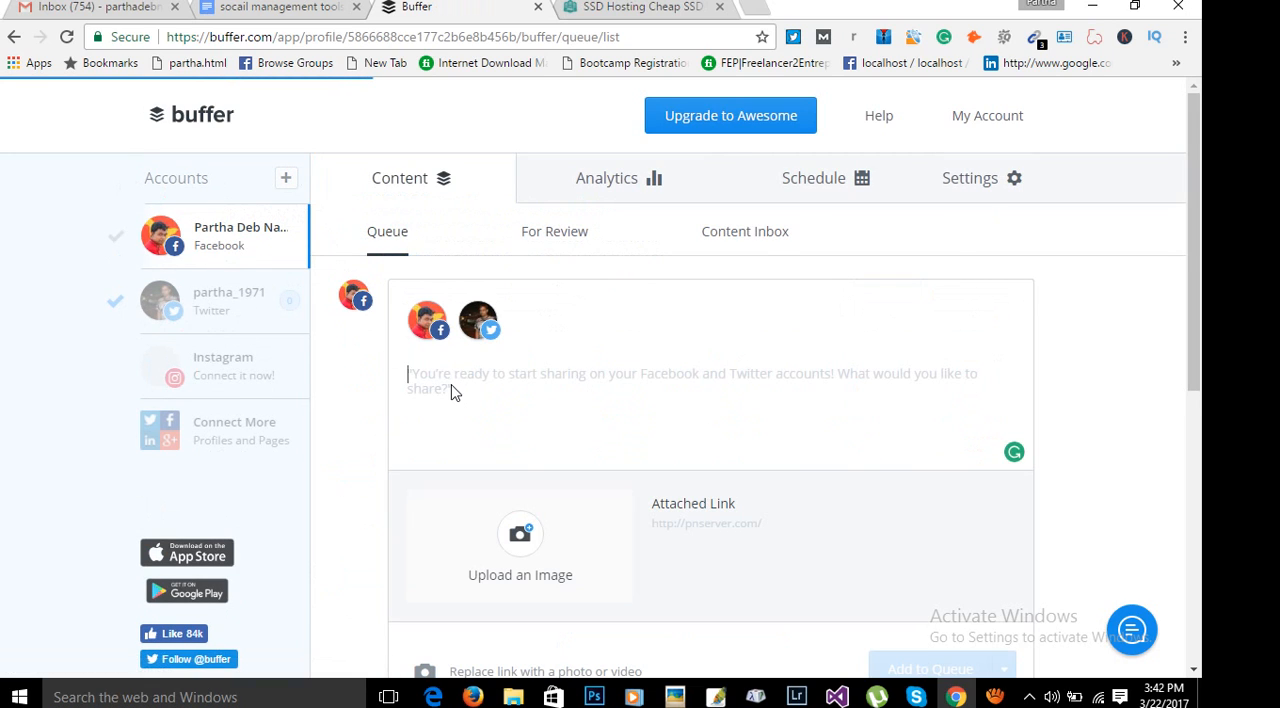
Paste the "Best web Hosting Company" text and its shortened link back into the post composer.
{"action": "right_click", "coordinate": [452, 385]}
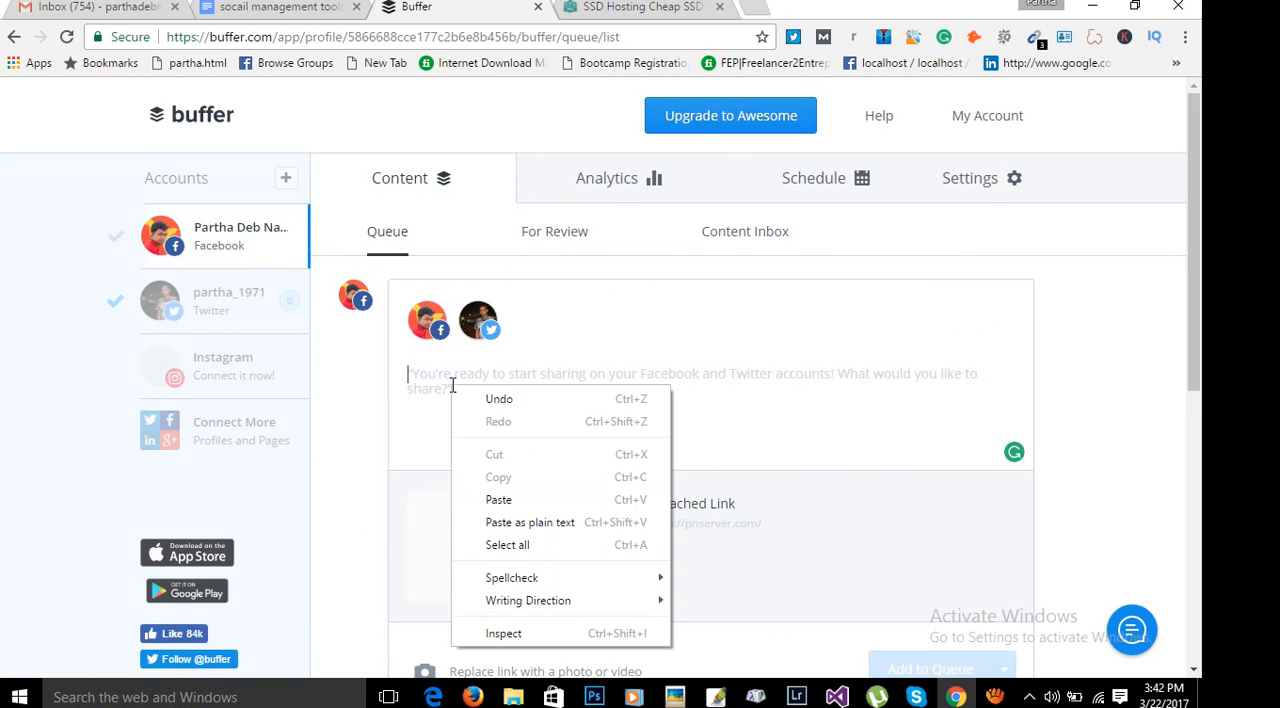
{"action": "left_click", "coordinate": [500, 499]}
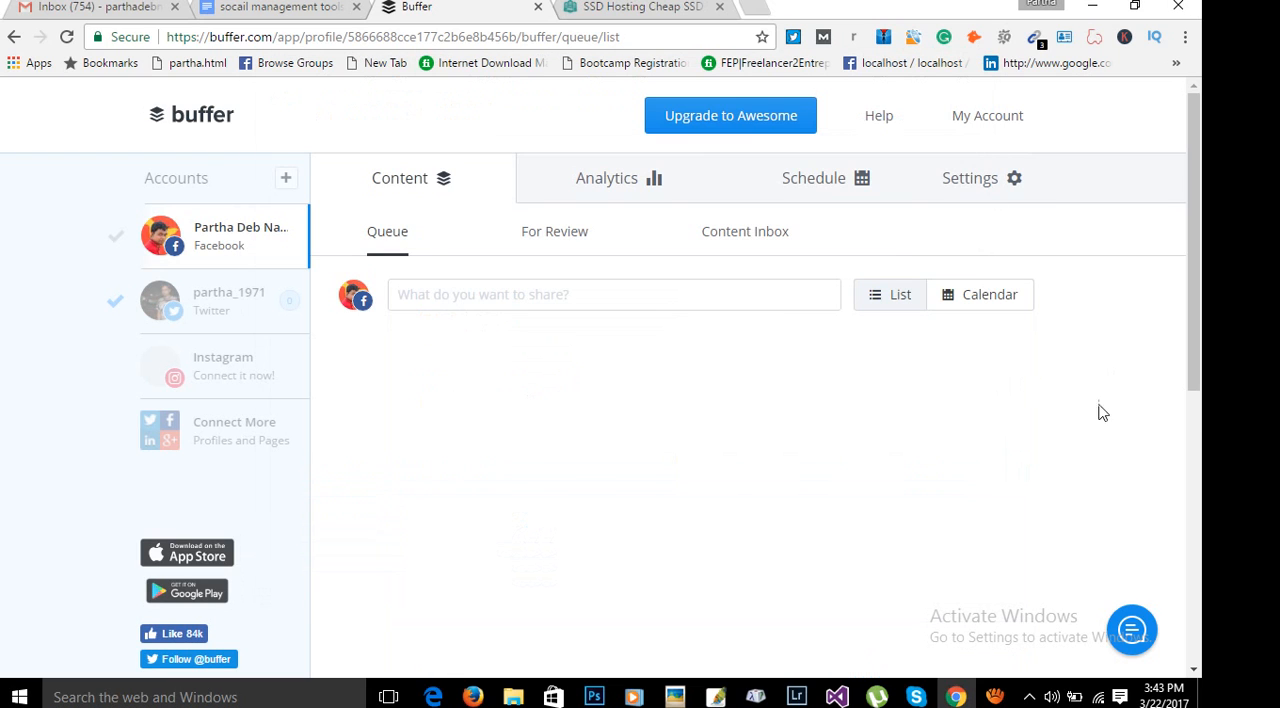
{"action": "left_click", "coordinate": [543, 294]}
{"action": "right_click", "coordinate": [541, 296]}
{"action": "left_click", "coordinate": [487, 390]}
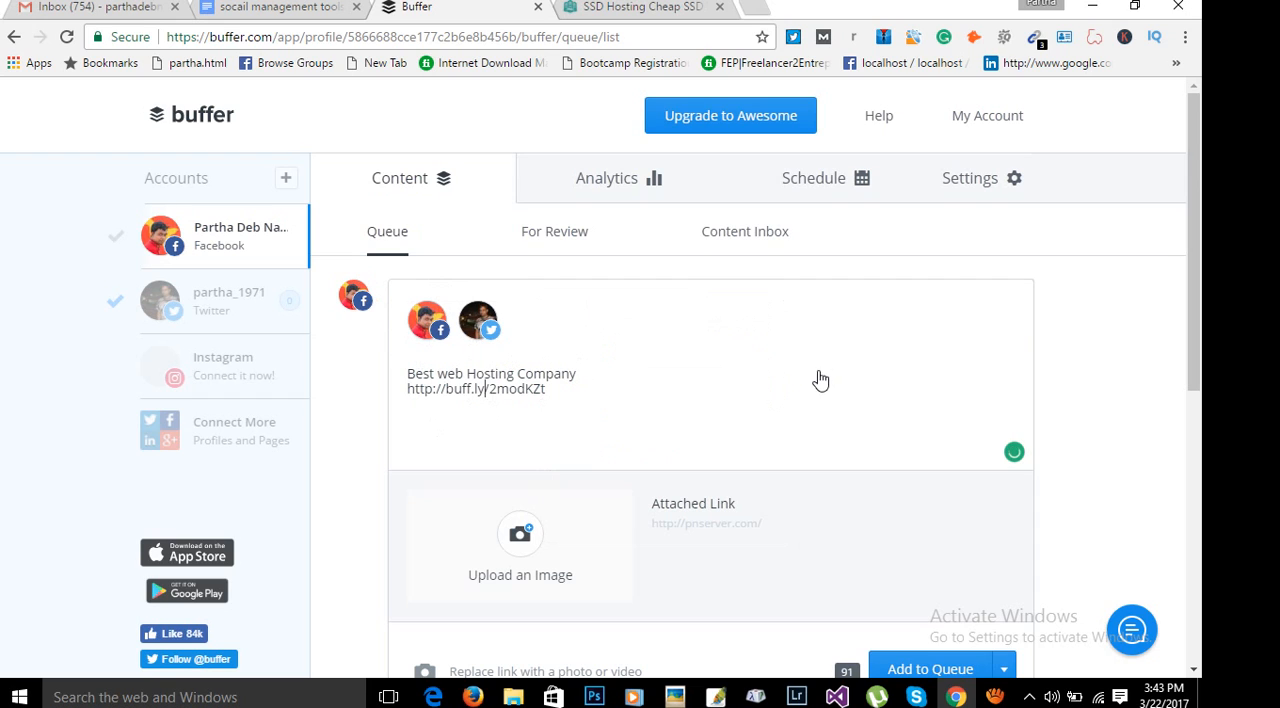
Open the post's additional sharing options and examine Share Next, Share Now and Schedule Post.
{"action": "scroll", "coordinate": [830, 380], "scroll_direction": "down", "scroll_amount": 1}
{"action": "scroll", "coordinate": [838, 382], "scroll_direction": "down", "scroll_amount": 1}
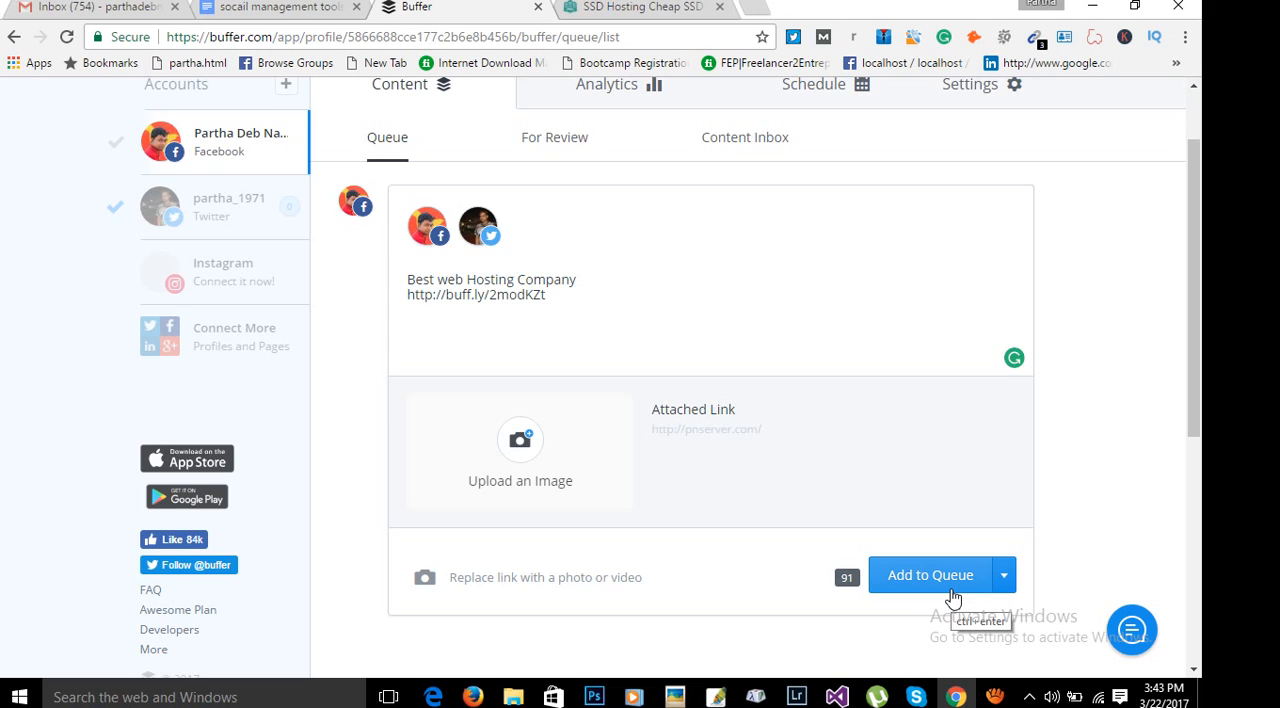
{"action": "left_click", "coordinate": [1007, 580]}
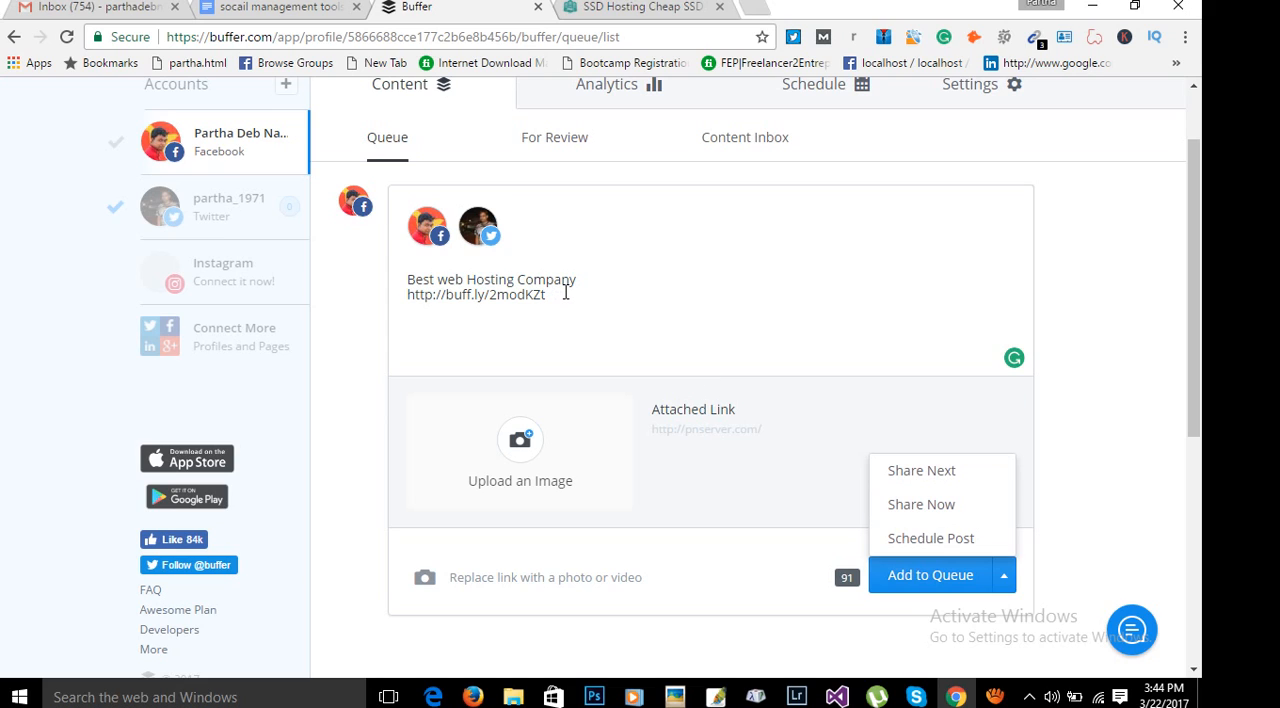
{"action": "left_click_drag", "start_coordinate": [583, 291], "coordinate": [398, 283]}
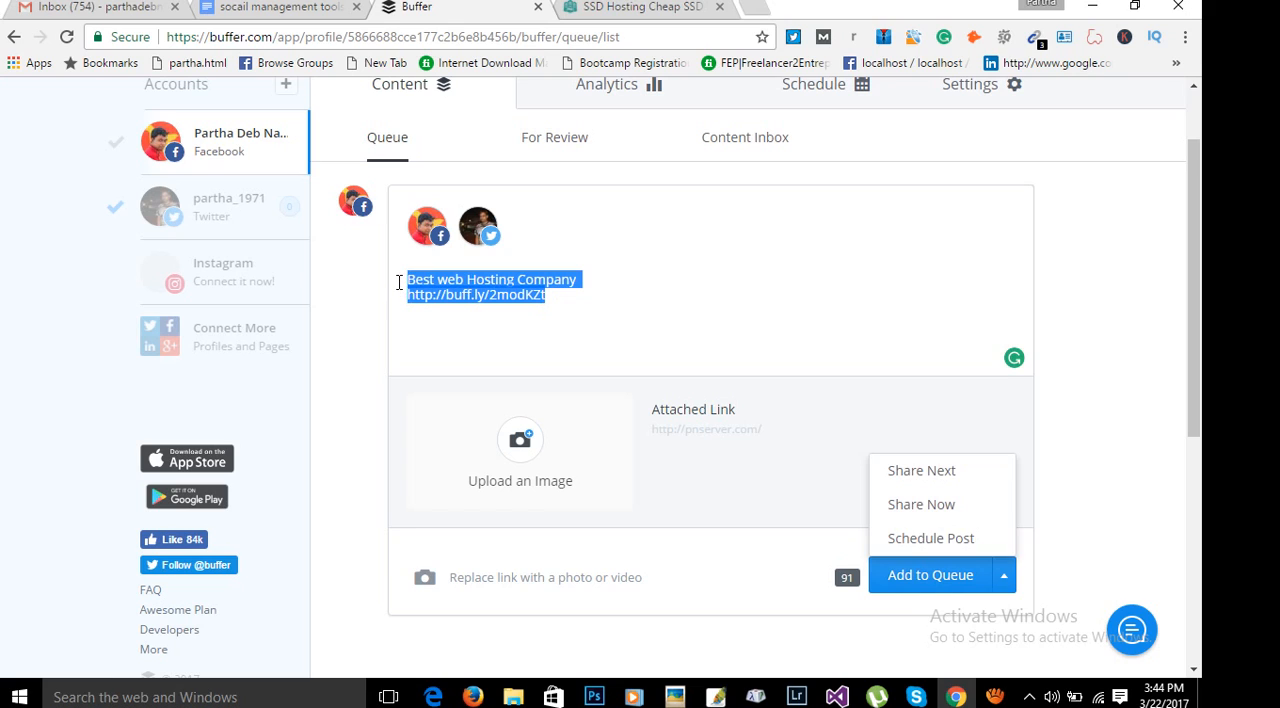
{"action": "left_click", "coordinate": [1005, 577]}
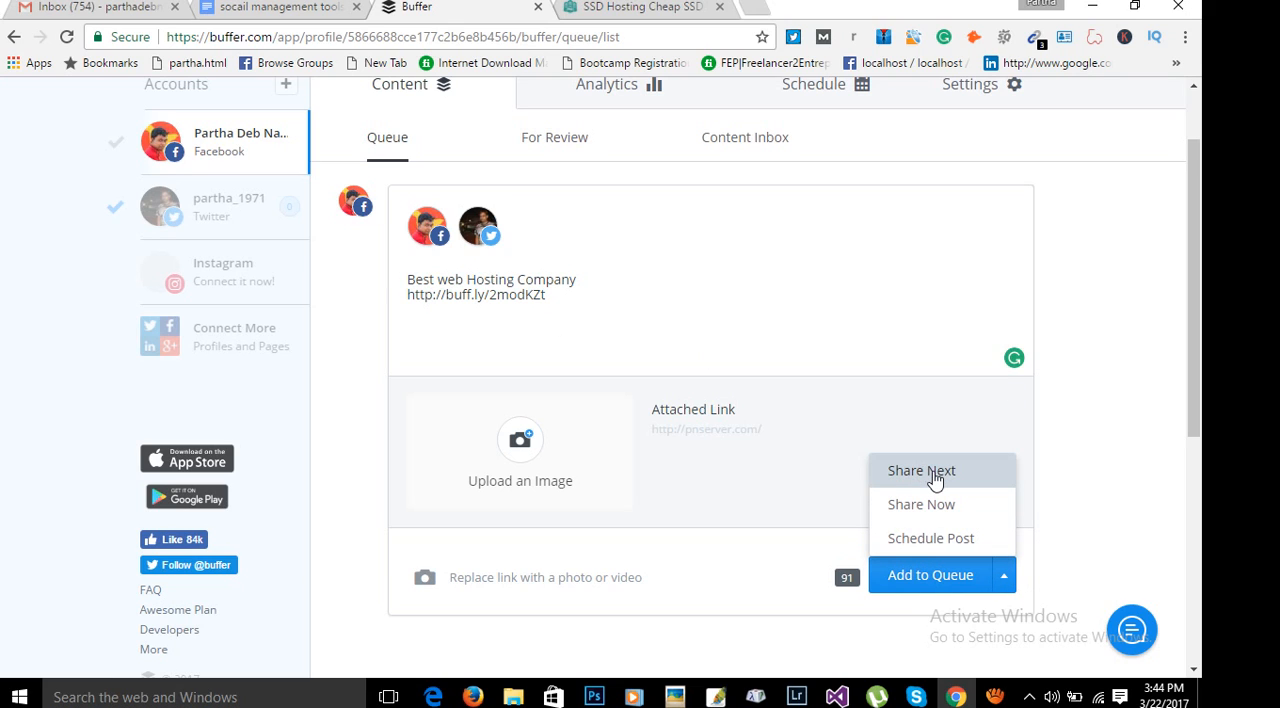
Schedule the web-hosting post for March 22, 2017 at 02:00 AM.
{"action": "left_click", "coordinate": [970, 545]}
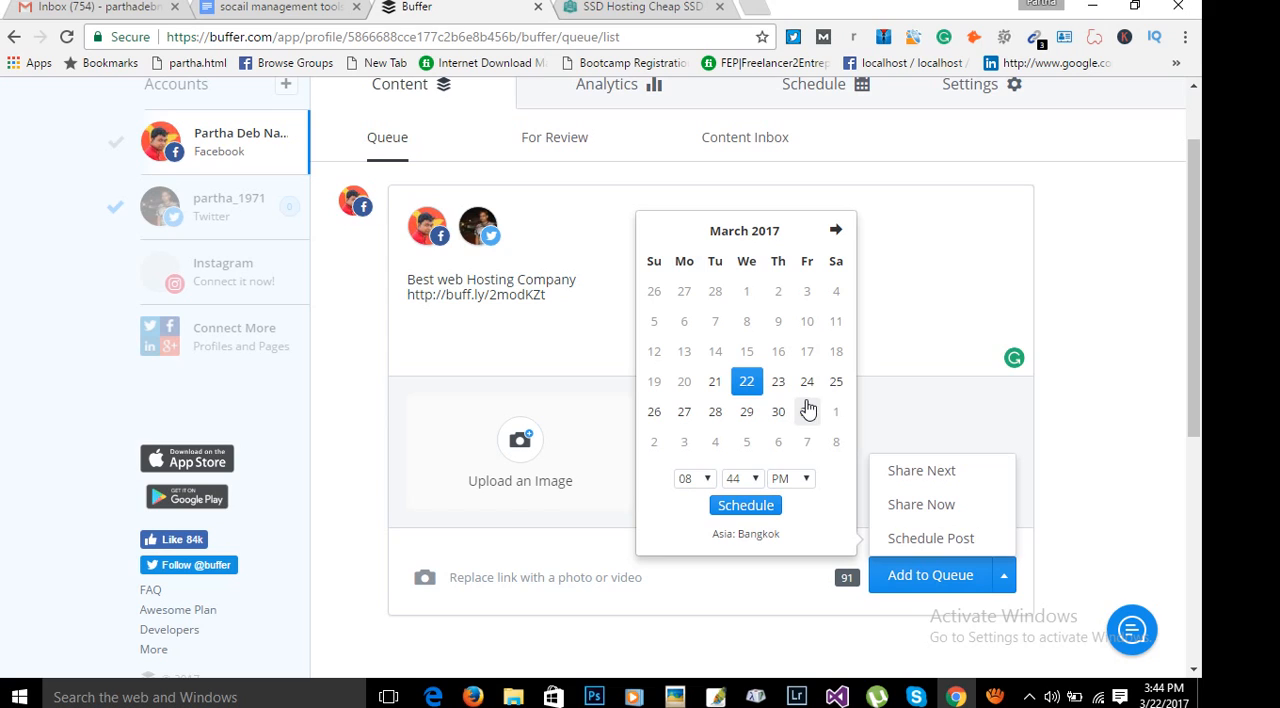
{"action": "left_click", "coordinate": [706, 479]}
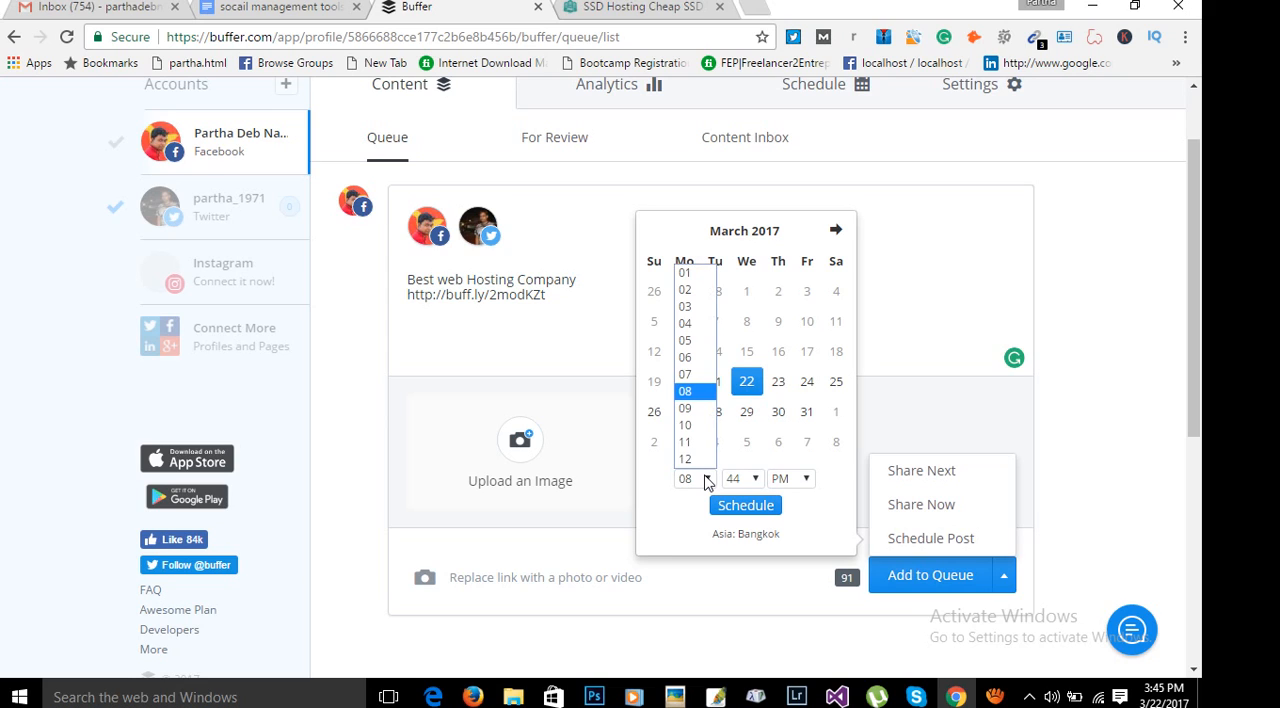
{"action": "left_click", "coordinate": [686, 291]}
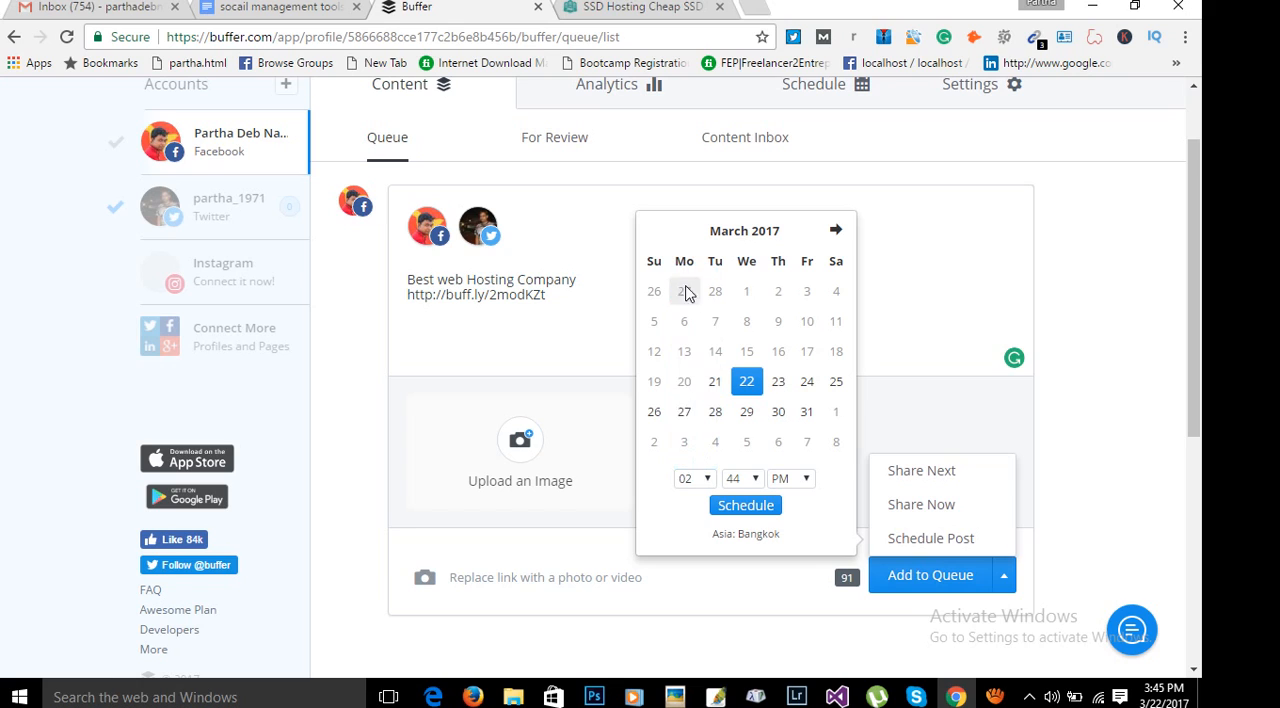
{"action": "left_click", "coordinate": [758, 479]}
{"action": "scroll", "coordinate": [737, 278], "scroll_direction": "up", "scroll_amount": 5}
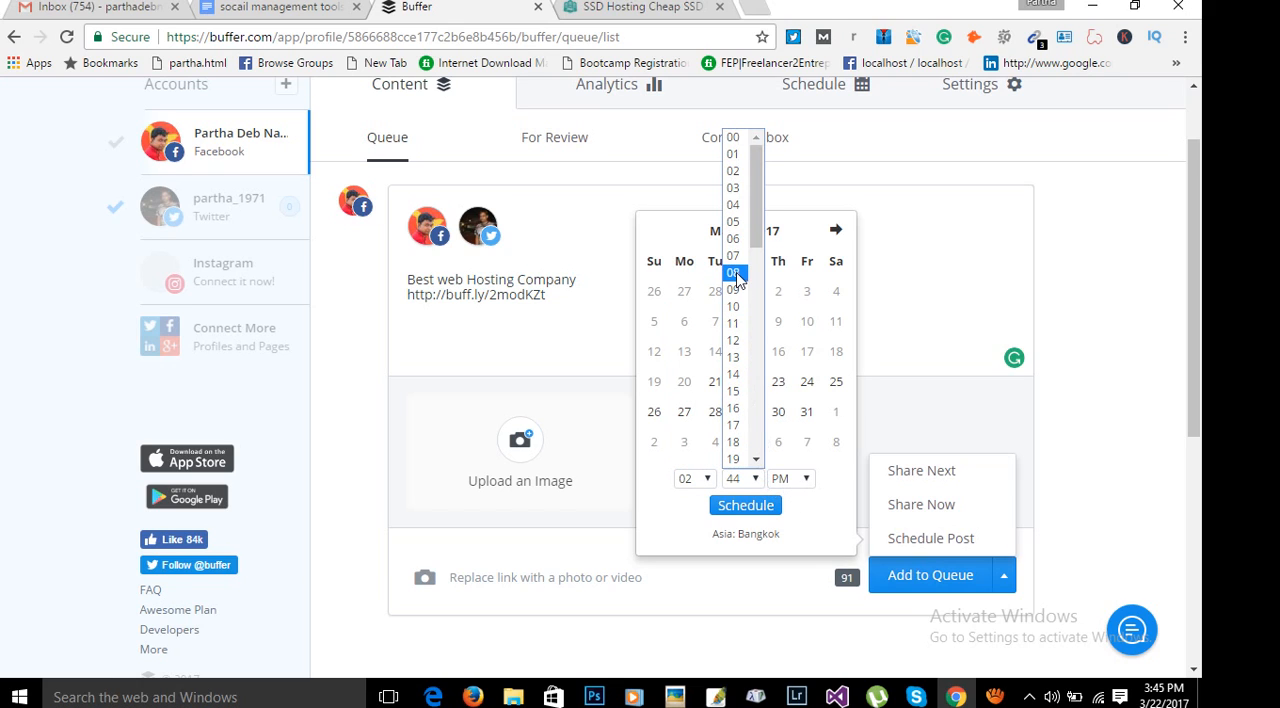
{"action": "left_click", "coordinate": [733, 138]}
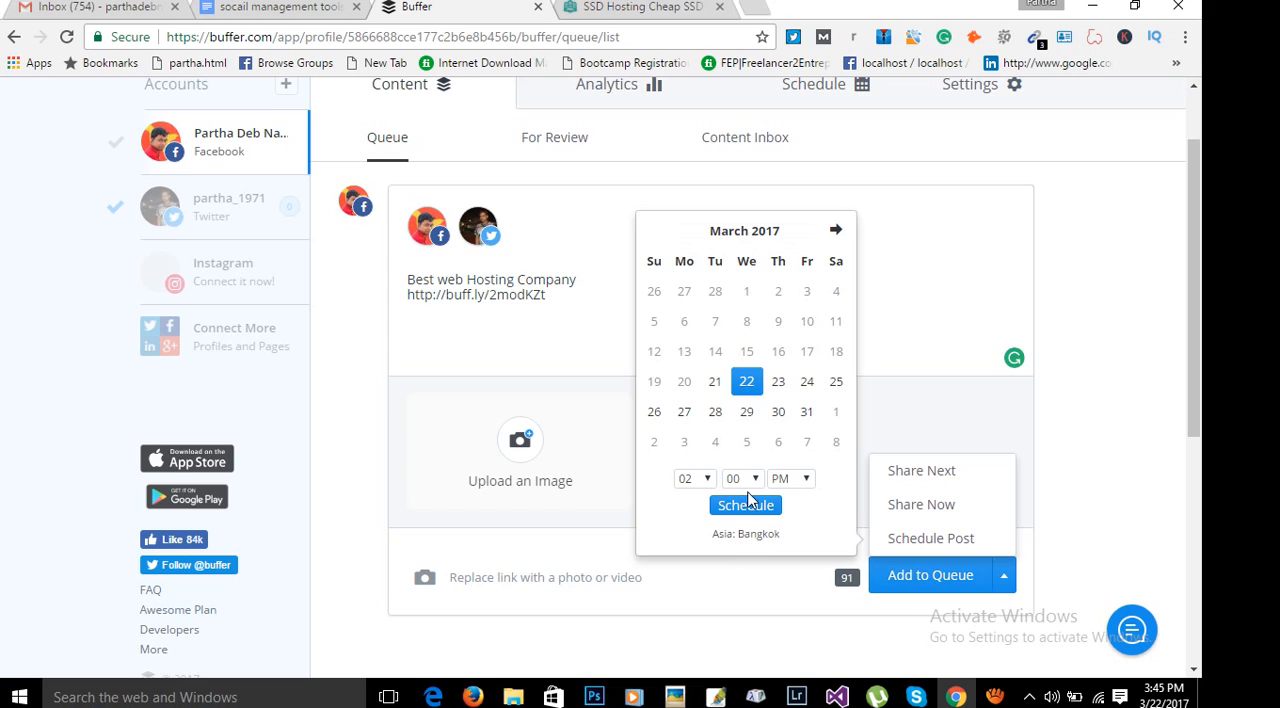
{"action": "left_click", "coordinate": [800, 480]}
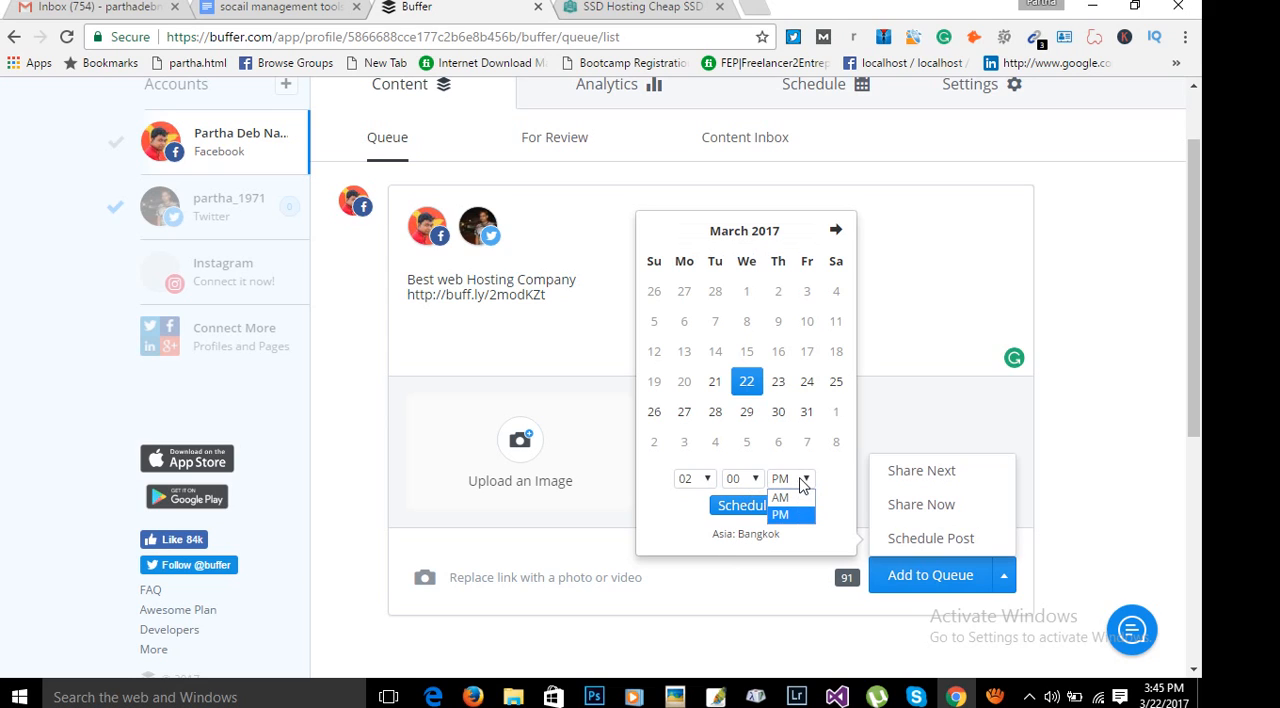
{"action": "left_click", "coordinate": [786, 500]}
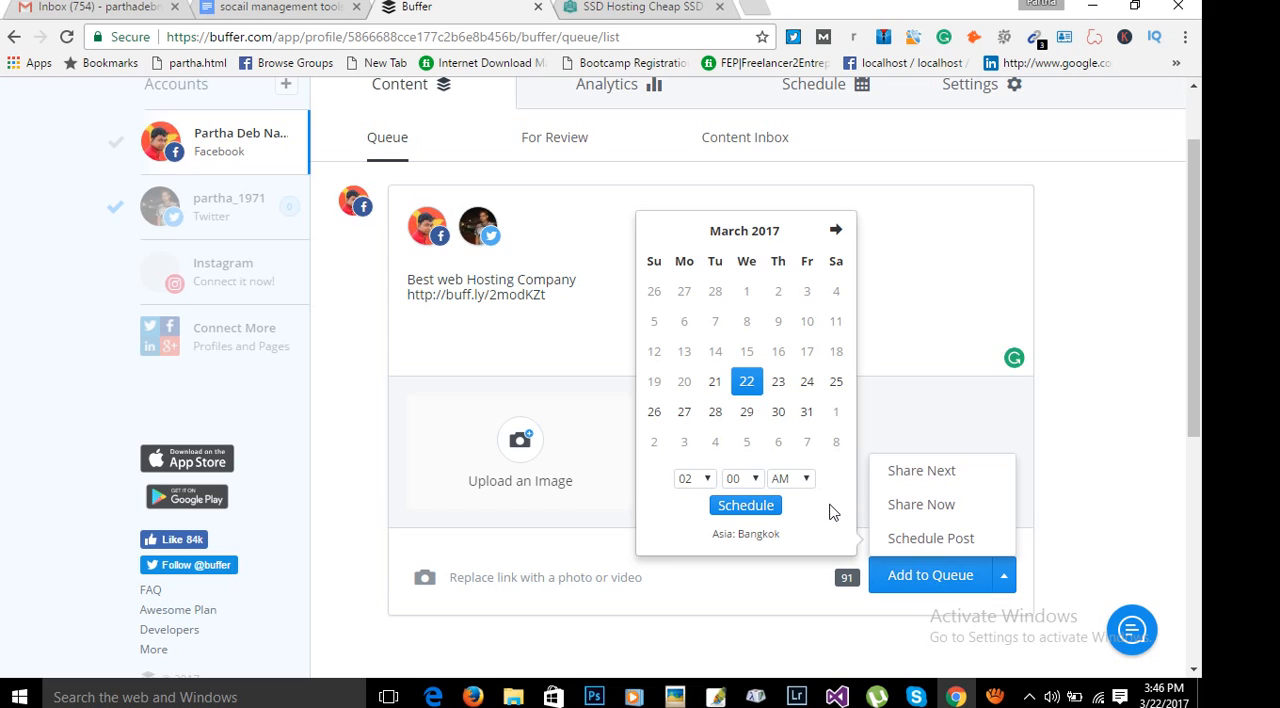
{"action": "left_click", "coordinate": [745, 507]}
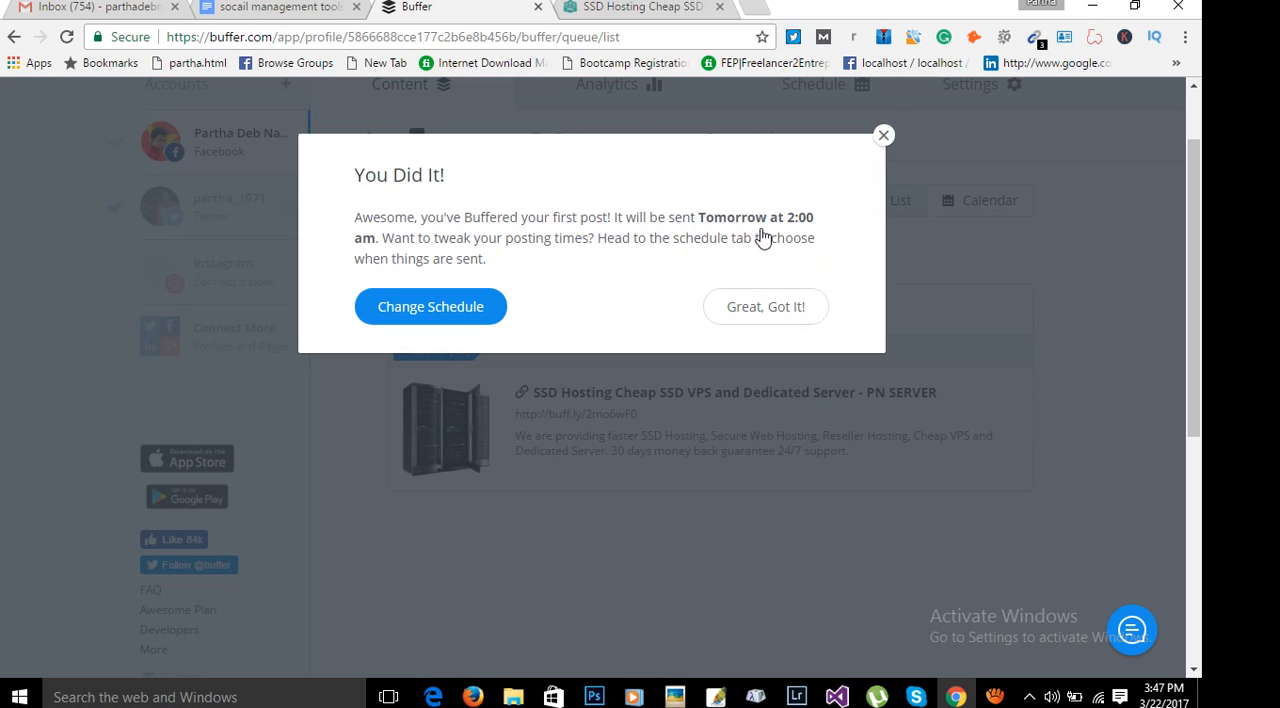
Dismiss the confirmation, examine the queued post and the Facebook profile's posting schedule, and return to the queue.
{"action": "left_click_drag", "start_coordinate": [701, 213], "coordinate": [977, 354]}
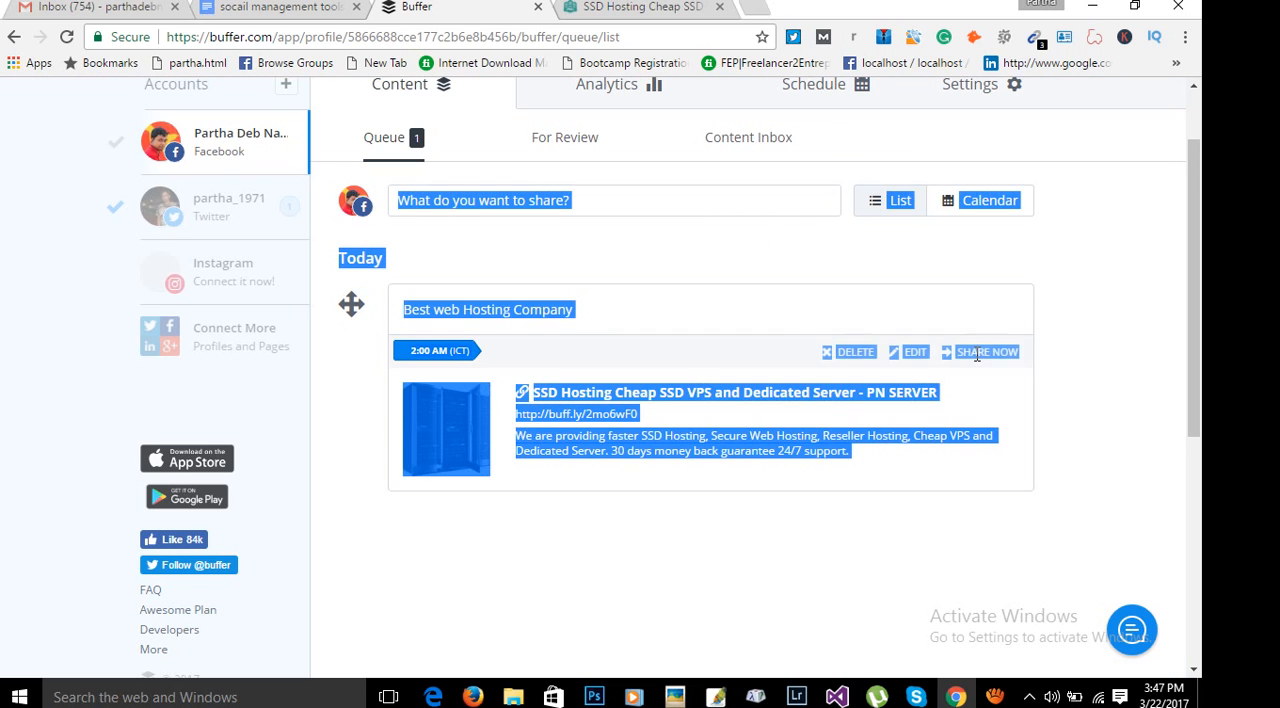
{"action": "double_click", "coordinate": [1136, 253]}
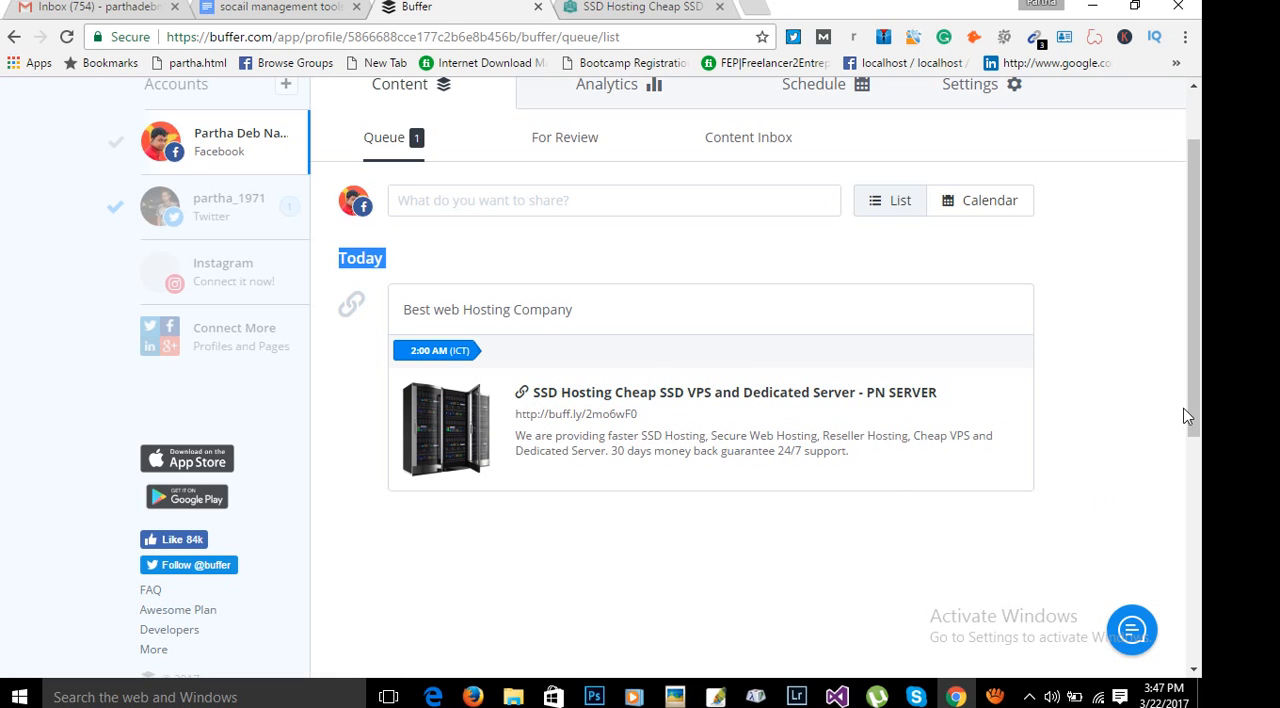
{"action": "scroll", "coordinate": [1114, 346], "scroll_direction": "up", "scroll_amount": 1}
{"action": "scroll", "coordinate": [1128, 372], "scroll_direction": "down", "scroll_amount": 1}
{"action": "scroll", "coordinate": [1120, 374], "scroll_direction": "up", "scroll_amount": 1}
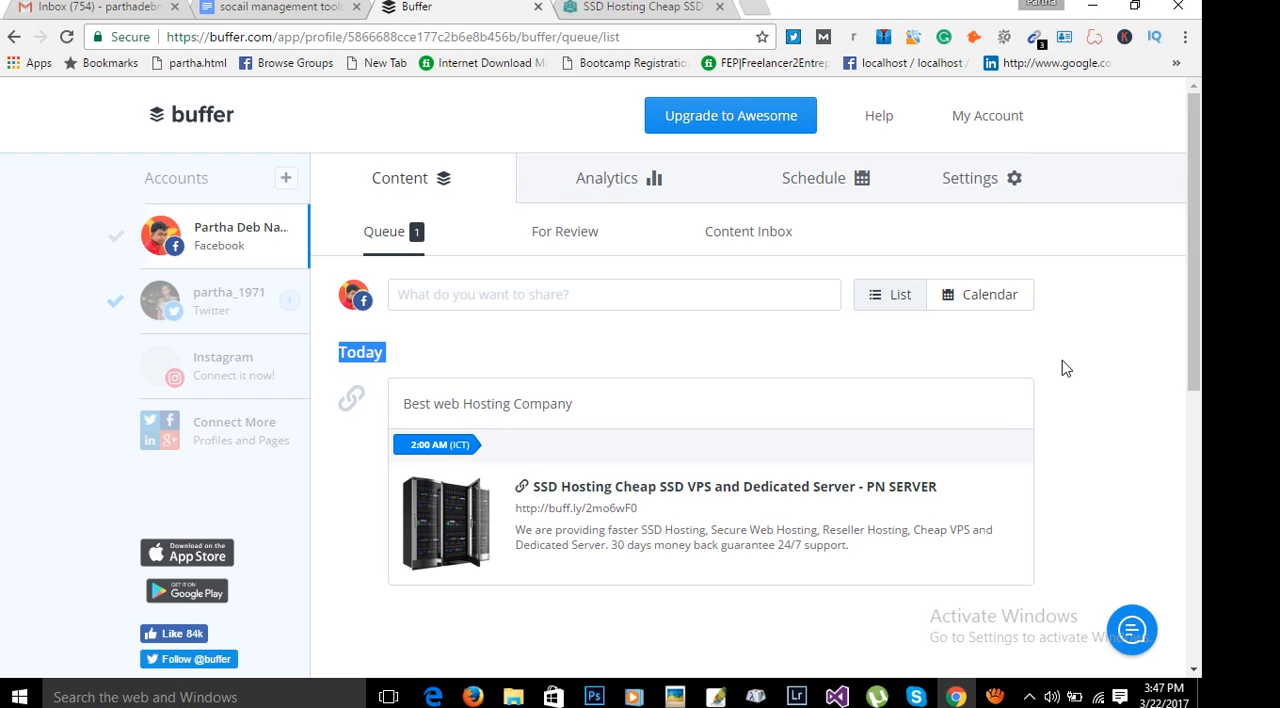
{"action": "left_click", "coordinate": [814, 184]}
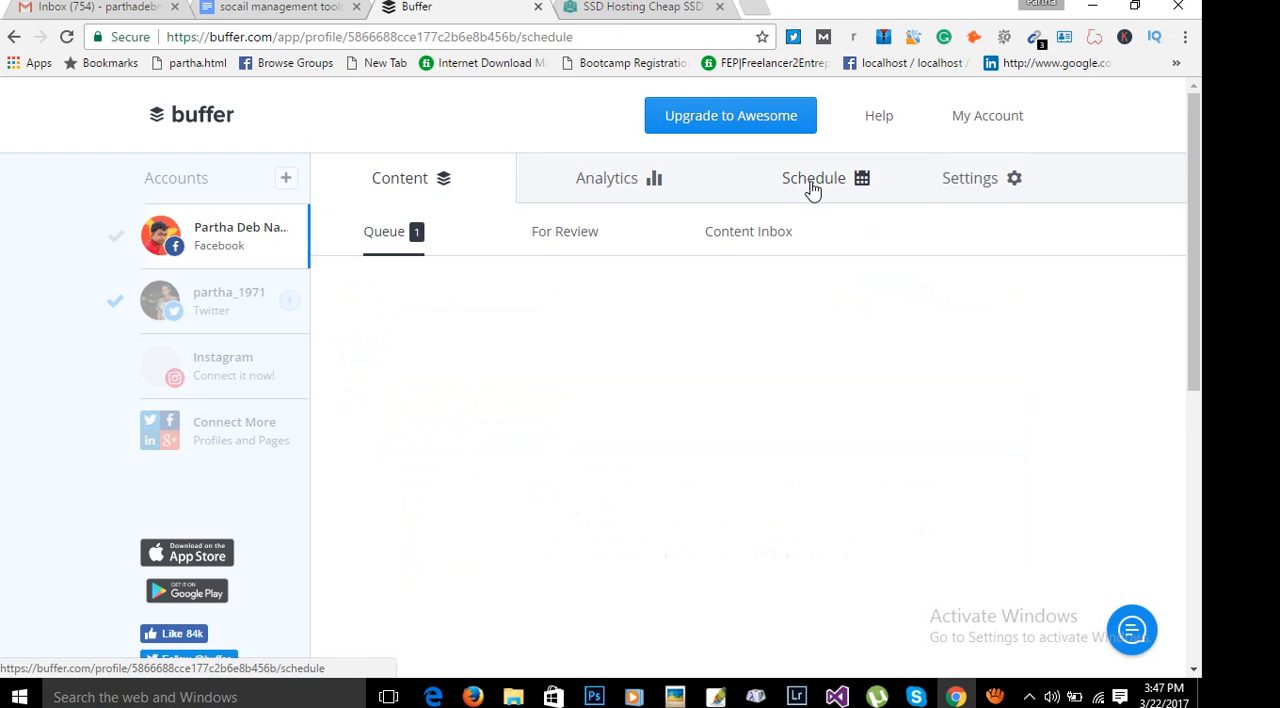
{"action": "left_click", "coordinate": [428, 182]}
{"action": "scroll", "coordinate": [963, 478], "scroll_direction": "down", "scroll_amount": 2}
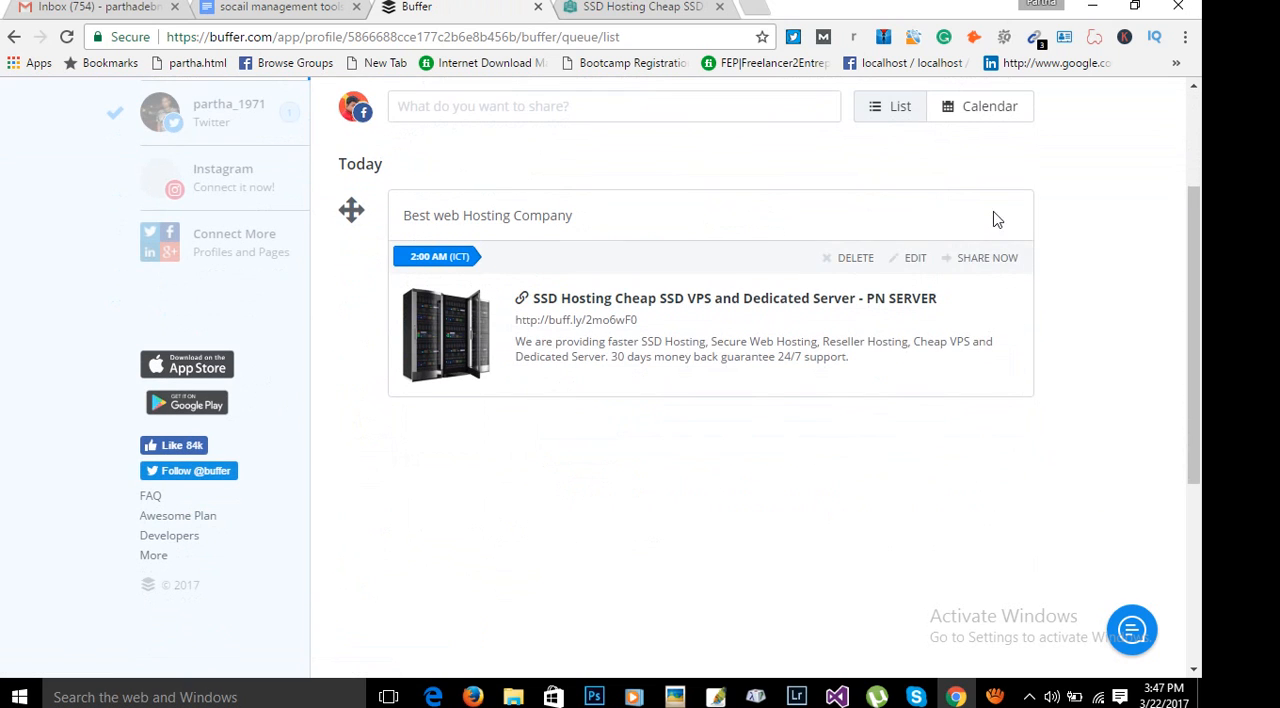
{"action": "scroll", "coordinate": [1088, 291], "scroll_direction": "up", "scroll_amount": 2}
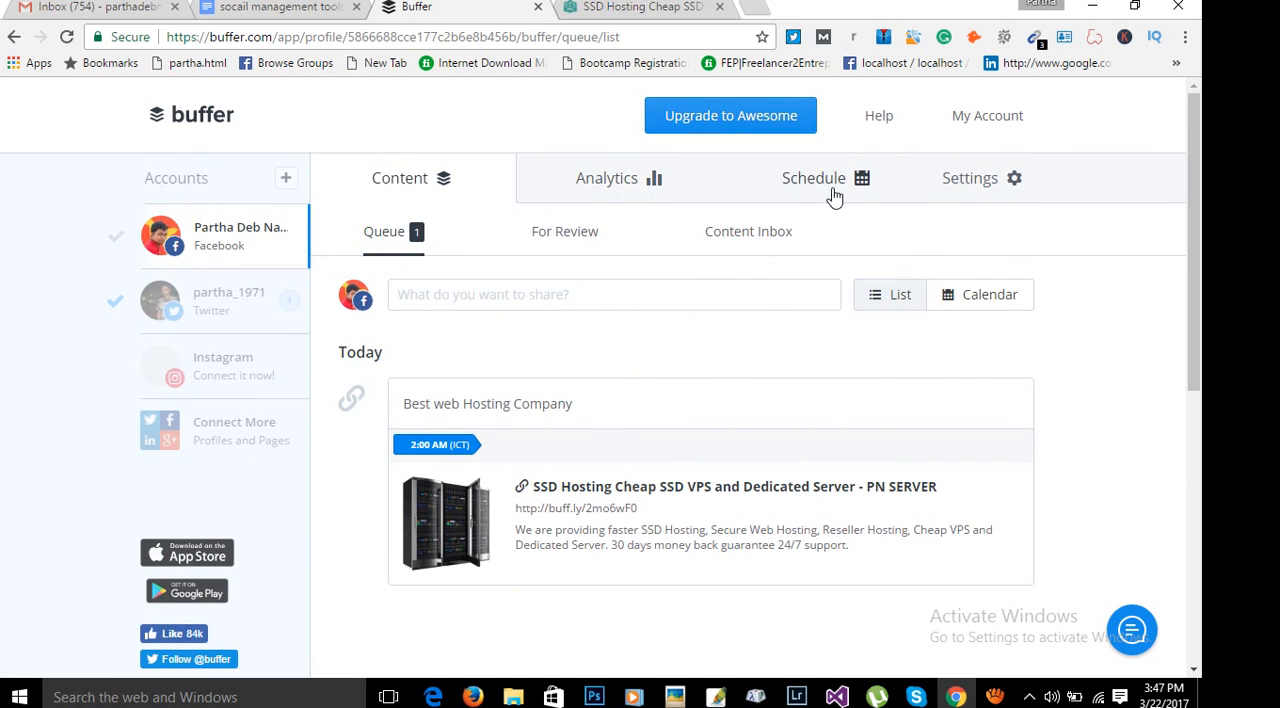
Examine the Facebook profile's recent-post analytics, open the 30 Days range options and close the Buffer for Business trial offer.
{"action": "left_click", "coordinate": [632, 190]}
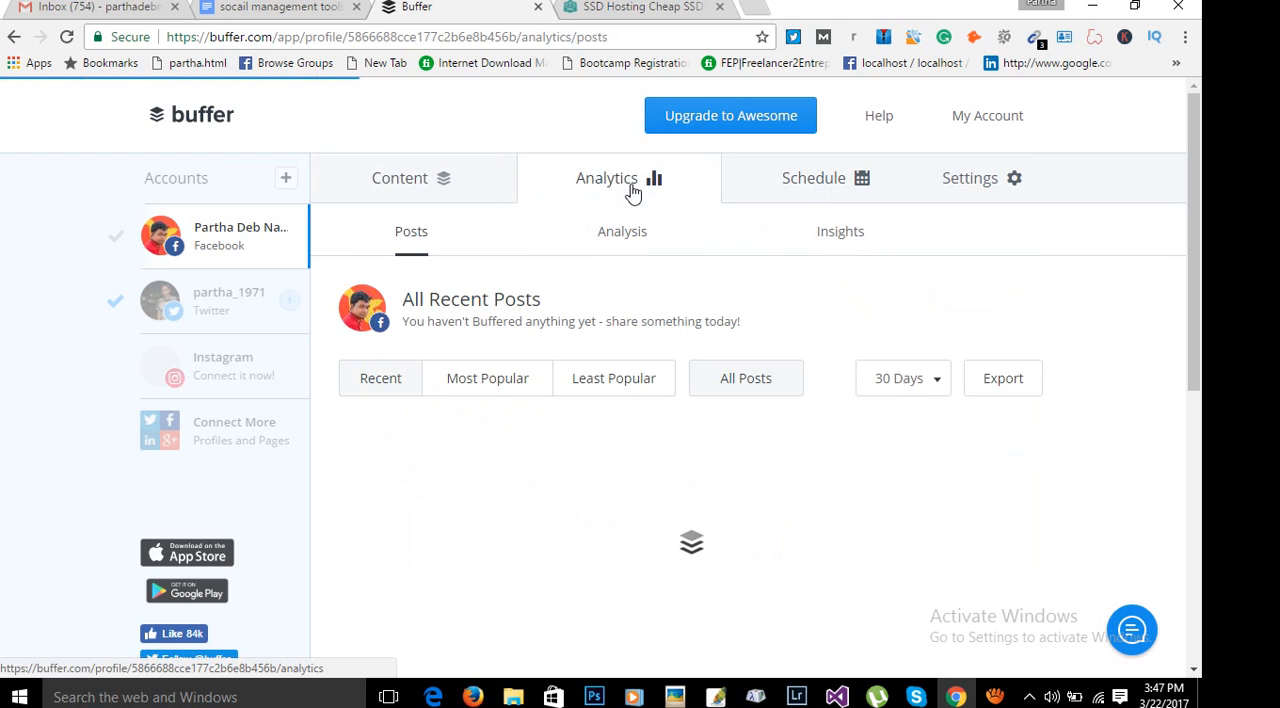
{"action": "scroll", "coordinate": [931, 488], "scroll_direction": "down", "scroll_amount": 1}
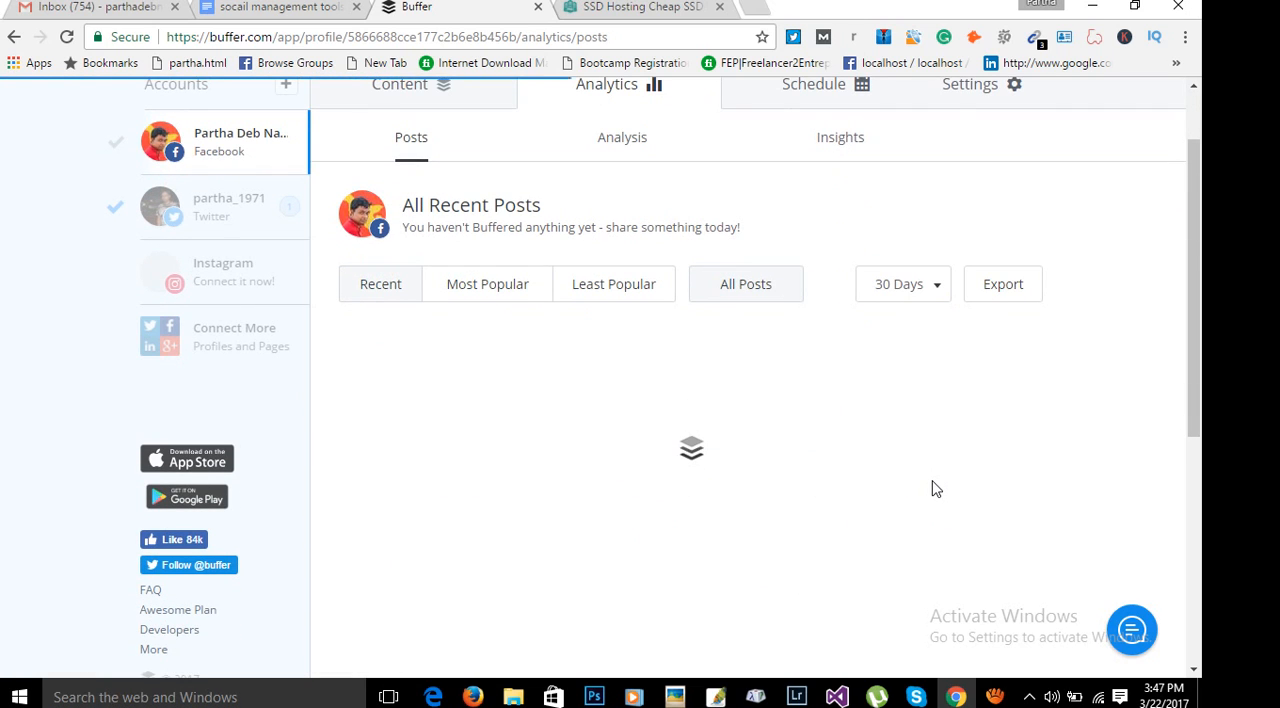
{"action": "scroll", "coordinate": [934, 489], "scroll_direction": "down", "scroll_amount": 1}
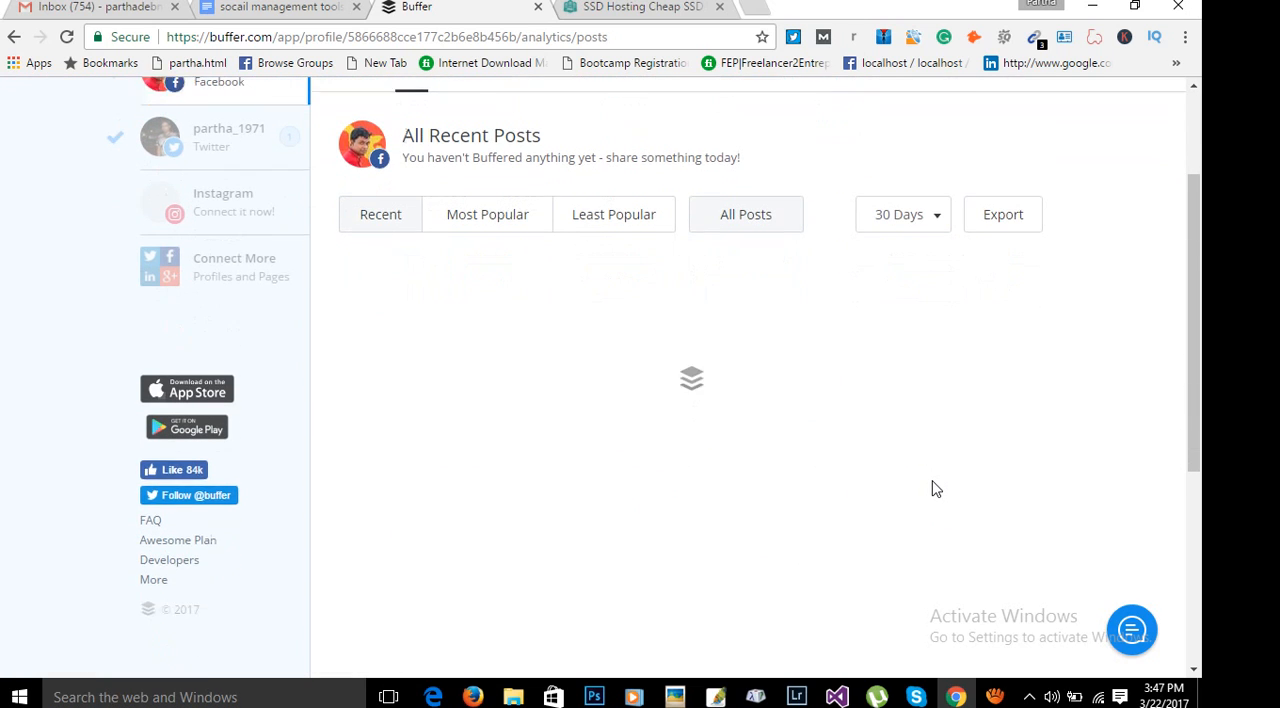
{"action": "left_click", "coordinate": [931, 199]}
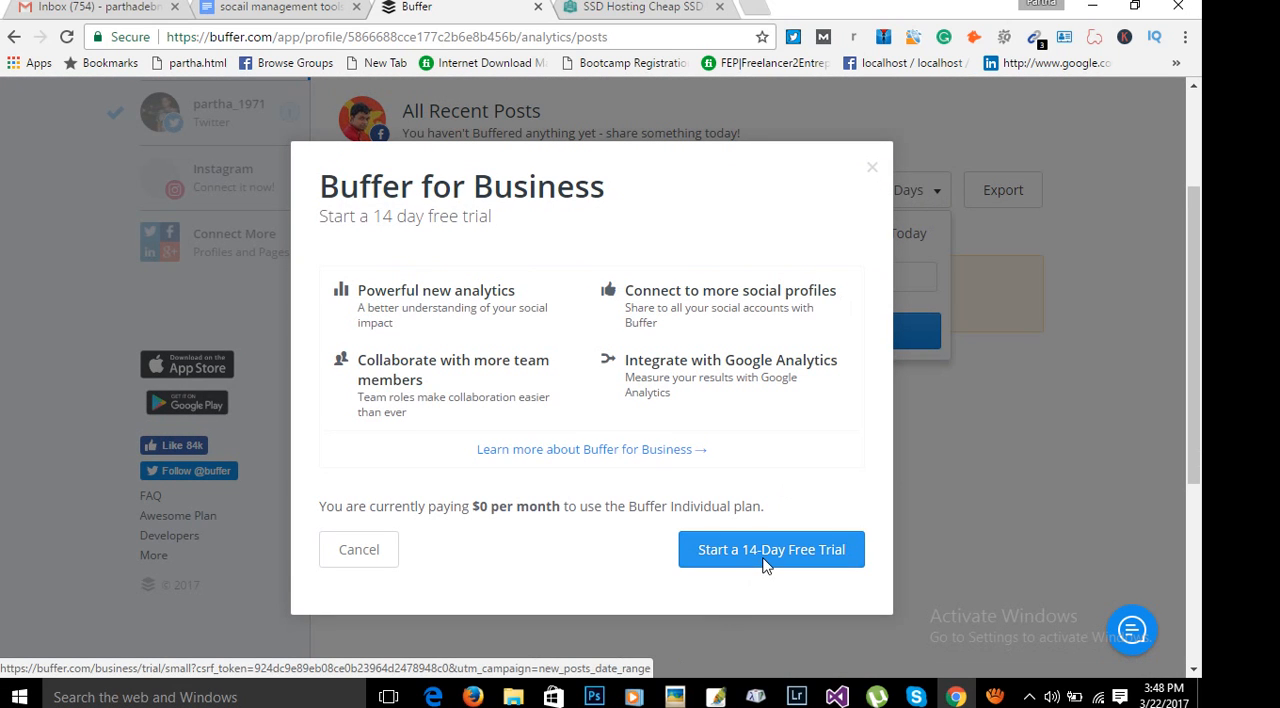
{"action": "left_click", "coordinate": [872, 168]}
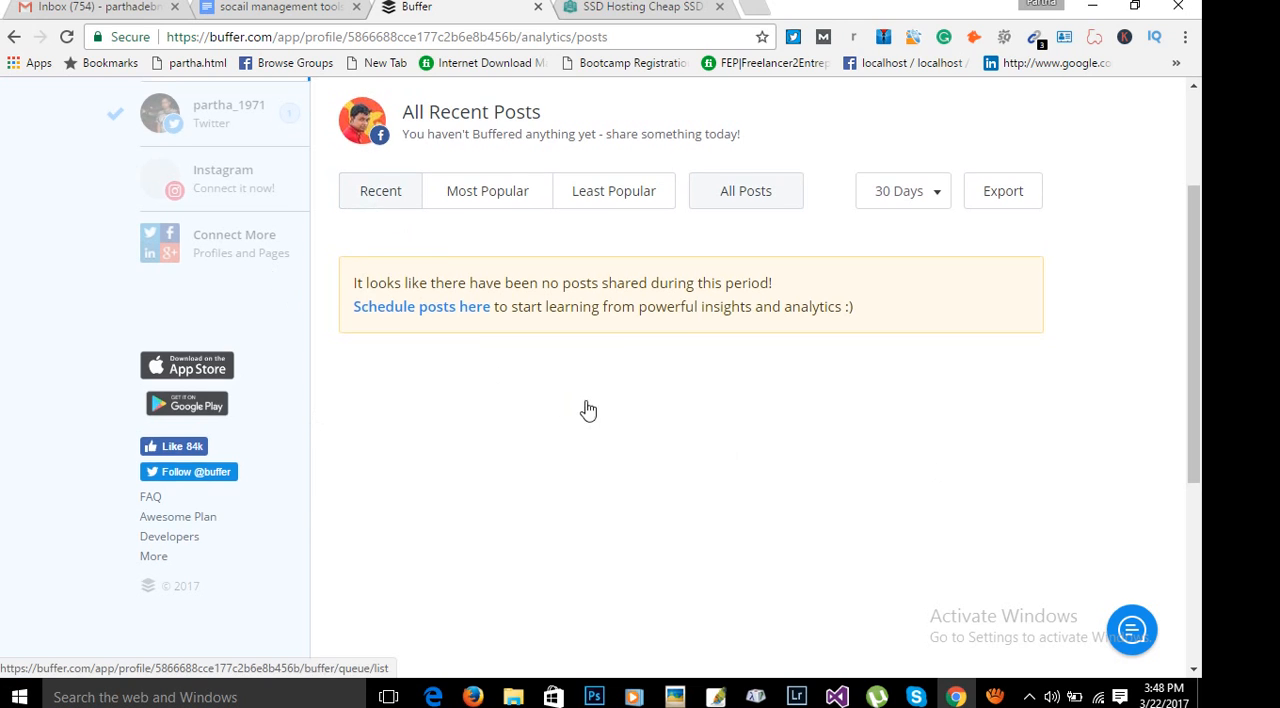
{"action": "scroll", "coordinate": [586, 408], "scroll_direction": "up", "scroll_amount": 2}
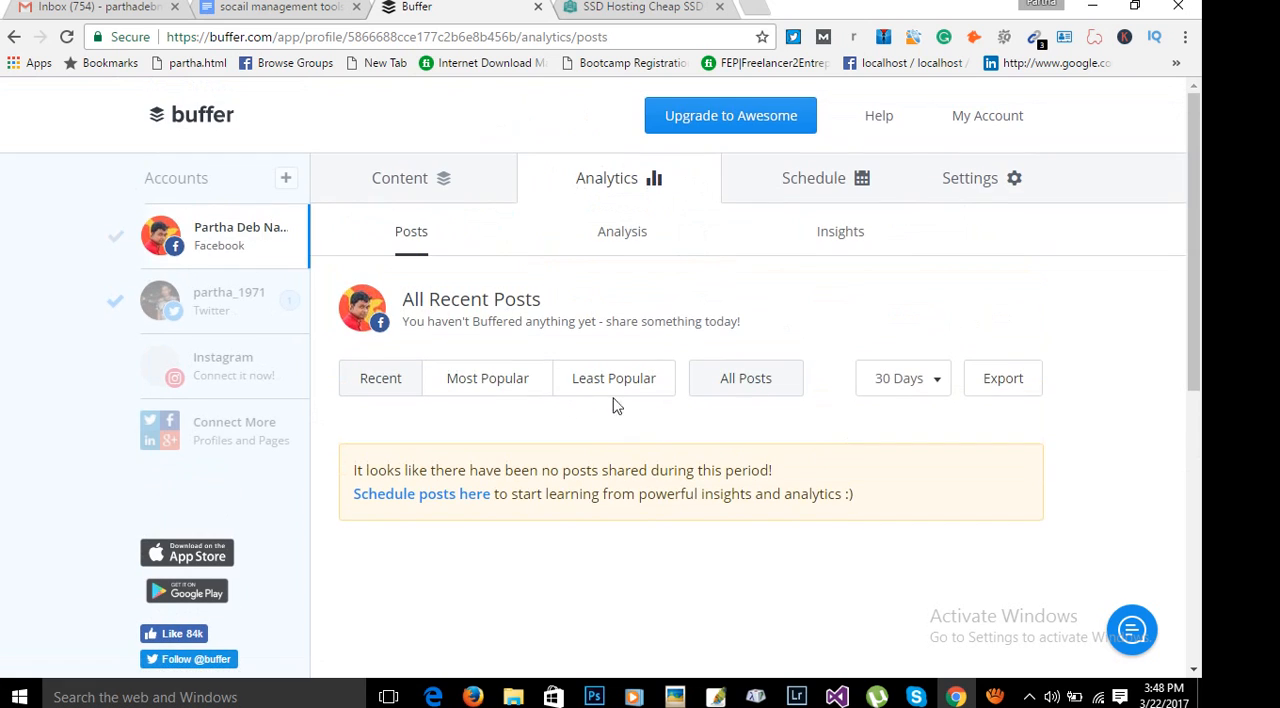
Set the Facebook profile's posting days to Sunday, Tuesday, Thursday and Saturday in its posting schedule.
{"action": "left_click", "coordinate": [809, 186]}
{"action": "scroll", "coordinate": [921, 569], "scroll_direction": "down", "scroll_amount": 1}
{"action": "scroll", "coordinate": [921, 569], "scroll_direction": "down", "scroll_amount": 2}
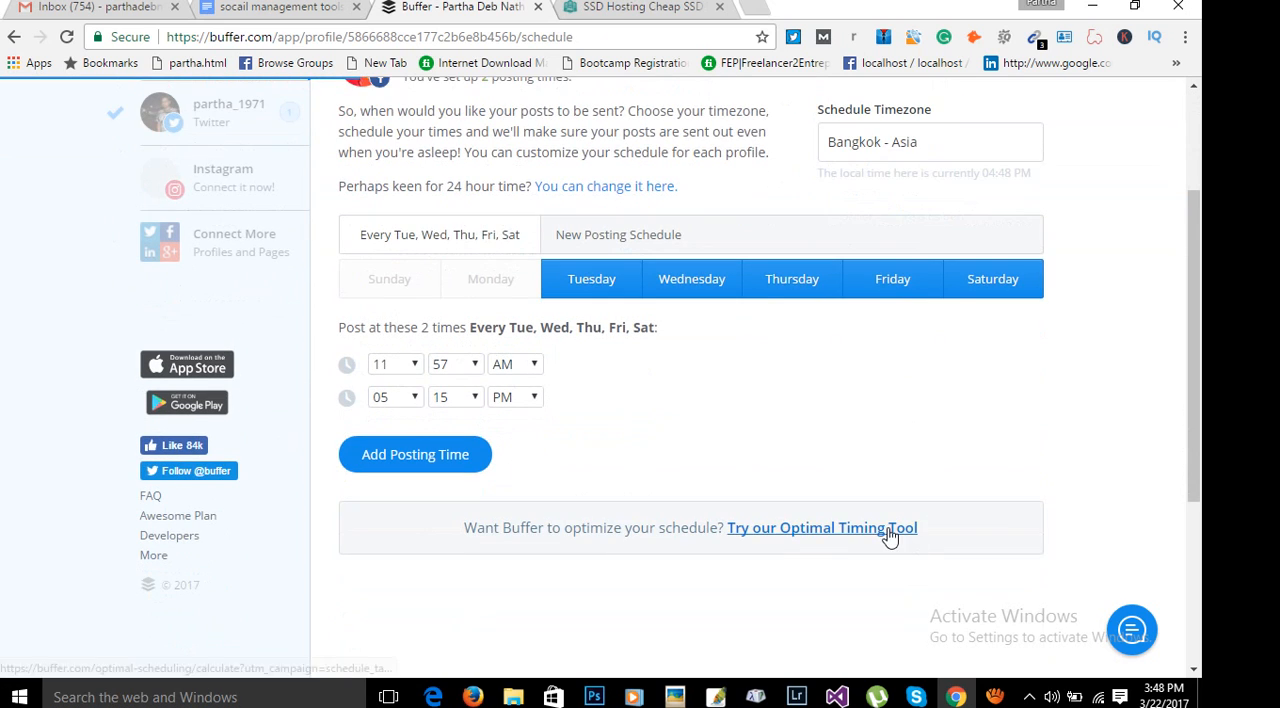
{"action": "scroll", "coordinate": [886, 517], "scroll_direction": "up", "scroll_amount": 1}
{"action": "left_click", "coordinate": [371, 374]}
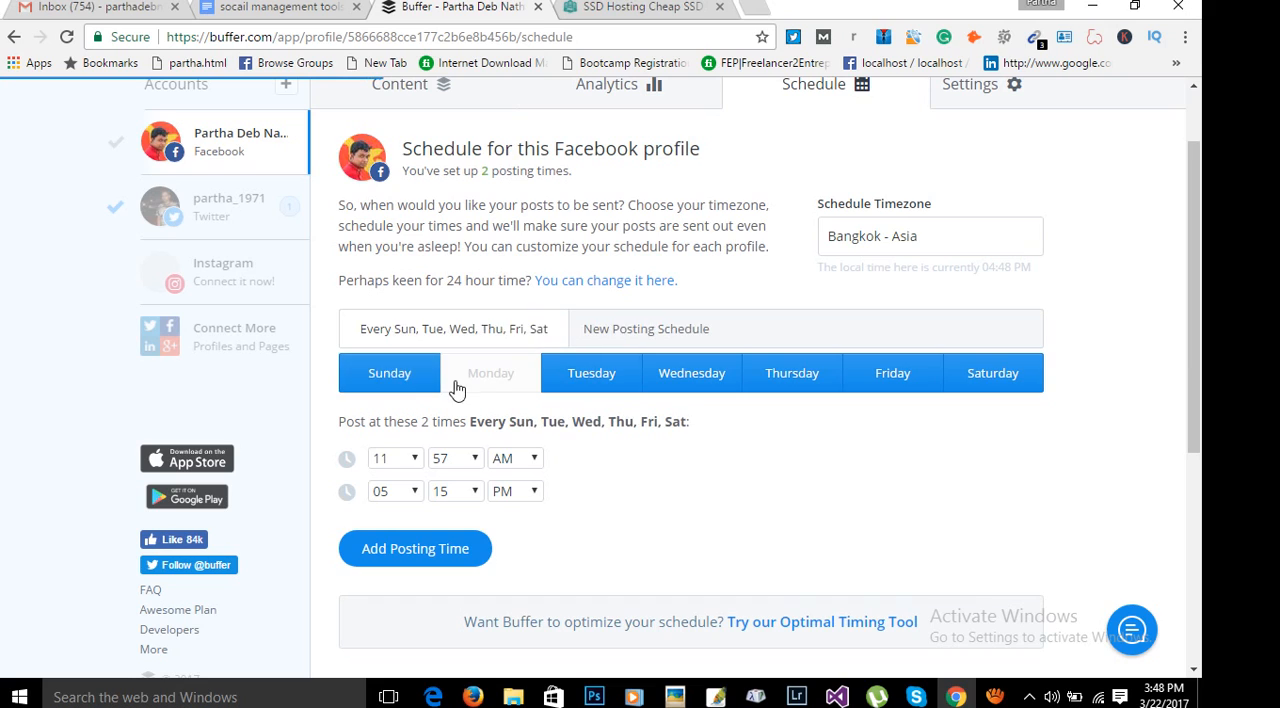
{"action": "left_click", "coordinate": [480, 388]}
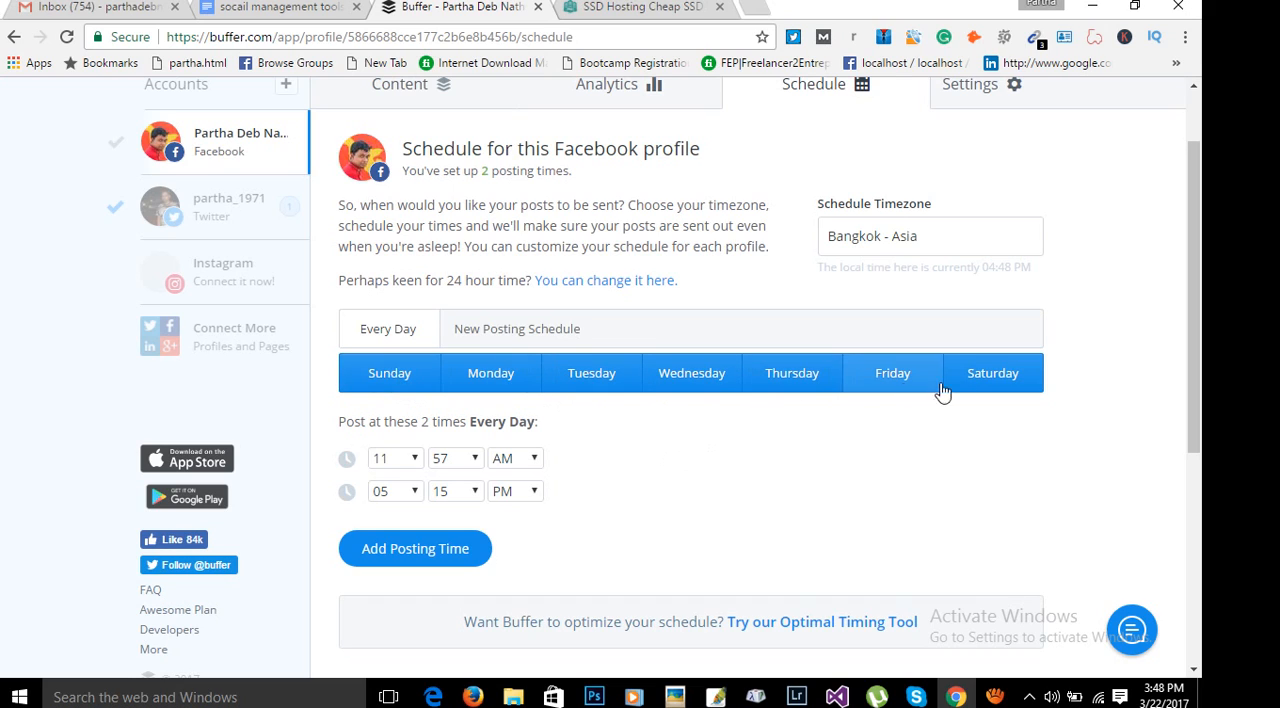
{"action": "left_click", "coordinate": [491, 378]}
{"action": "left_click", "coordinate": [700, 378]}
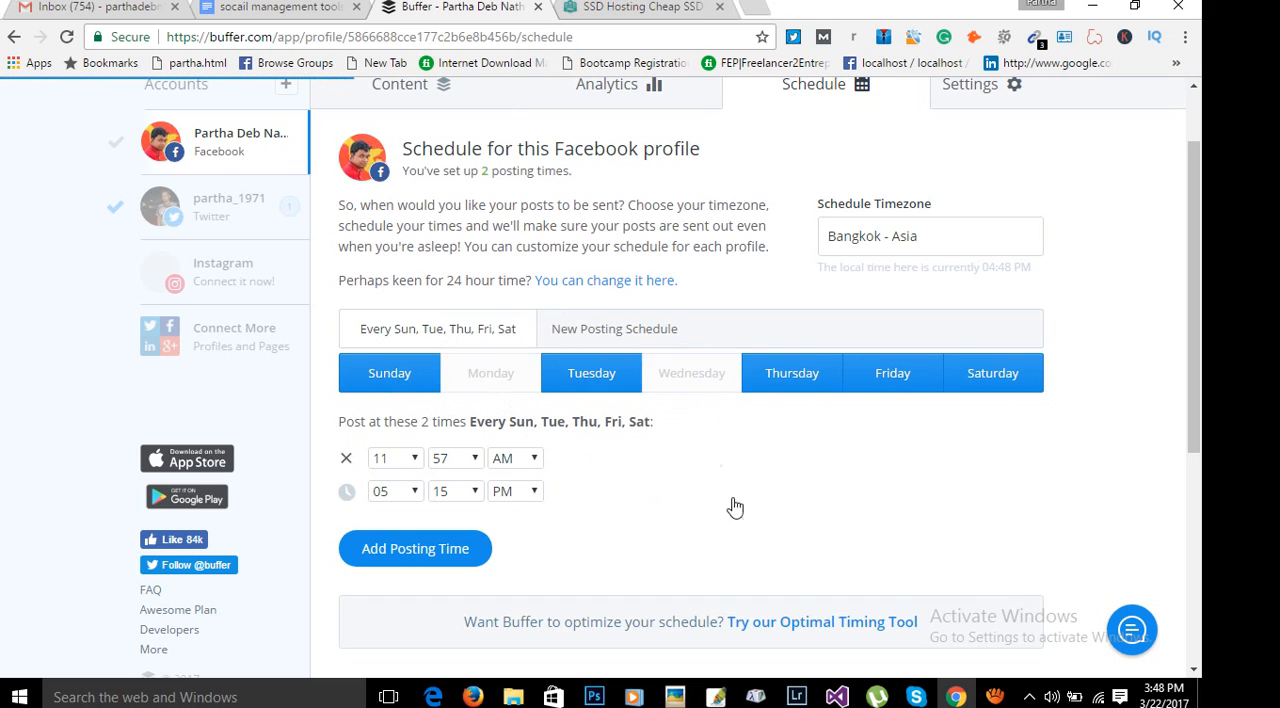
{"action": "left_click", "coordinate": [906, 380]}
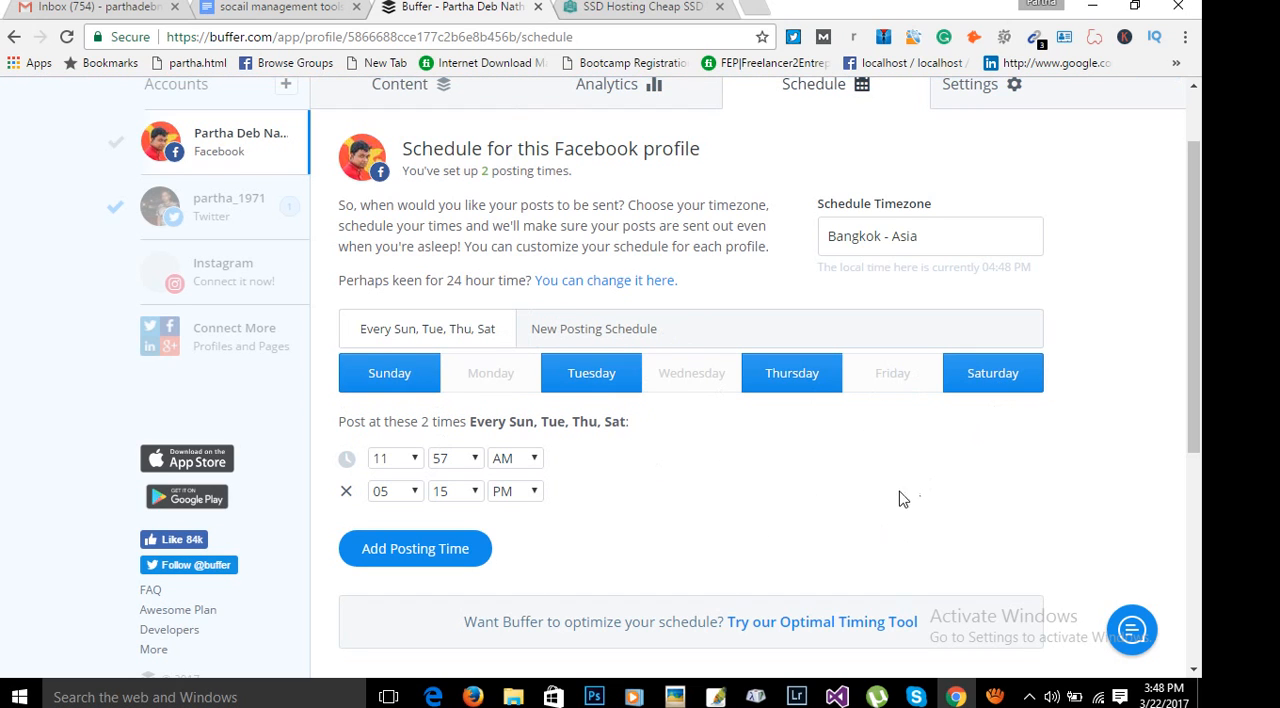
Remove the 05:15 PM posting time from the schedule and add a new posting time at 12:00 PM.
{"action": "scroll", "coordinate": [795, 508], "scroll_direction": "down", "scroll_amount": 1}
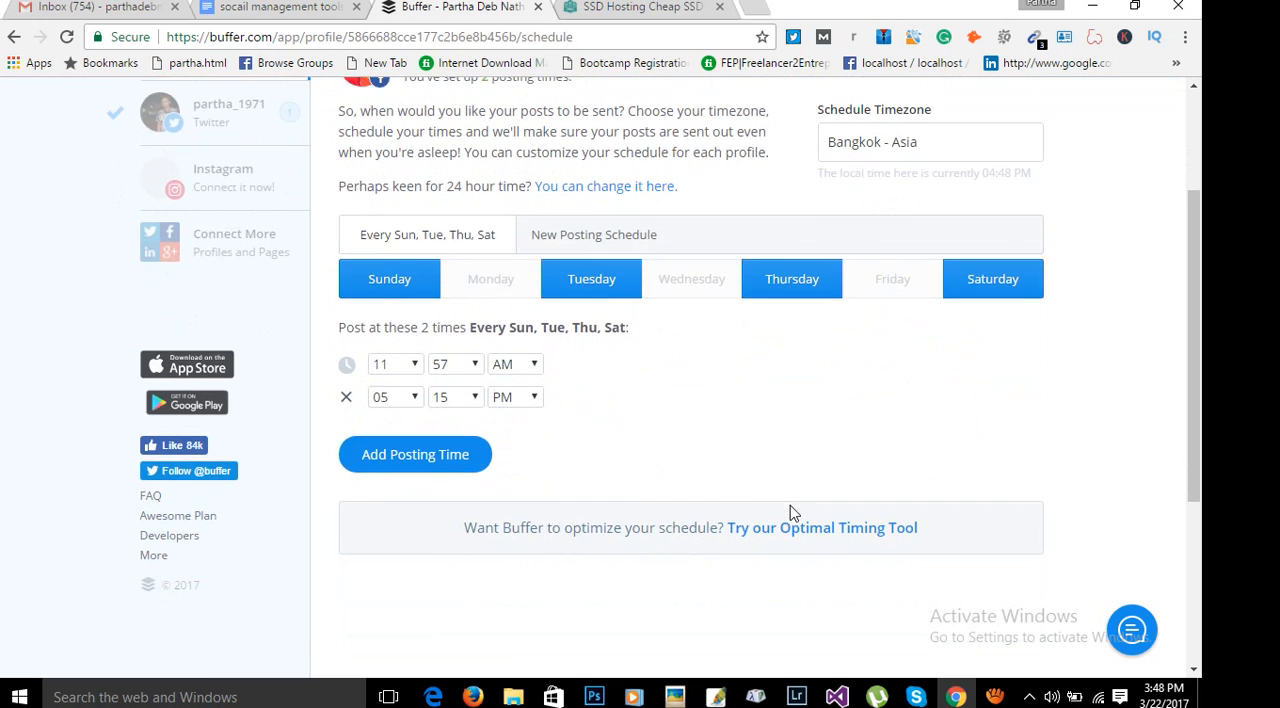
{"action": "left_click", "coordinate": [346, 398]}
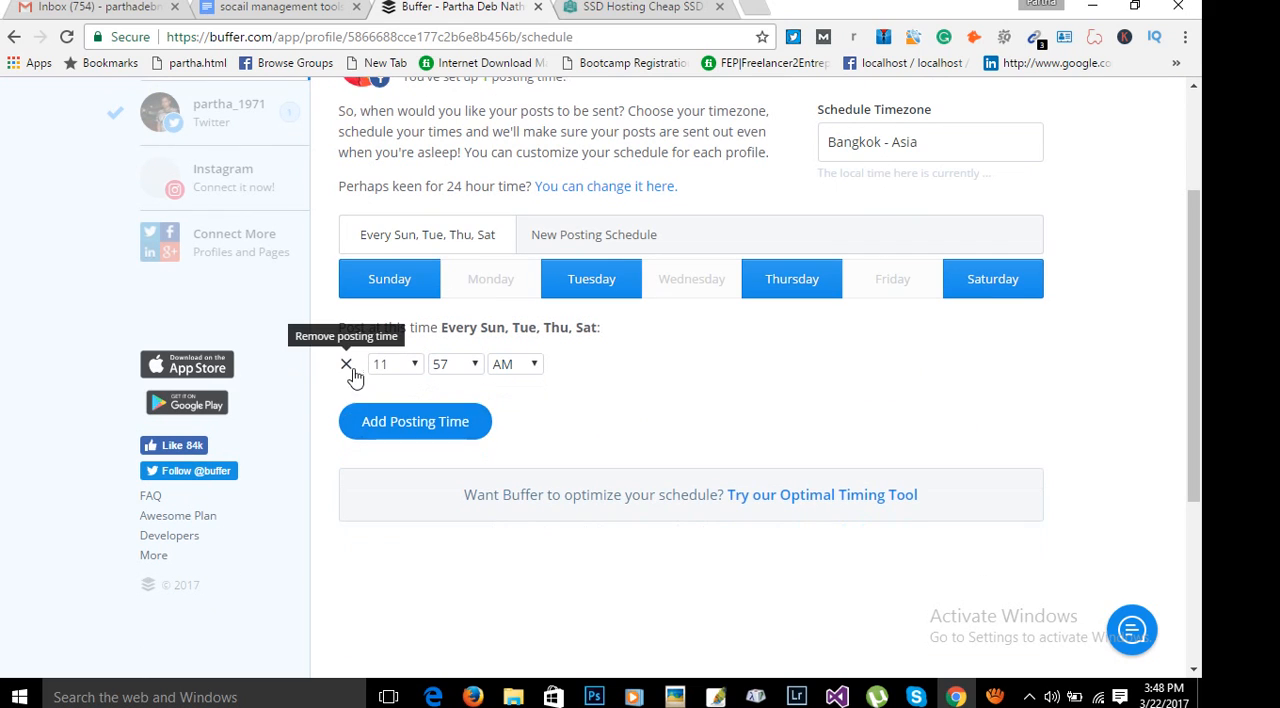
{"action": "left_click", "coordinate": [437, 440]}
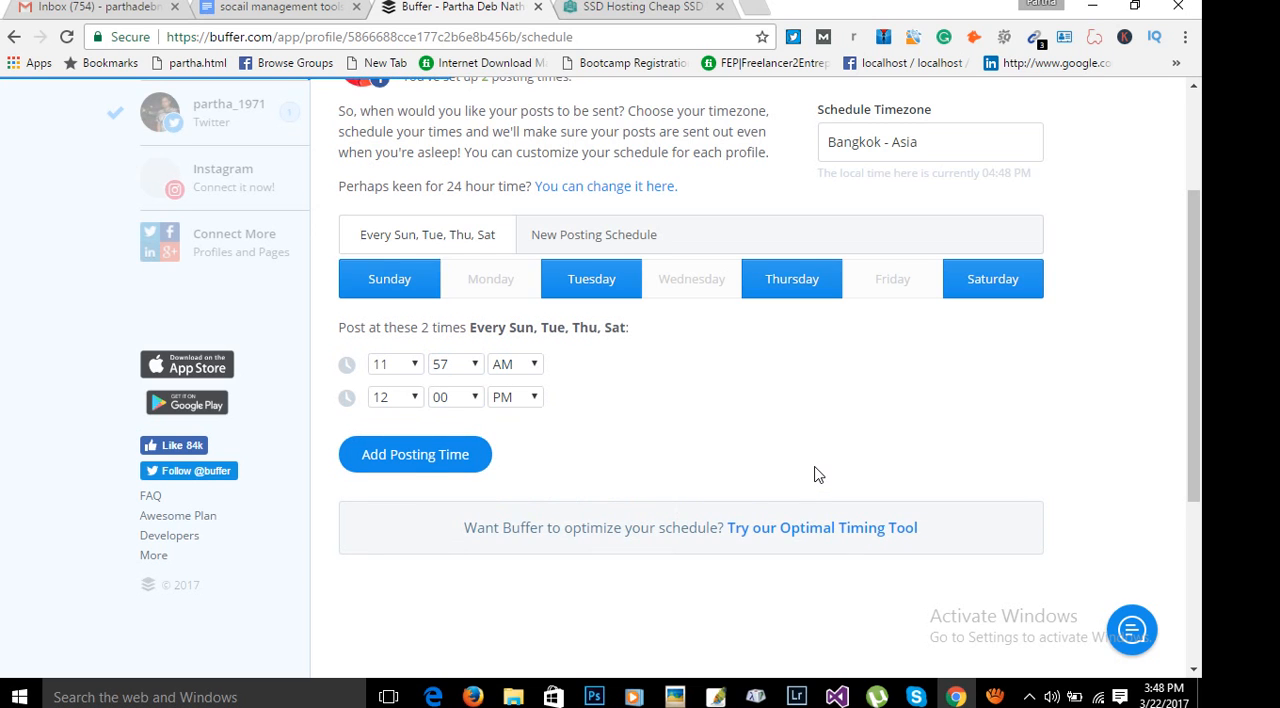
Try to find a matching timezone for the Facebook posting schedule by searching for dhaka and bangla.
{"action": "scroll", "coordinate": [815, 475], "scroll_direction": "up", "scroll_amount": 2}
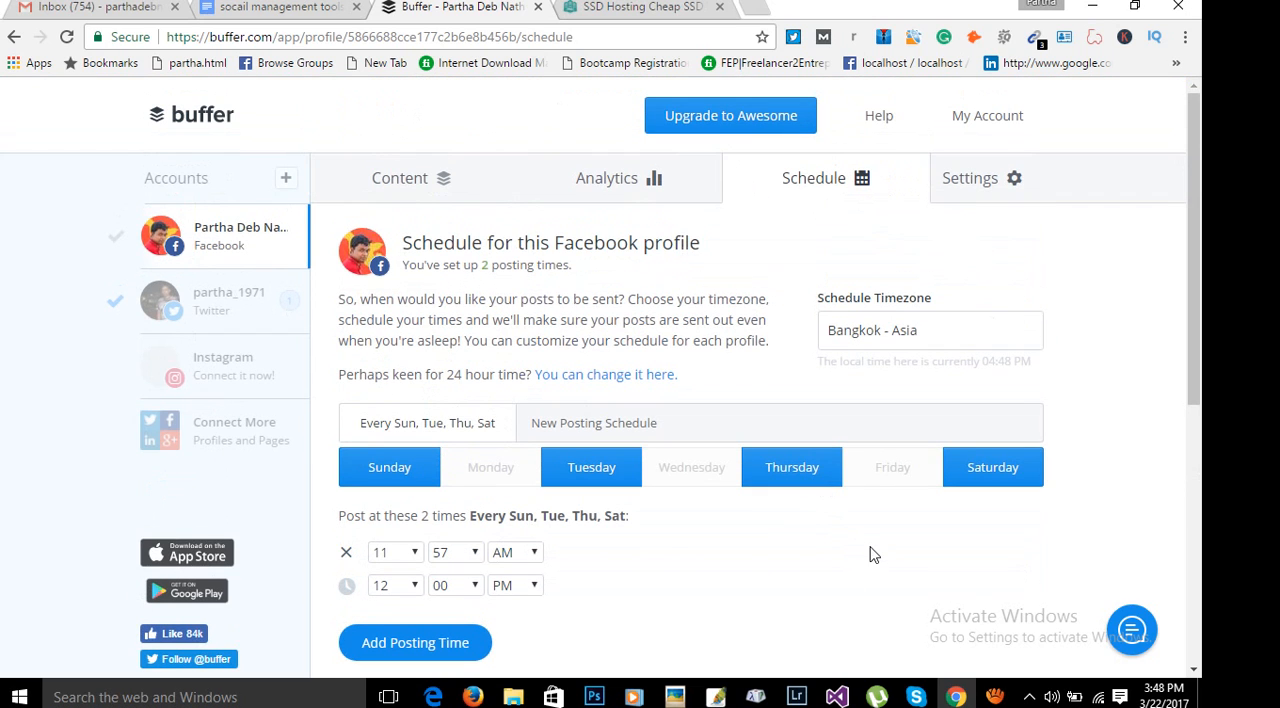
{"action": "scroll", "coordinate": [869, 555], "scroll_direction": "down", "scroll_amount": 1}
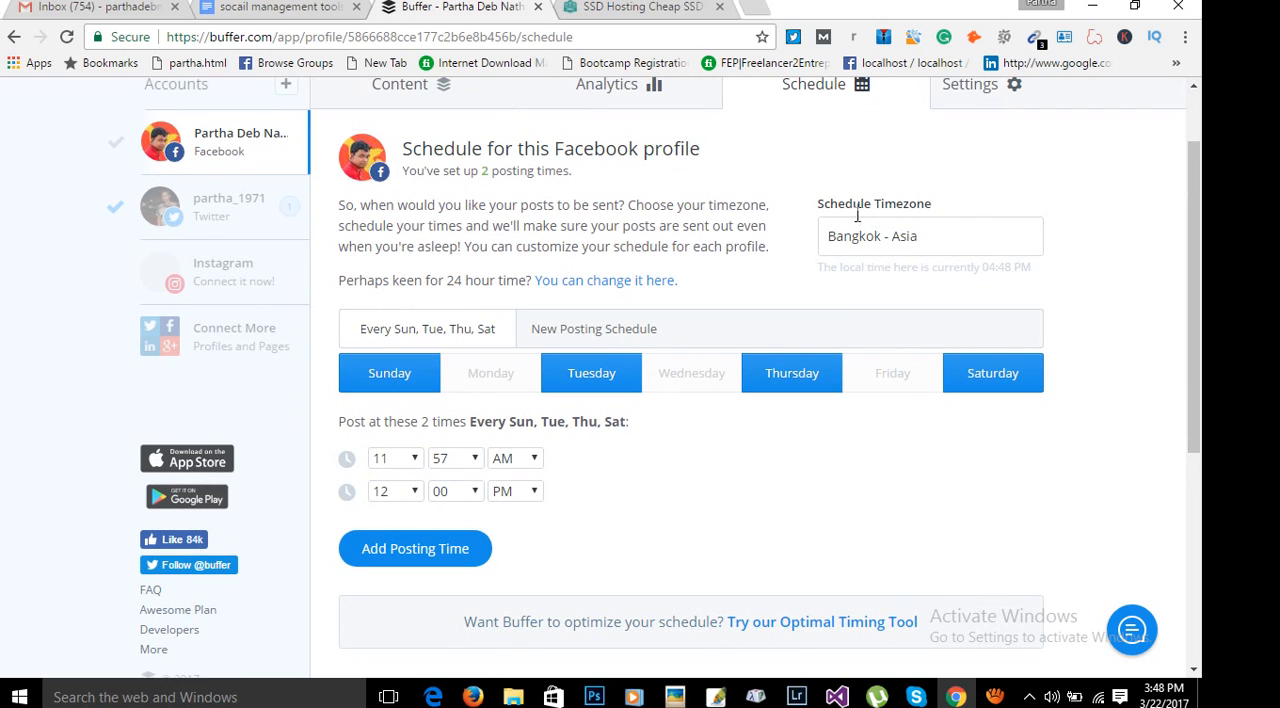
{"action": "left_click_drag", "start_coordinate": [815, 199], "coordinate": [882, 199]}
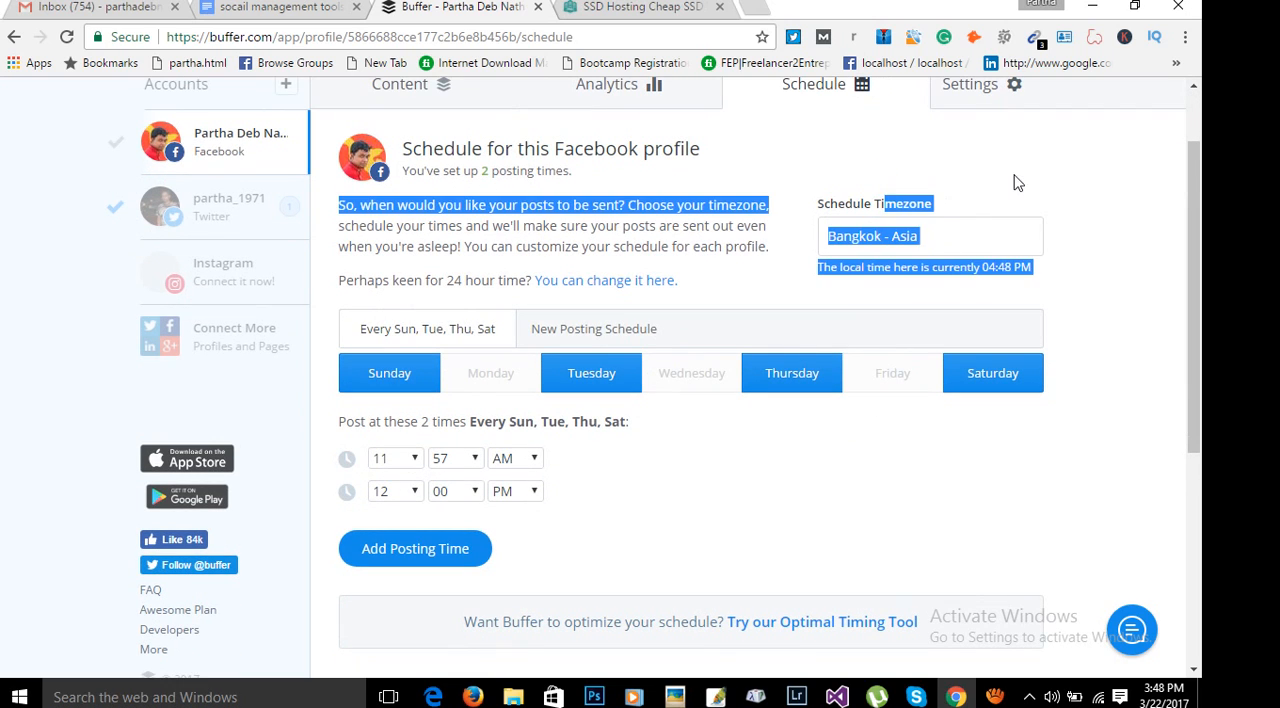
{"action": "left_click", "coordinate": [1013, 176]}
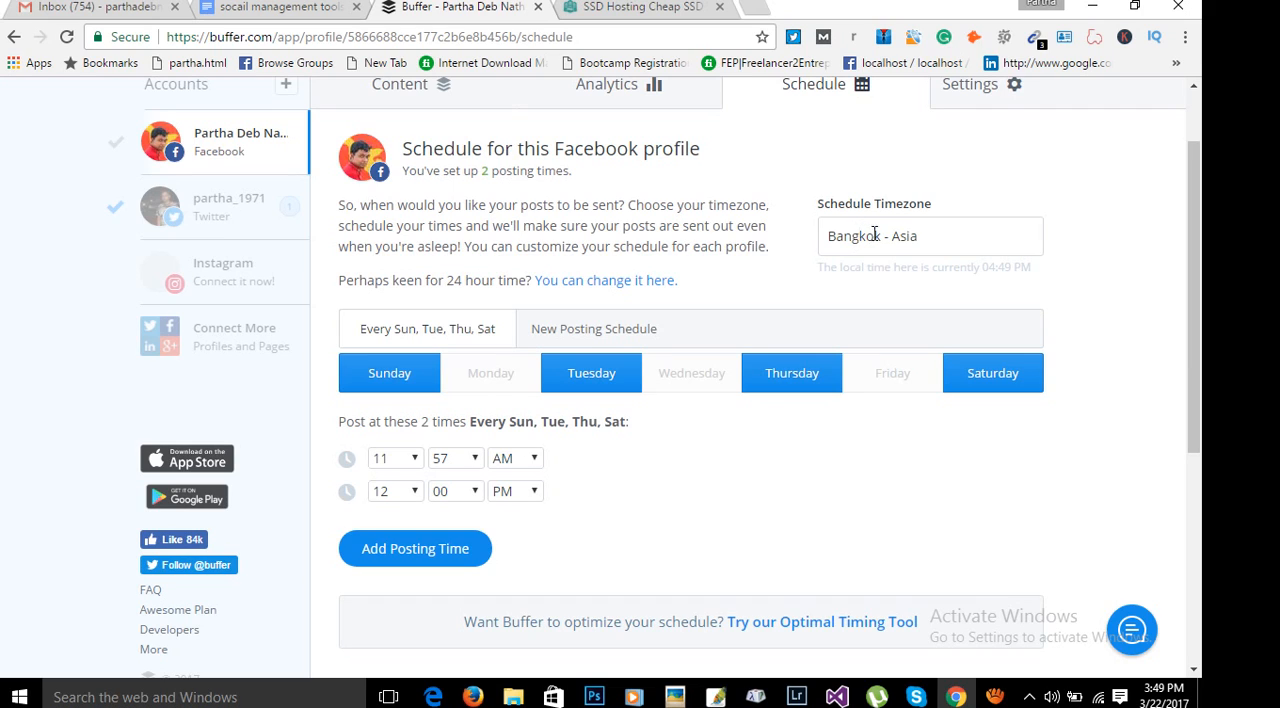
{"action": "left_click", "coordinate": [903, 233]}
{"action": "type", "text": "d"}
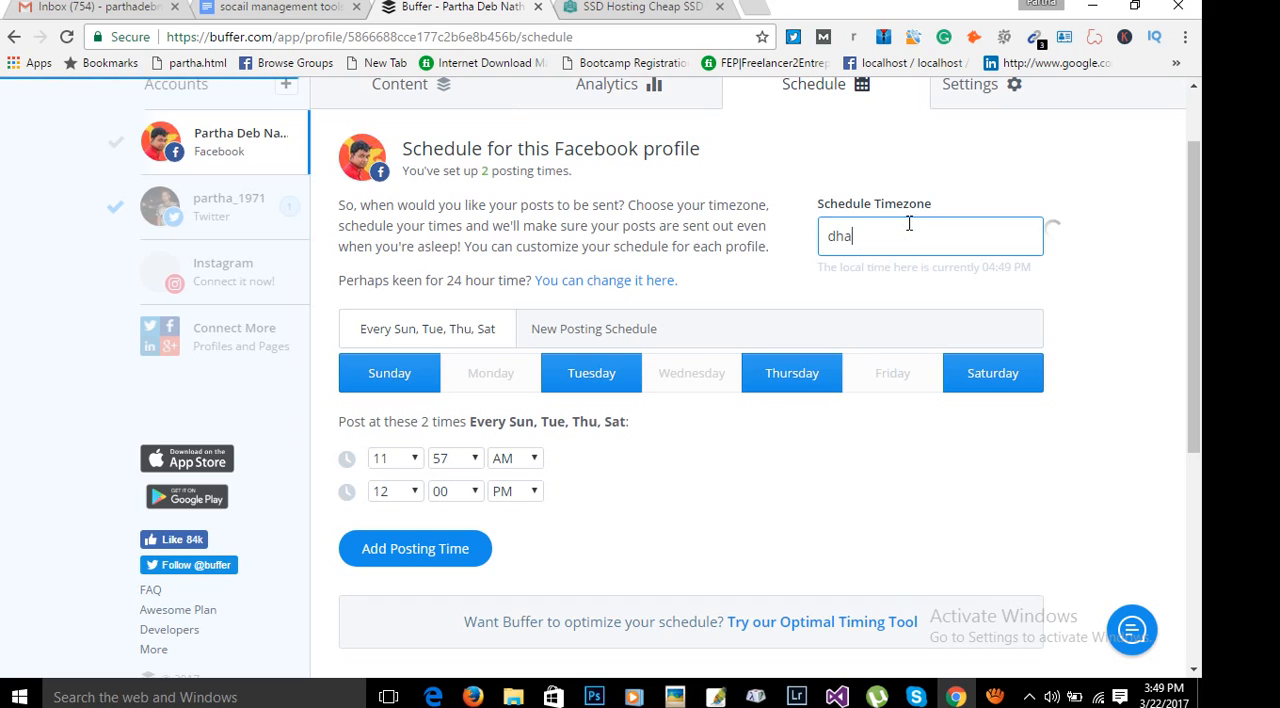
{"action": "type", "text": "haka"}
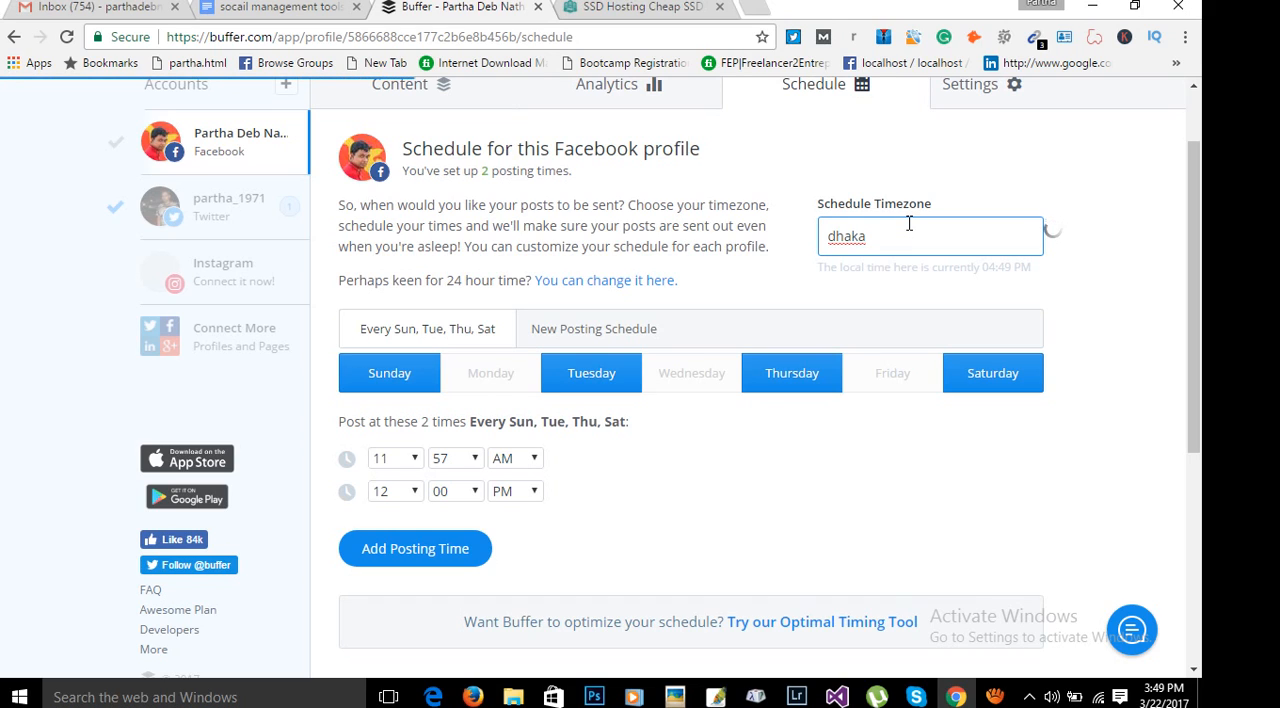
{"action": "key", "text": "BackSpace"}
{"action": "key", "text": "BackSpace"}
{"action": "key", "text": "BackSpace"}
{"action": "key", "text": "BackSpace"}
{"action": "key", "text": "BackSpace"}
{"action": "key", "text": "BackSpace"}
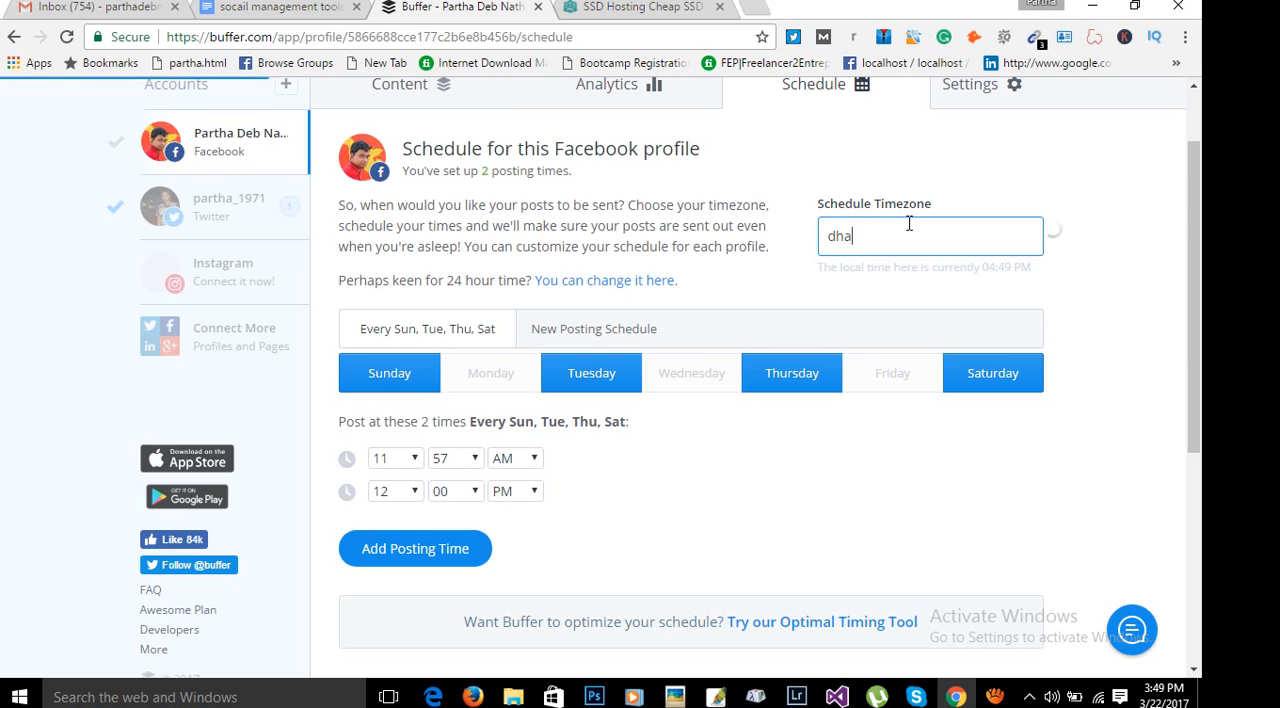
{"action": "type", "text": "bangla"}
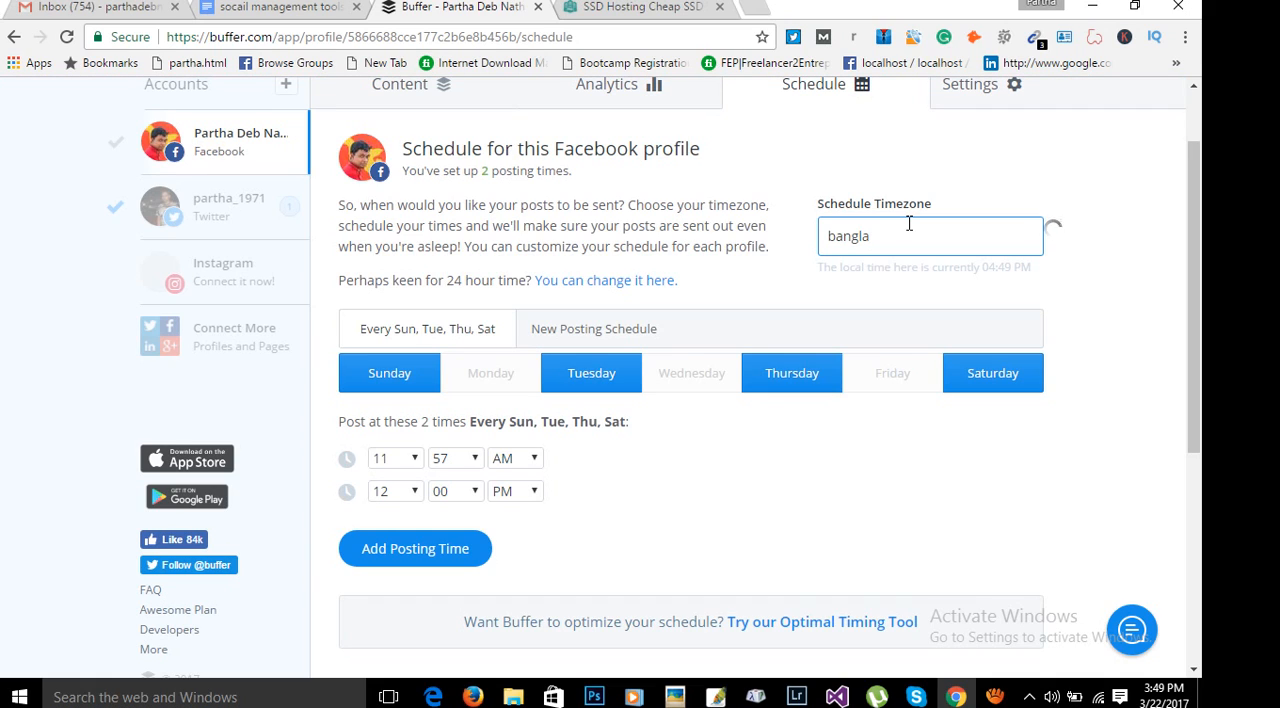
{"action": "key", "text": "Down"}
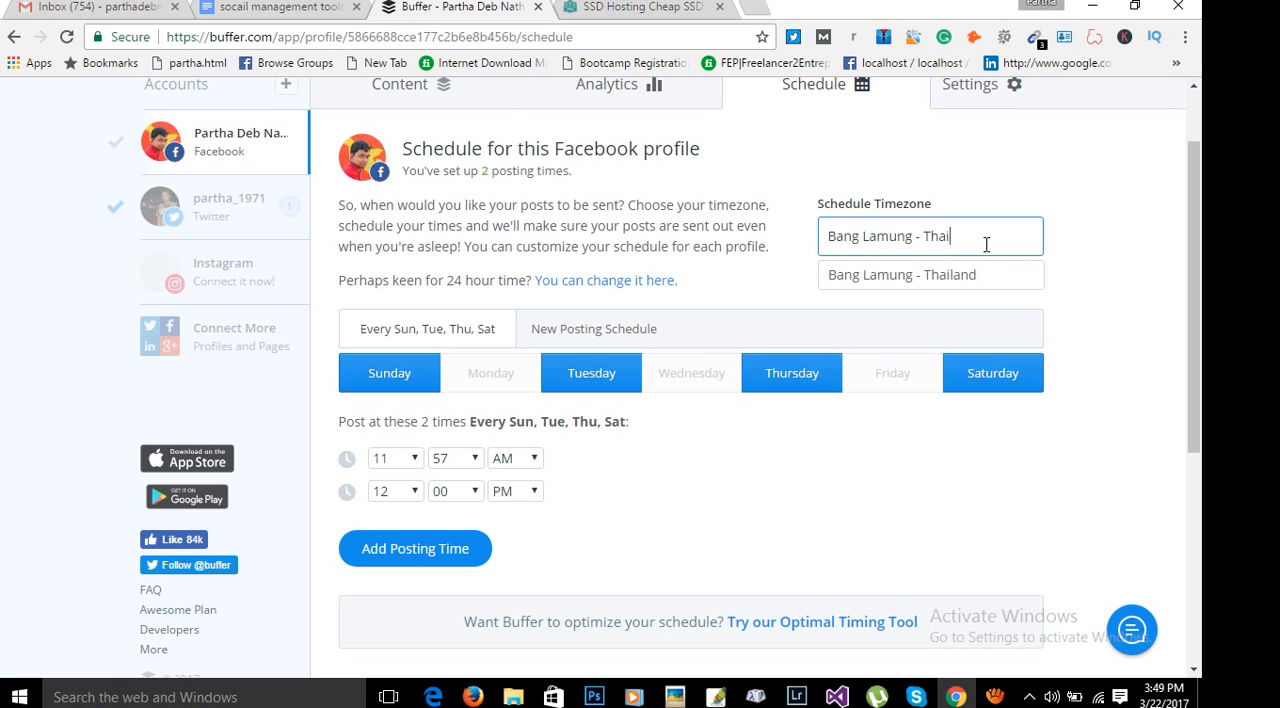
Enter Bangladesh as the schedule timezone for the Facebook profile.
{"action": "key", "text": "BackSpace"}
{"action": "key", "text": "BackSpace"}
{"action": "key", "text": "BackSpace"}
{"action": "key", "text": "BackSpace"}
{"action": "key", "text": "BackSpace"}
{"action": "key", "text": "BackSpace"}
{"action": "key", "text": "BackSpace"}
{"action": "key", "text": "BackSpace"}
{"action": "key", "text": "BackSpace"}
{"action": "key", "text": "BackSpace"}
{"action": "key", "text": "BackSpace"}
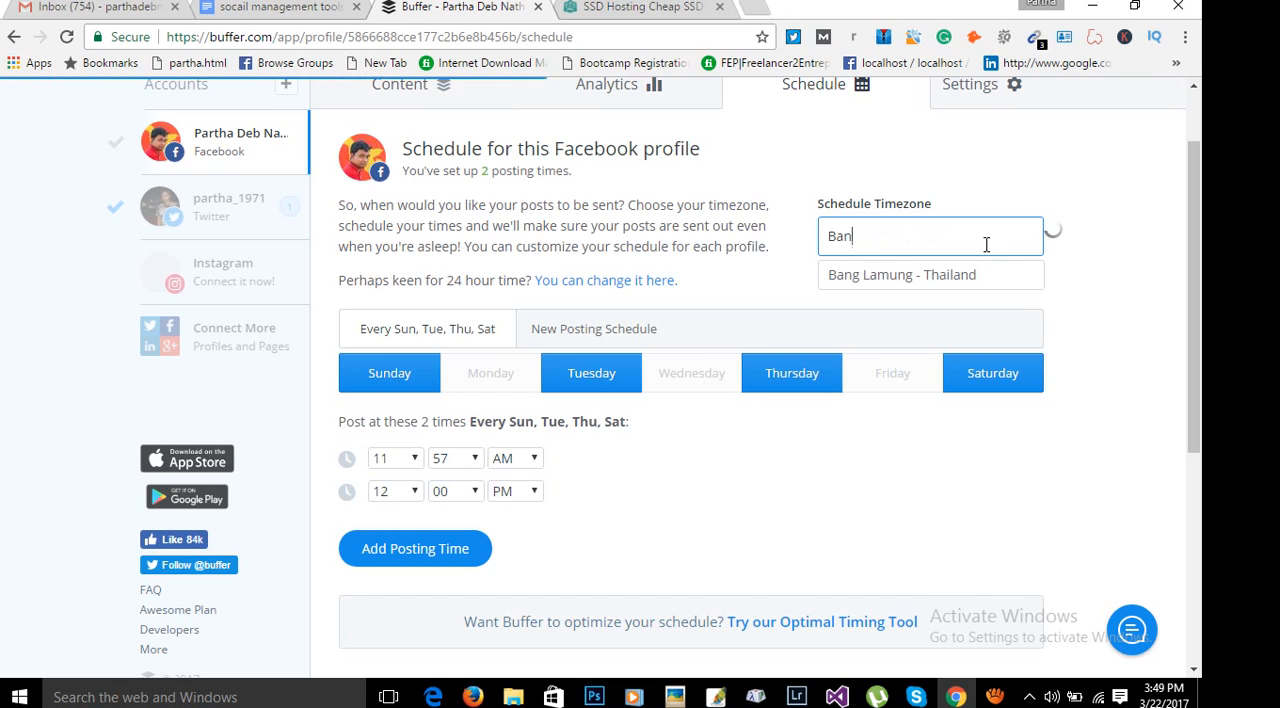
{"action": "type", "text": "glad"}
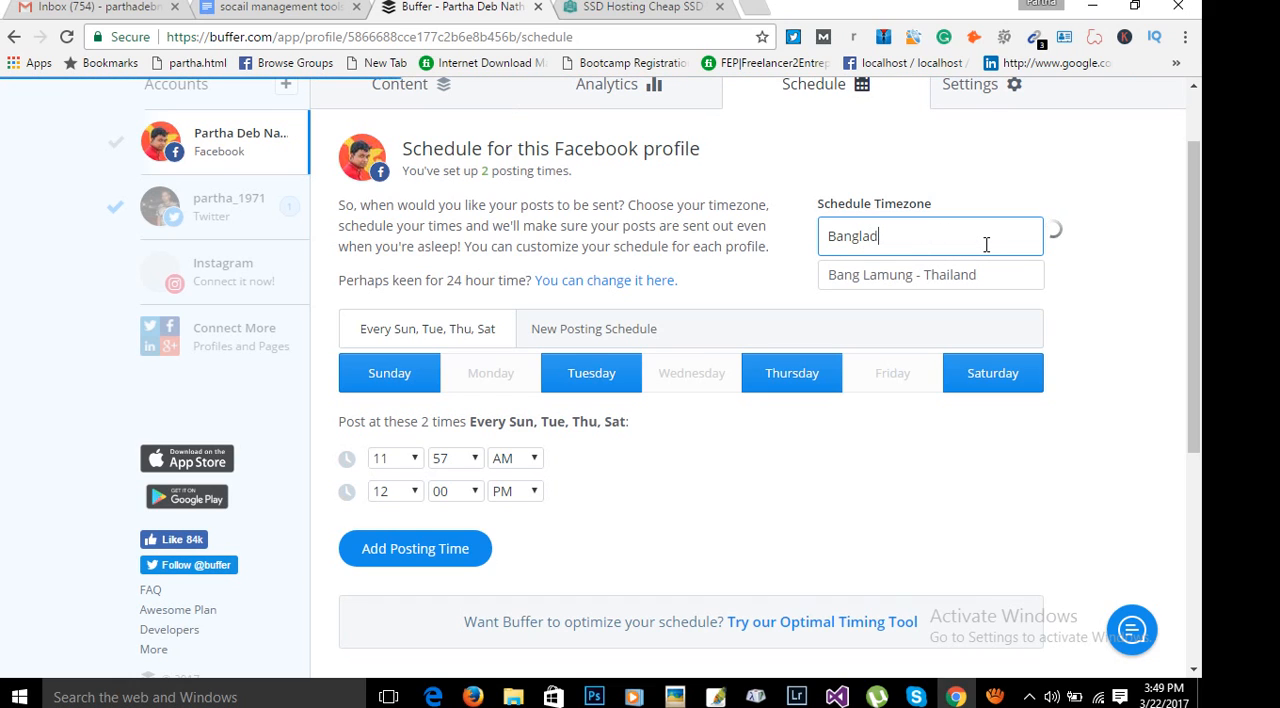
{"action": "type", "text": "esh"}
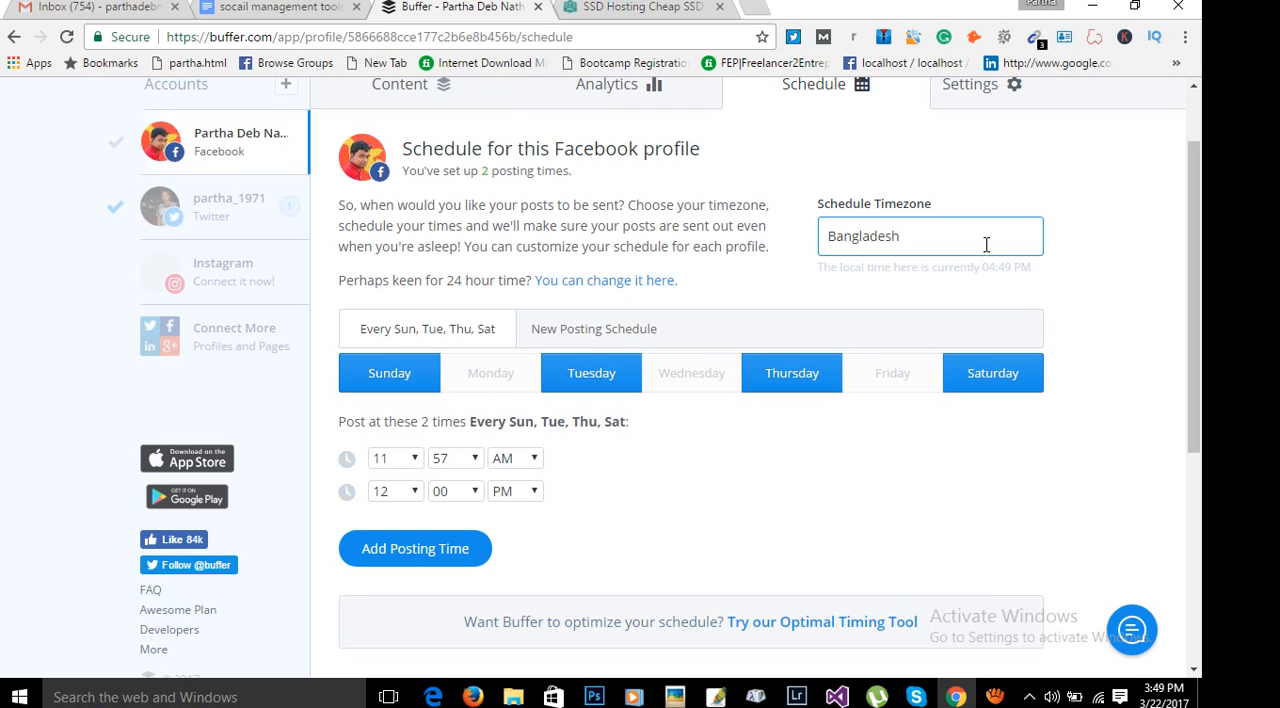
{"action": "left_click", "coordinate": [1100, 298]}
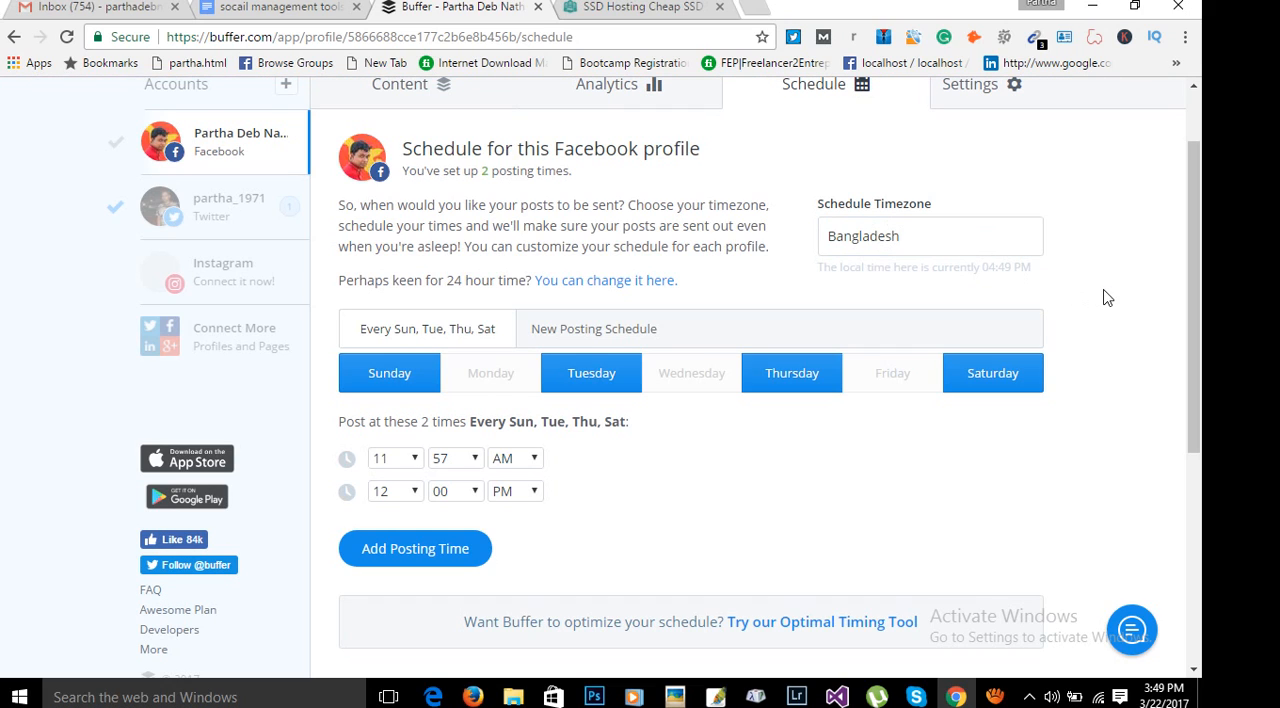
Look over the Facebook profile's posting schedule and its settings options, such as Link Shortening and Team Members.
{"action": "scroll", "coordinate": [1106, 298], "scroll_direction": "up", "scroll_amount": 1}
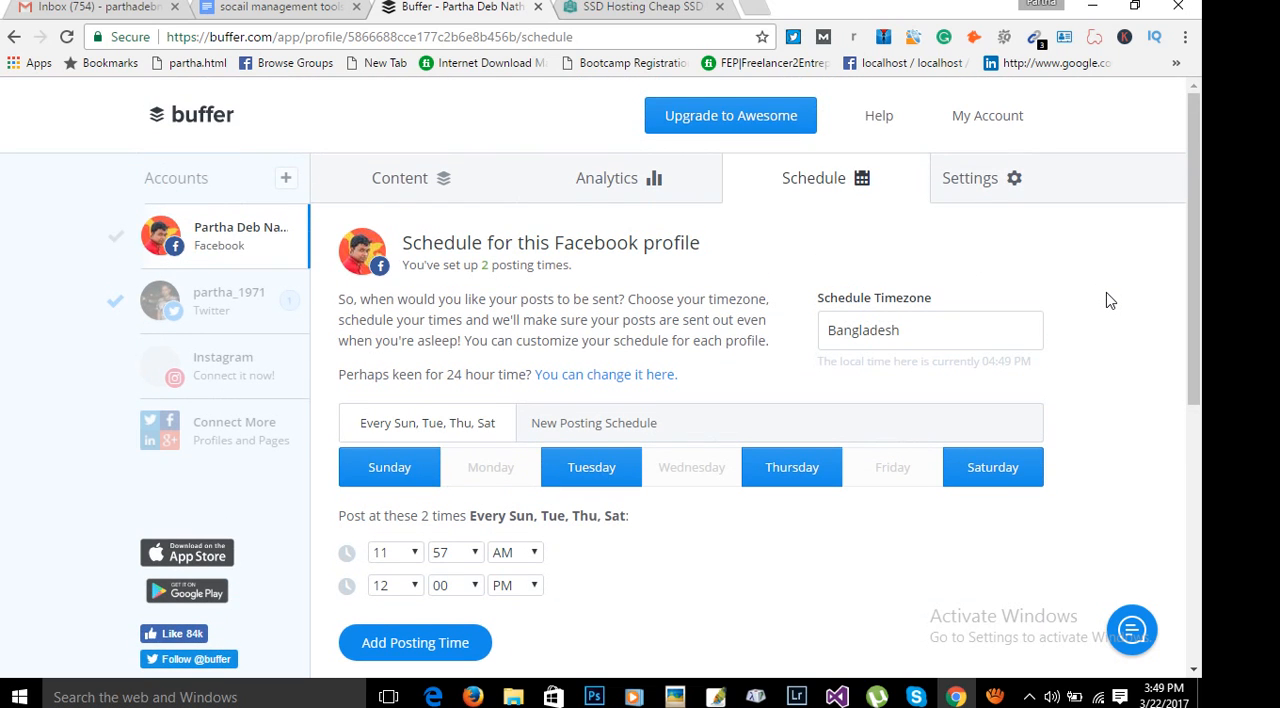
{"action": "scroll", "coordinate": [1106, 297], "scroll_direction": "down", "scroll_amount": 2}
{"action": "scroll", "coordinate": [1107, 295], "scroll_direction": "up", "scroll_amount": 2}
{"action": "scroll", "coordinate": [1138, 397], "scroll_direction": "down", "scroll_amount": 5}
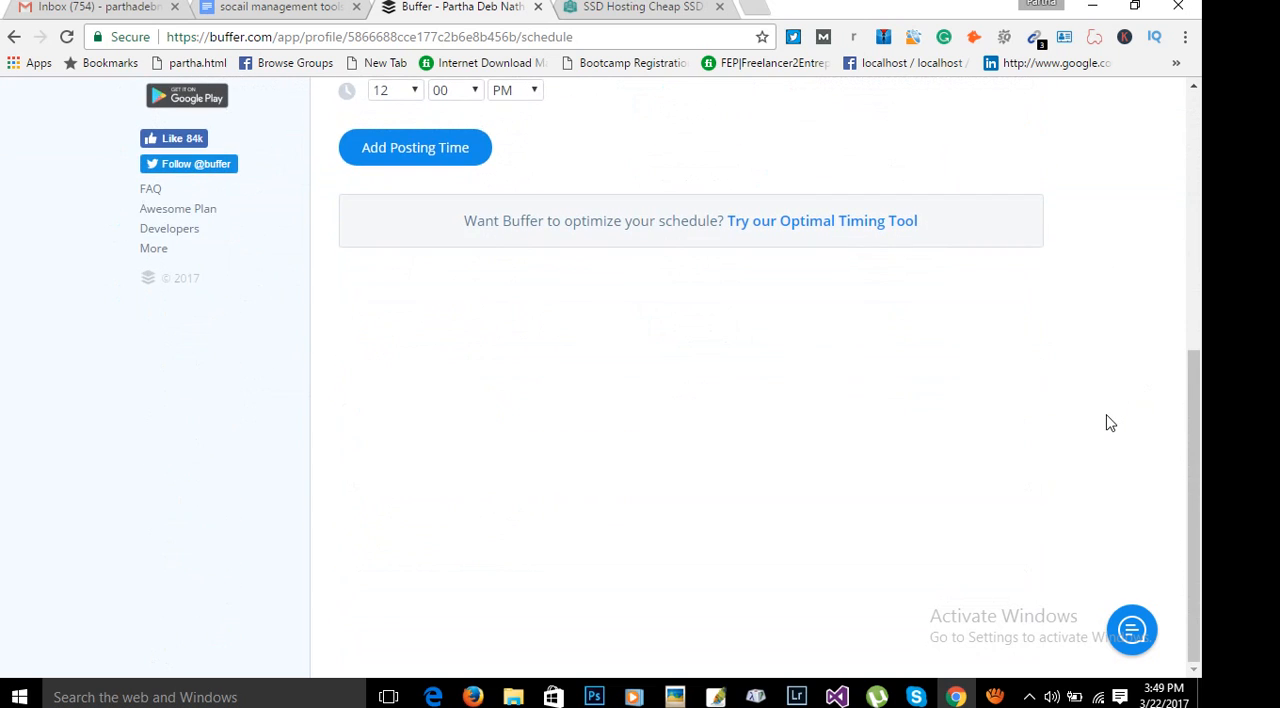
{"action": "scroll", "coordinate": [1110, 420], "scroll_direction": "up", "scroll_amount": 5}
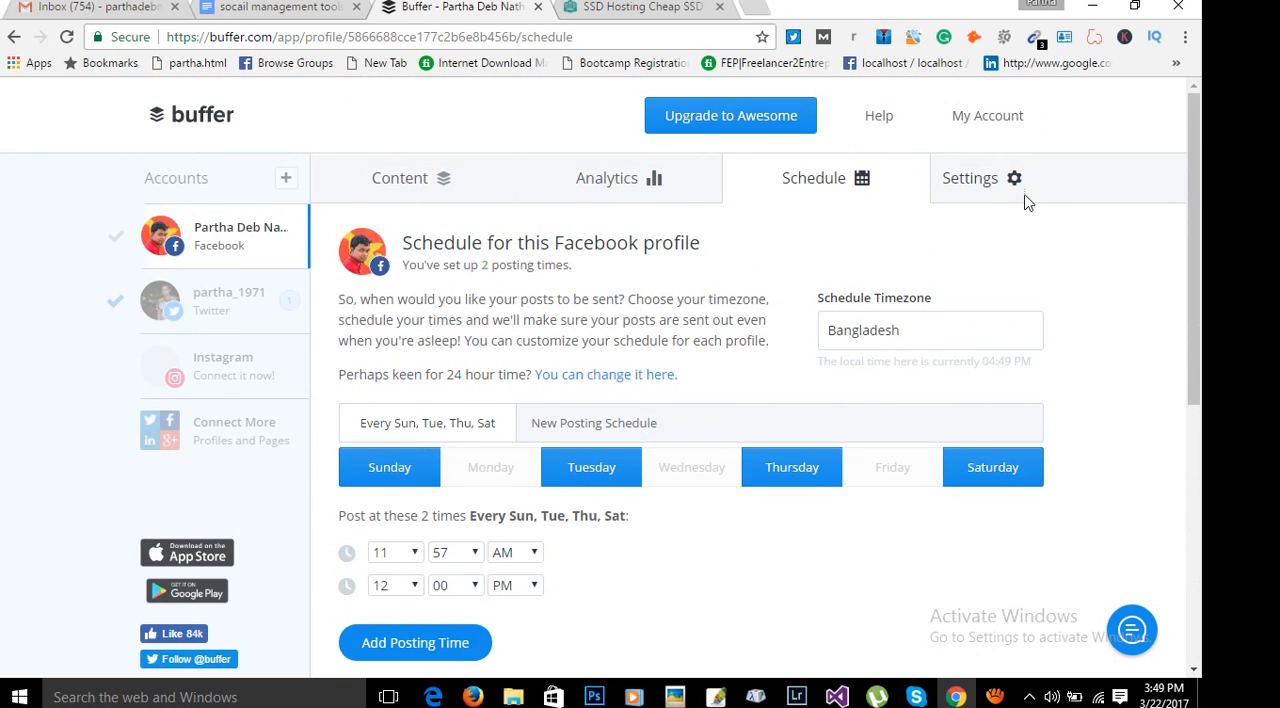
{"action": "left_click", "coordinate": [993, 181]}
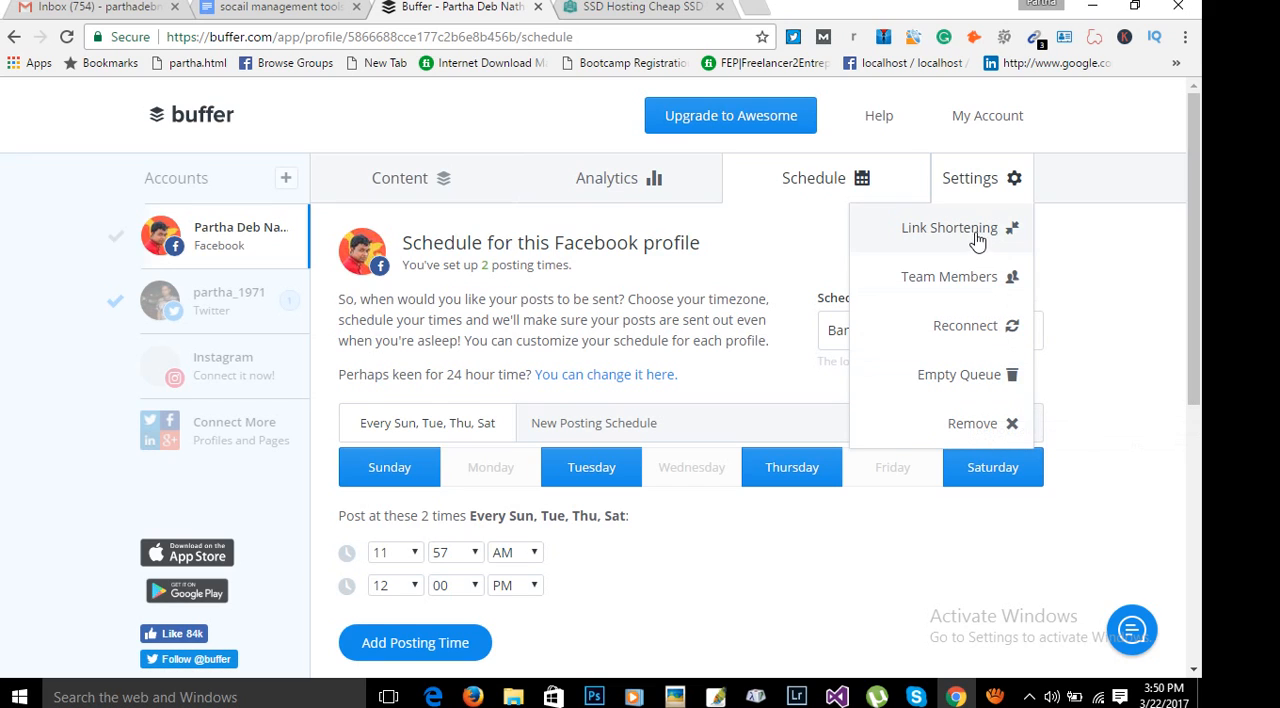
{"action": "left_click", "coordinate": [1120, 262]}
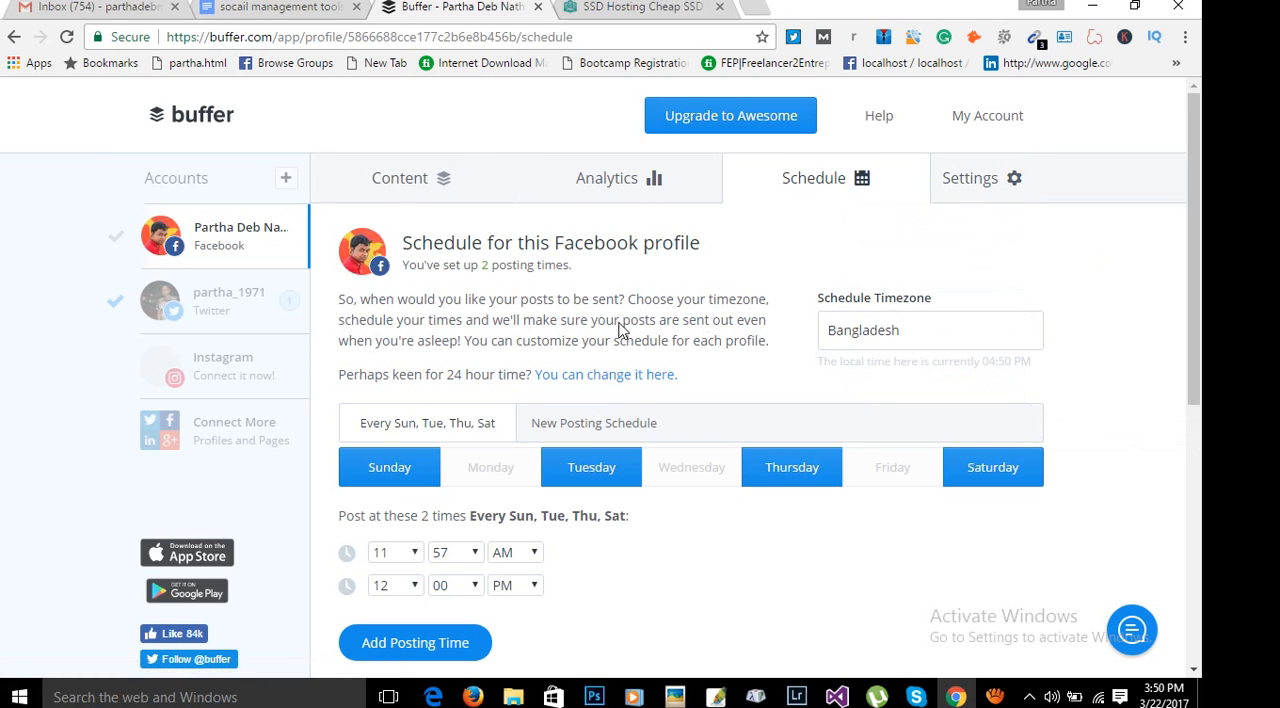
Return to the Facebook profile's content queue and examine the scheduled web-hosting post.
{"action": "left_click", "coordinate": [430, 186]}
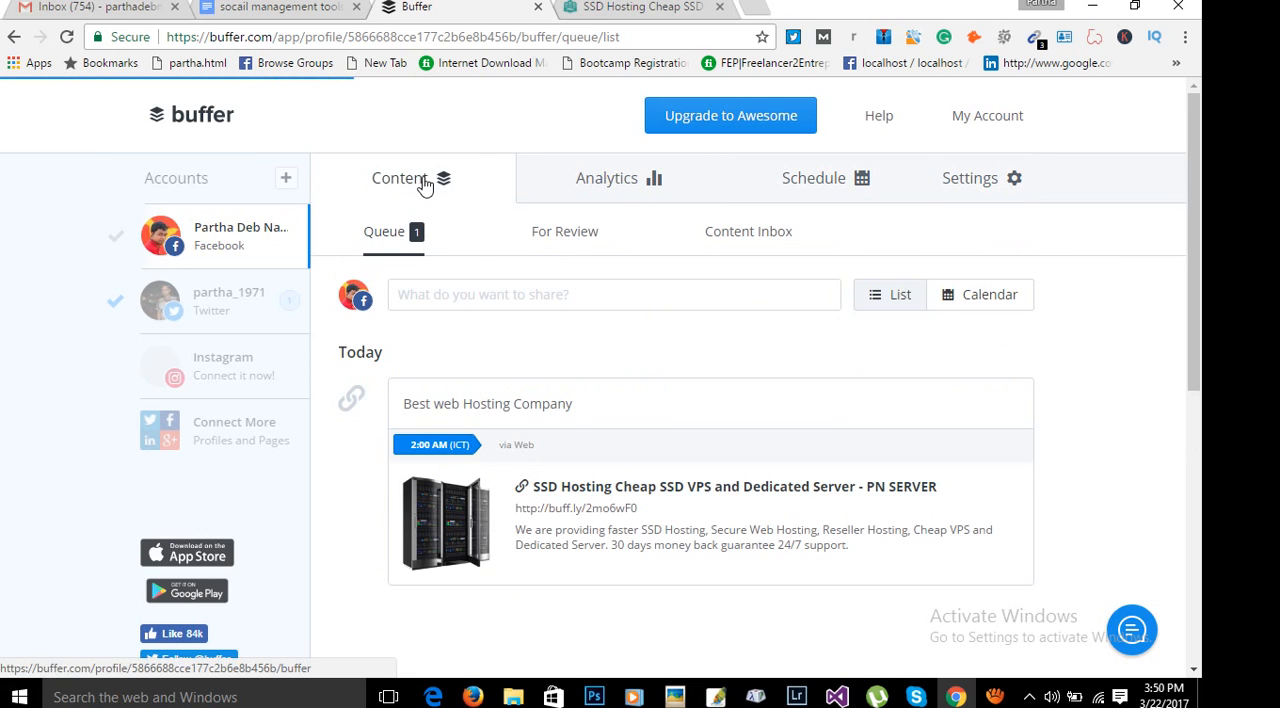
{"action": "scroll", "coordinate": [486, 280], "scroll_direction": "down", "scroll_amount": 2}
{"action": "scroll", "coordinate": [560, 440], "scroll_direction": "up", "scroll_amount": 2}
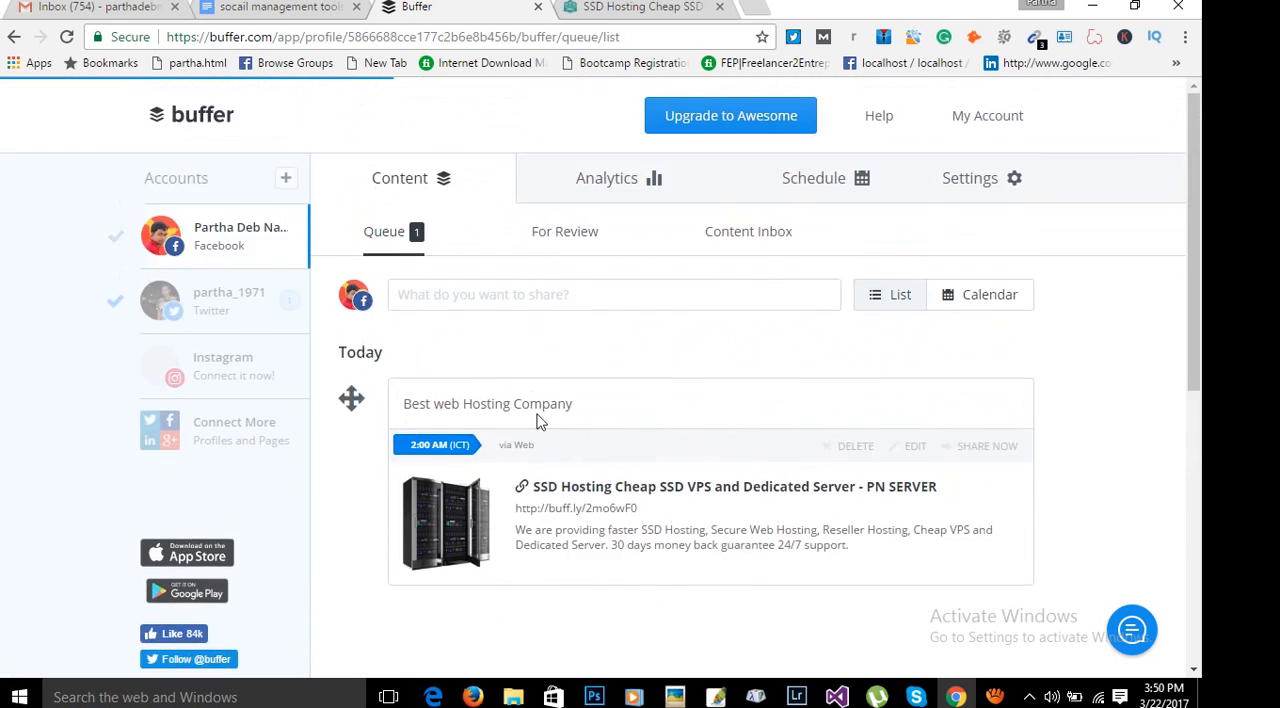
{"action": "left_click", "coordinate": [410, 236]}
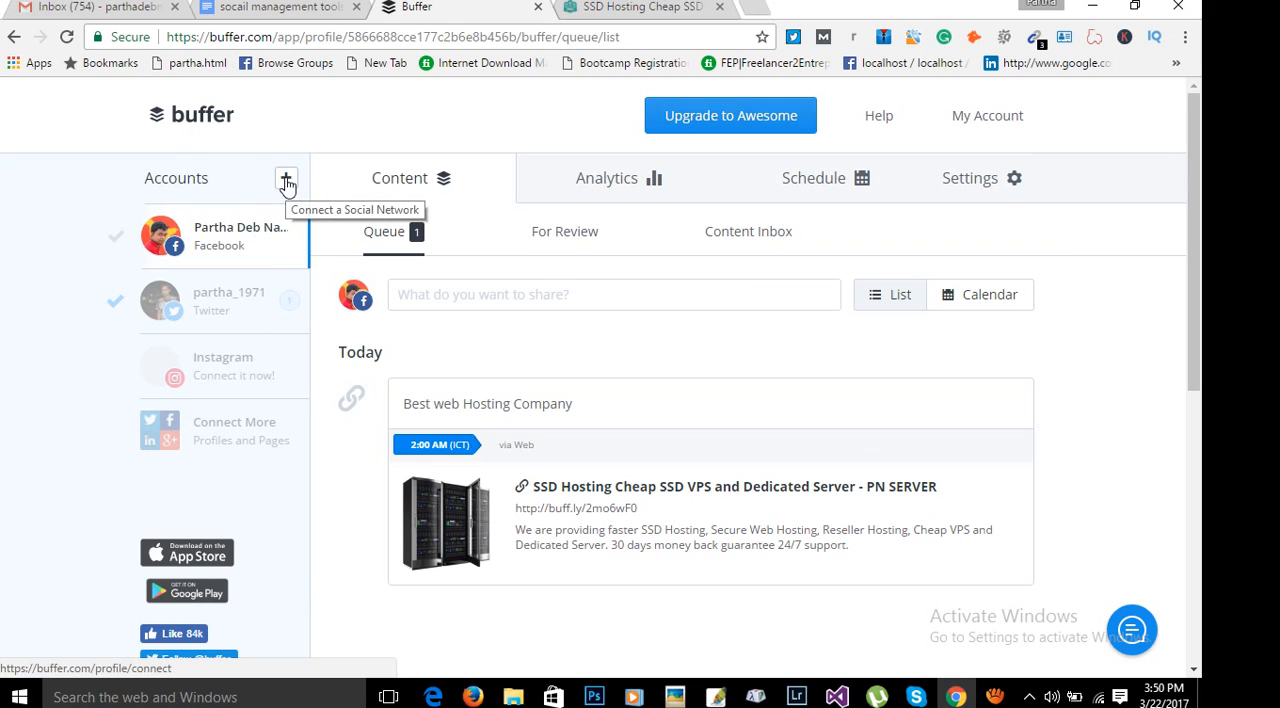
Switch to the Twitter profile and examine its settings options and queued web-hosting post.
{"action": "left_click", "coordinate": [228, 310]}
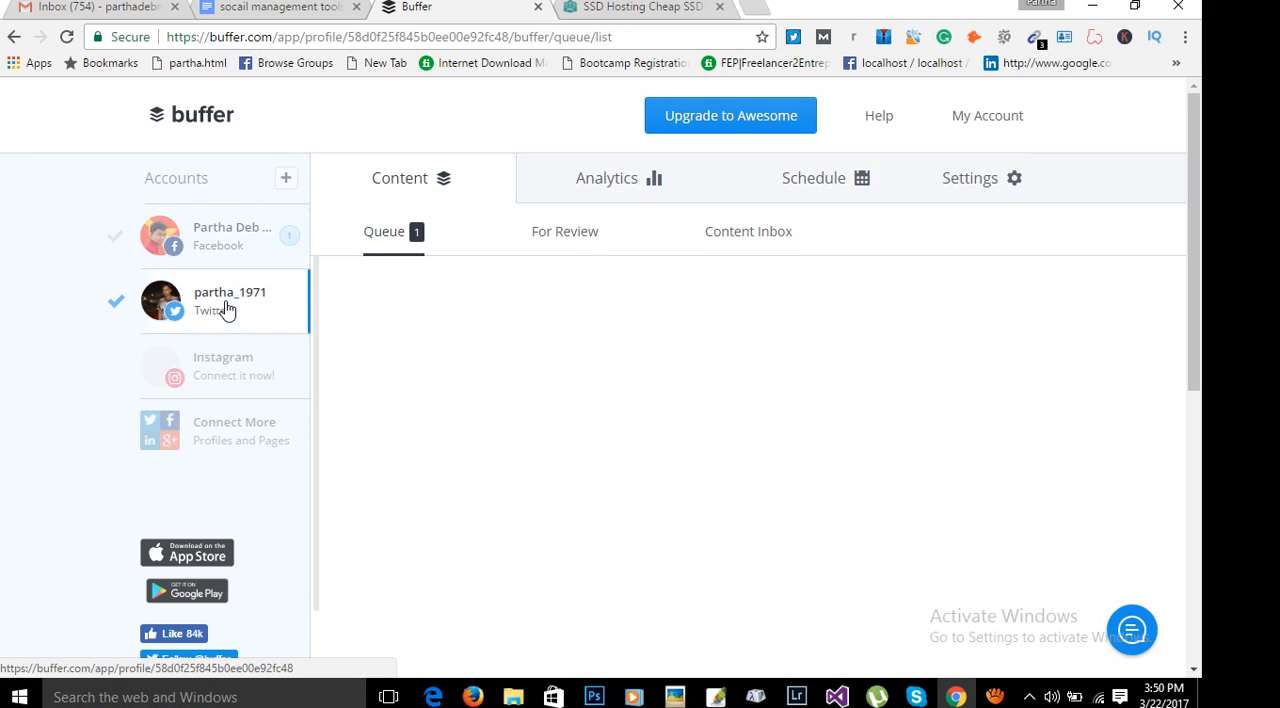
{"action": "left_click", "coordinate": [1008, 188]}
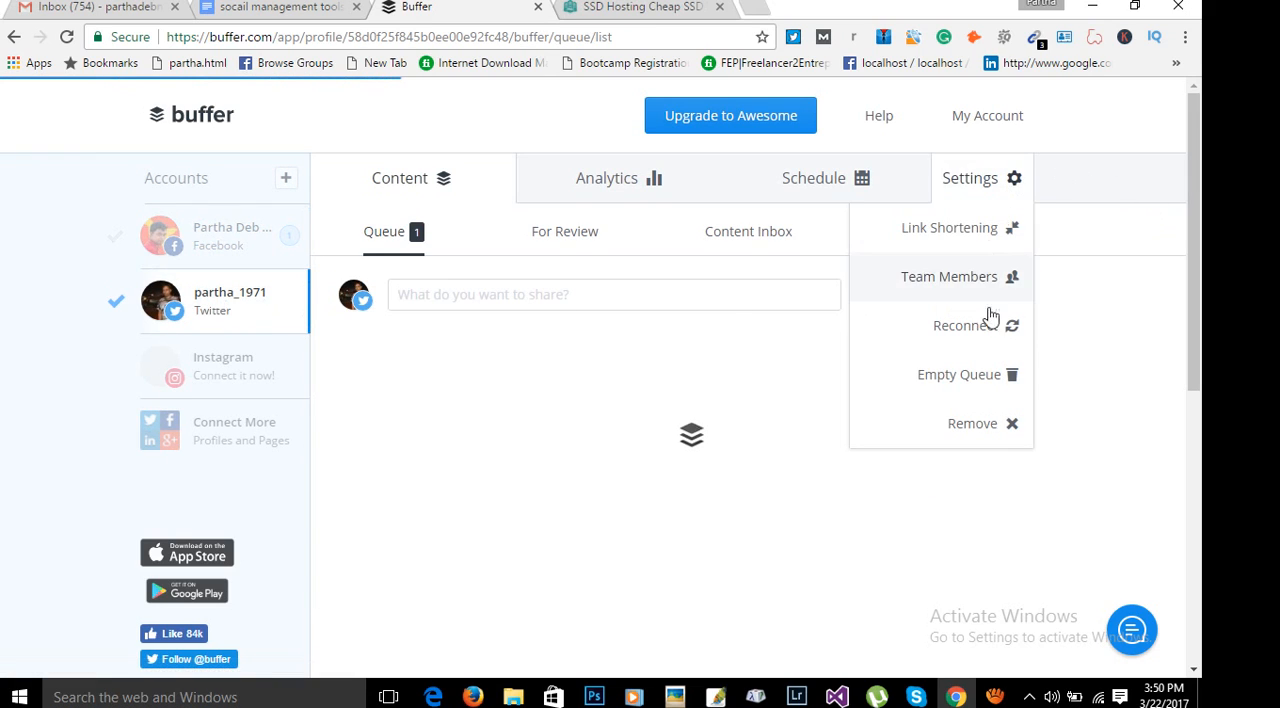
{"action": "left_click", "coordinate": [1147, 382]}
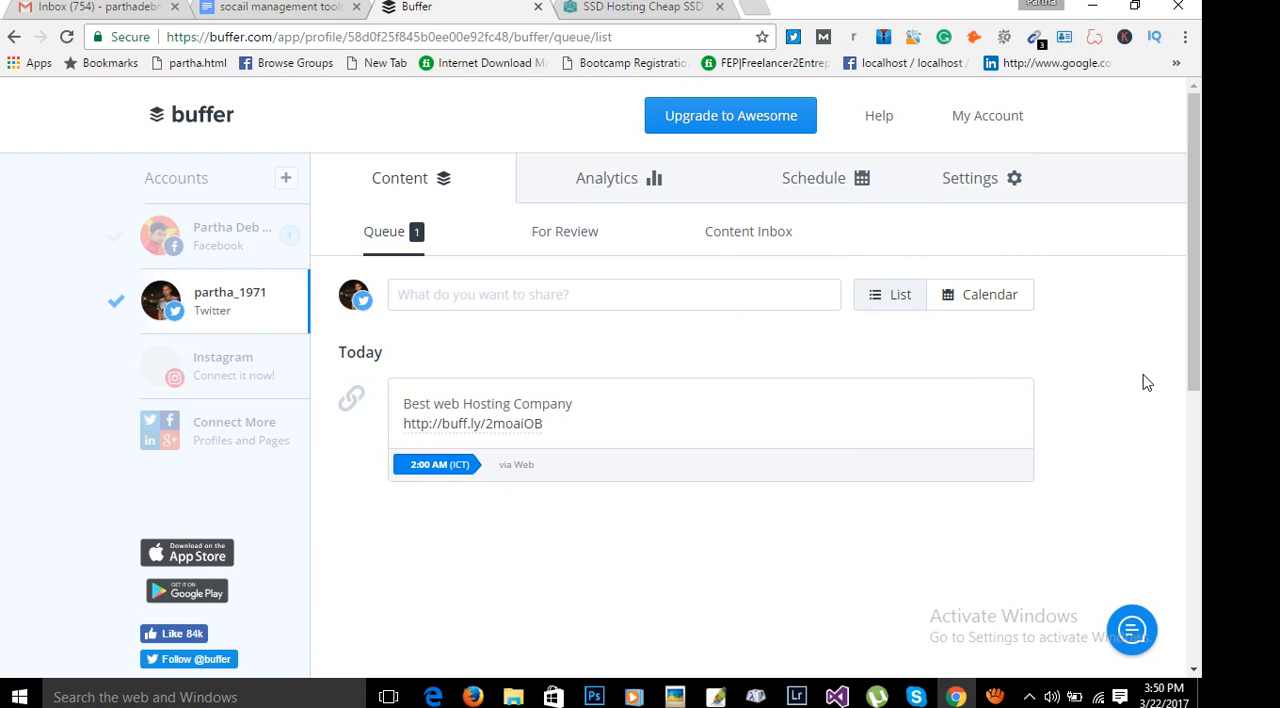
{"action": "scroll", "coordinate": [653, 396], "scroll_direction": "down", "scroll_amount": 1}
{"action": "scroll", "coordinate": [650, 396], "scroll_direction": "up", "scroll_amount": 1}
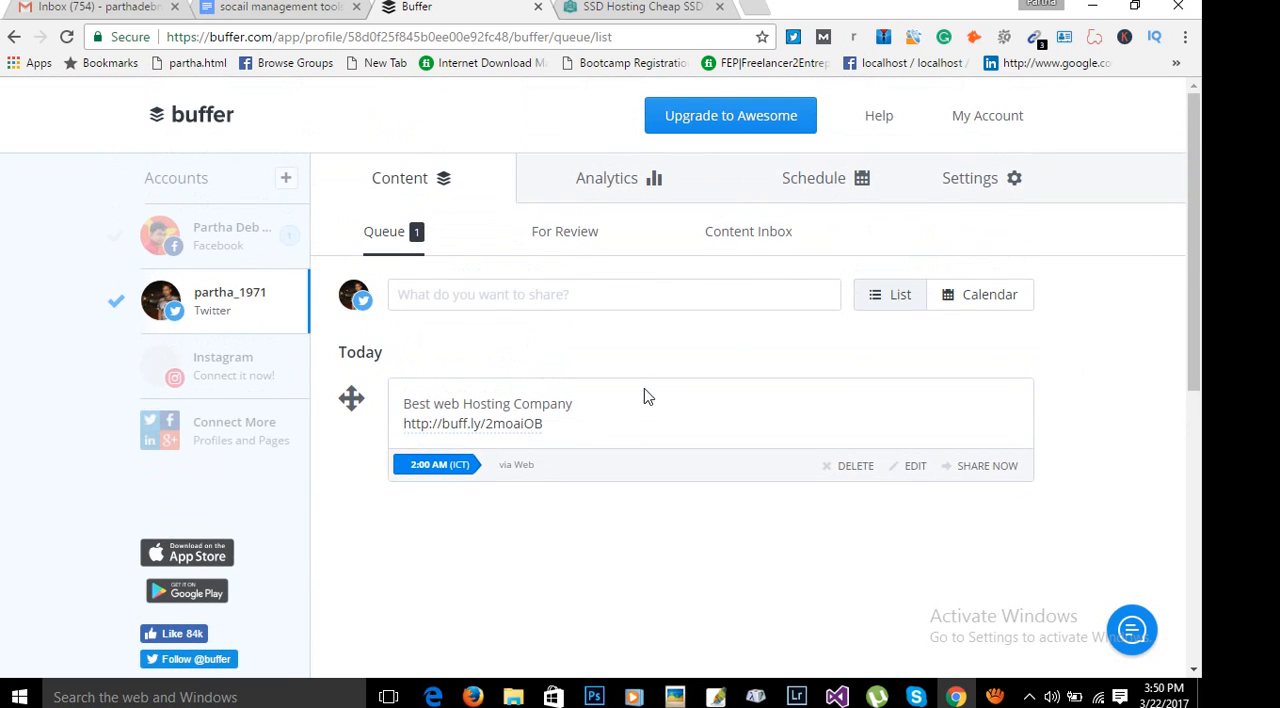
Draft a post for Facebook and Twitter reading "Best web Hosting Company" with the hosting link, and remove its link preview.
{"action": "left_click", "coordinate": [480, 295]}
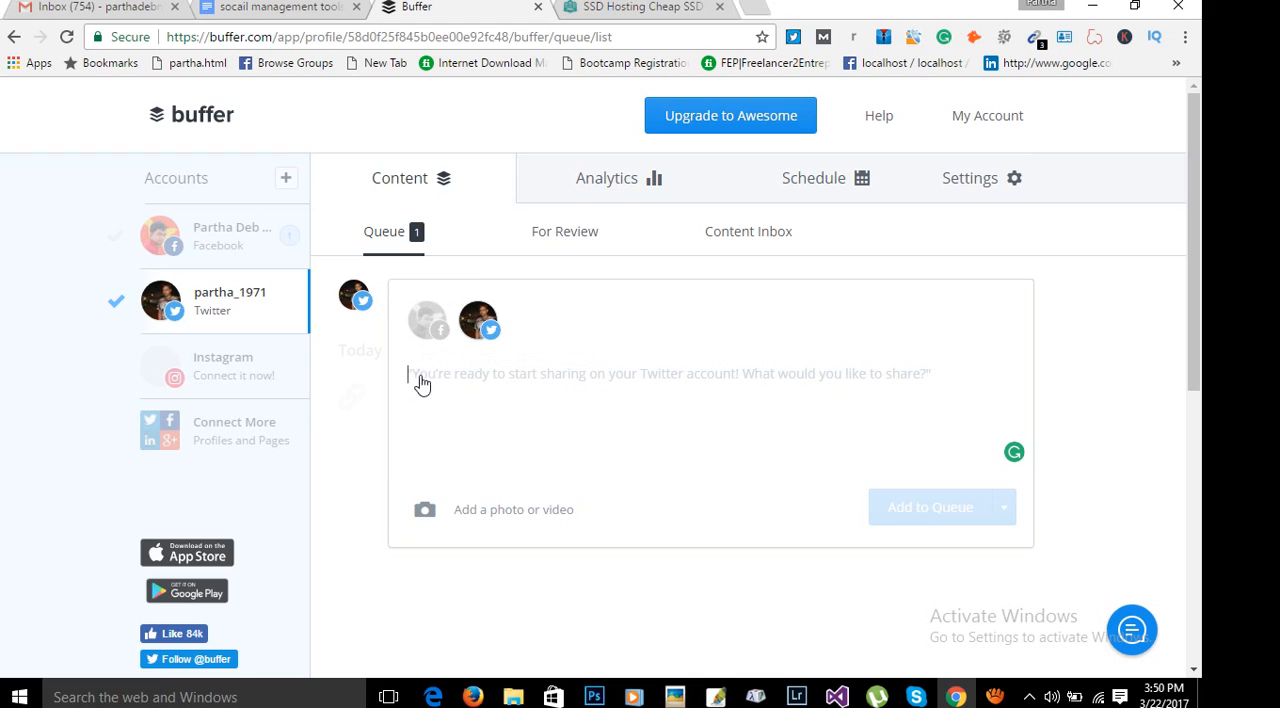
{"action": "left_click", "coordinate": [428, 325]}
{"action": "left_click", "coordinate": [452, 388]}
{"action": "right_click", "coordinate": [458, 396]}
{"action": "left_click", "coordinate": [503, 510]}
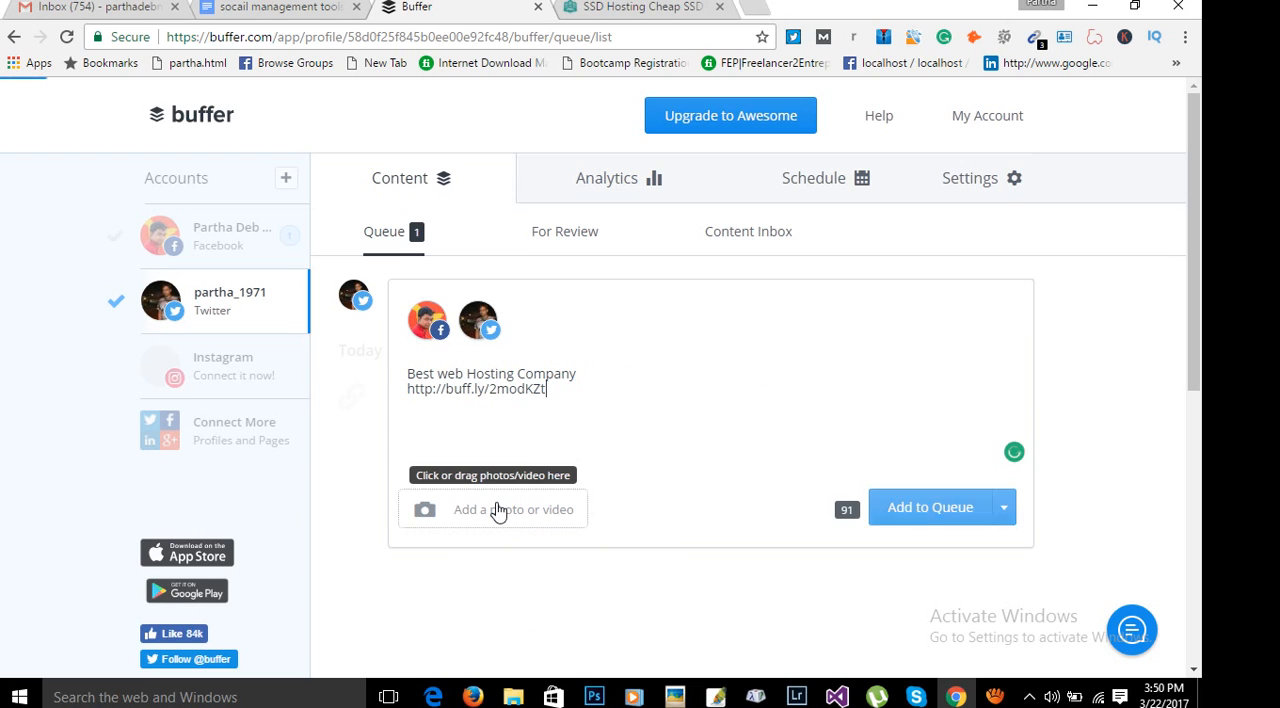
{"action": "left_click", "coordinate": [1005, 509]}
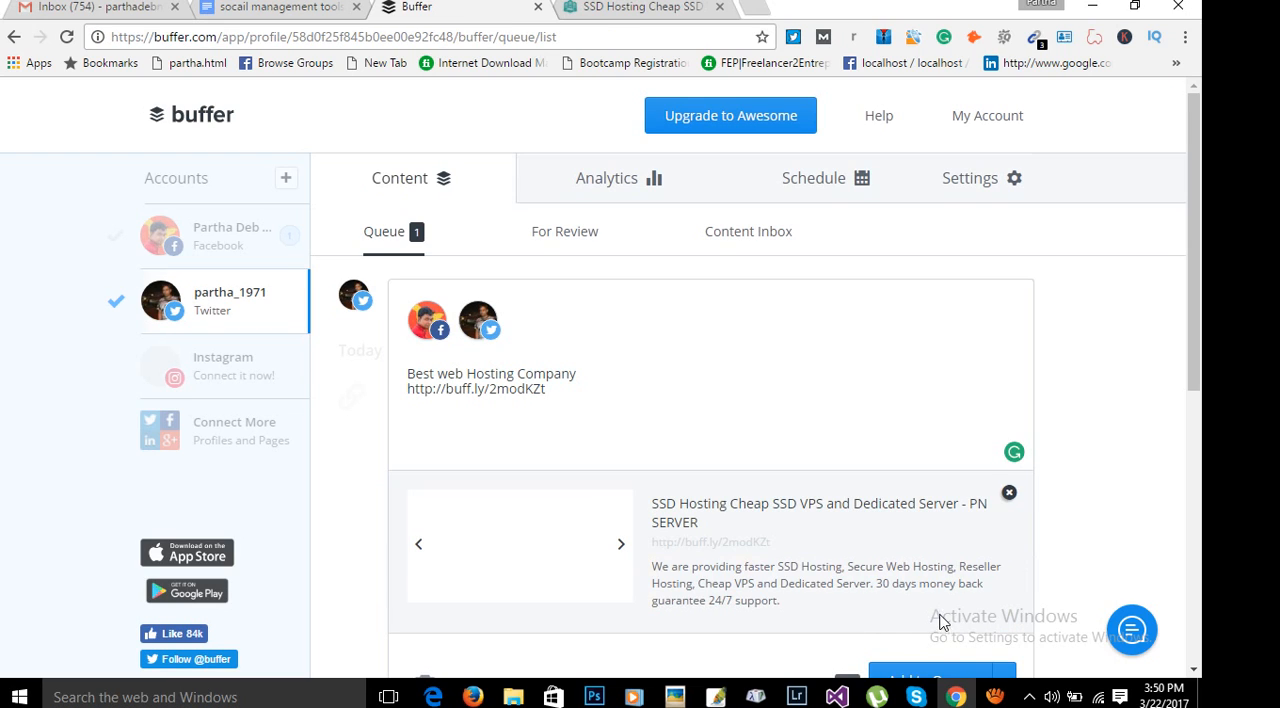
{"action": "left_click", "coordinate": [1009, 493]}
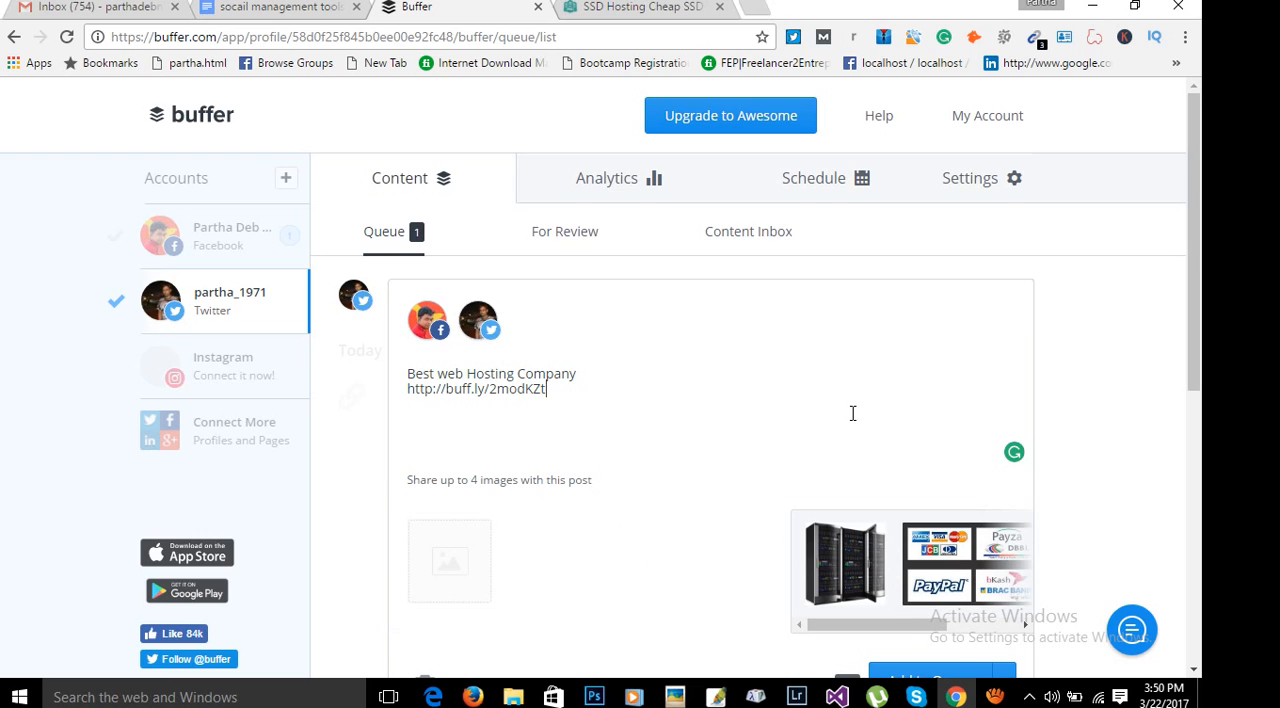
Examine the draft's Share Next, Share Now and Schedule Post options, and leave the draft to view the Twitter profile's settings options.
{"action": "scroll", "coordinate": [853, 413], "scroll_direction": "down", "scroll_amount": 3}
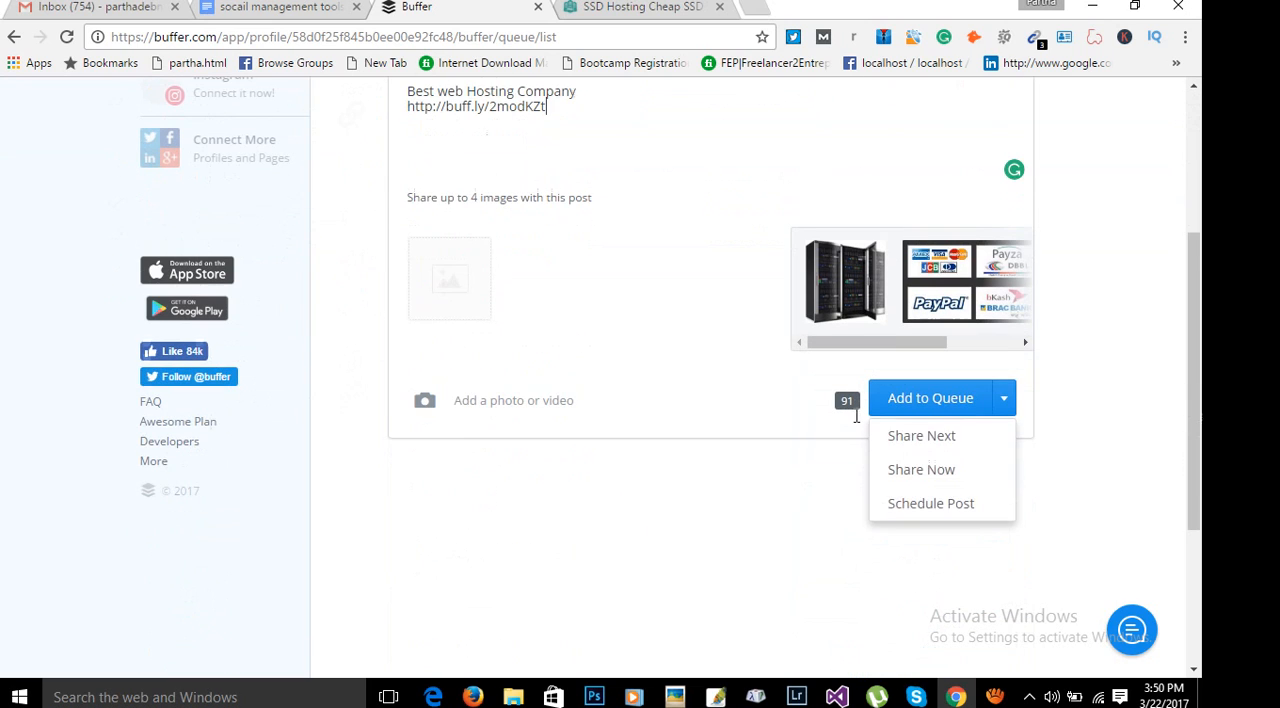
{"action": "left_click", "coordinate": [930, 472]}
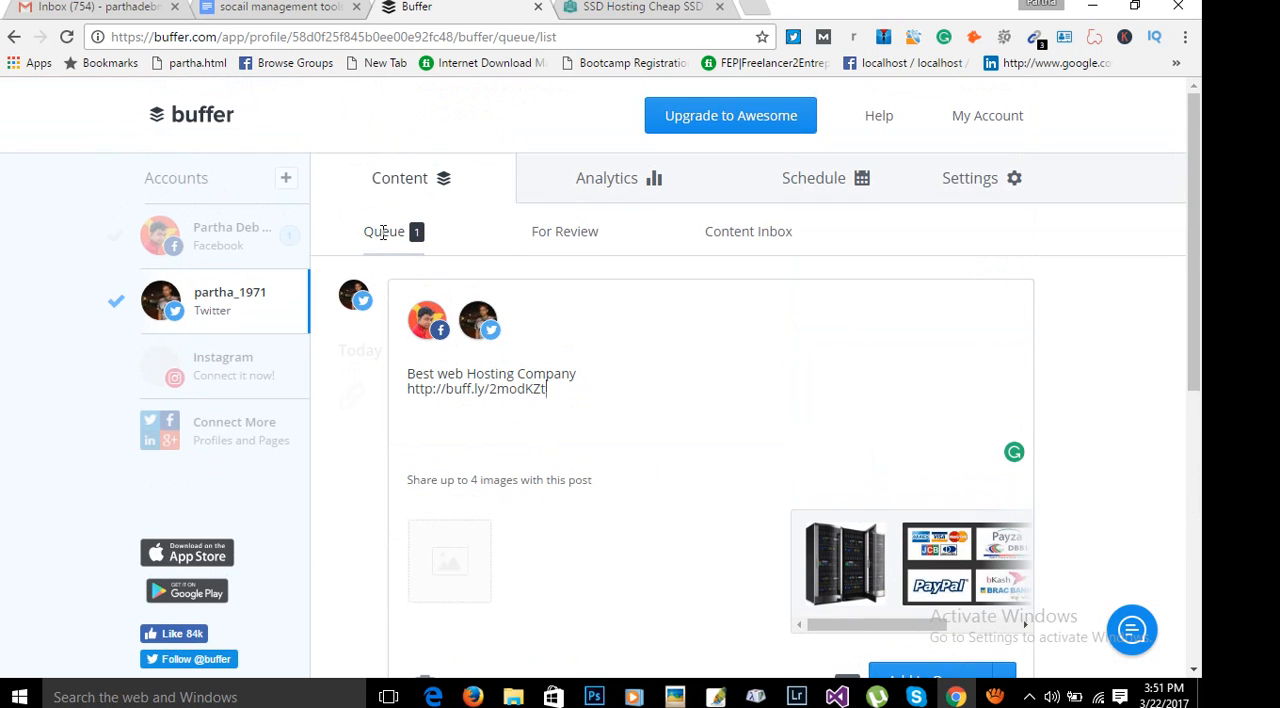
{"action": "scroll", "coordinate": [1094, 534], "scroll_direction": "down", "scroll_amount": 2}
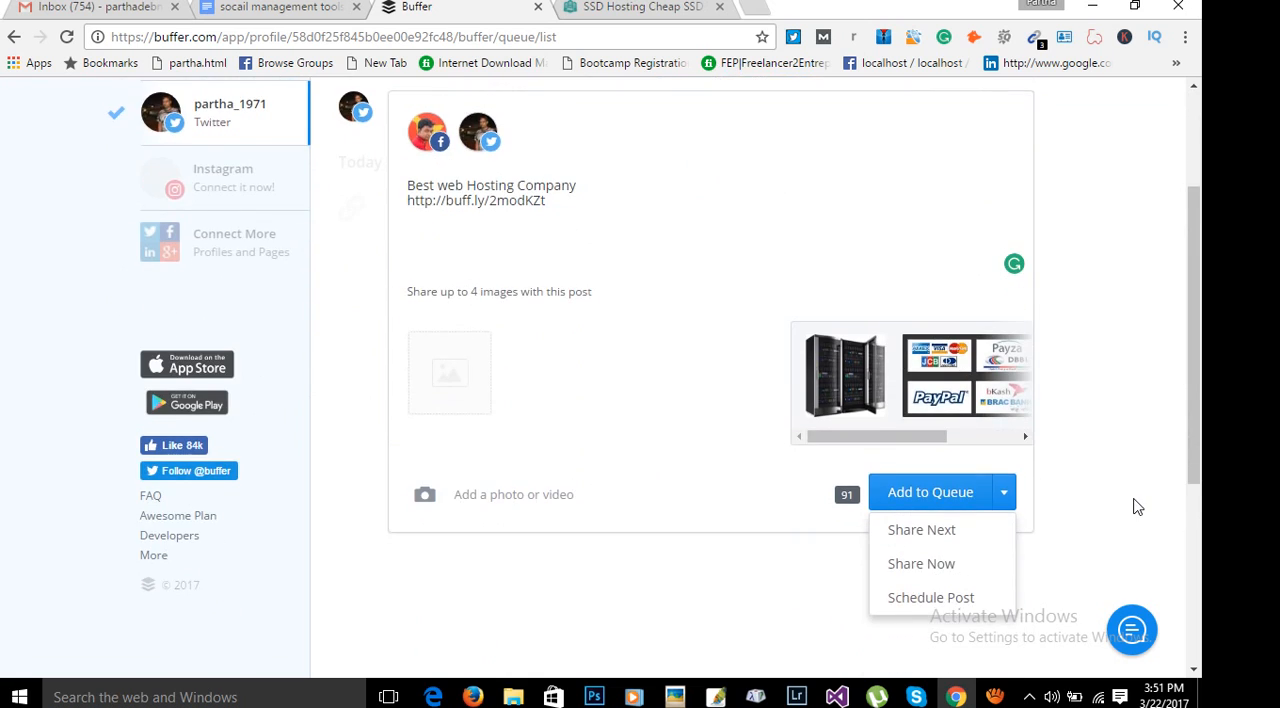
{"action": "scroll", "coordinate": [1130, 507], "scroll_direction": "up", "scroll_amount": 2}
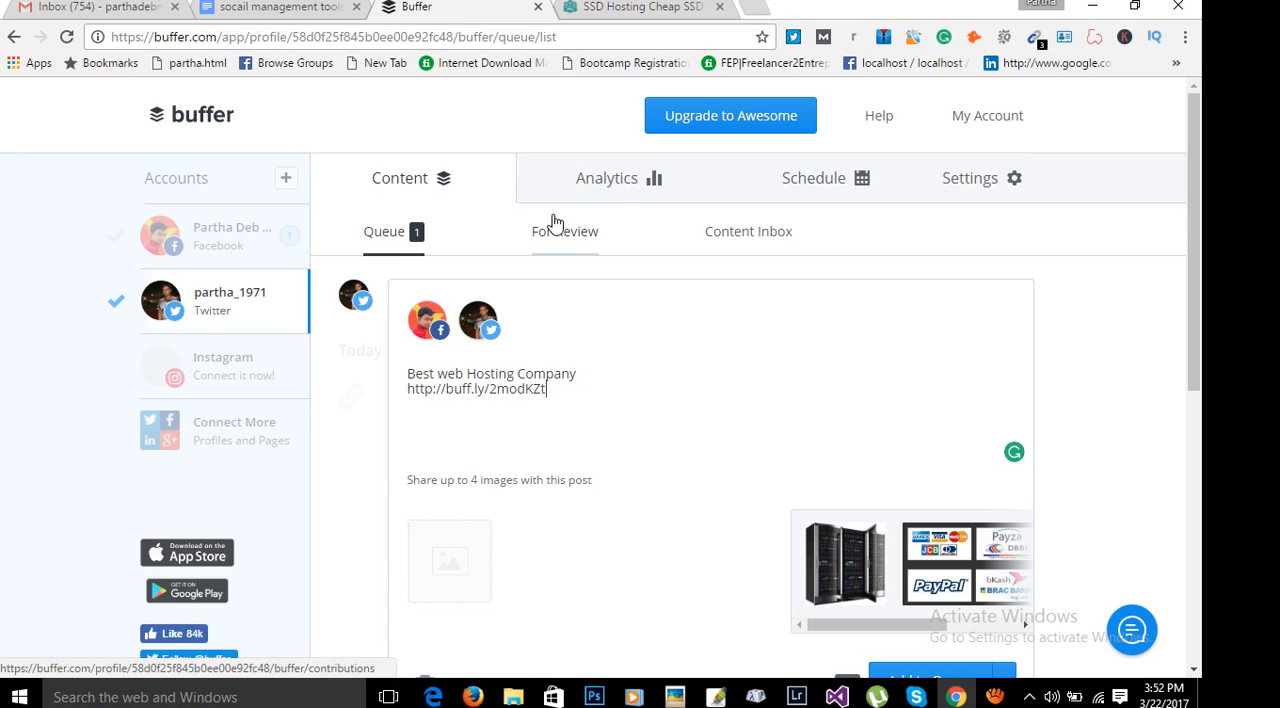
{"action": "left_click", "coordinate": [1005, 188]}
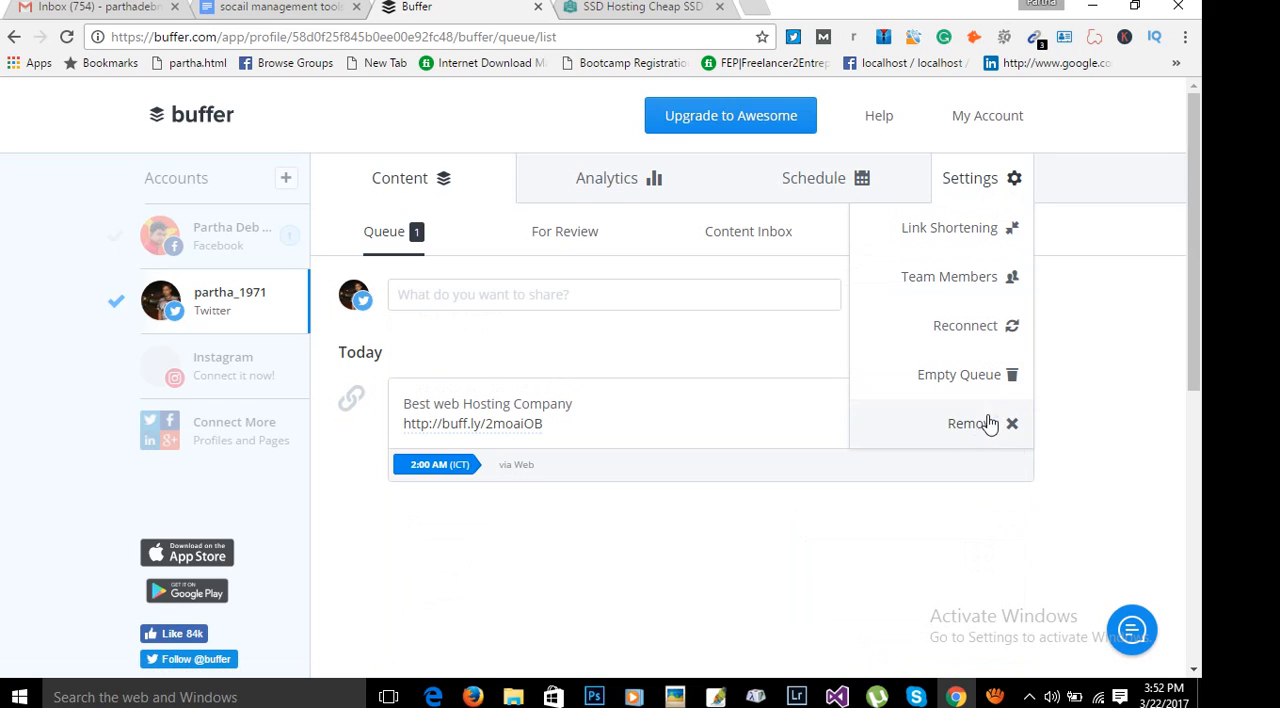
{"action": "left_click", "coordinate": [1110, 320]}
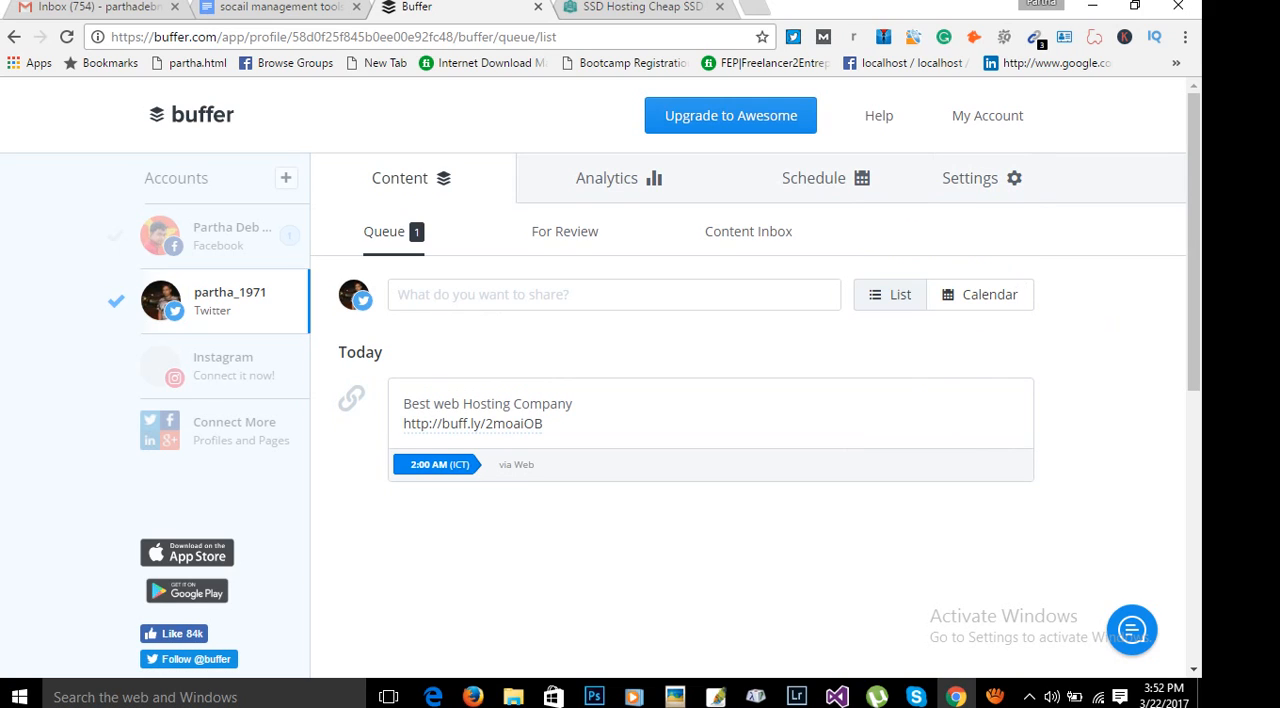
Open the page for connecting more social networks and examine the available profile and page options, including Pinterest's upgrade requirement.
{"action": "left_click", "coordinate": [265, 8]}
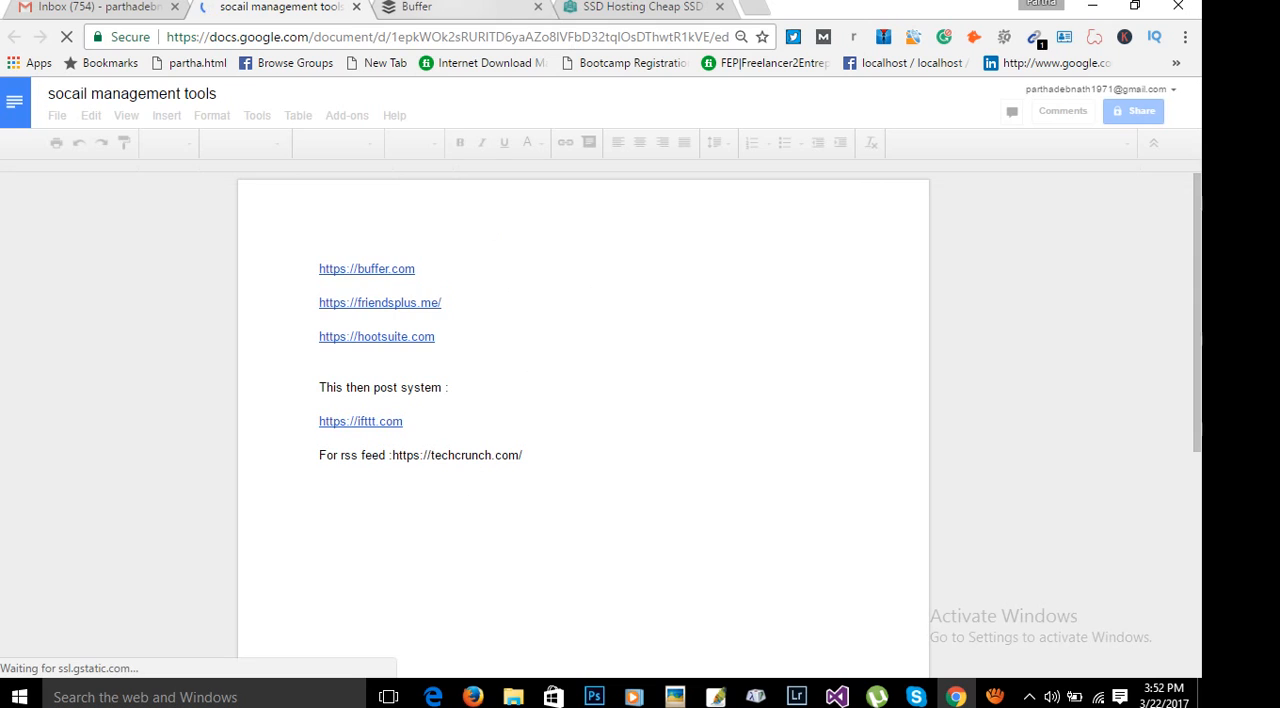
{"action": "left_click", "coordinate": [440, 7]}
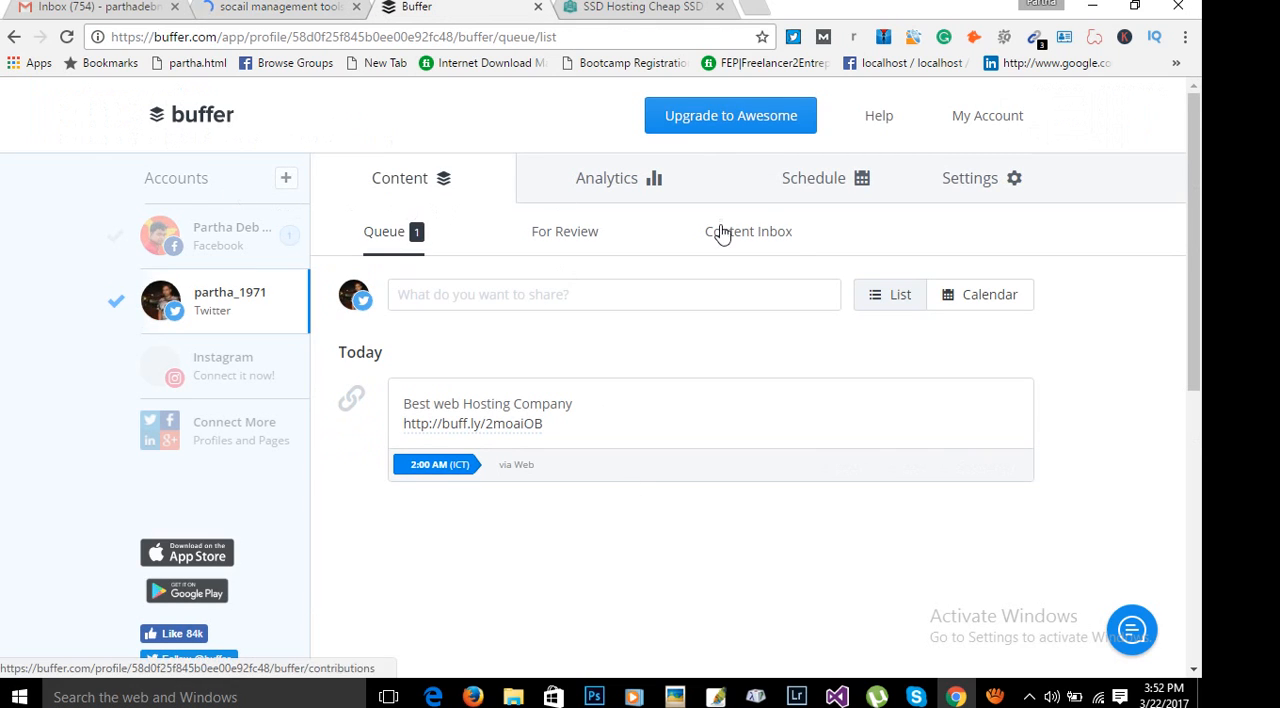
{"action": "left_click", "coordinate": [286, 178]}
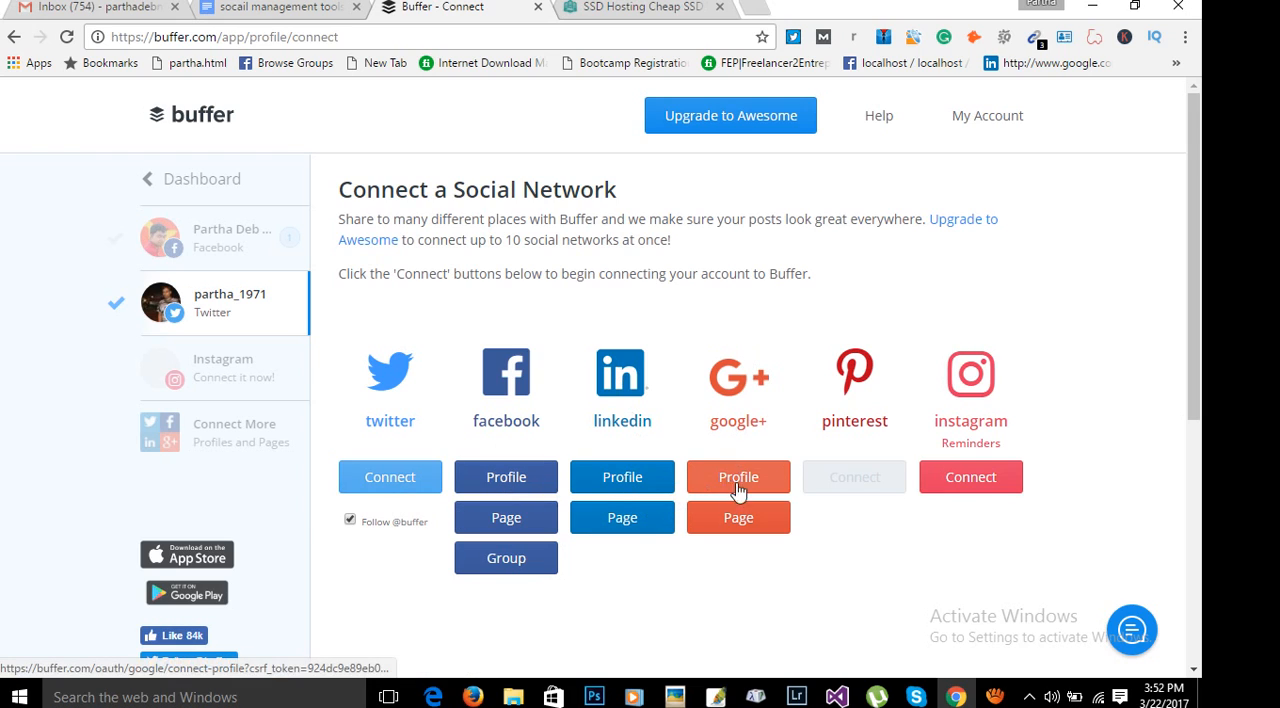
{"action": "mouse_move", "coordinate": [903, 477]}
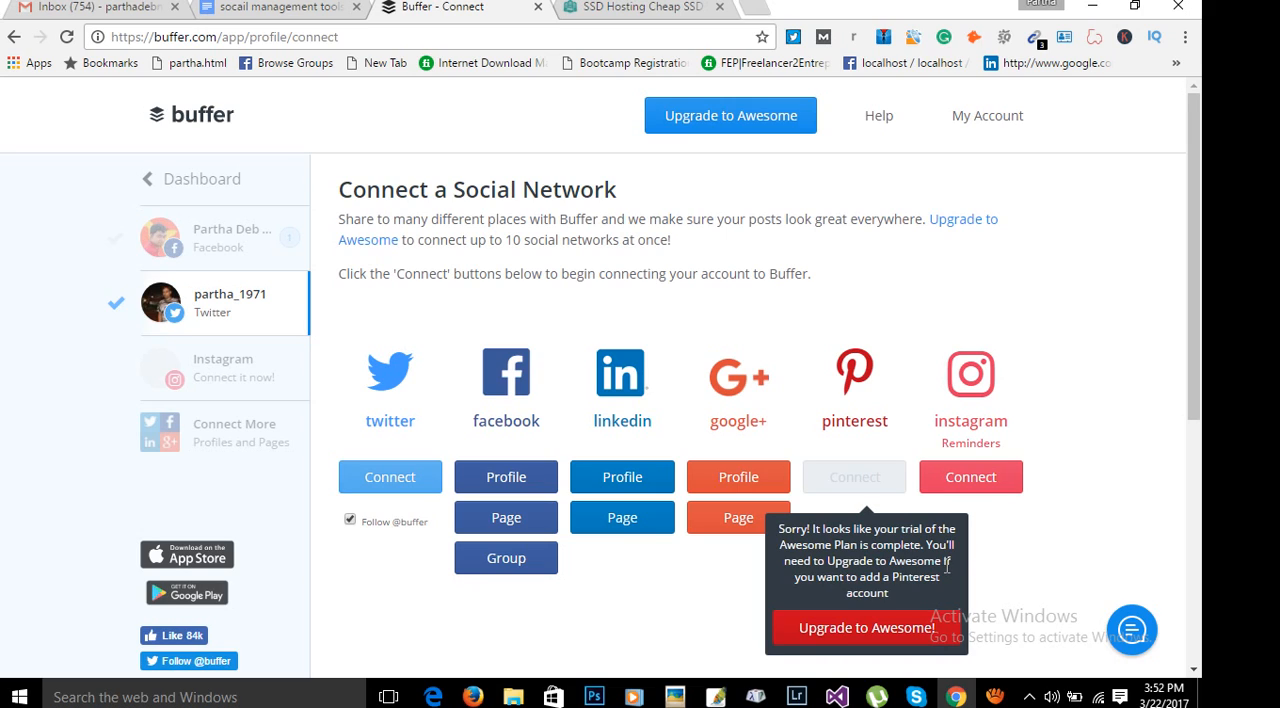
Try to connect a Facebook page, reading the safe-connection notice before continuing.
{"action": "left_click", "coordinate": [507, 519]}
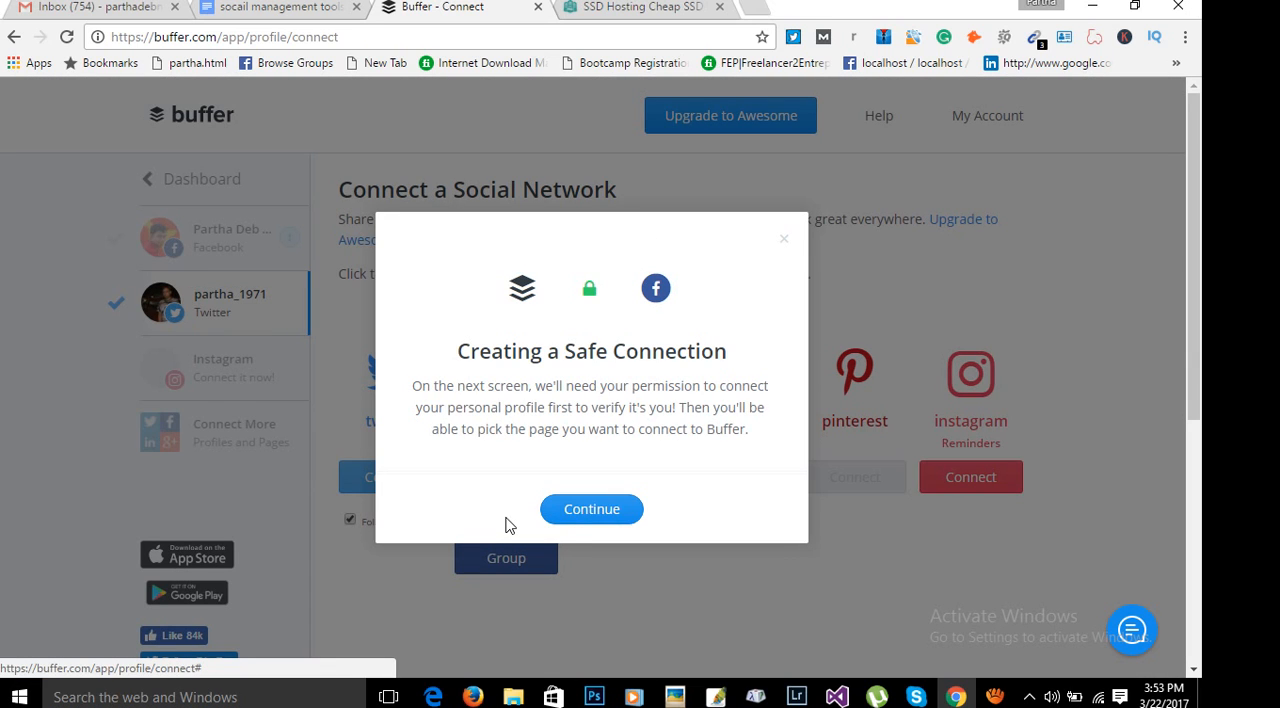
{"action": "left_click_drag", "start_coordinate": [479, 352], "coordinate": [575, 357]}
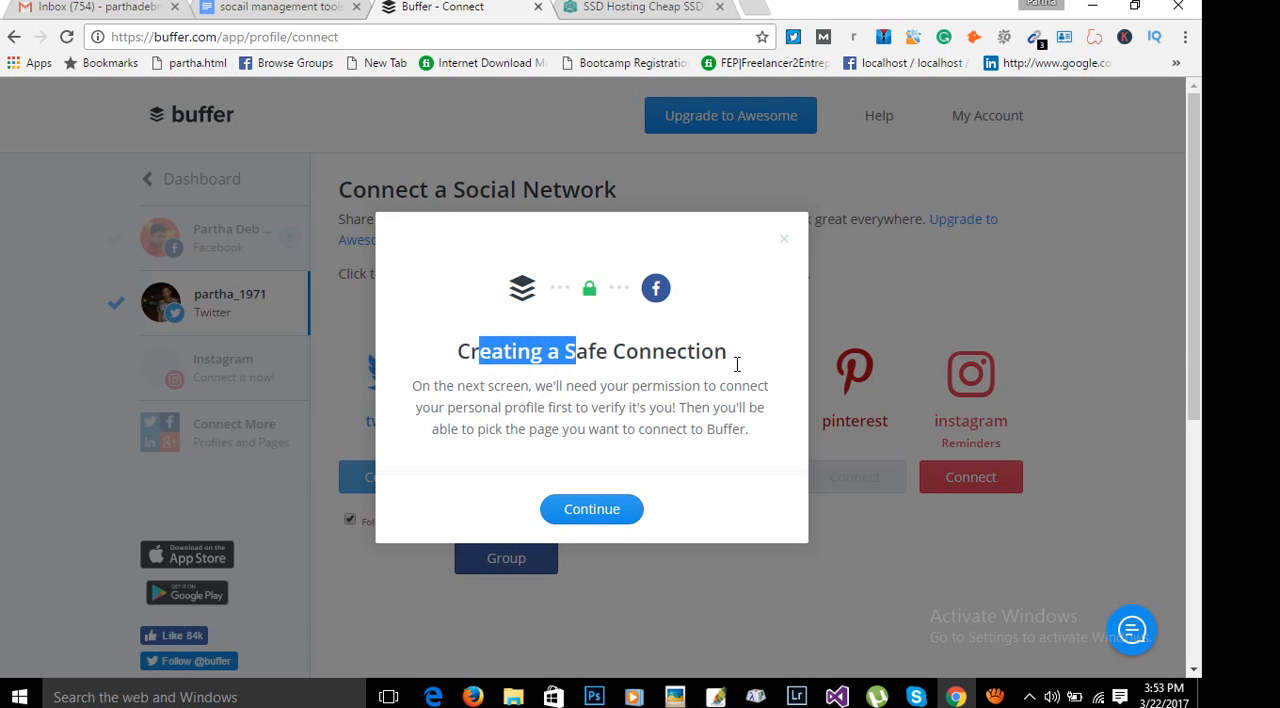
{"action": "left_click", "coordinate": [602, 512]}
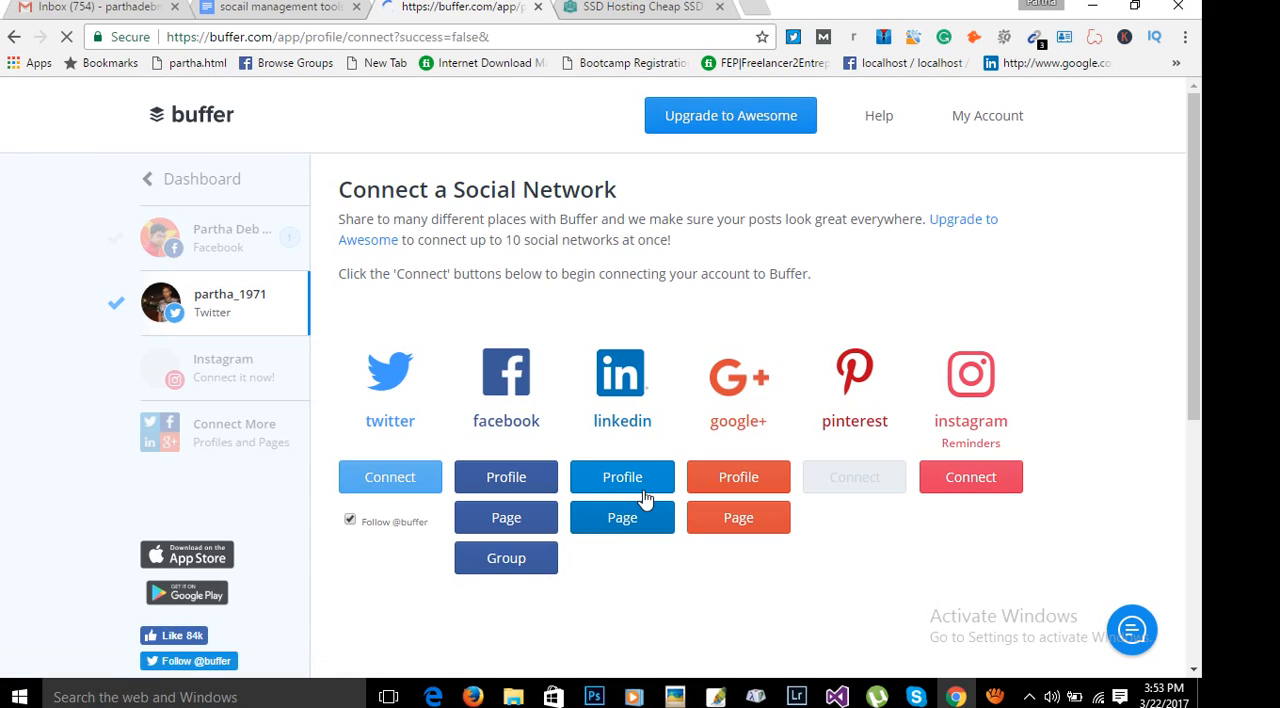
Try to connect a LinkedIn profile, read the Awesome Plan upgrade offer and its queue limits, and dismiss it.
{"action": "left_click", "coordinate": [643, 490]}
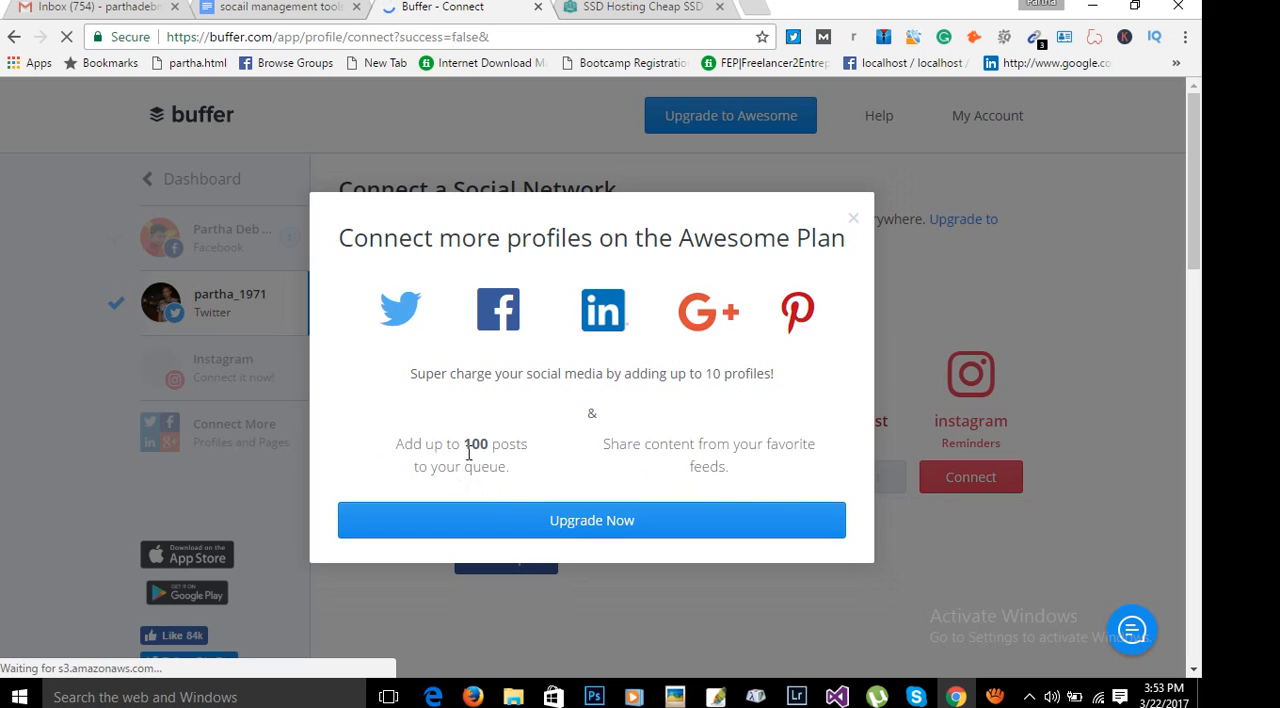
{"action": "left_click_drag", "start_coordinate": [398, 450], "coordinate": [462, 480]}
{"action": "left_click", "coordinate": [530, 477]}
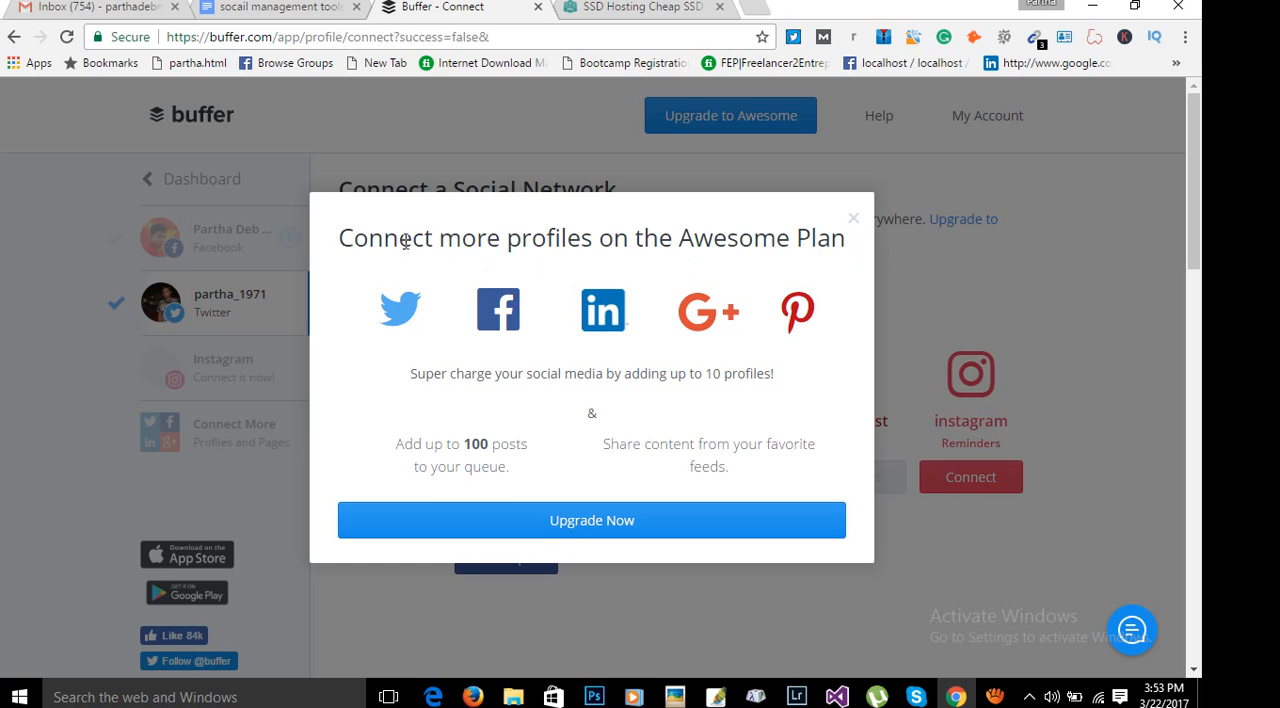
{"action": "left_click_drag", "start_coordinate": [399, 240], "coordinate": [836, 244]}
{"action": "left_click_drag", "start_coordinate": [404, 441], "coordinate": [534, 469]}
{"action": "left_click", "coordinate": [588, 479]}
{"action": "left_click", "coordinate": [850, 214]}
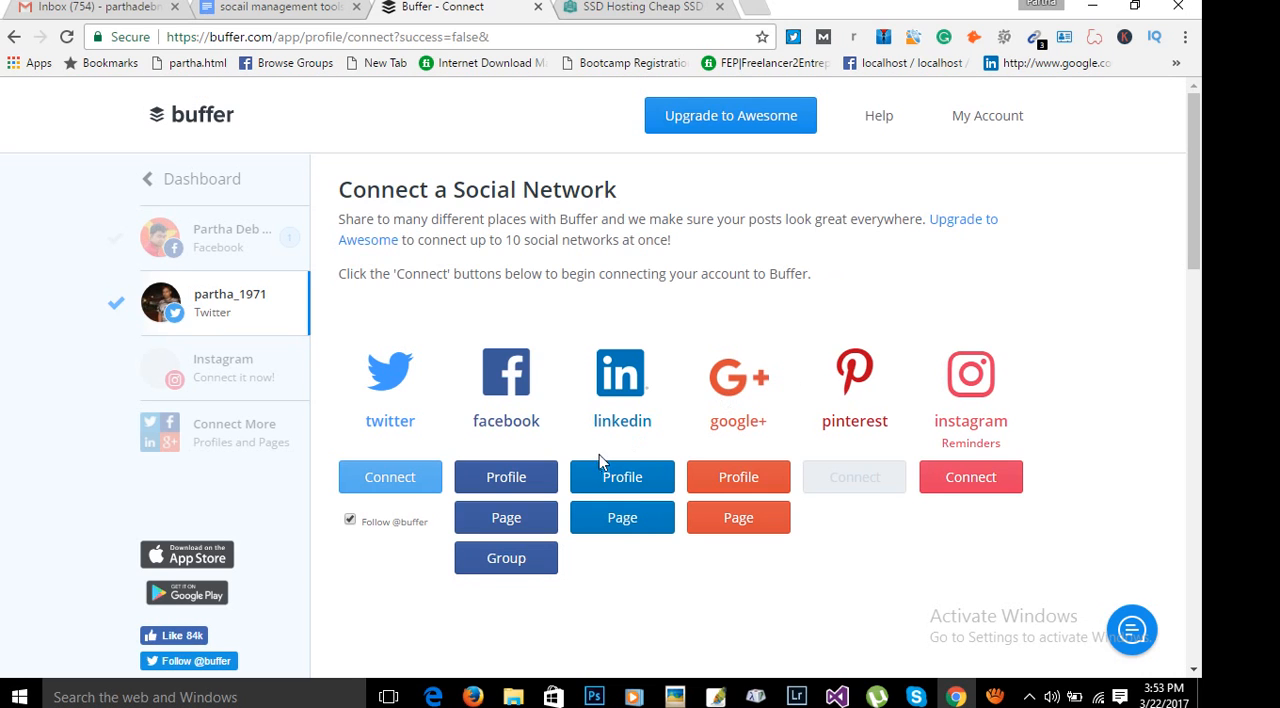
{"action": "left_click", "coordinate": [509, 520]}
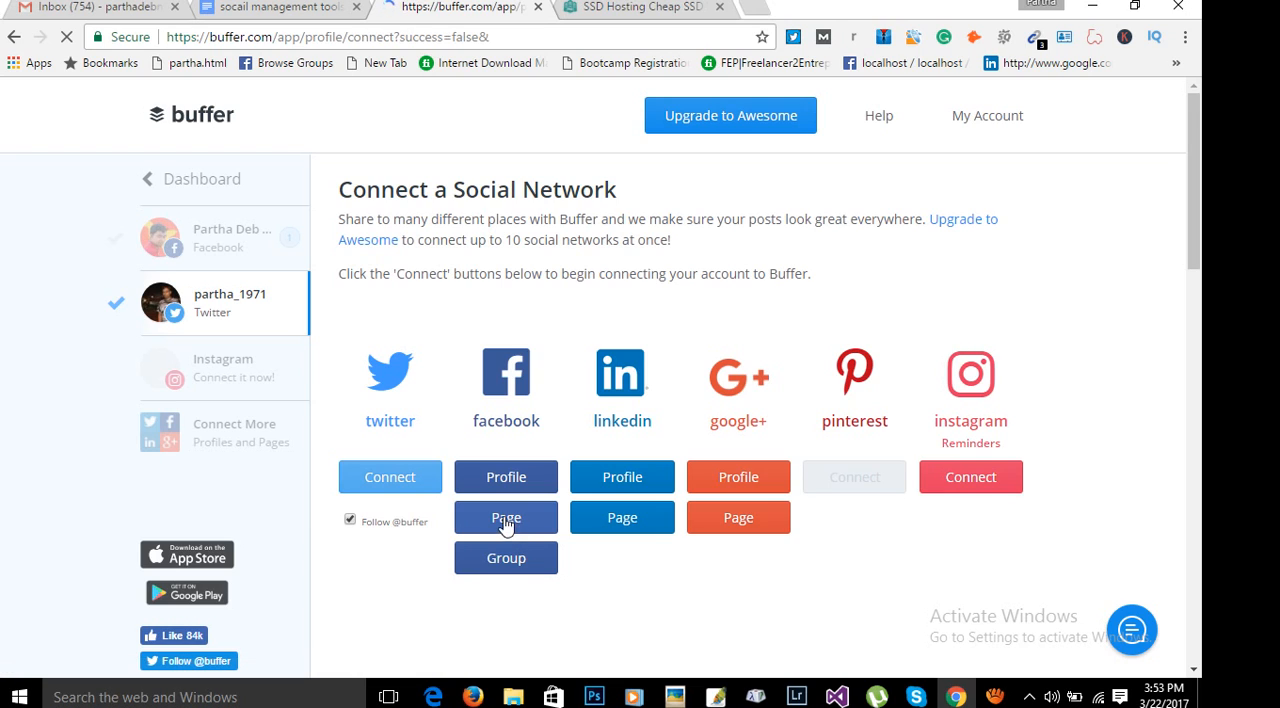
{"action": "left_click", "coordinate": [496, 533]}
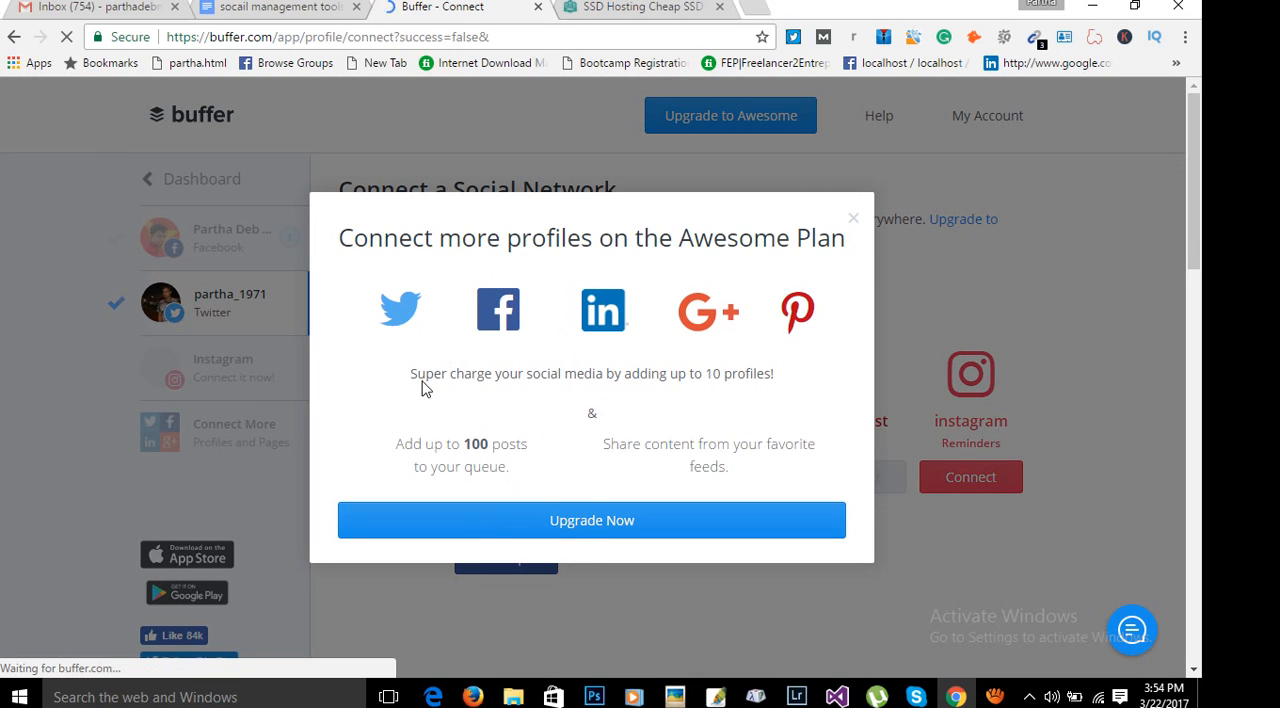
{"action": "left_click_drag", "start_coordinate": [420, 378], "coordinate": [810, 365]}
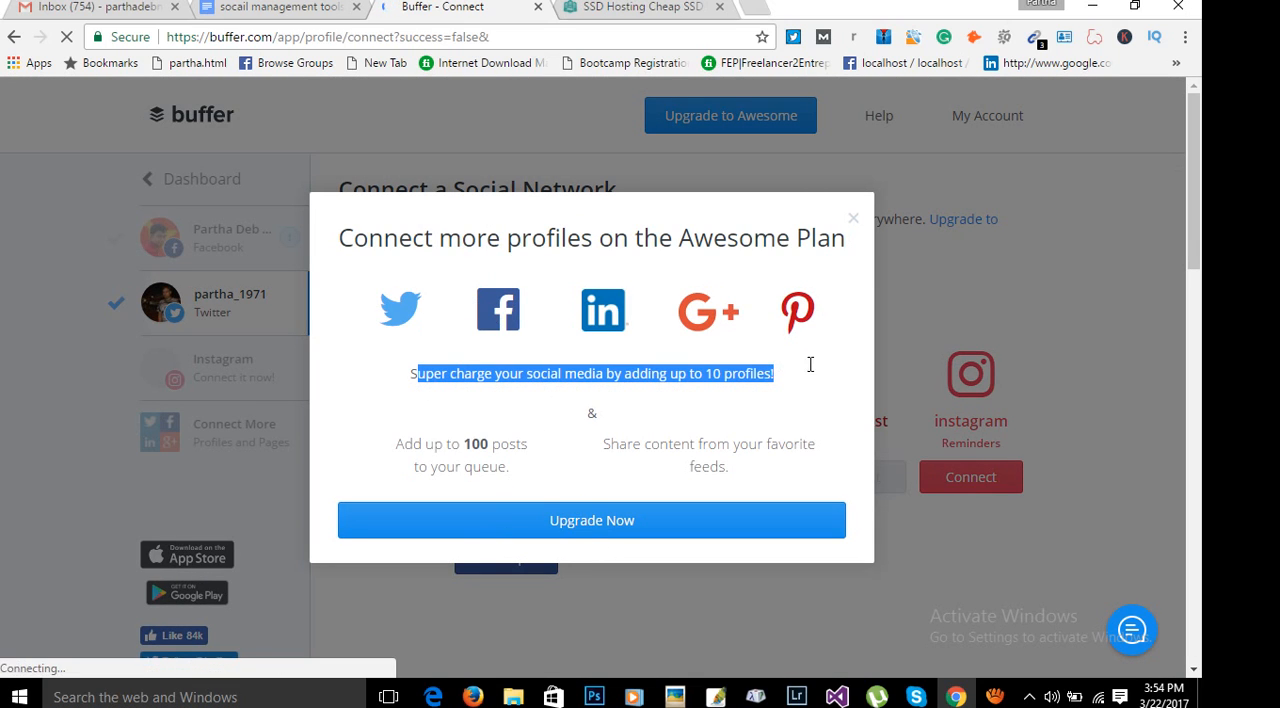
{"action": "left_click", "coordinate": [852, 218]}
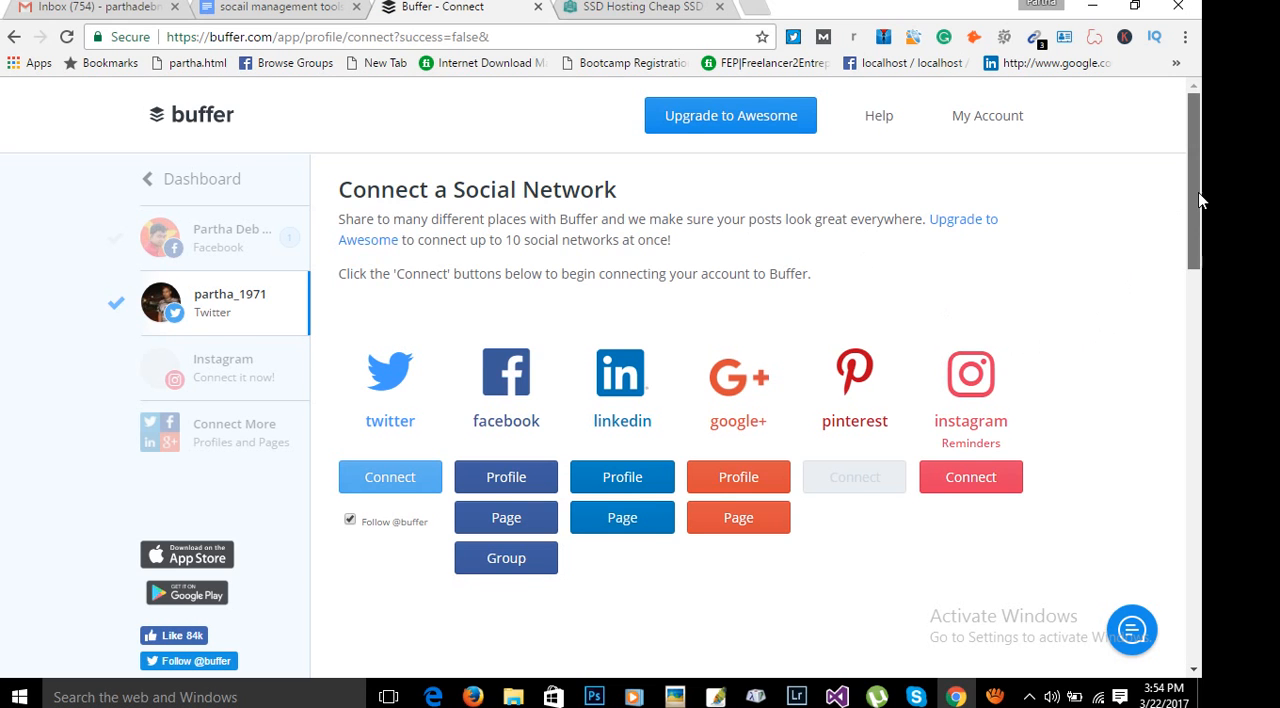
{"action": "left_click_drag", "start_coordinate": [1200, 200], "coordinate": [1192, 231]}
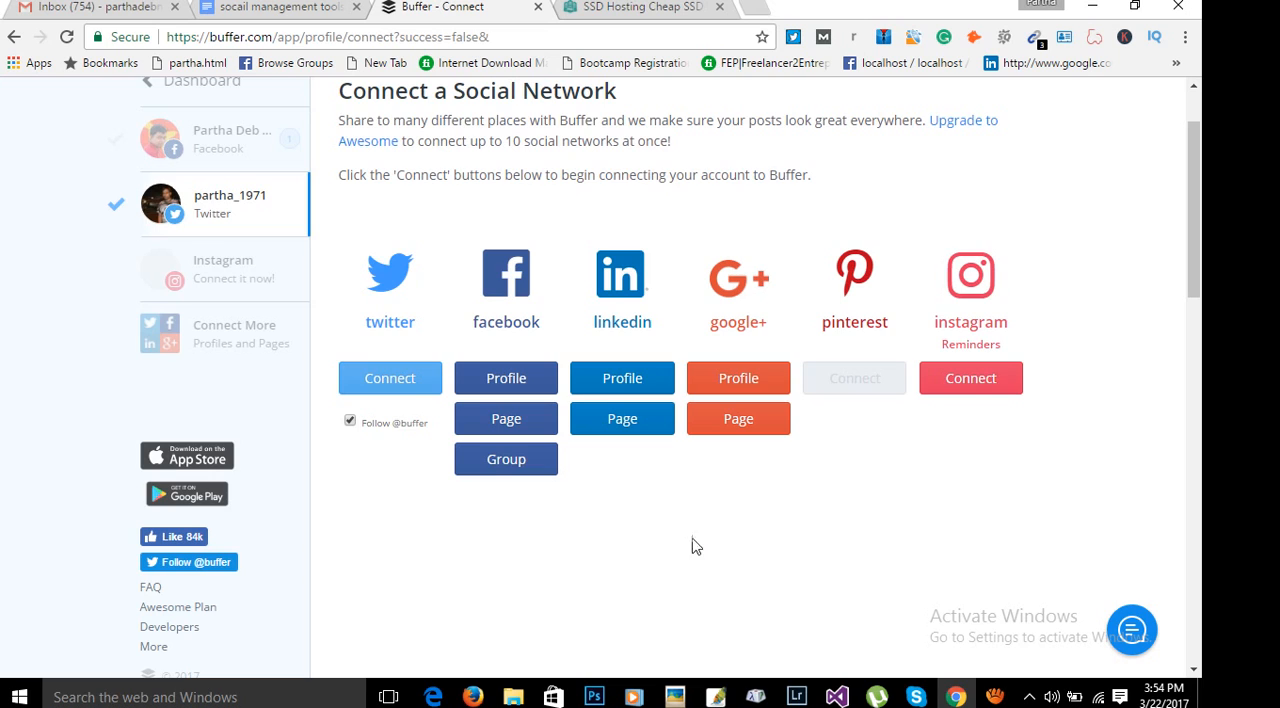
{"action": "scroll", "coordinate": [691, 541], "scroll_direction": "up", "scroll_amount": 1}
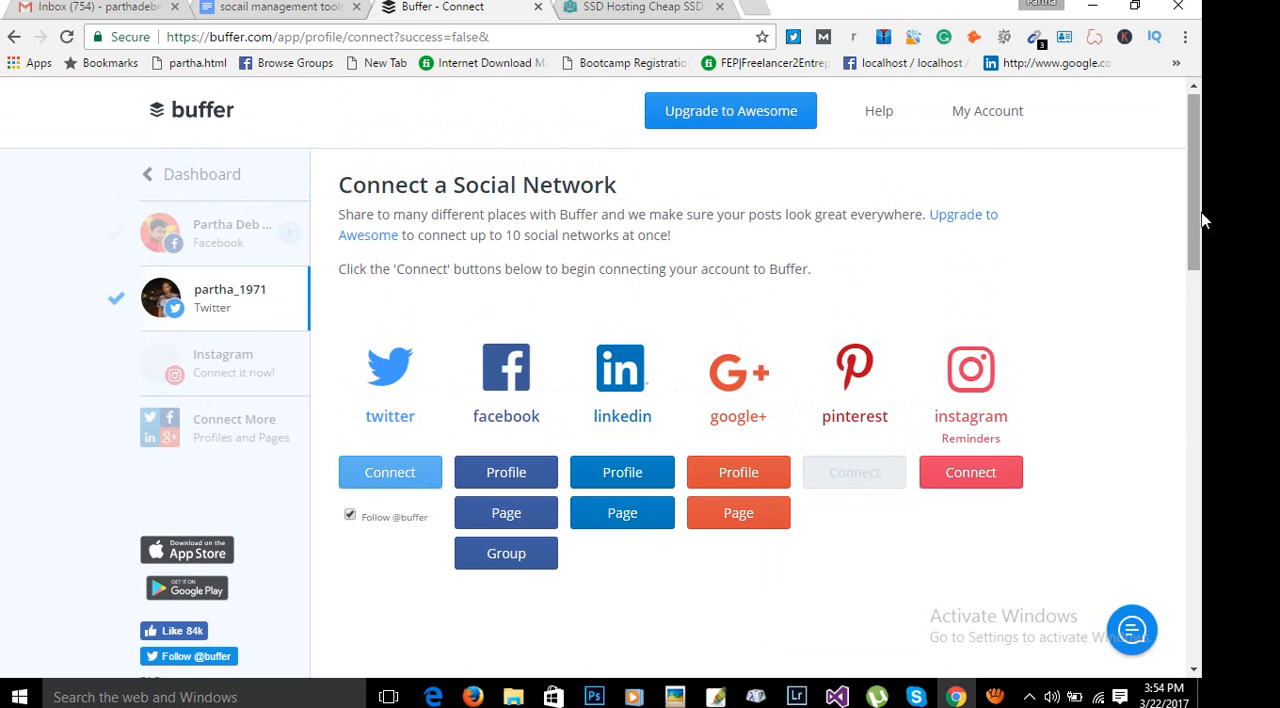
{"action": "left_click_drag", "start_coordinate": [1203, 214], "coordinate": [1204, 239]}
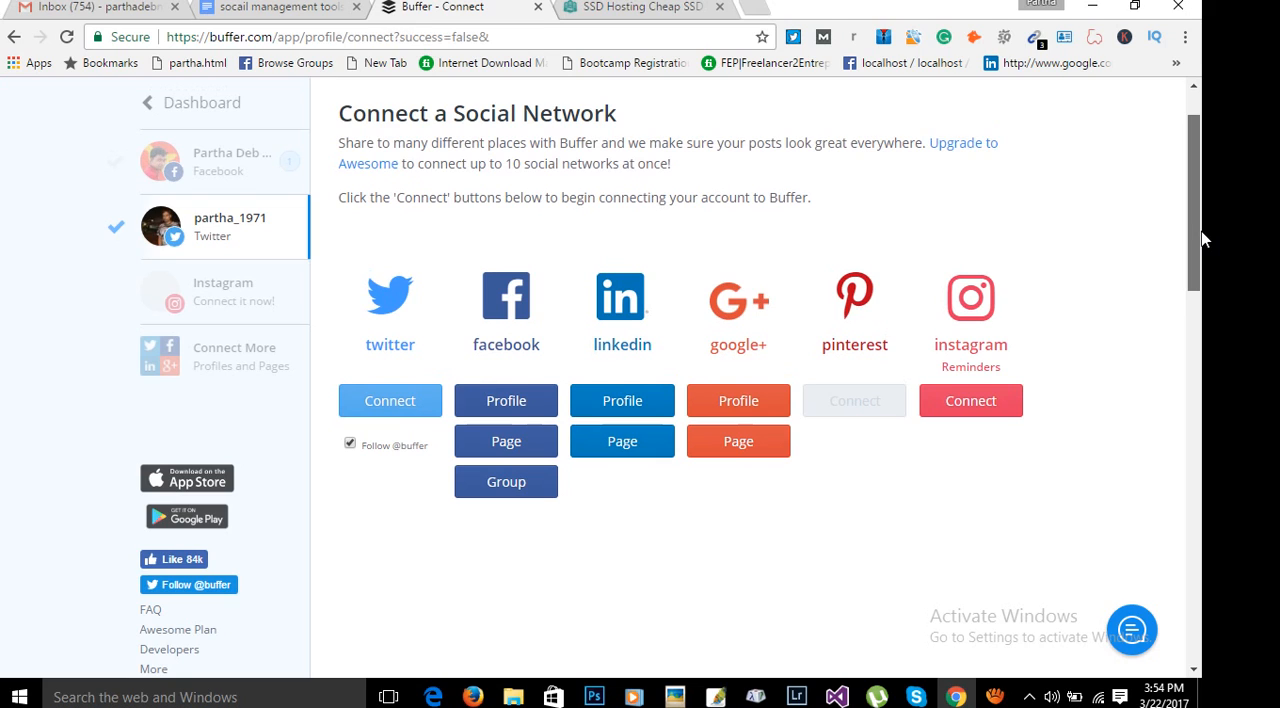
{"action": "left_click_drag", "start_coordinate": [1204, 239], "coordinate": [1204, 236]}
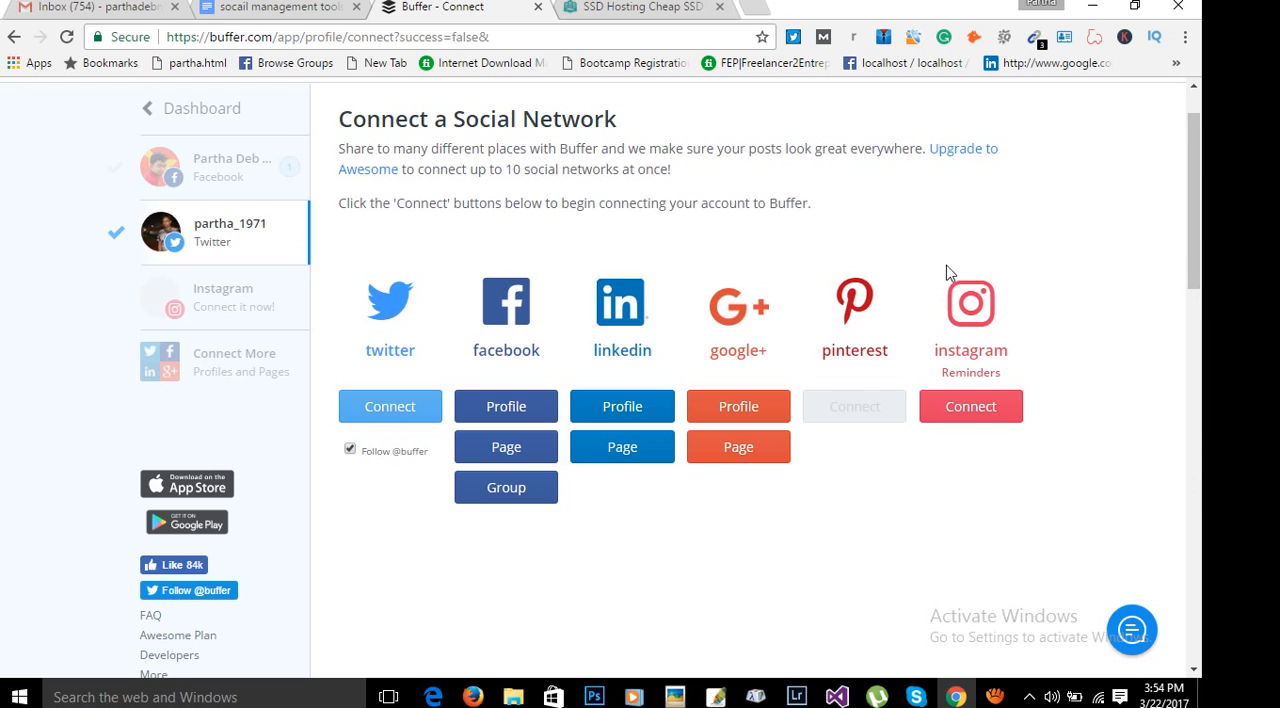
{"action": "left_click", "coordinate": [318, 10]}
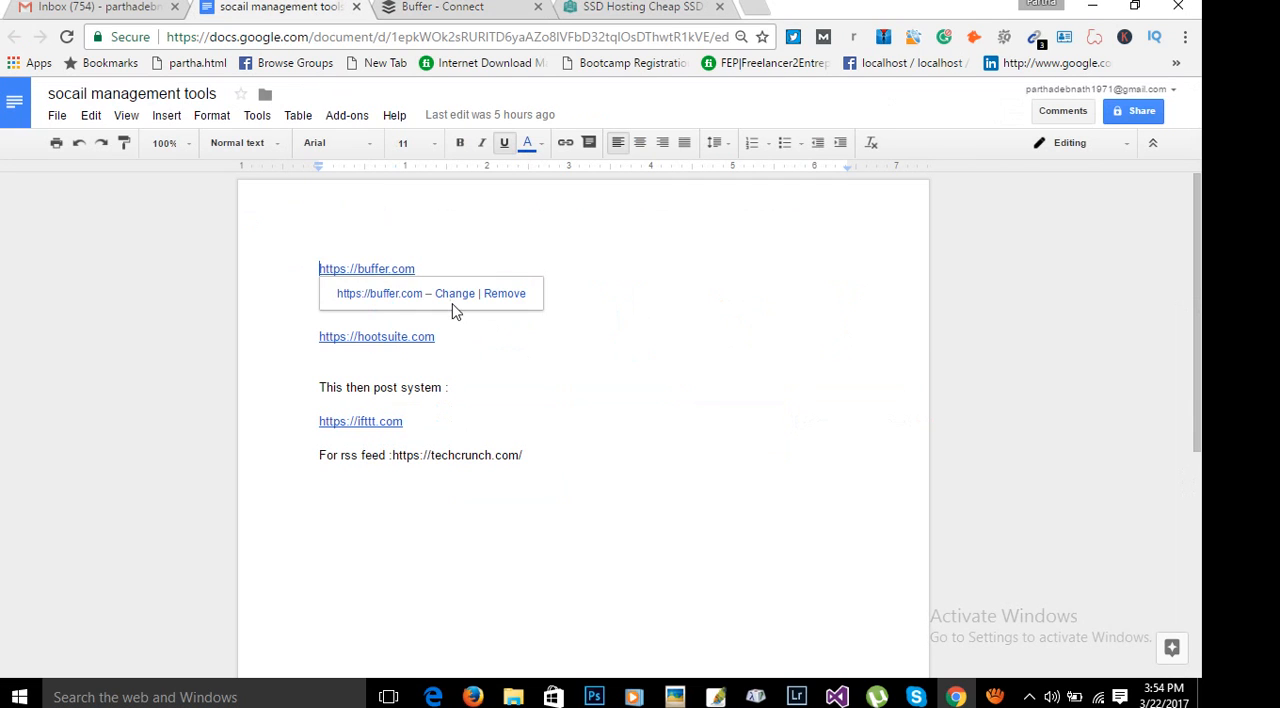
{"action": "double_click", "coordinate": [571, 340]}
{"action": "left_click_drag", "start_coordinate": [467, 305], "coordinate": [322, 301]}
{"action": "key", "text": "ctrl+c"}
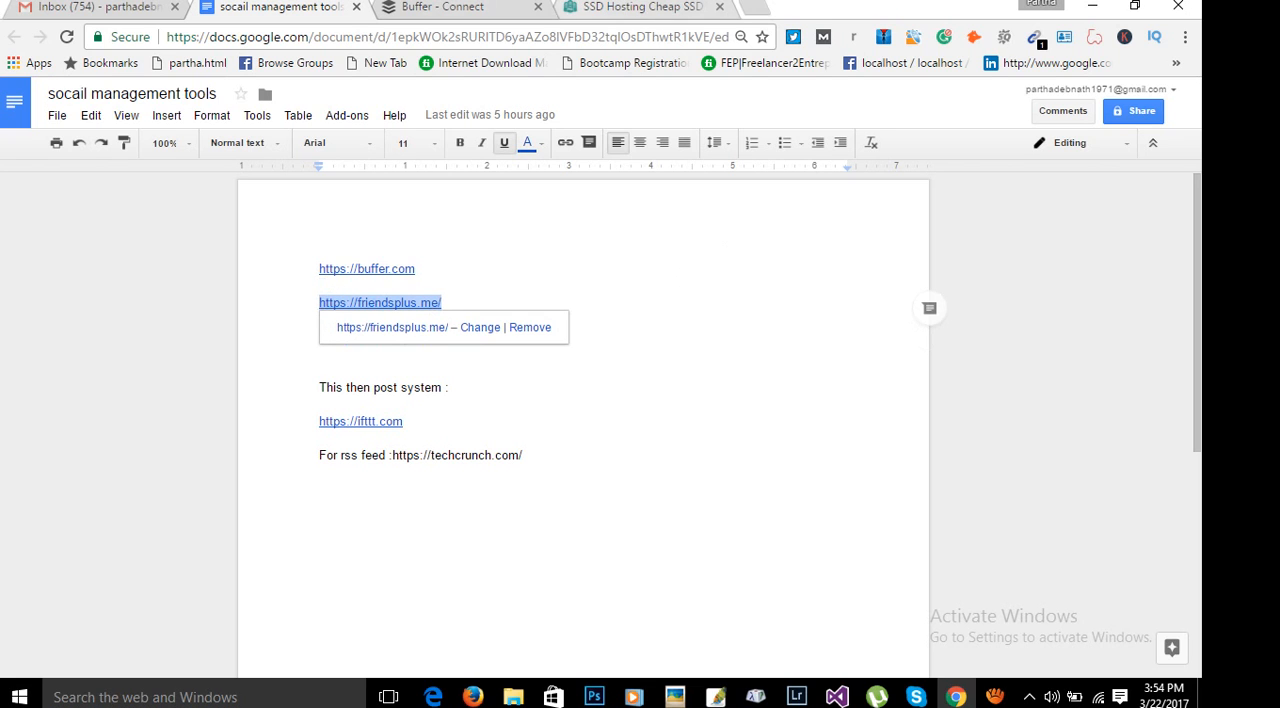
{"action": "left_click", "coordinate": [445, 7]}
{"action": "left_click", "coordinate": [459, 36]}
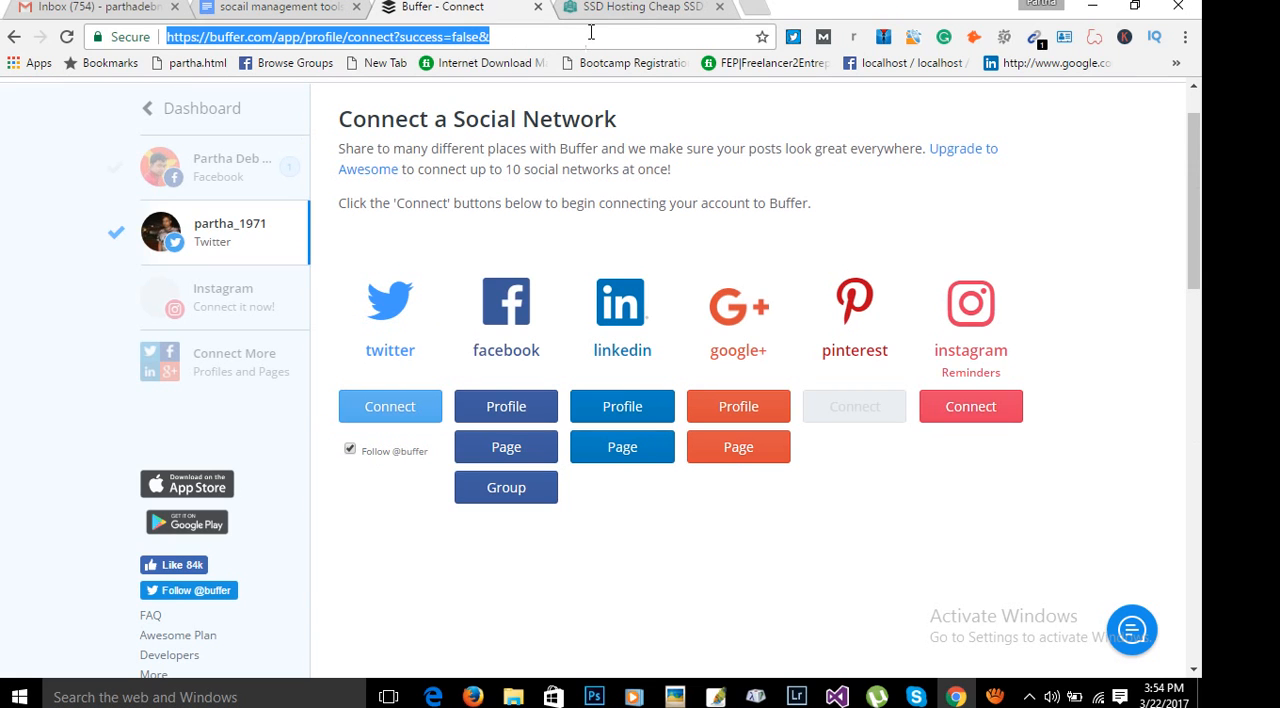
{"action": "key", "text": "ctrl+v"}
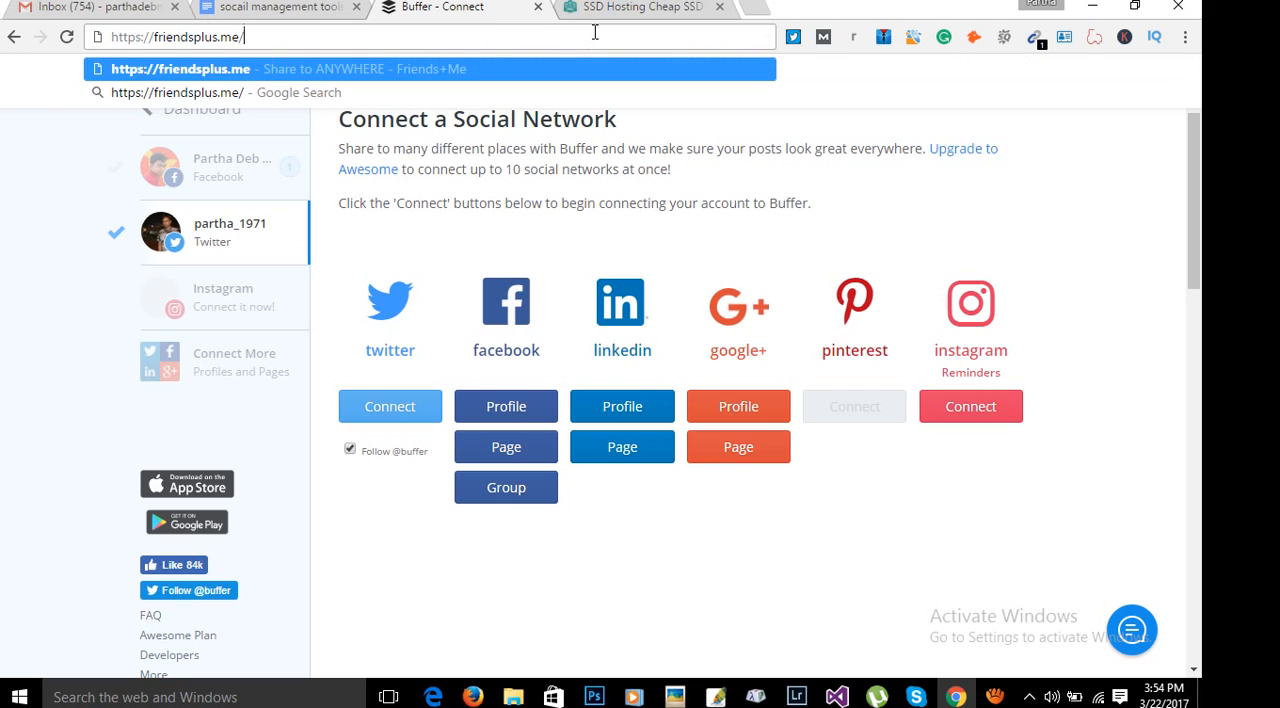
{"action": "key", "text": "Return"}
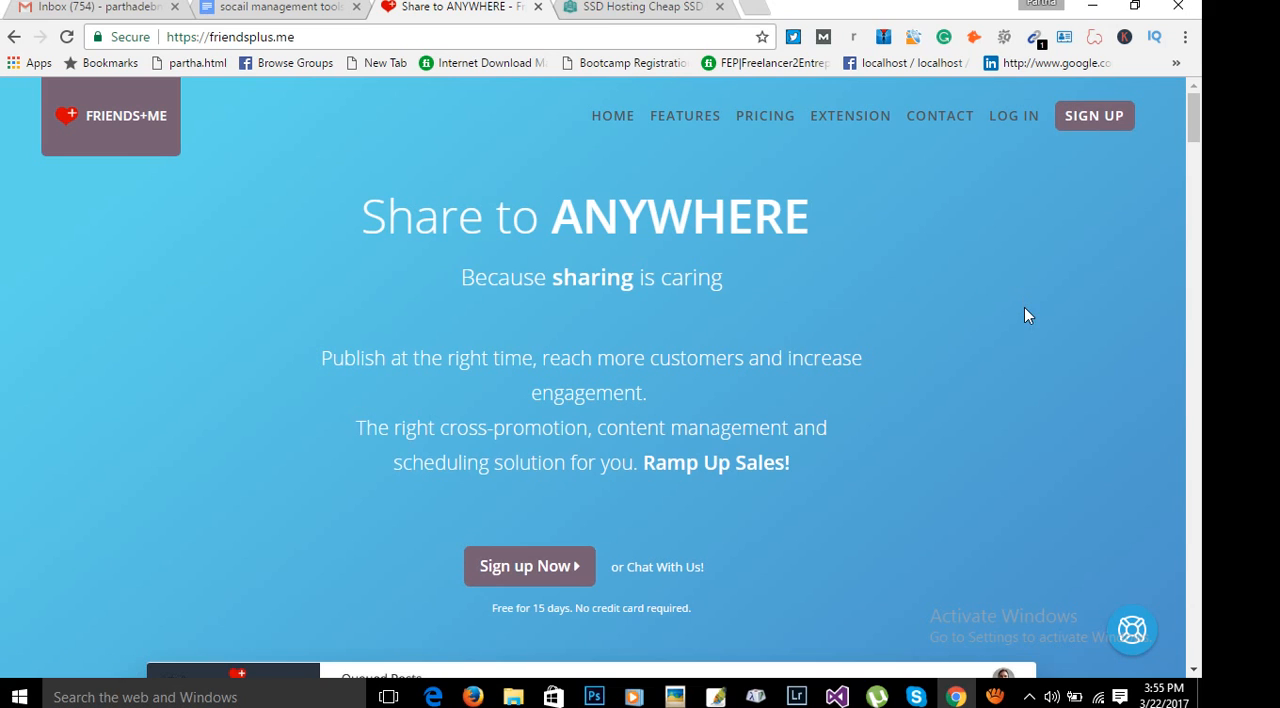
Log in to Friends+Me with the previously used Facebook account.
{"action": "left_click", "coordinate": [1025, 127]}
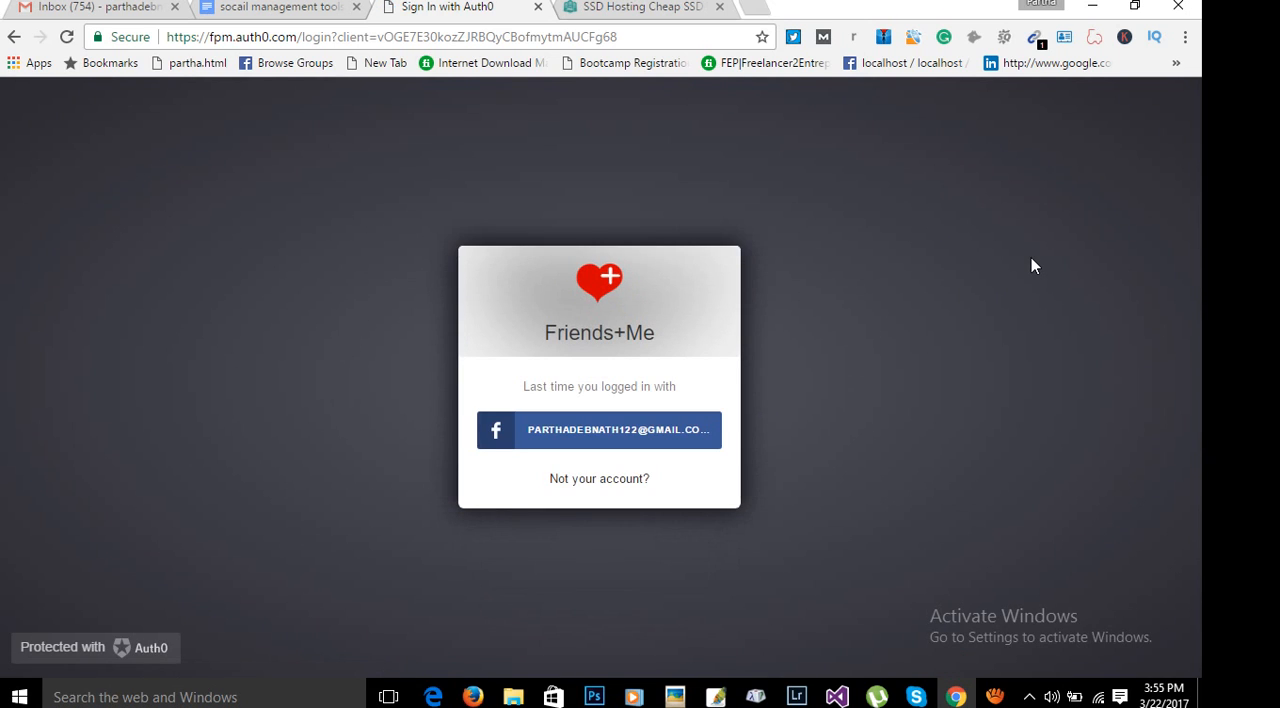
{"action": "left_click", "coordinate": [560, 444]}
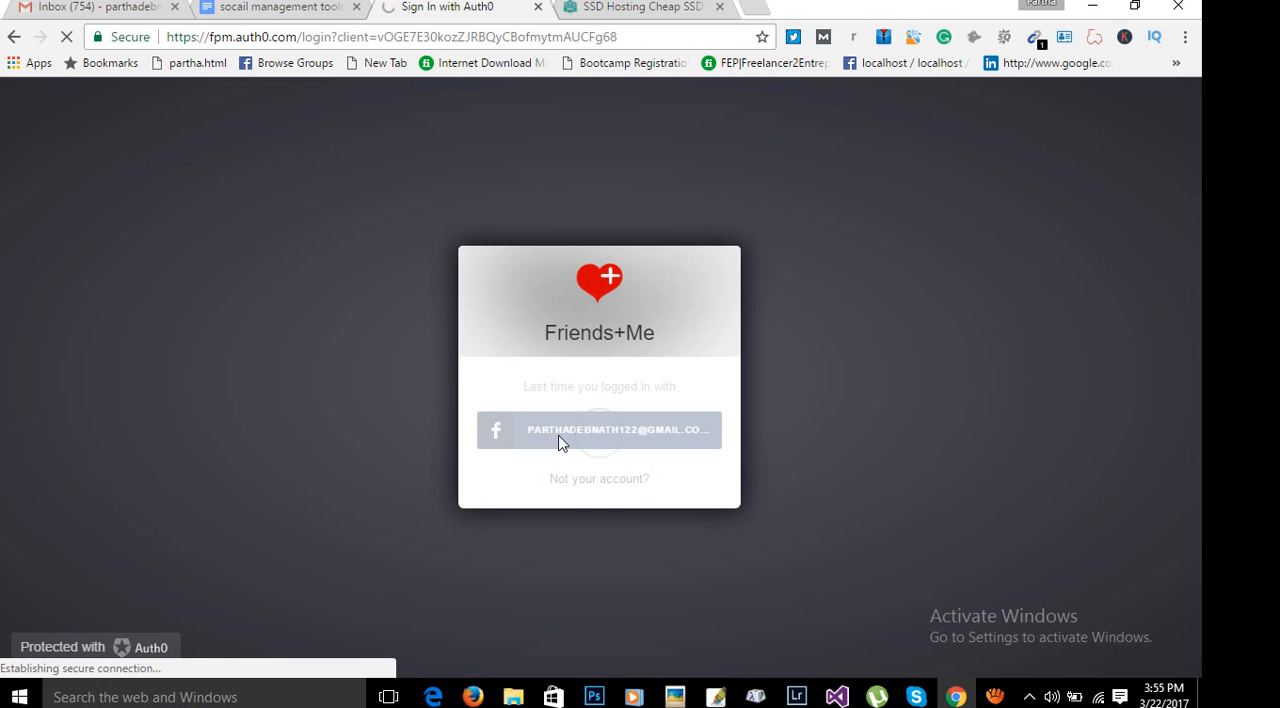
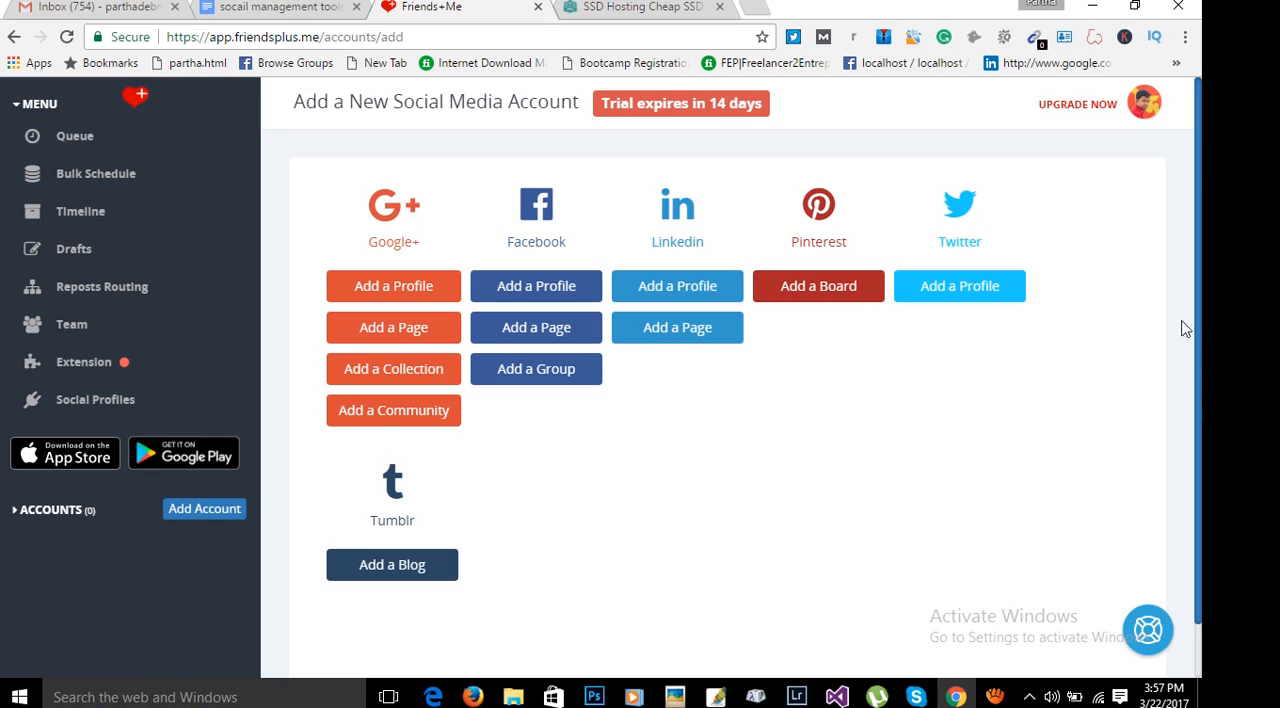
Open the post queue, and copy the pnserver.com address from the SSD Hosting page.
{"action": "left_click", "coordinate": [76, 137]}
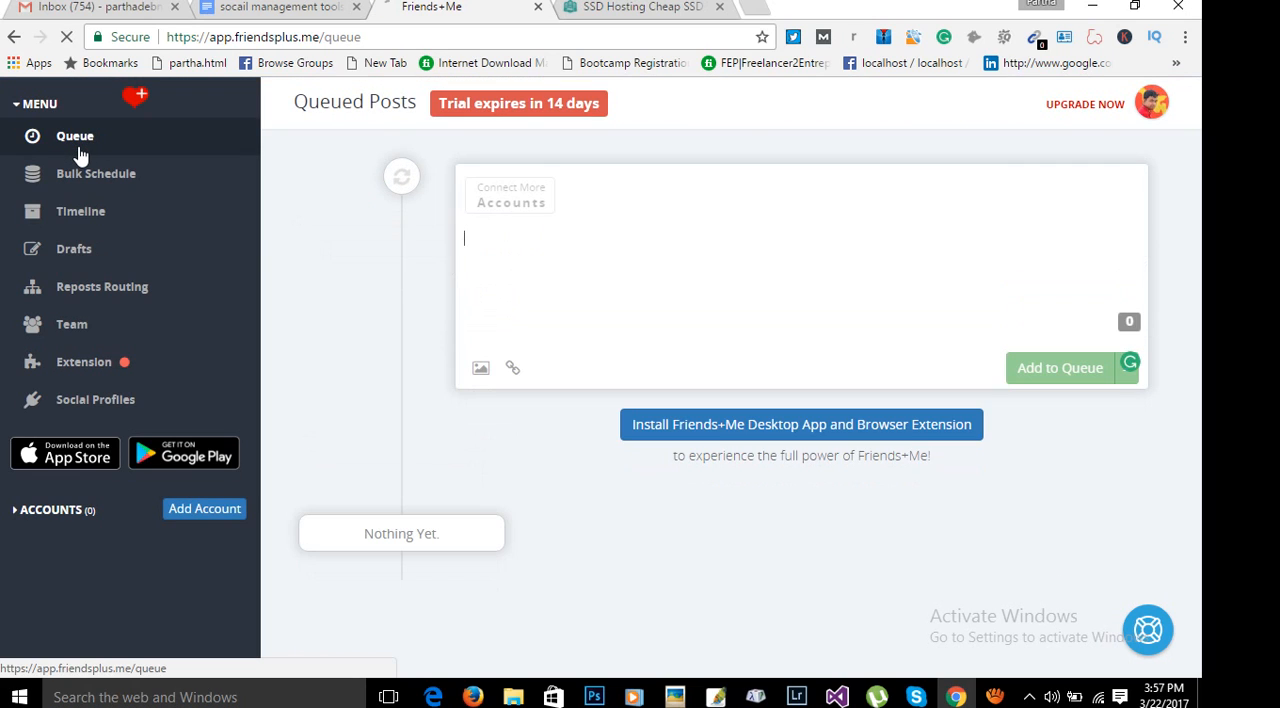
{"action": "right_click", "coordinate": [509, 259]}
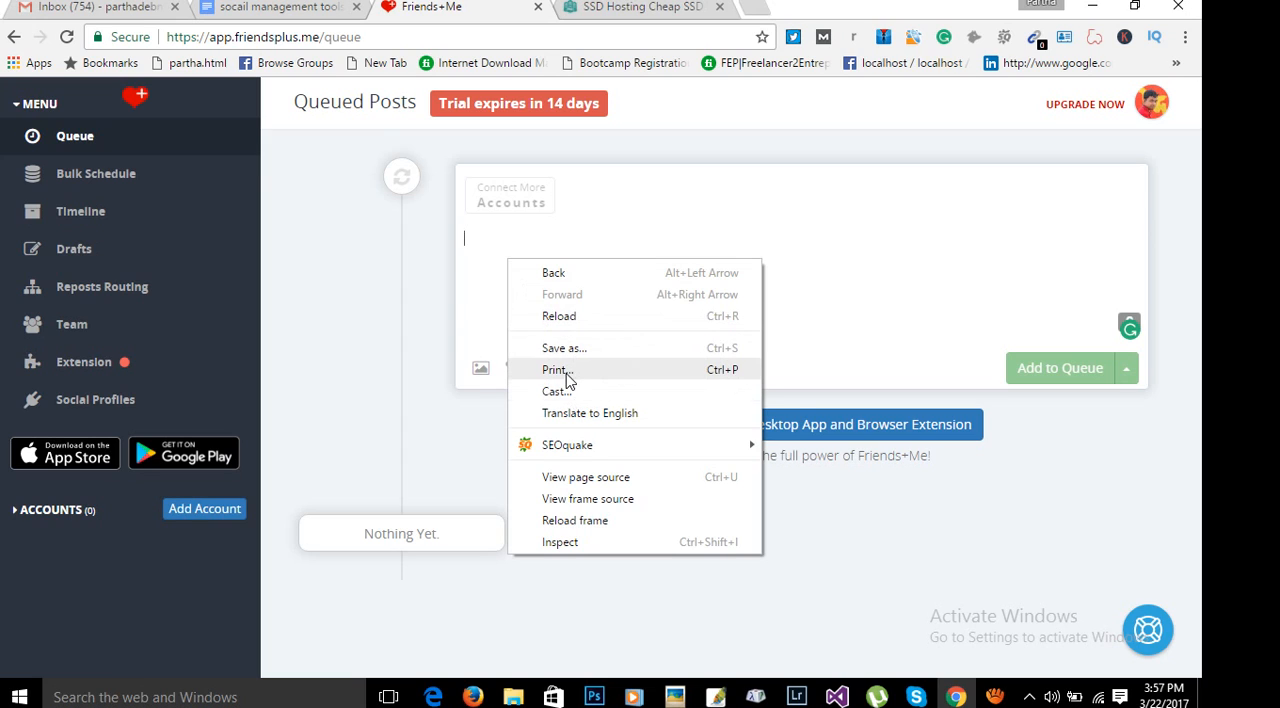
{"action": "left_click", "coordinate": [580, 8]}
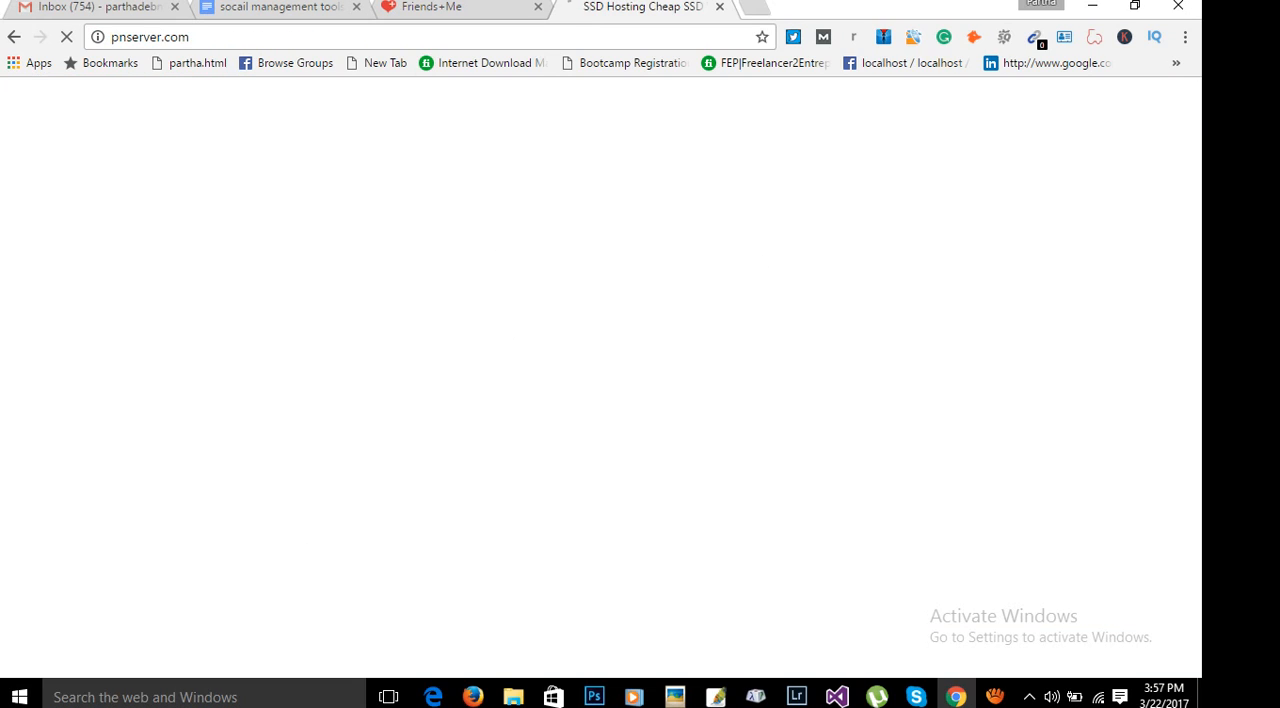
{"action": "left_click", "coordinate": [578, 38]}
{"action": "right_click", "coordinate": [170, 37]}
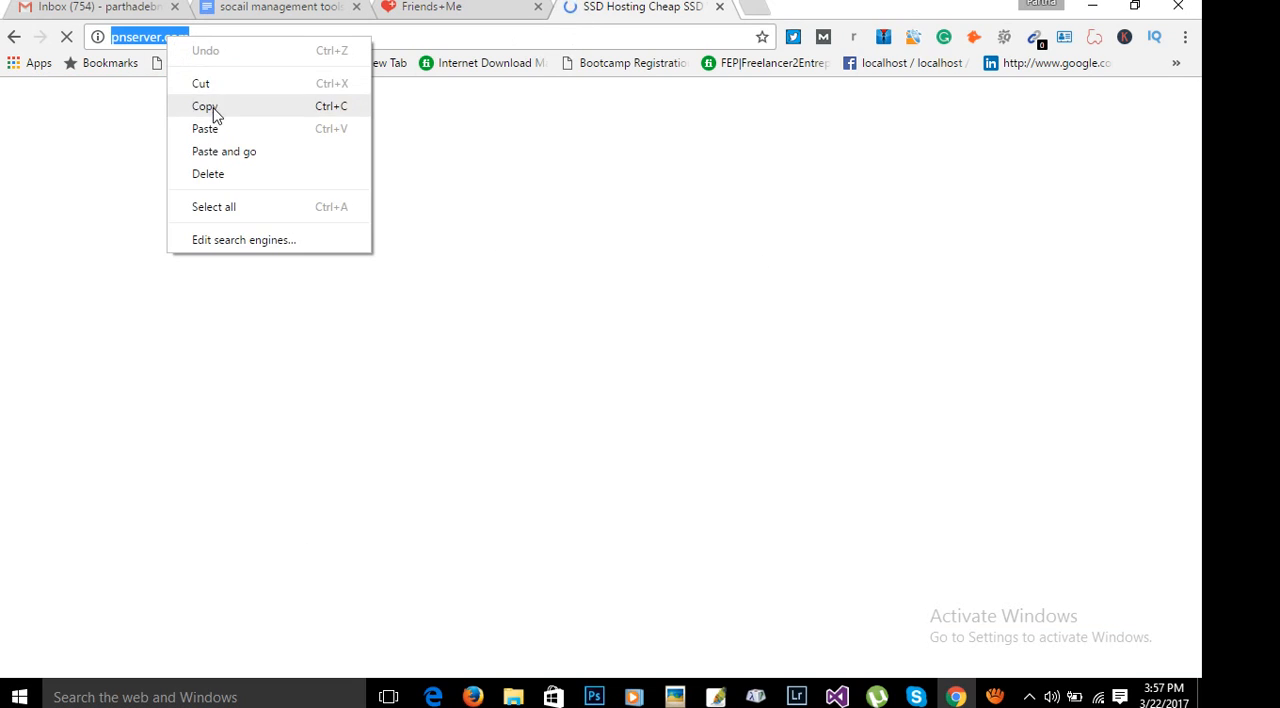
{"action": "left_click", "coordinate": [214, 114]}
Attach the copied pnserver.com link to the new post in the Friends+Me queue.
{"action": "left_click", "coordinate": [430, 7]}
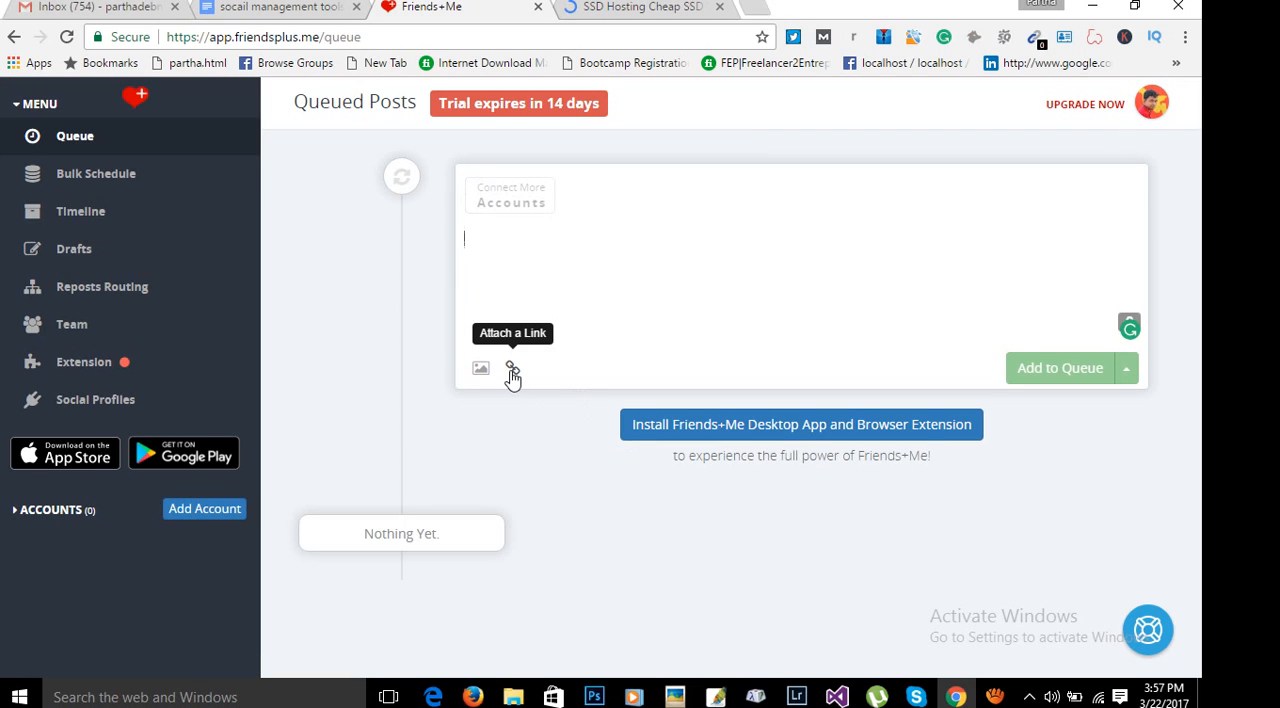
{"action": "left_click", "coordinate": [512, 370]}
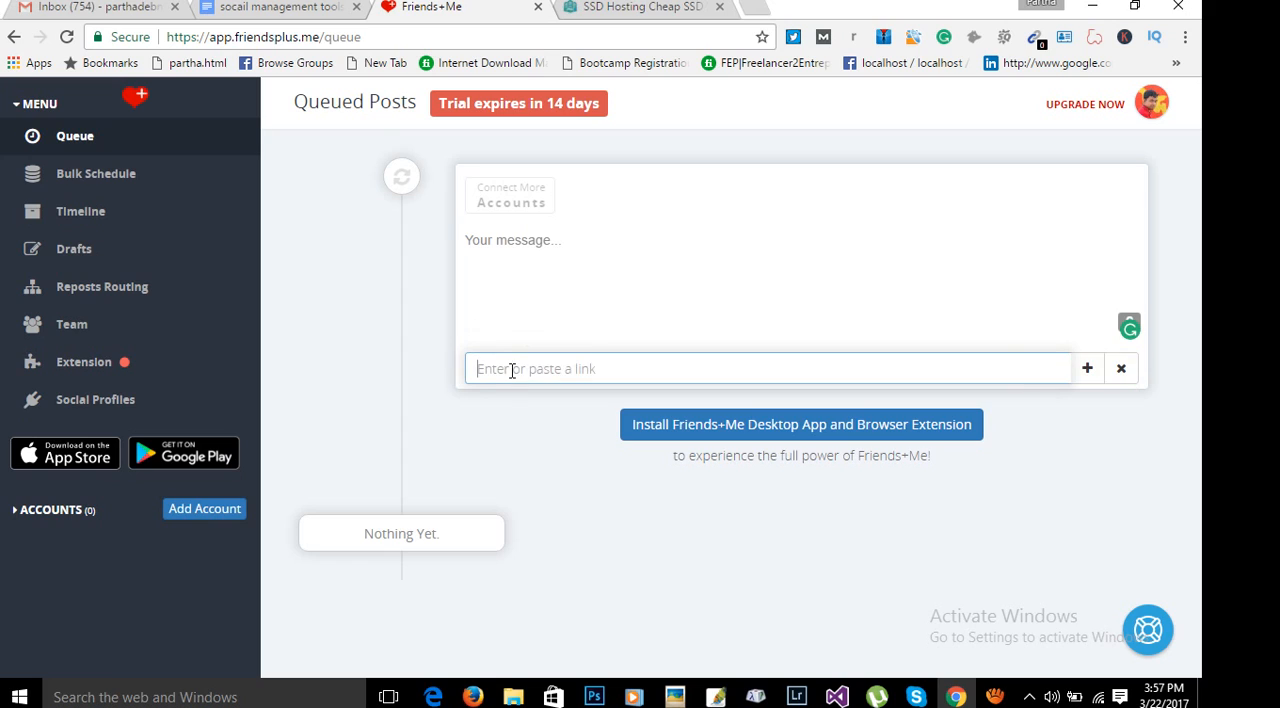
{"action": "right_click", "coordinate": [511, 371]}
{"action": "left_click", "coordinate": [558, 485]}
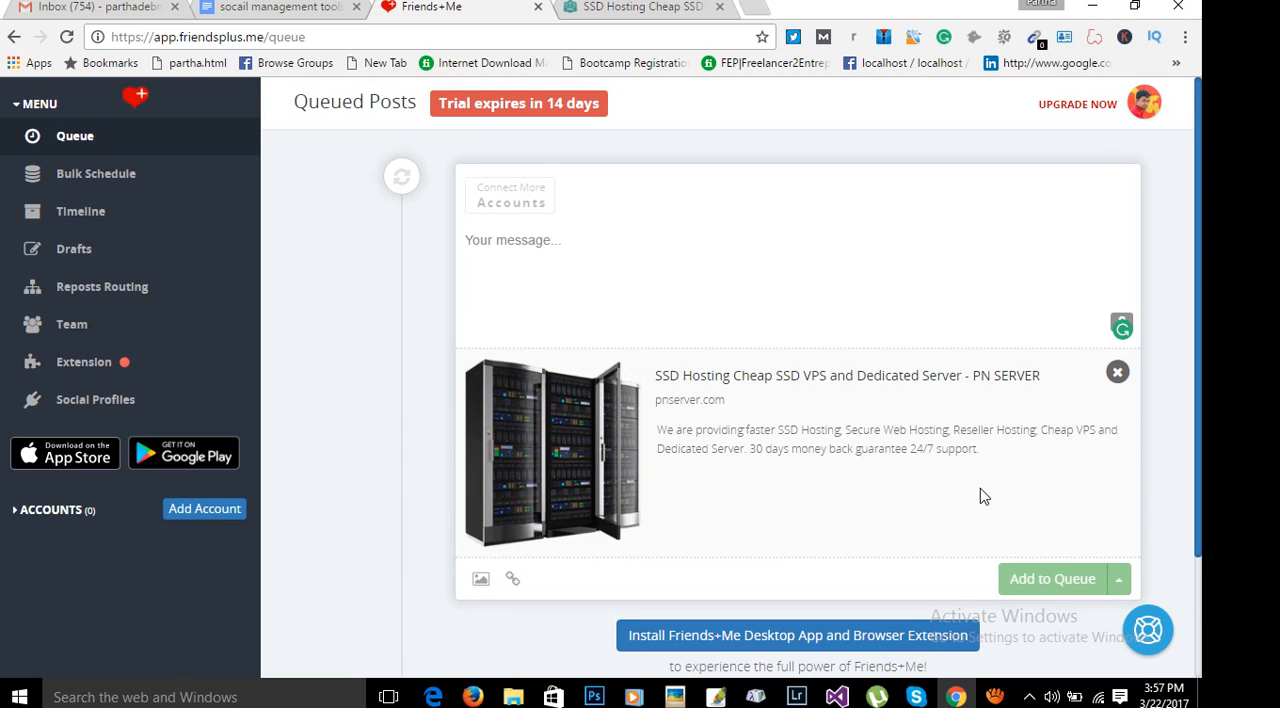
Write "best web hosting" as the post's message and check whether the post can be added to the queue.
{"action": "left_click", "coordinate": [543, 272]}
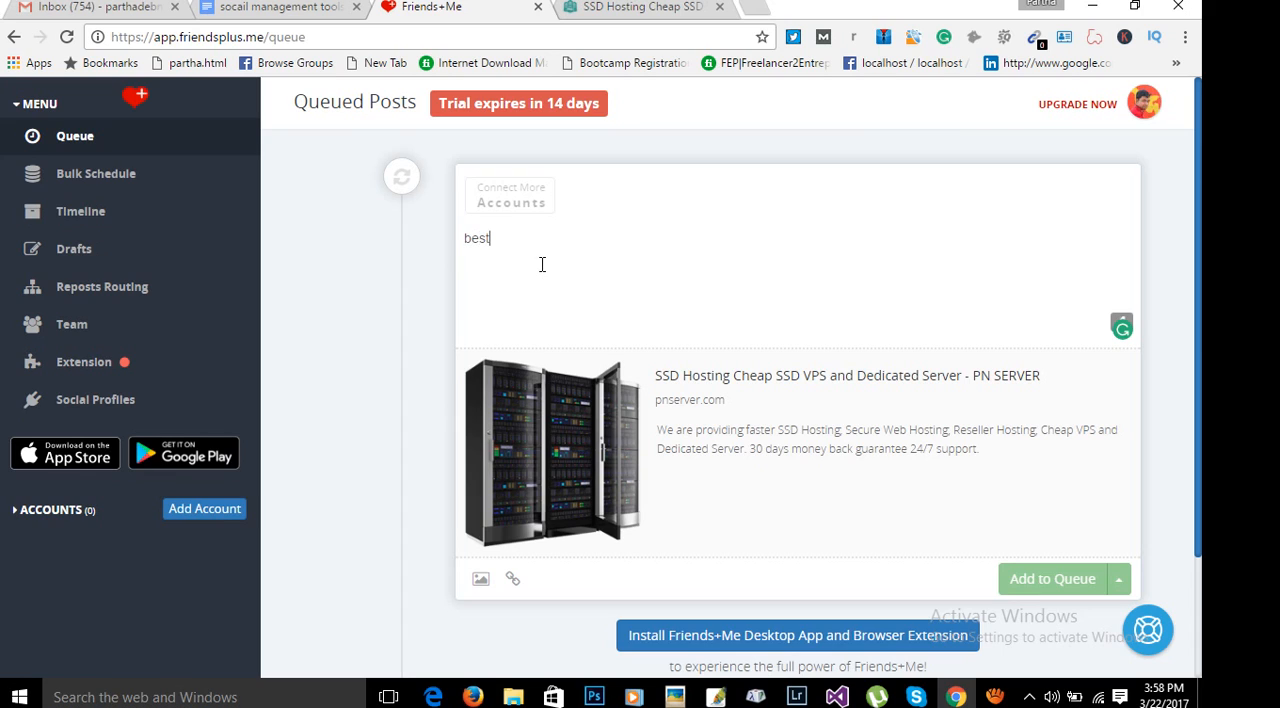
{"action": "type", "text": "best web hosting"}
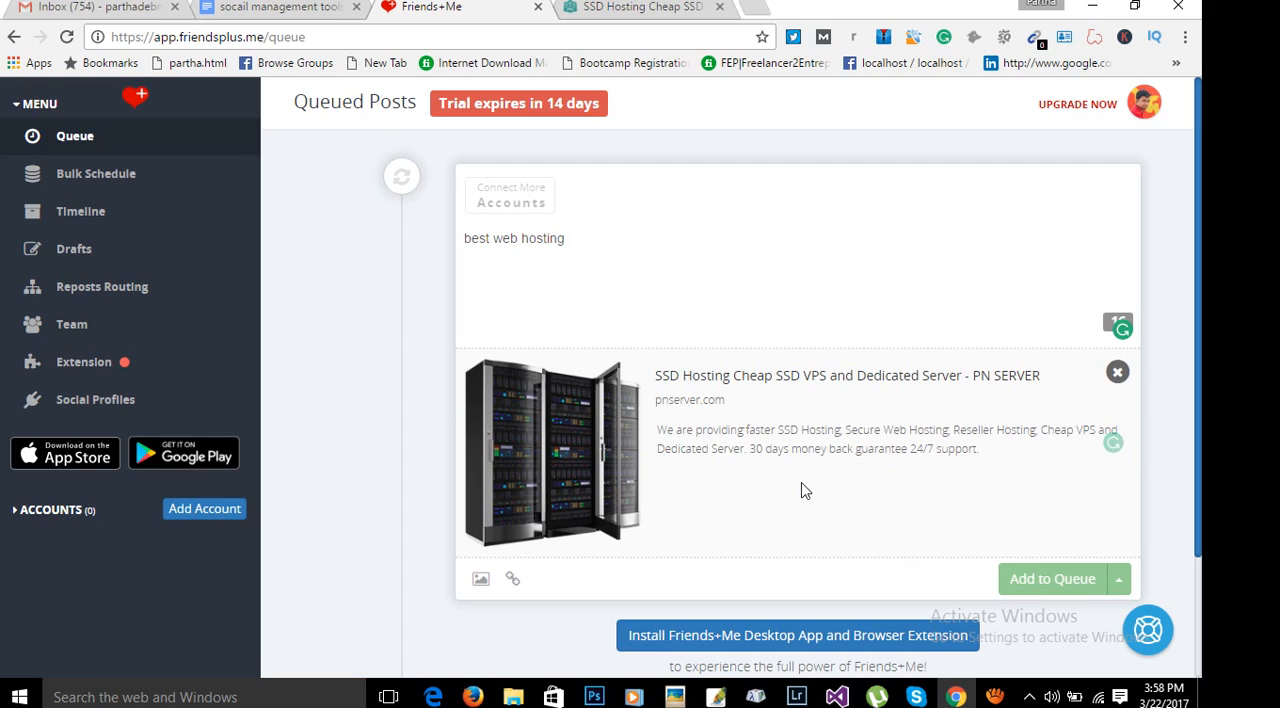
{"action": "scroll", "coordinate": [800, 330], "scroll_direction": "down", "scroll_amount": 2}
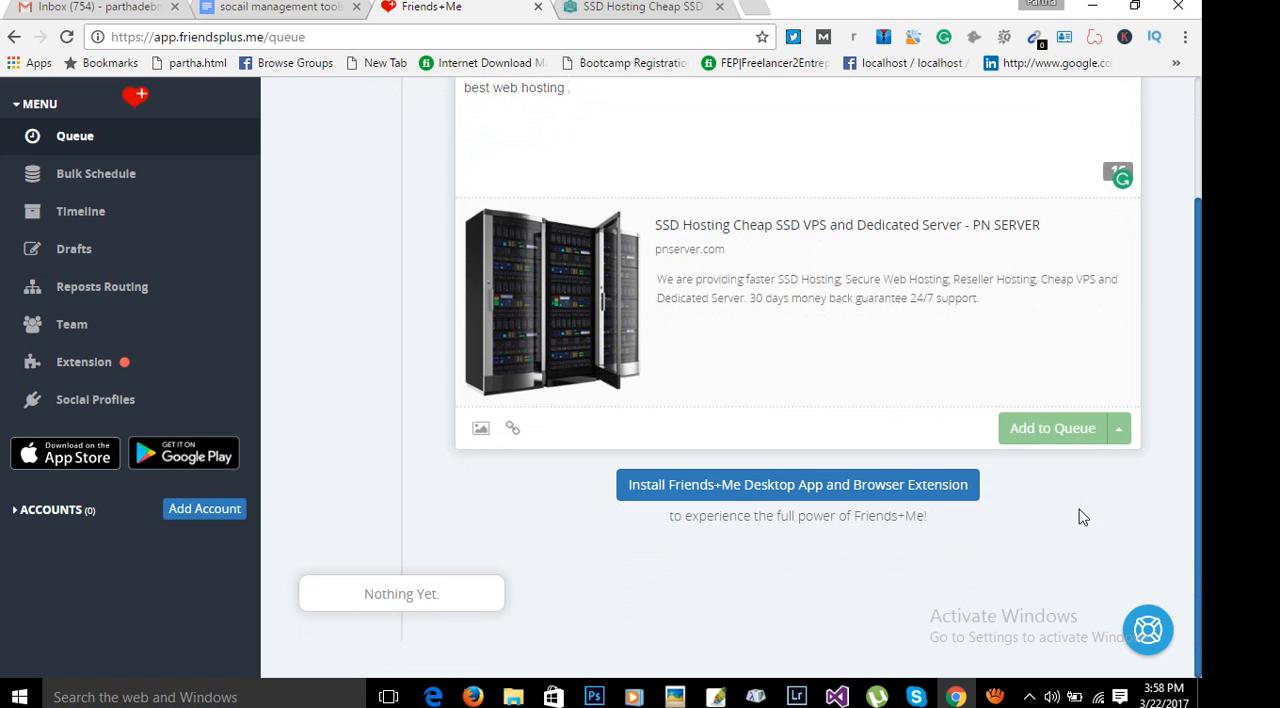
{"action": "scroll", "coordinate": [1026, 449], "scroll_direction": "up", "scroll_amount": 1}
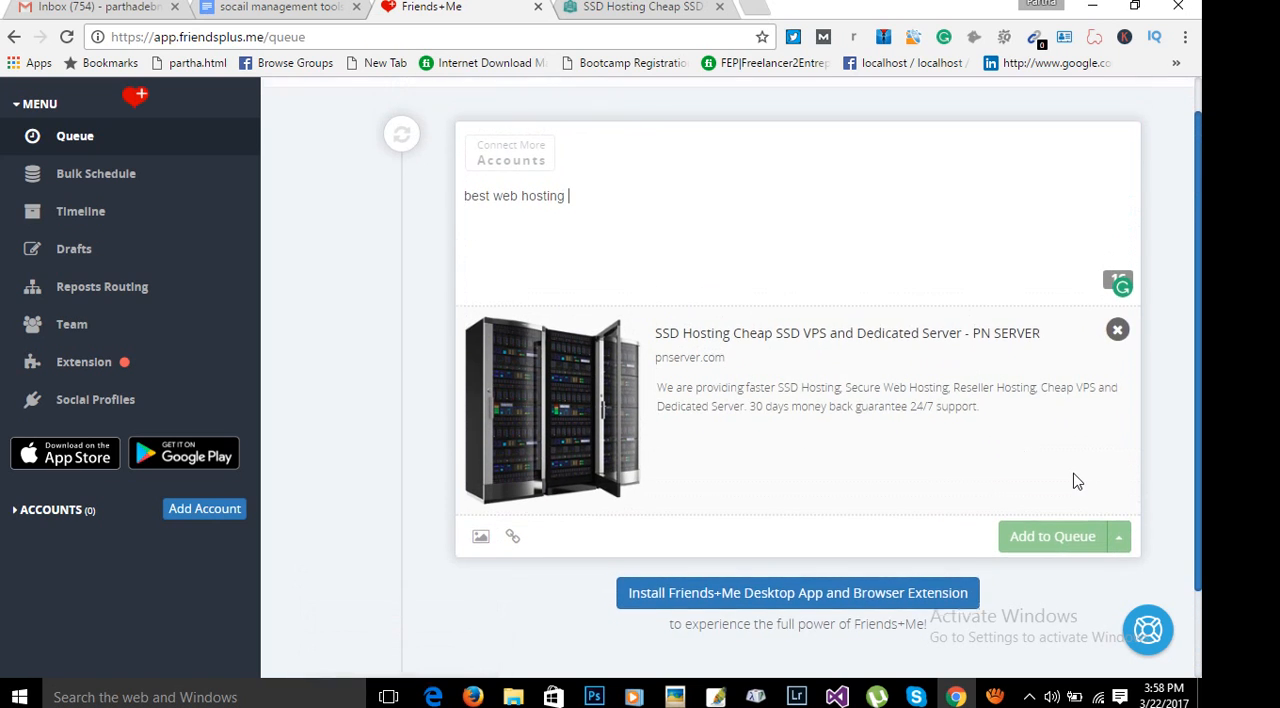
{"action": "scroll", "coordinate": [1070, 476], "scroll_direction": "up", "scroll_amount": 1}
{"action": "scroll", "coordinate": [1064, 462], "scroll_direction": "down", "scroll_amount": 2}
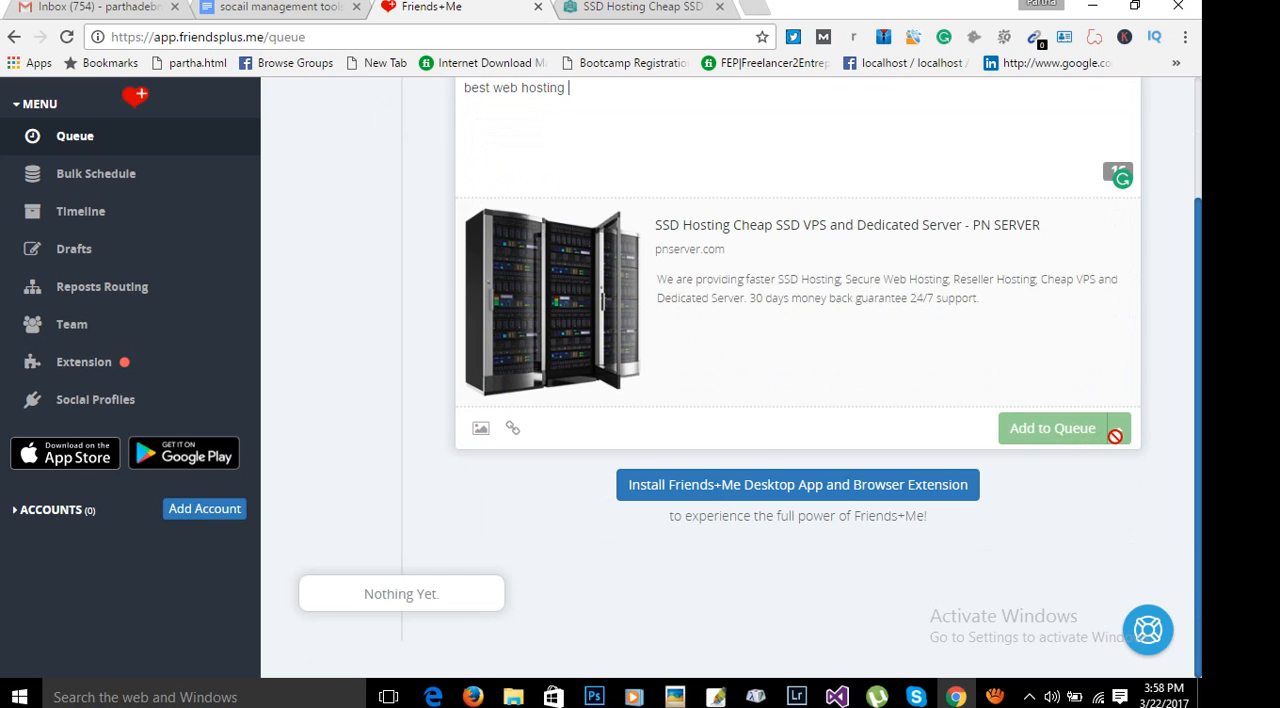
{"action": "scroll", "coordinate": [1114, 436], "scroll_direction": "up", "scroll_amount": 2}
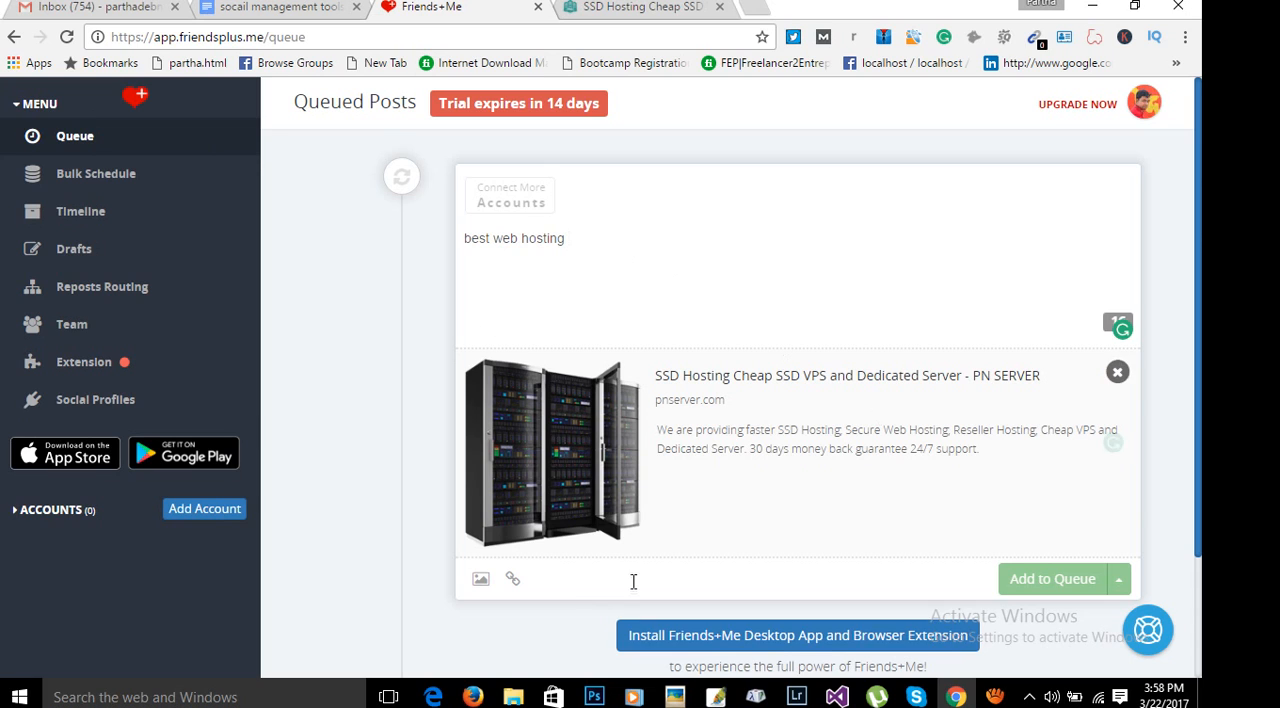
Review the connected profiles, billable profiles and monthly price in the Social Profiles overview.
{"action": "left_click", "coordinate": [115, 405]}
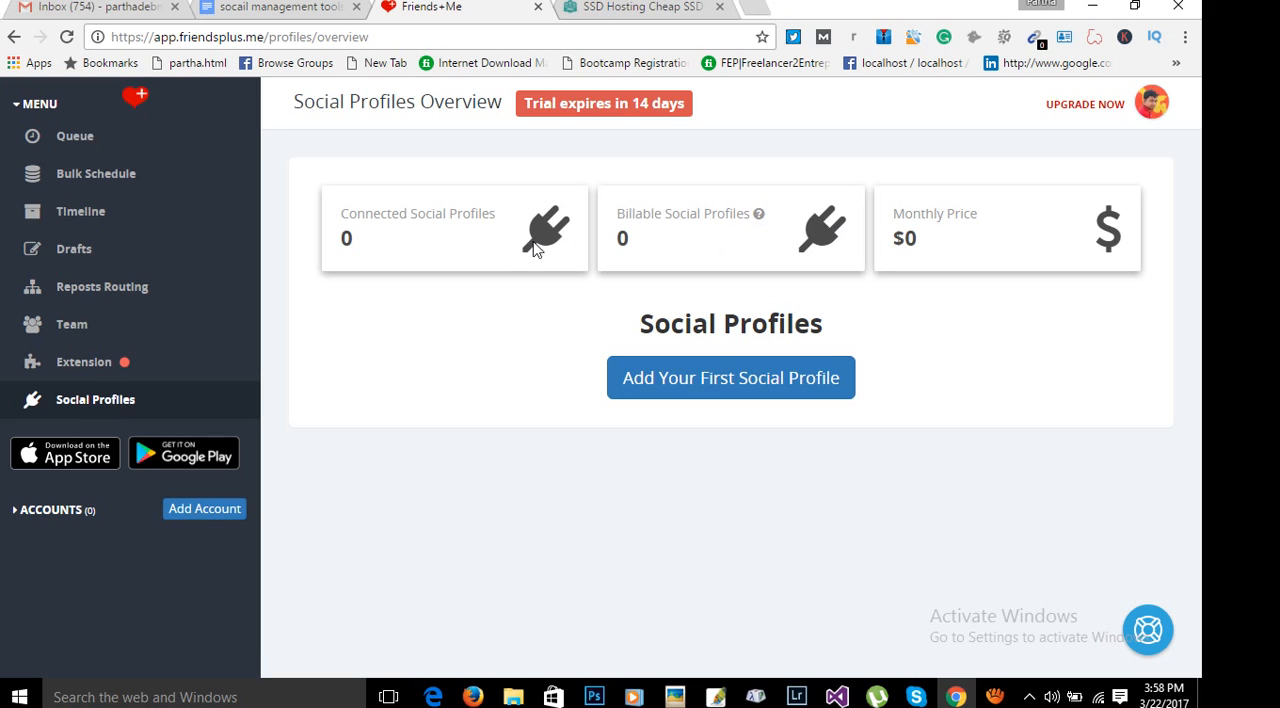
{"action": "left_click_drag", "start_coordinate": [387, 213], "coordinate": [470, 215]}
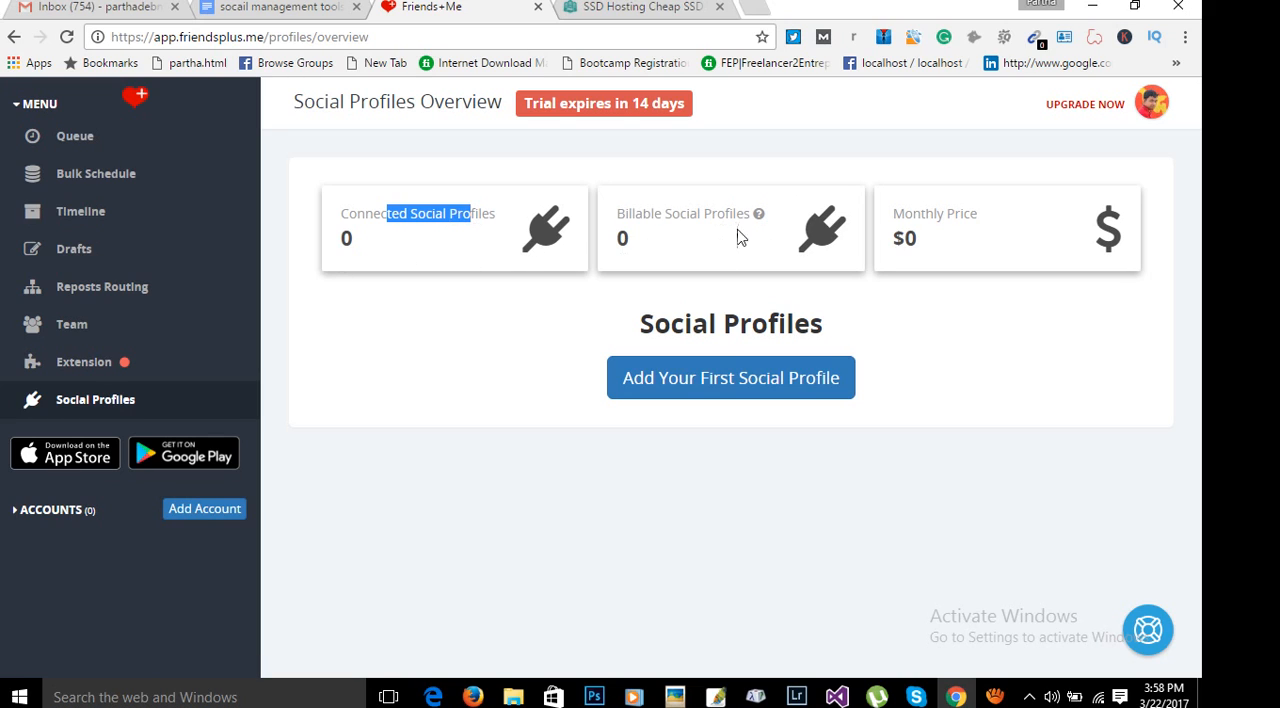
{"action": "left_click_drag", "start_coordinate": [616, 213], "coordinate": [766, 218]}
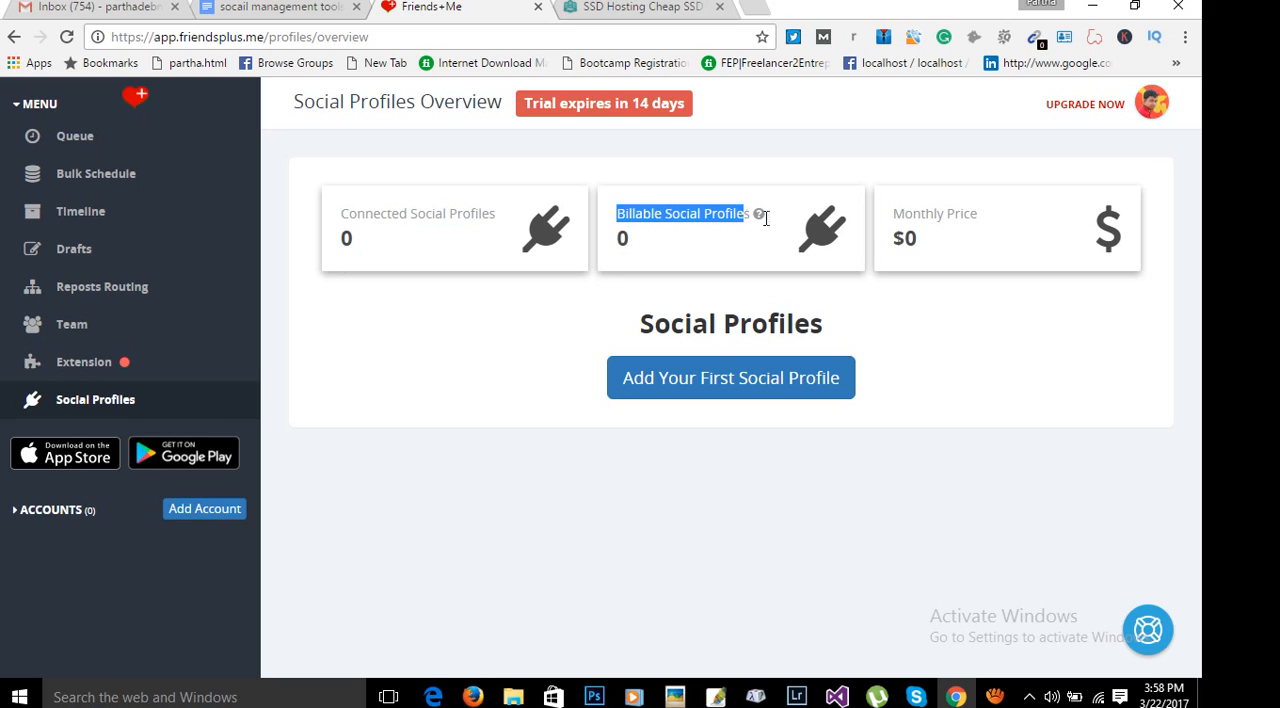
{"action": "left_click_drag", "start_coordinate": [893, 213], "coordinate": [978, 214]}
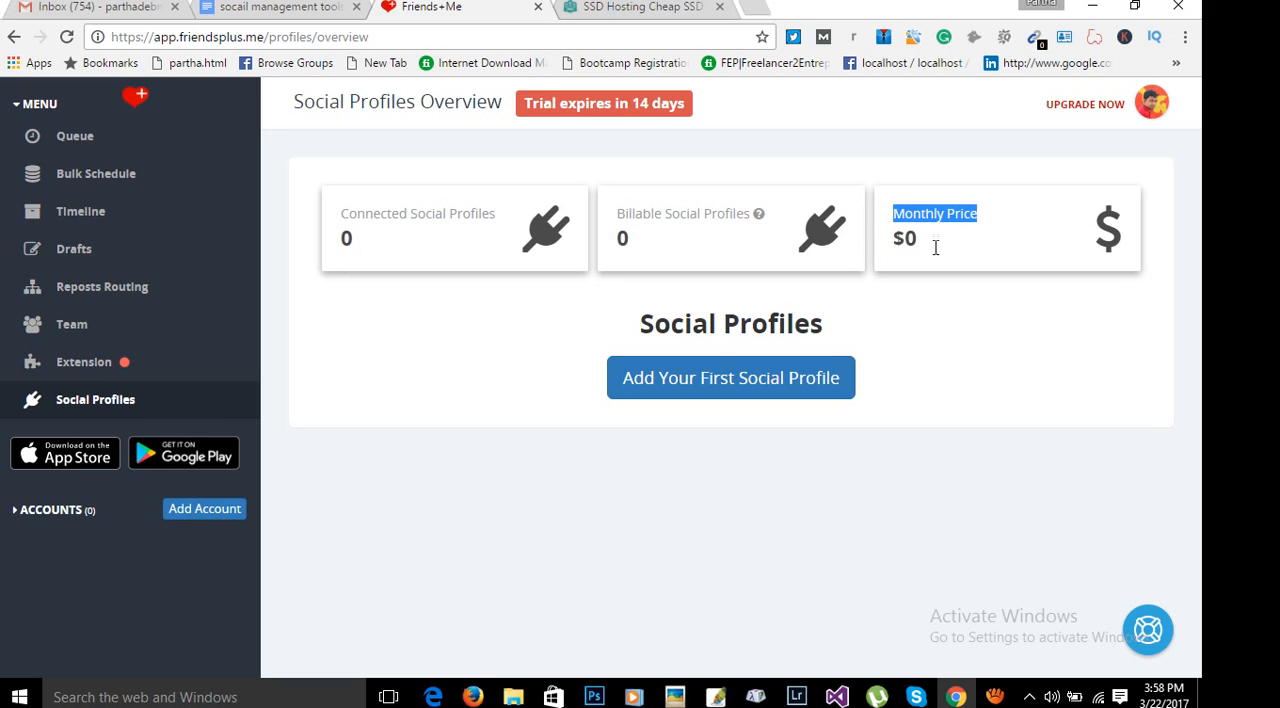
{"action": "left_click", "coordinate": [916, 336]}
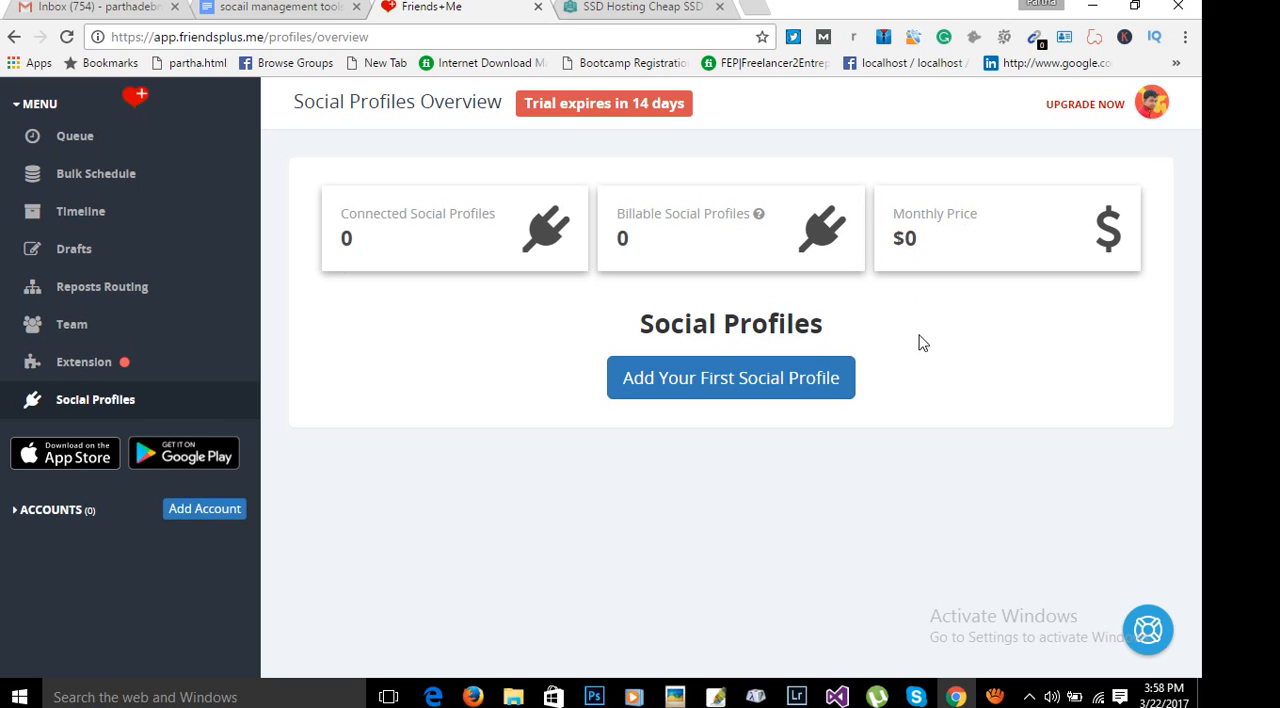
Connect the signed-in Facebook profile as the first social profile, allowing public posting and management of pages and groups.
{"action": "left_click", "coordinate": [716, 390]}
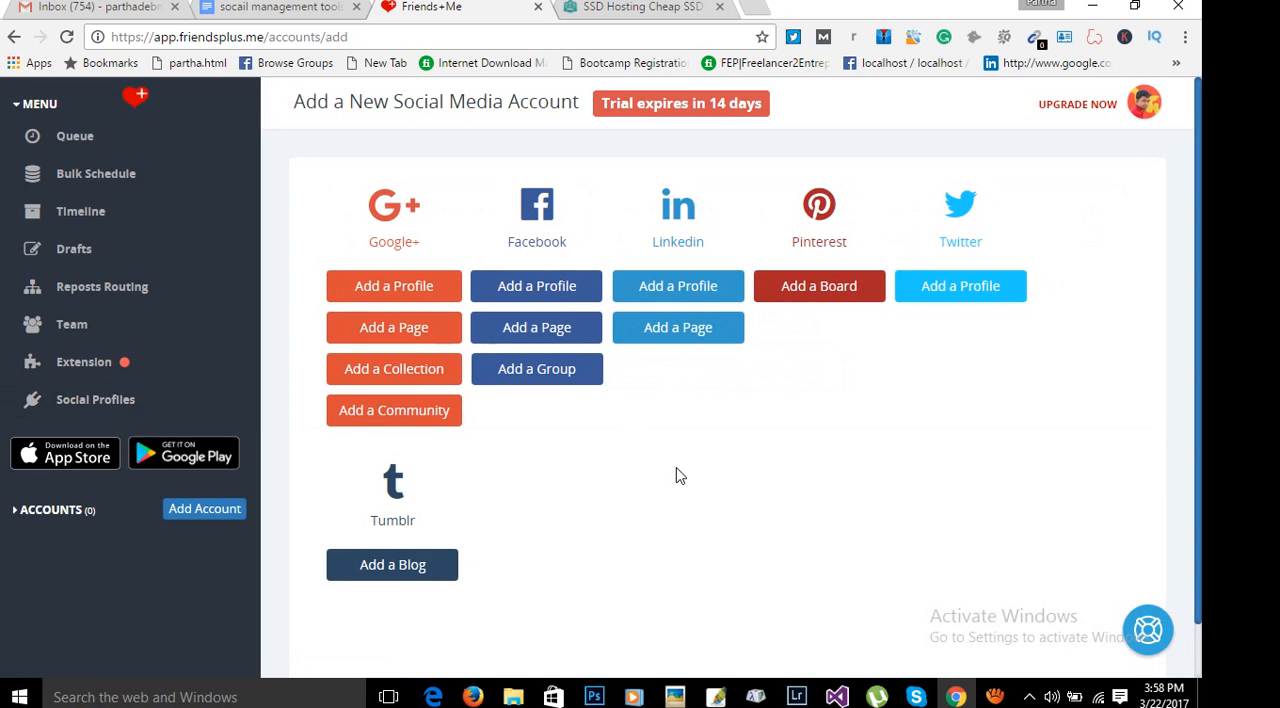
{"action": "left_click", "coordinate": [520, 298]}
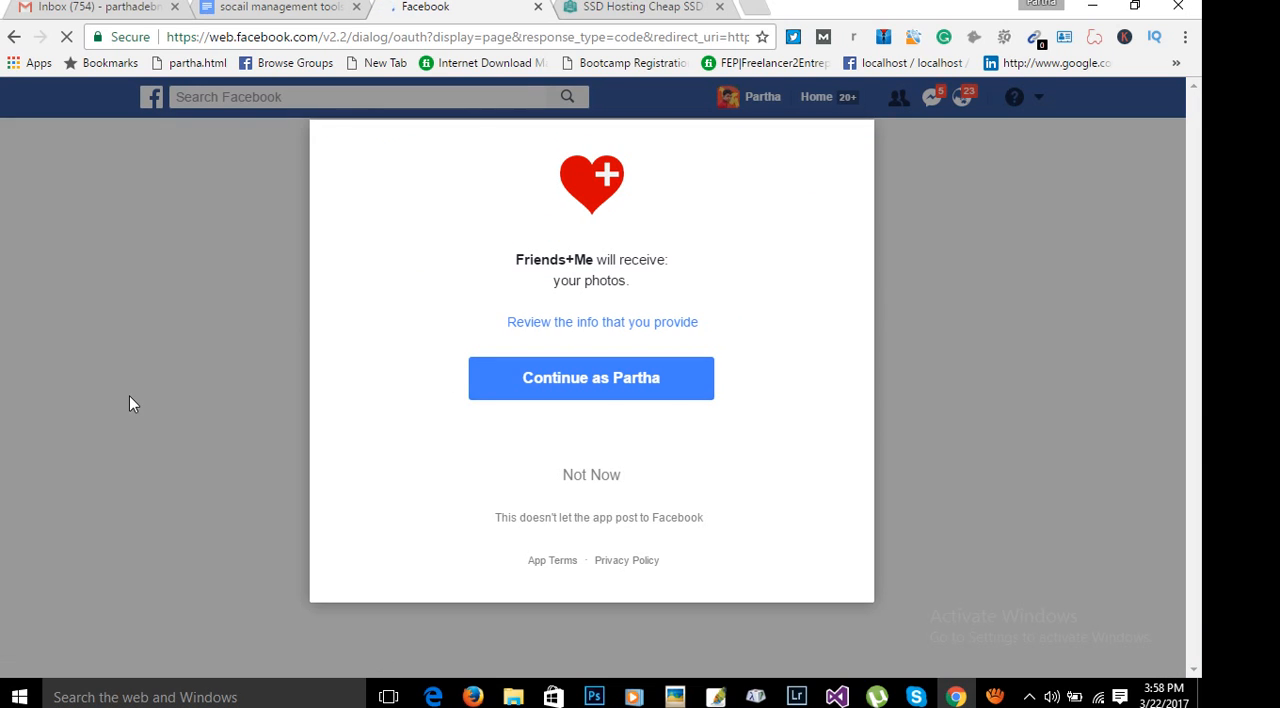
{"action": "left_click", "coordinate": [659, 390]}
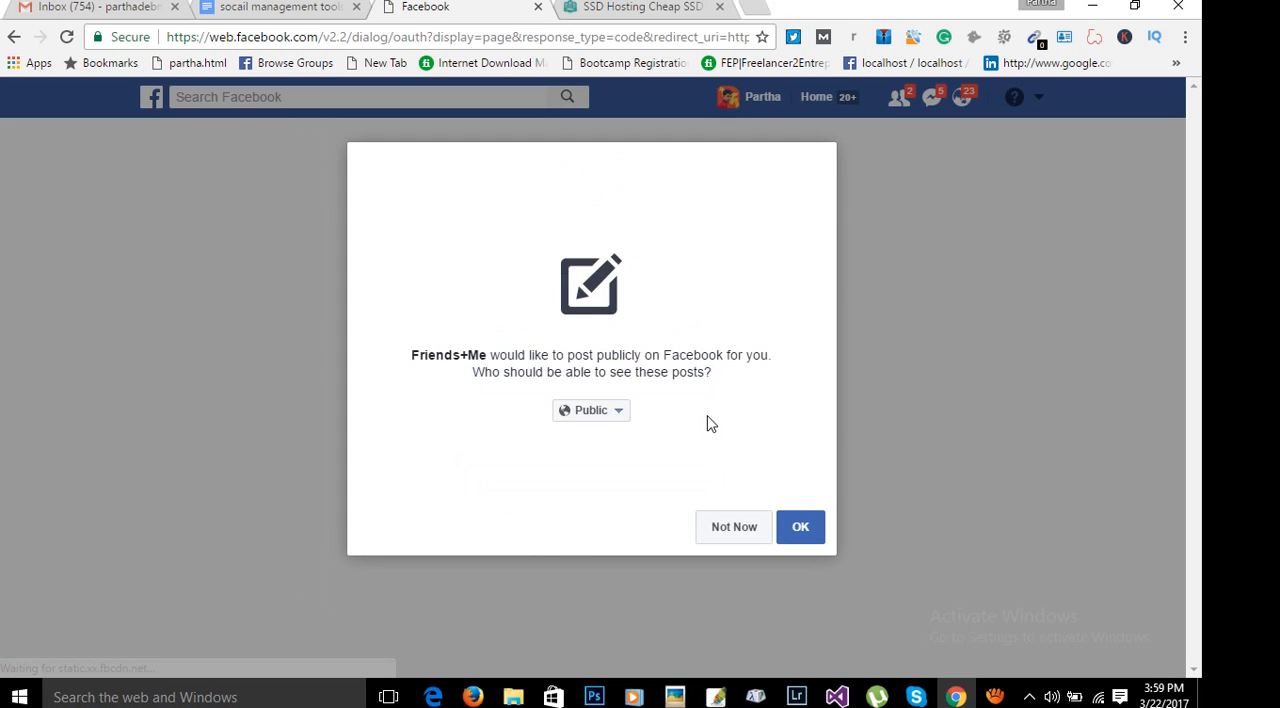
{"action": "left_click", "coordinate": [800, 527]}
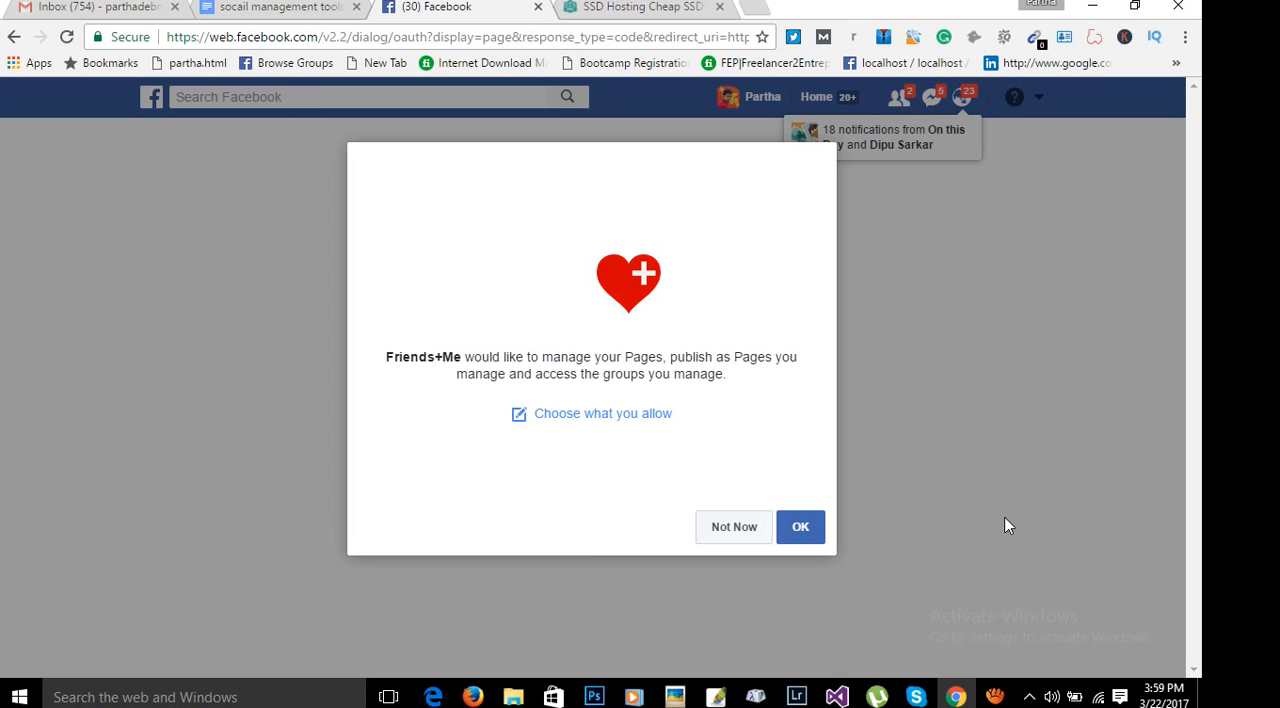
{"action": "left_click", "coordinate": [800, 527]}
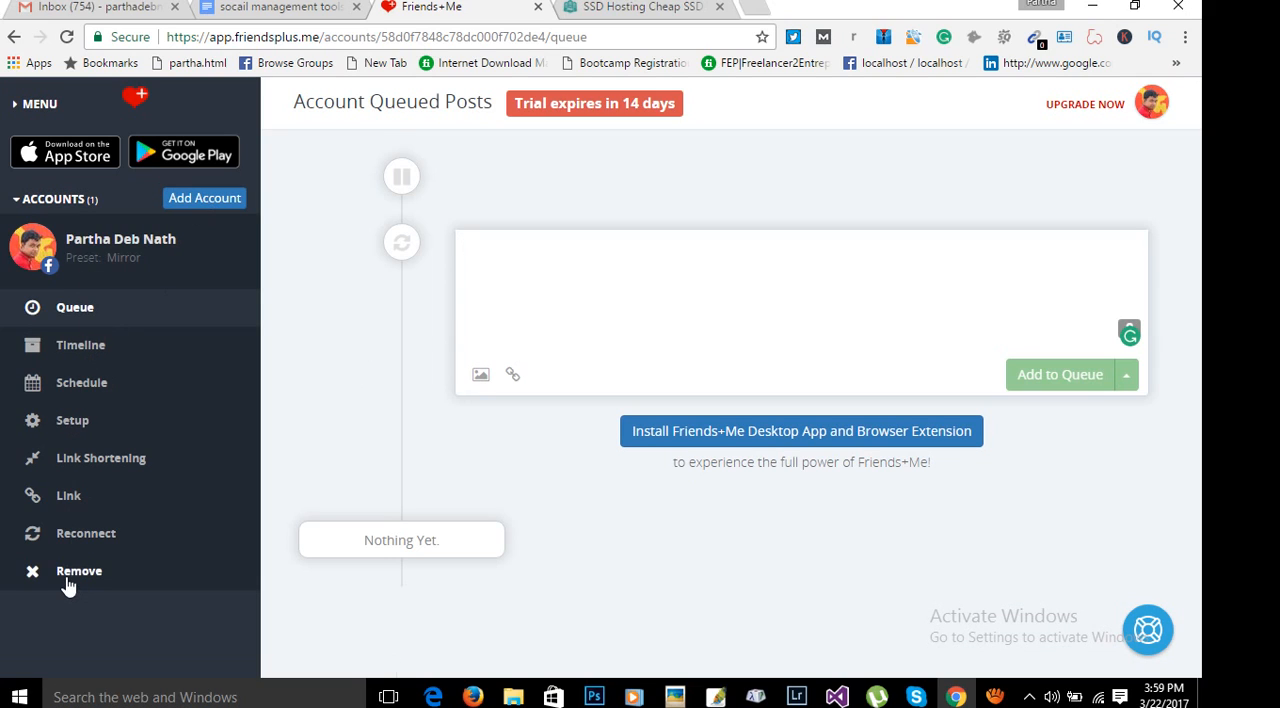
Check the queue, the list of connected social profiles and the networks available for adding another account.
{"action": "left_click", "coordinate": [42, 106]}
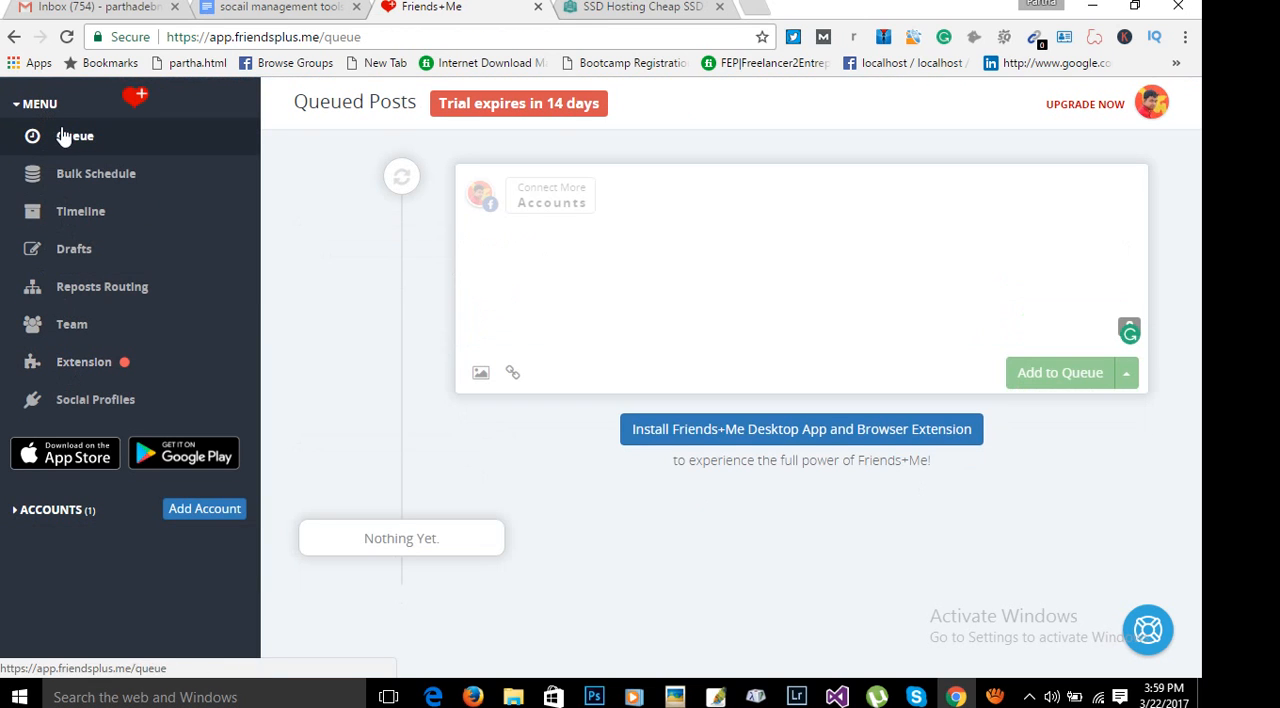
{"action": "left_click", "coordinate": [82, 403]}
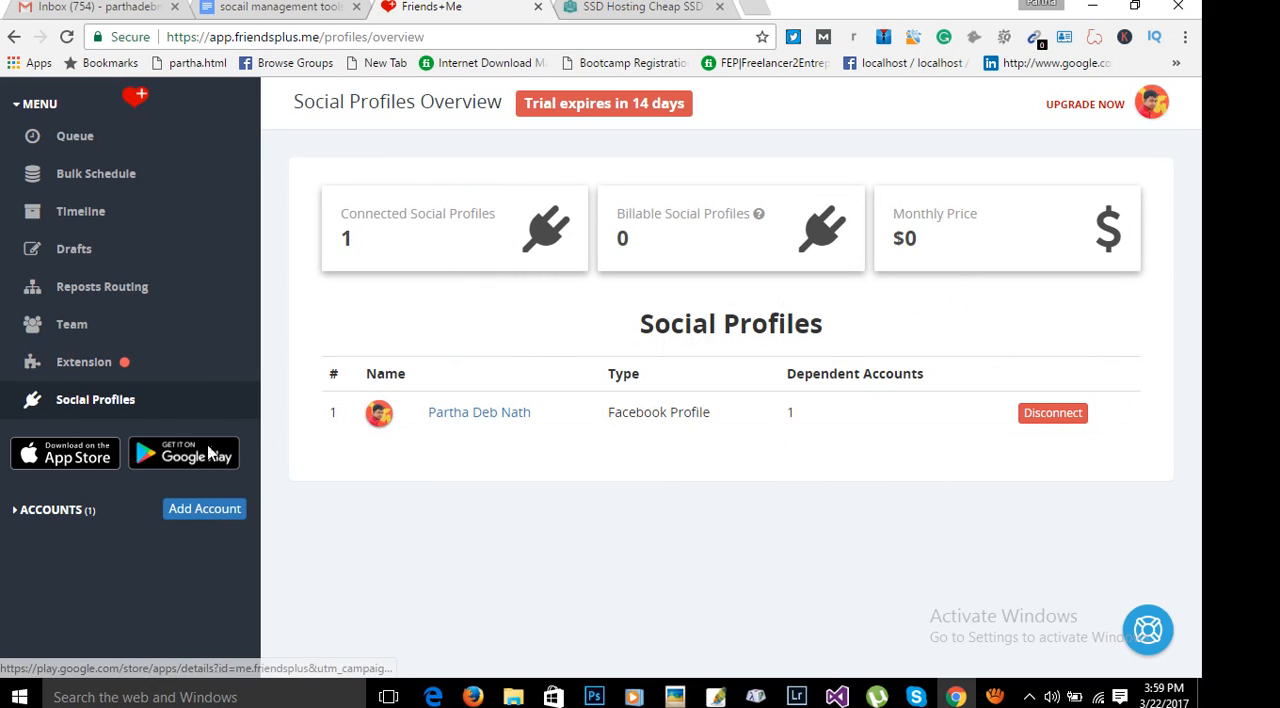
{"action": "left_click", "coordinate": [201, 515]}
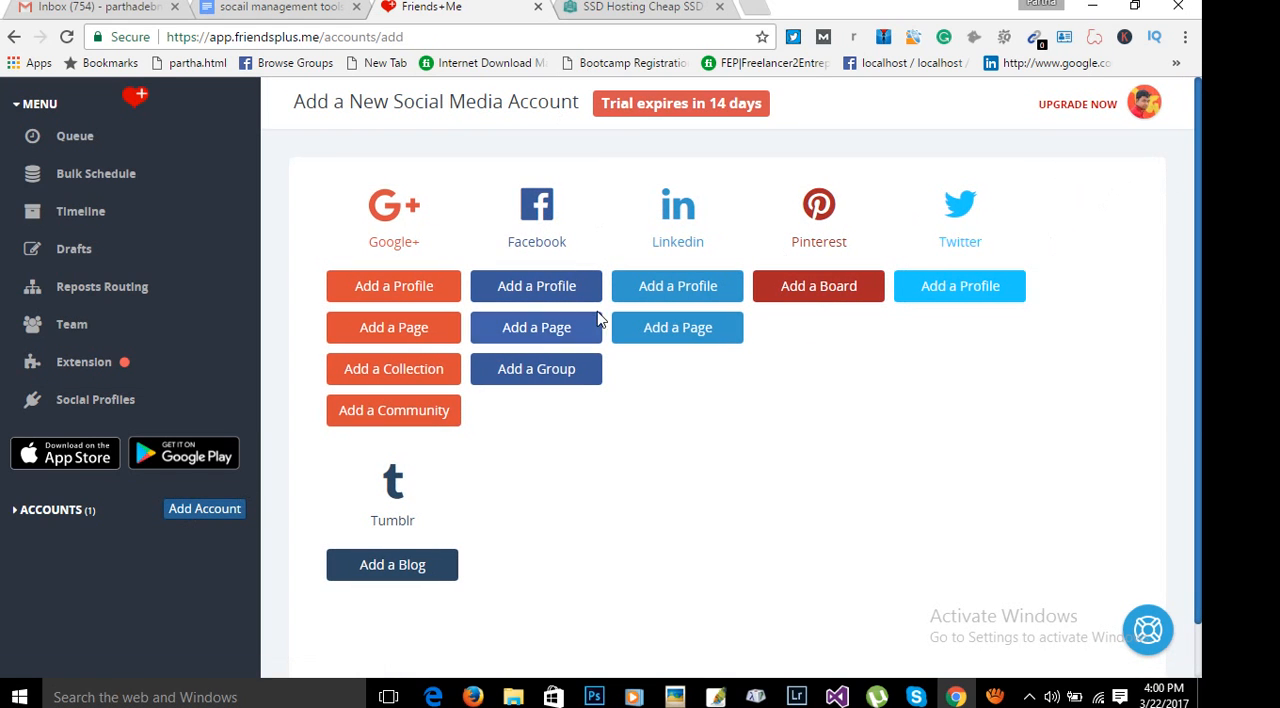
{"action": "left_click", "coordinate": [78, 141]}
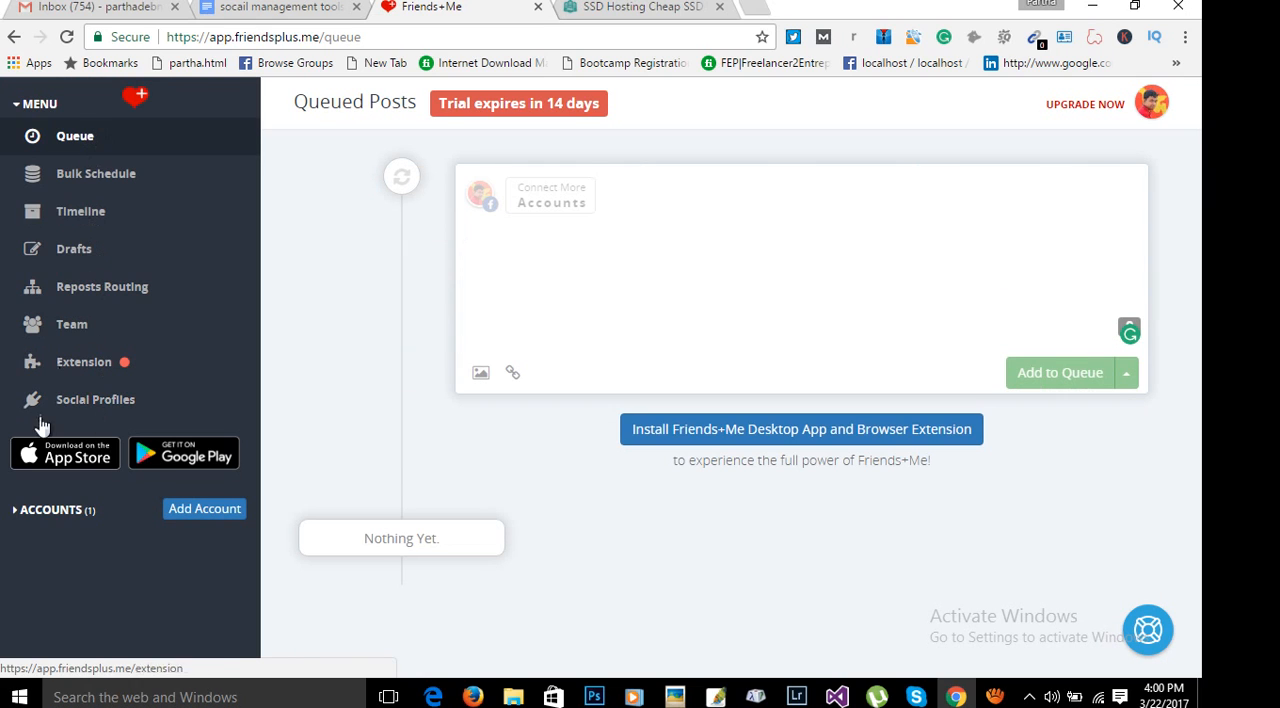
{"action": "left_click", "coordinate": [127, 400]}
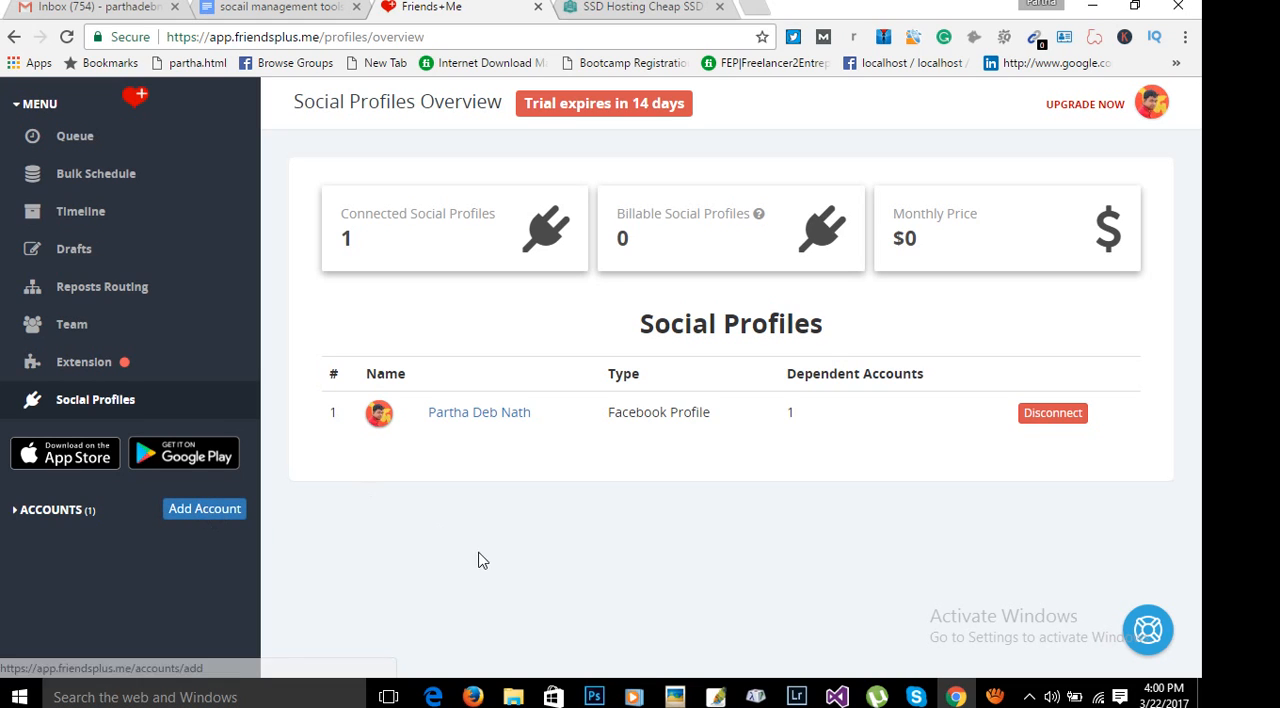
{"action": "left_click", "coordinate": [97, 146]}
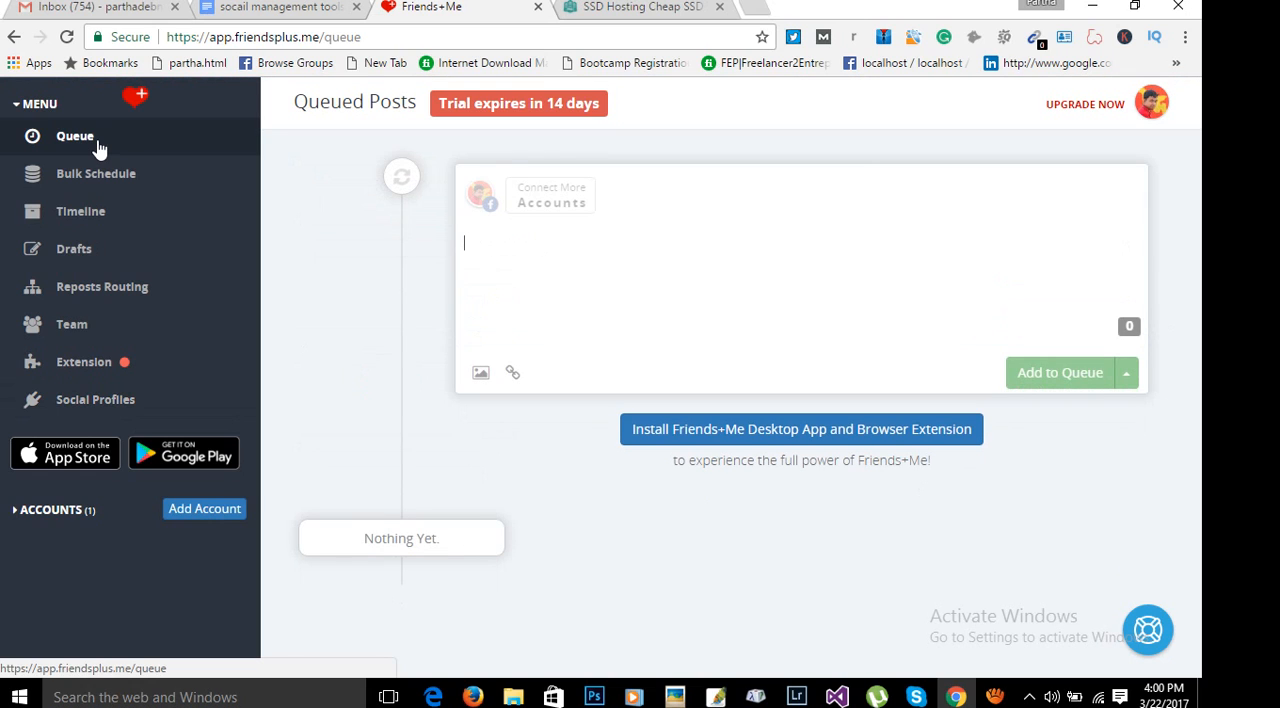
{"action": "right_click", "coordinate": [563, 268]}
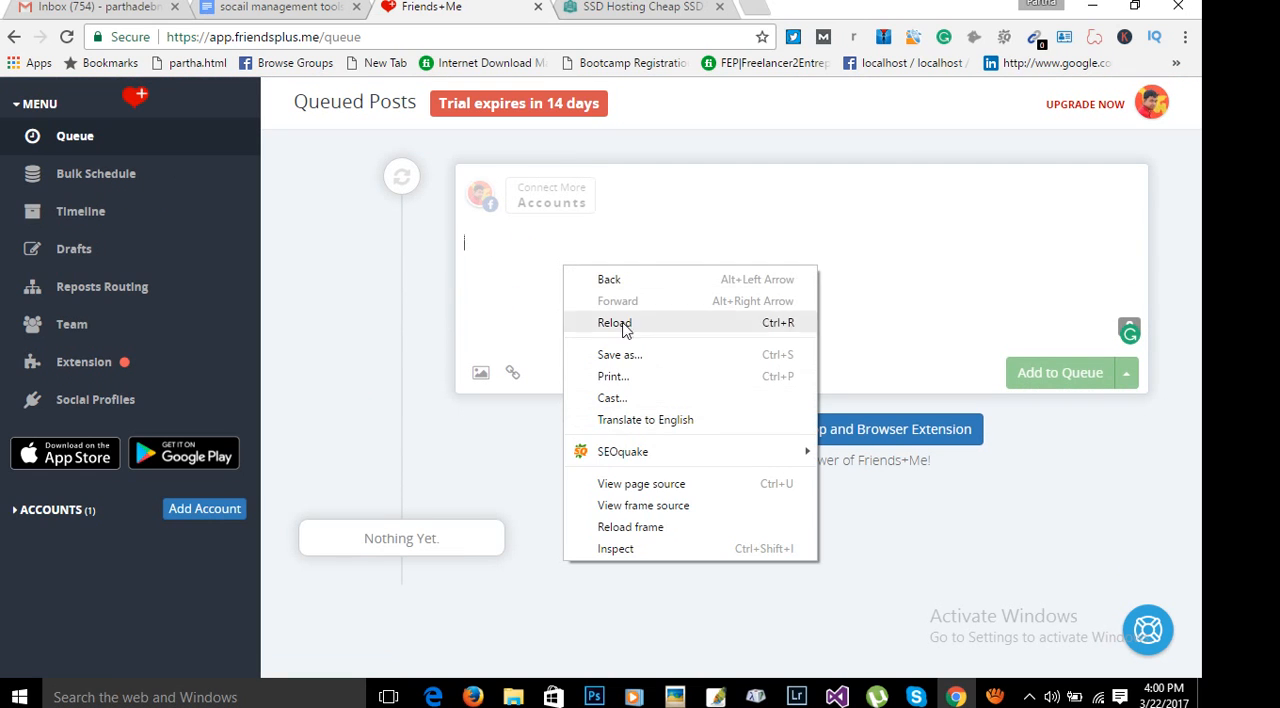
{"action": "left_click", "coordinate": [543, 269]}
{"action": "left_click", "coordinate": [513, 373]}
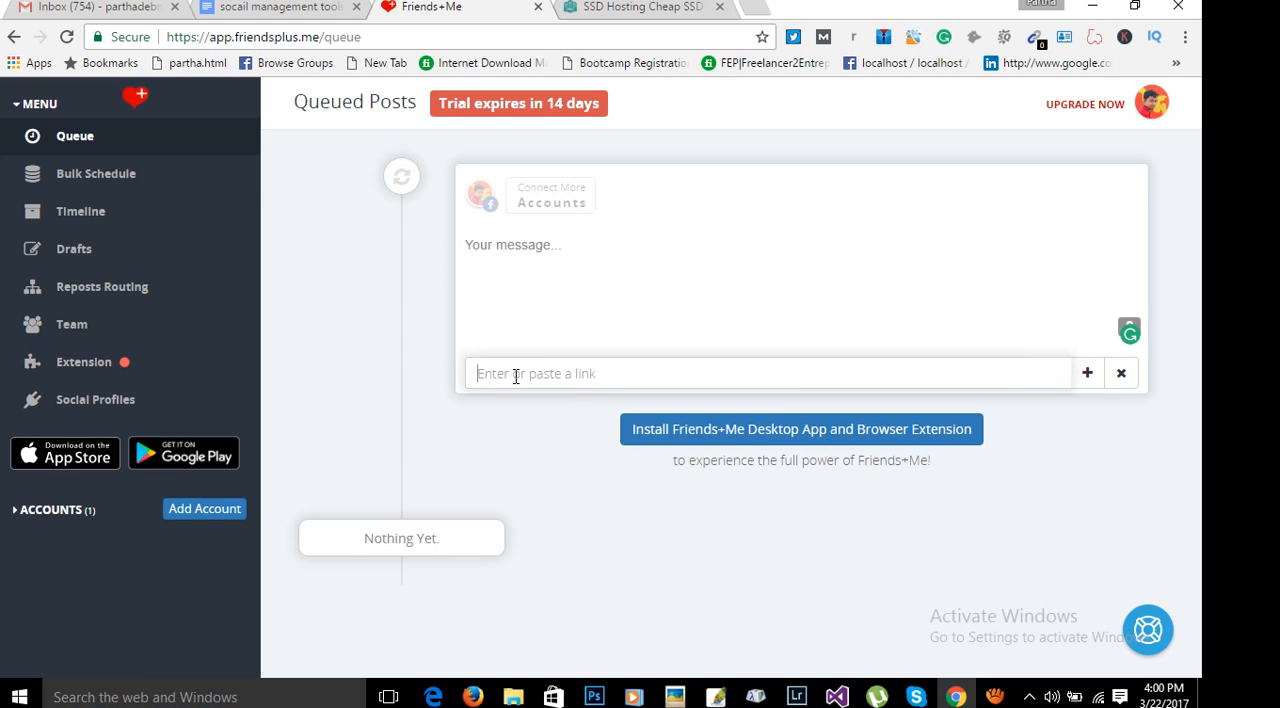
{"action": "right_click", "coordinate": [514, 374]}
{"action": "left_click", "coordinate": [562, 491]}
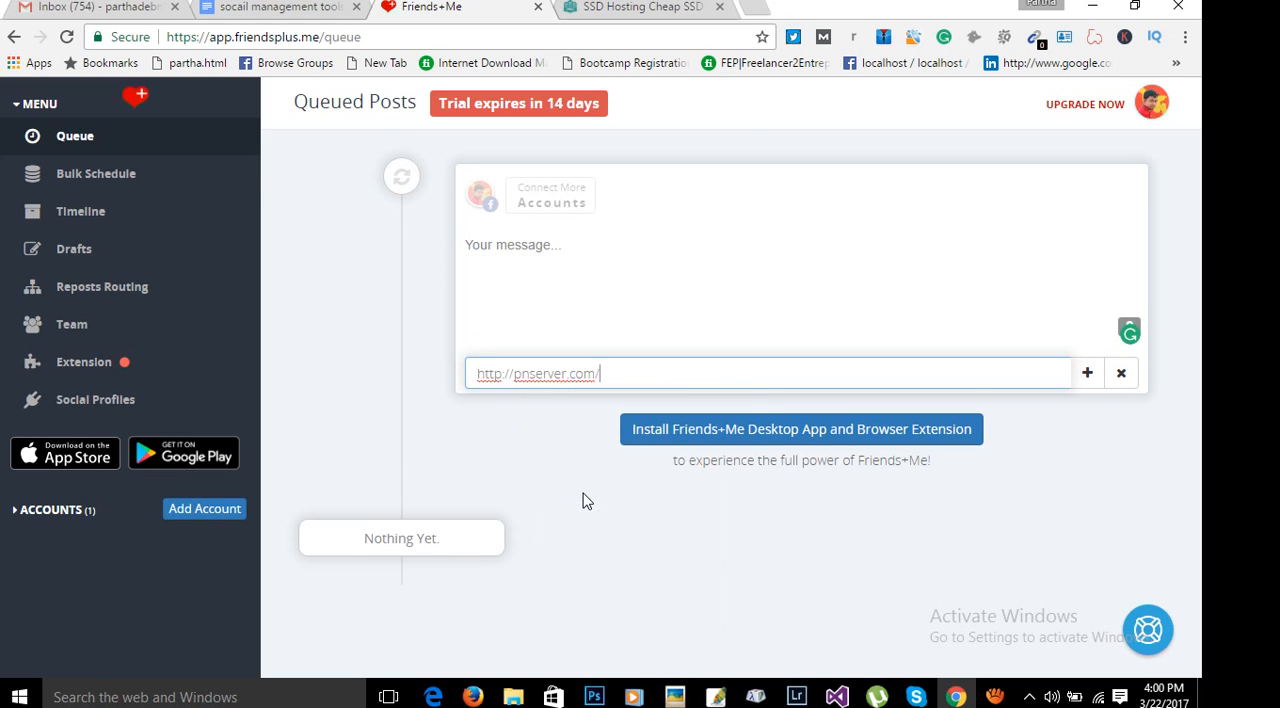
{"action": "left_click", "coordinate": [1087, 376]}
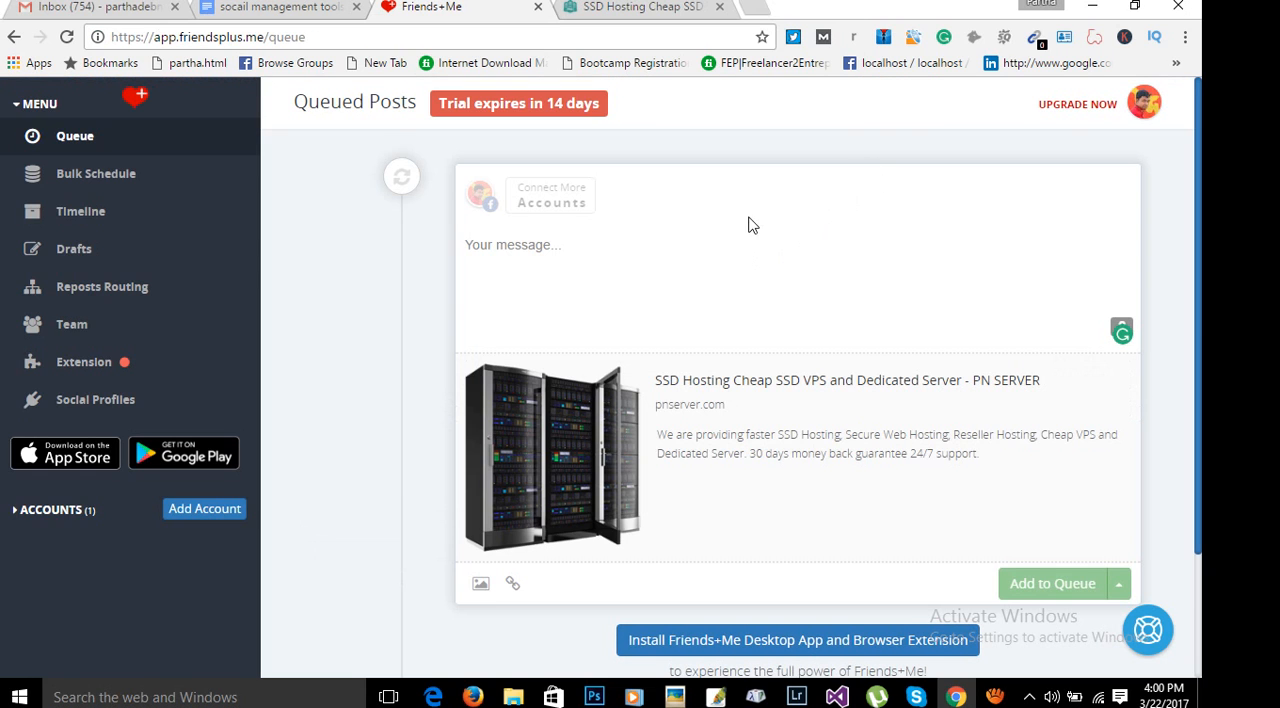
Write "best web hosting" as the message of the queued post above the attached link preview.
{"action": "left_click", "coordinate": [615, 264]}
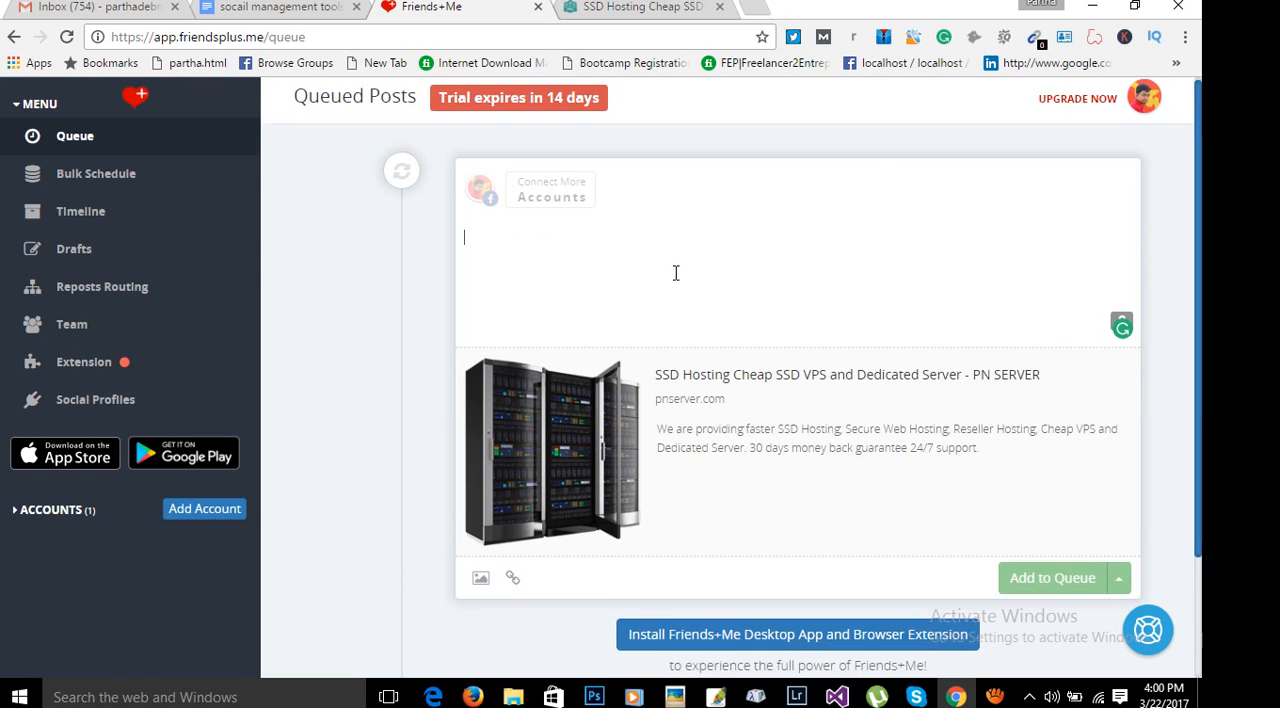
{"action": "scroll", "coordinate": [674, 274], "scroll_direction": "down", "scroll_amount": 1}
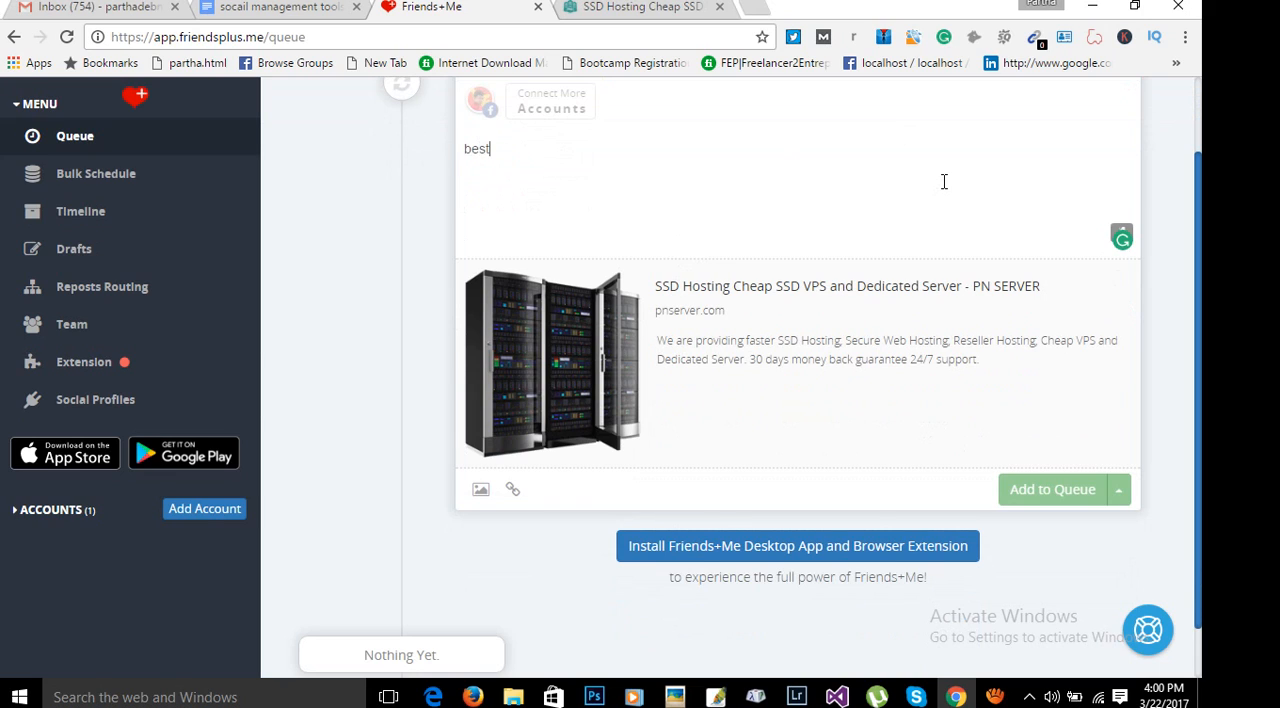
{"action": "type", "text": "best web hosting"}
{"action": "scroll", "coordinate": [834, 463], "scroll_direction": "up", "scroll_amount": 1}
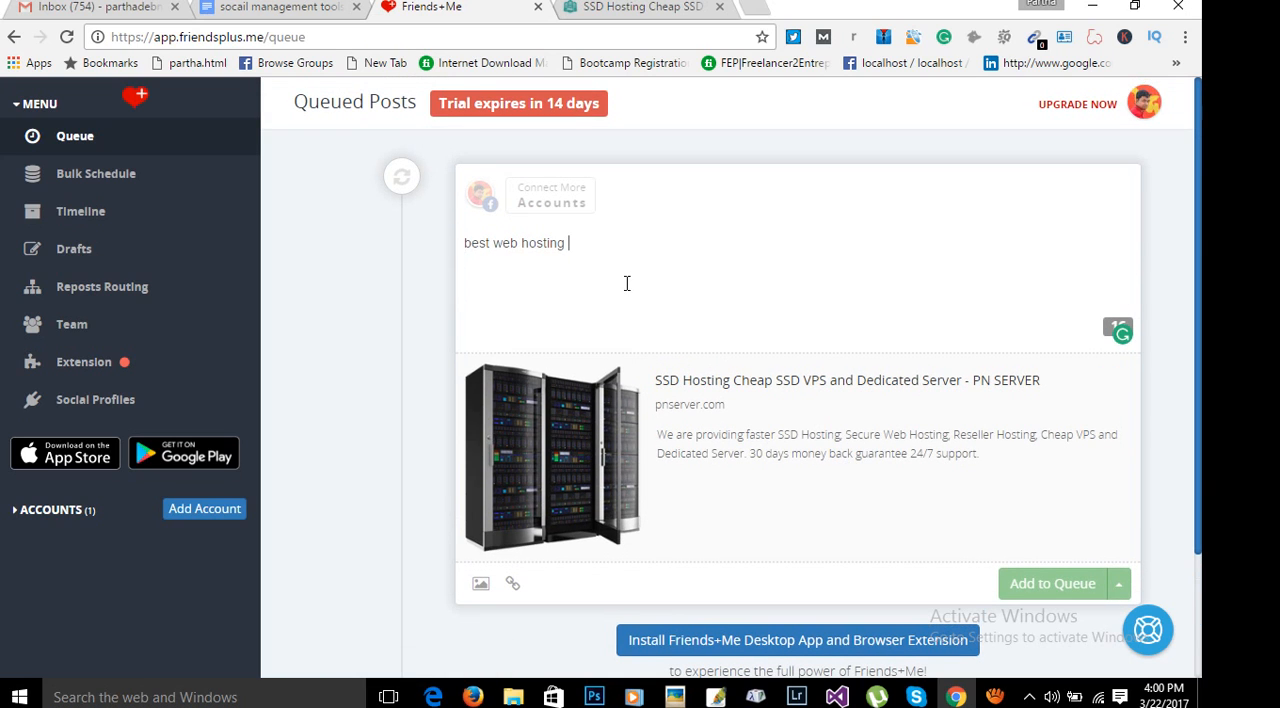
{"action": "scroll", "coordinate": [764, 354], "scroll_direction": "down", "scroll_amount": 1}
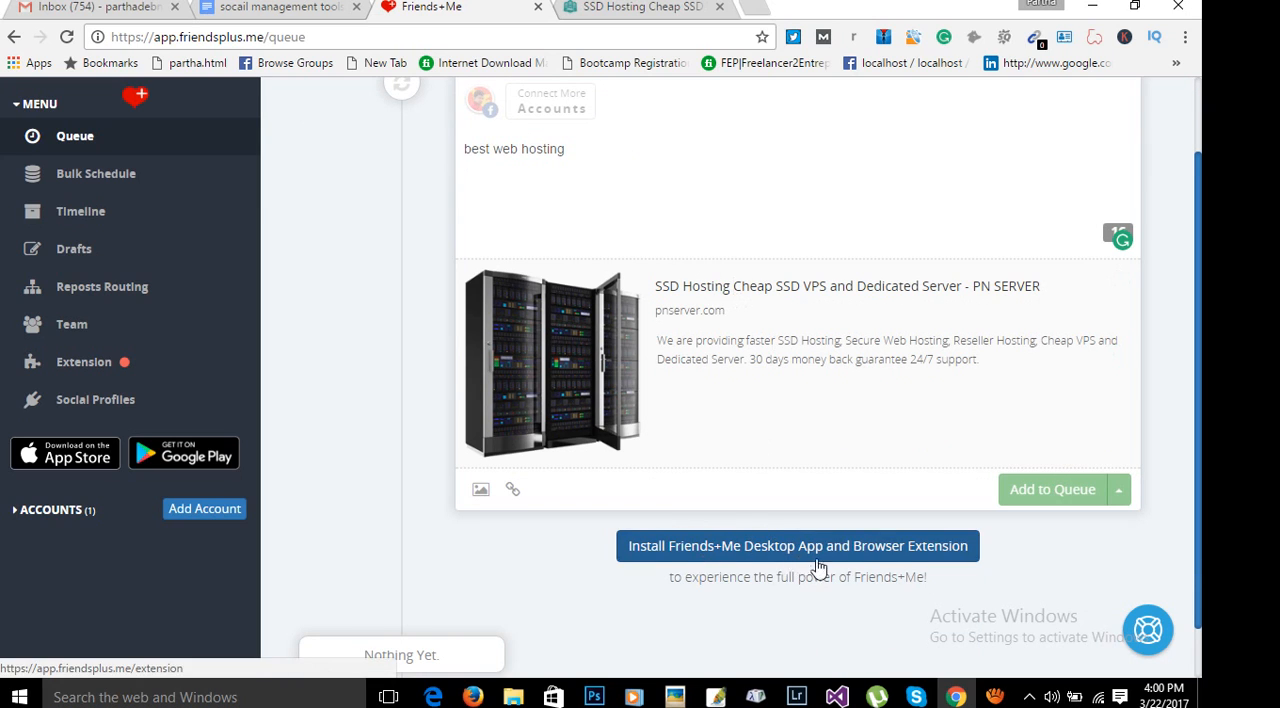
{"action": "scroll", "coordinate": [905, 540], "scroll_direction": "up", "scroll_amount": 1}
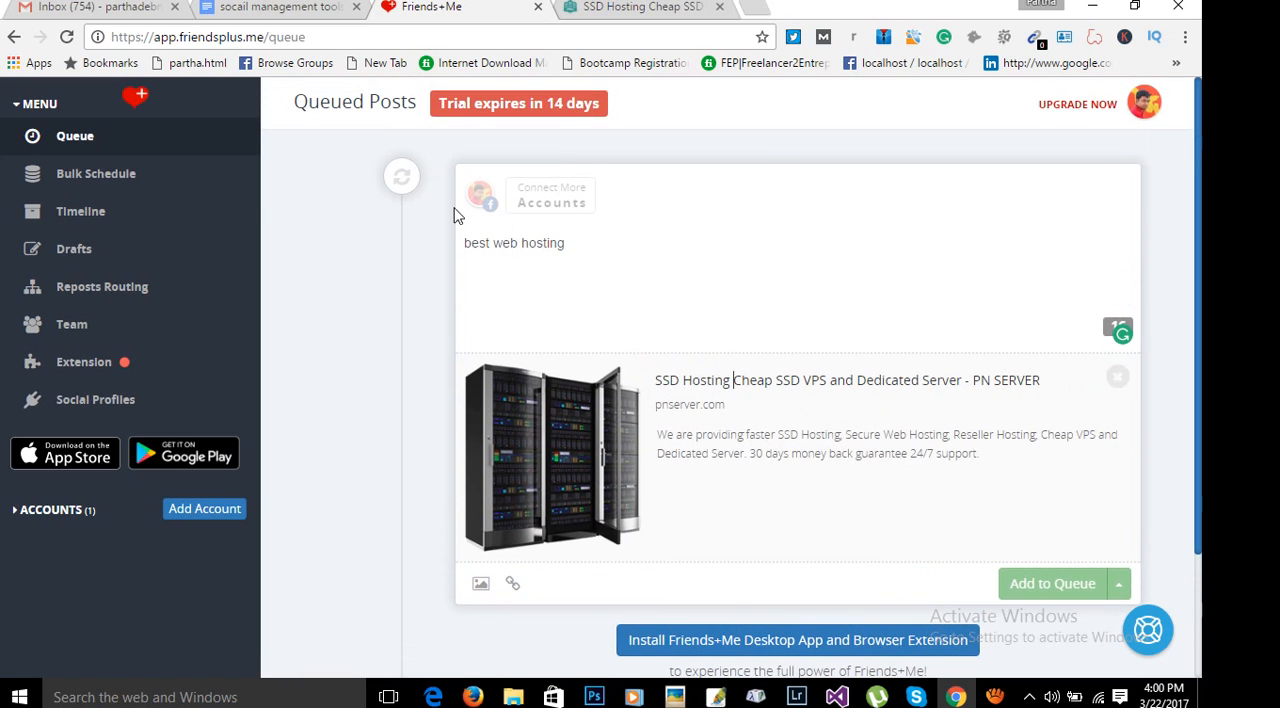
{"action": "left_click", "coordinate": [551, 196]}
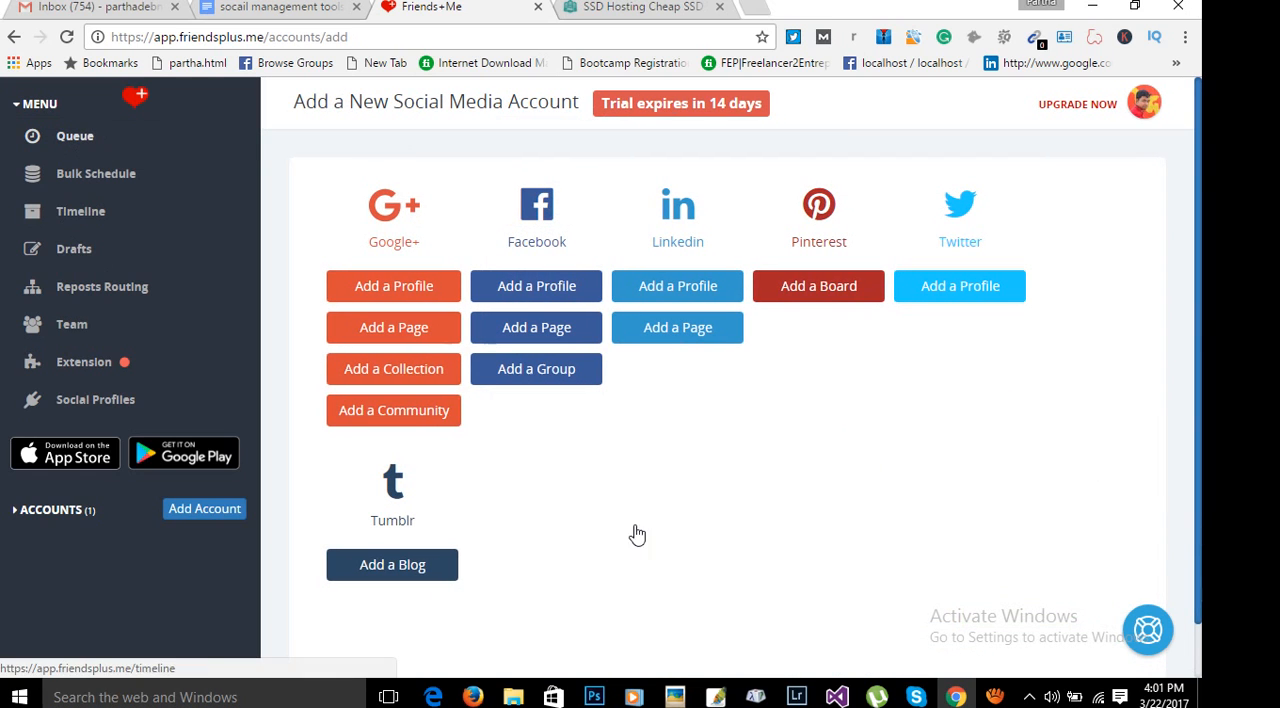
{"action": "left_click", "coordinate": [995, 697]}
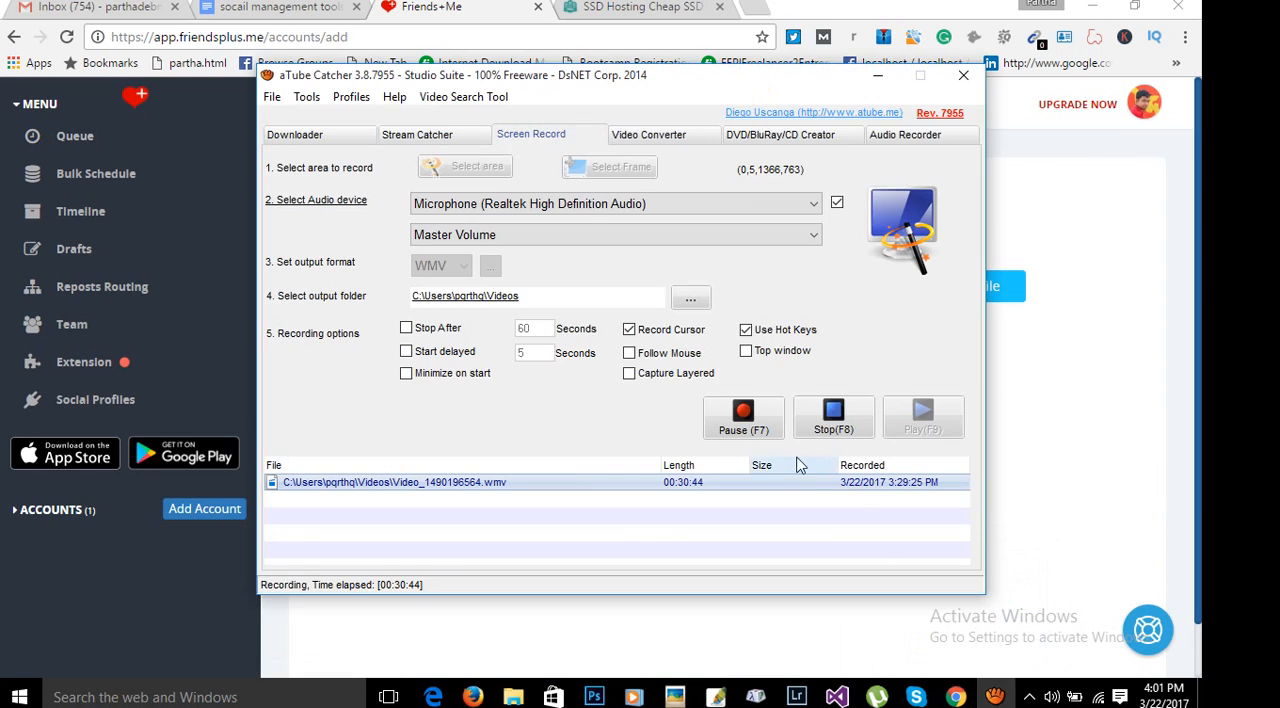
{"action": "left_click", "coordinate": [1174, 542]}
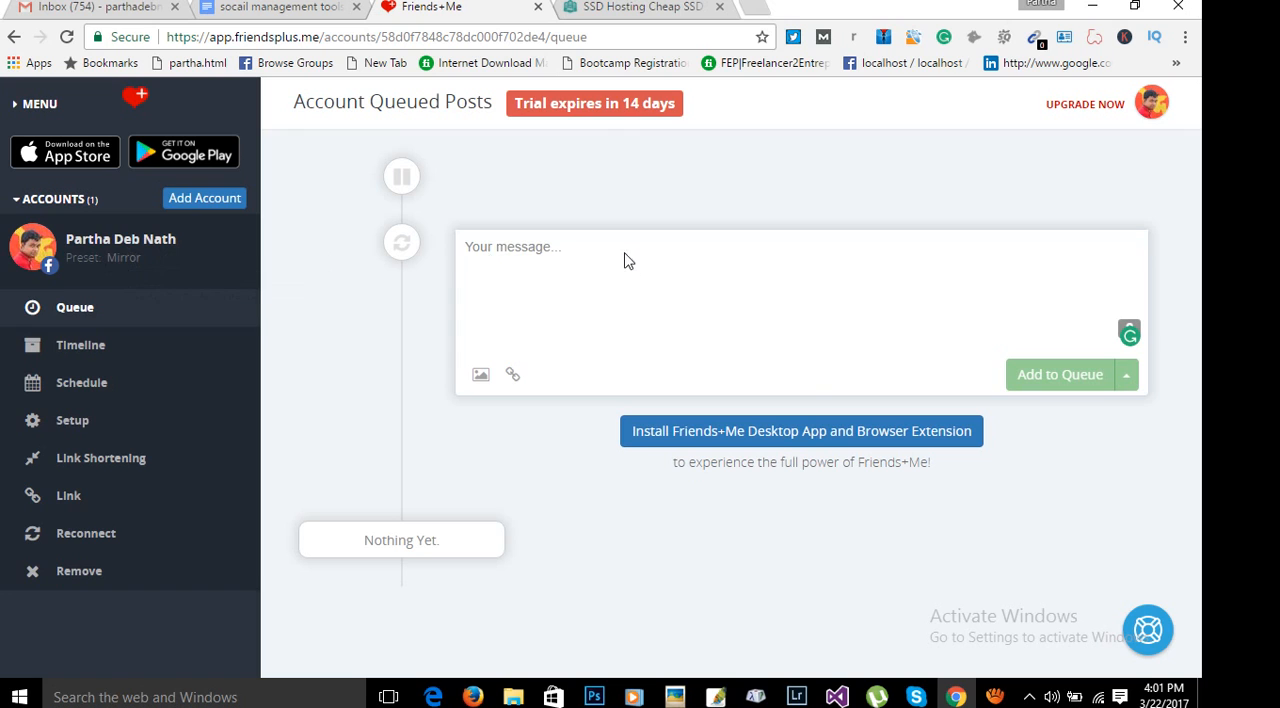
{"action": "left_click", "coordinate": [562, 272]}
{"action": "right_click", "coordinate": [559, 269]}
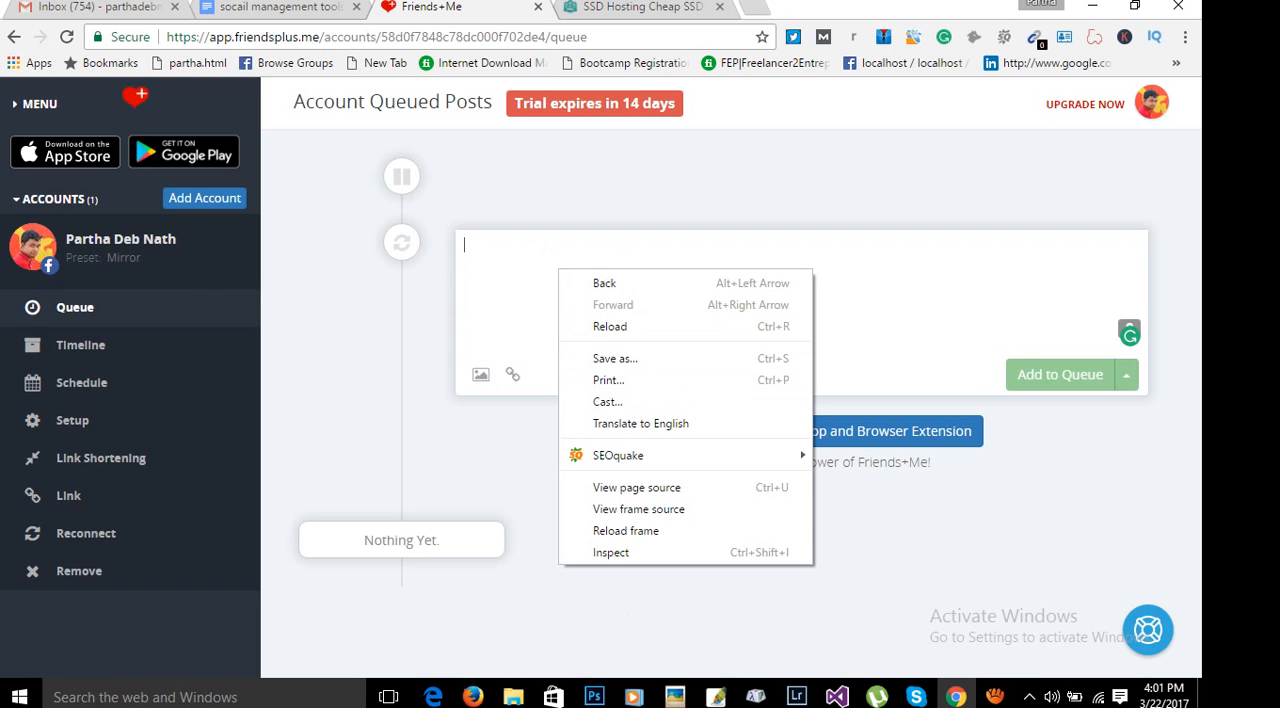
{"action": "left_click", "coordinate": [996, 697]}
{"action": "left_click", "coordinate": [996, 697]}
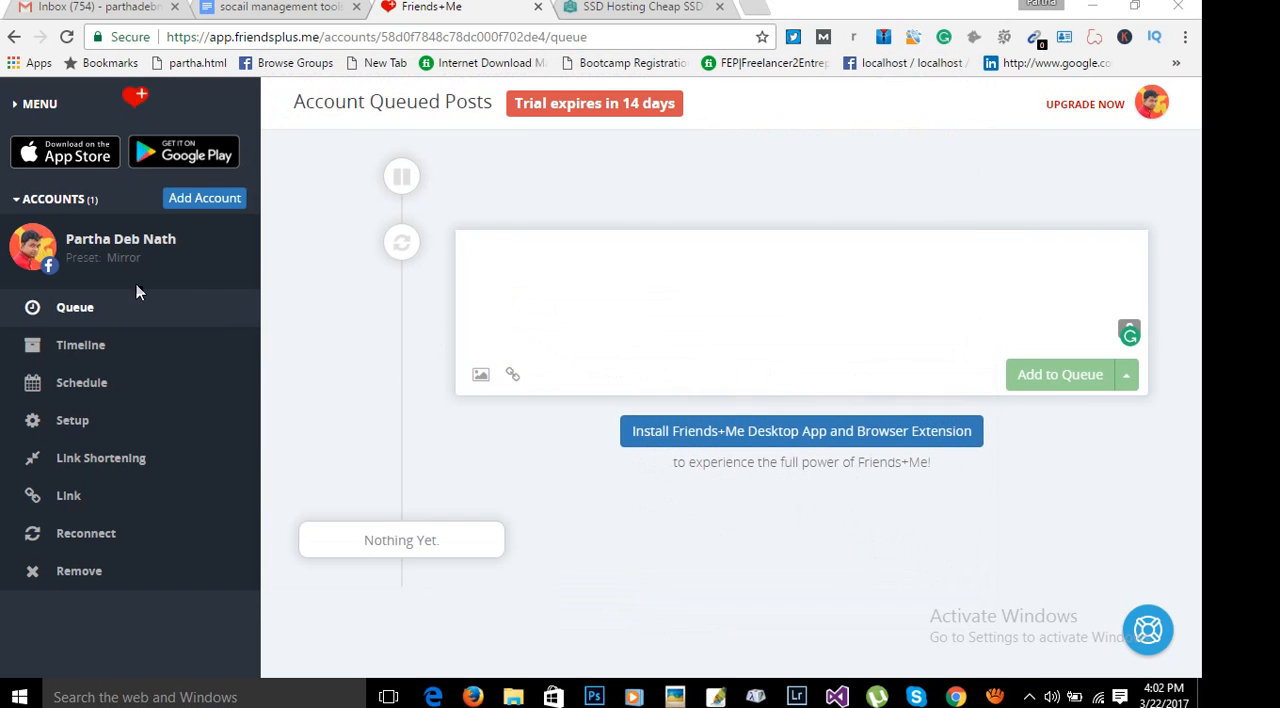
Return to the general queue and add the Facebook profile again from the options for new social media accounts.
{"action": "left_click", "coordinate": [14, 37]}
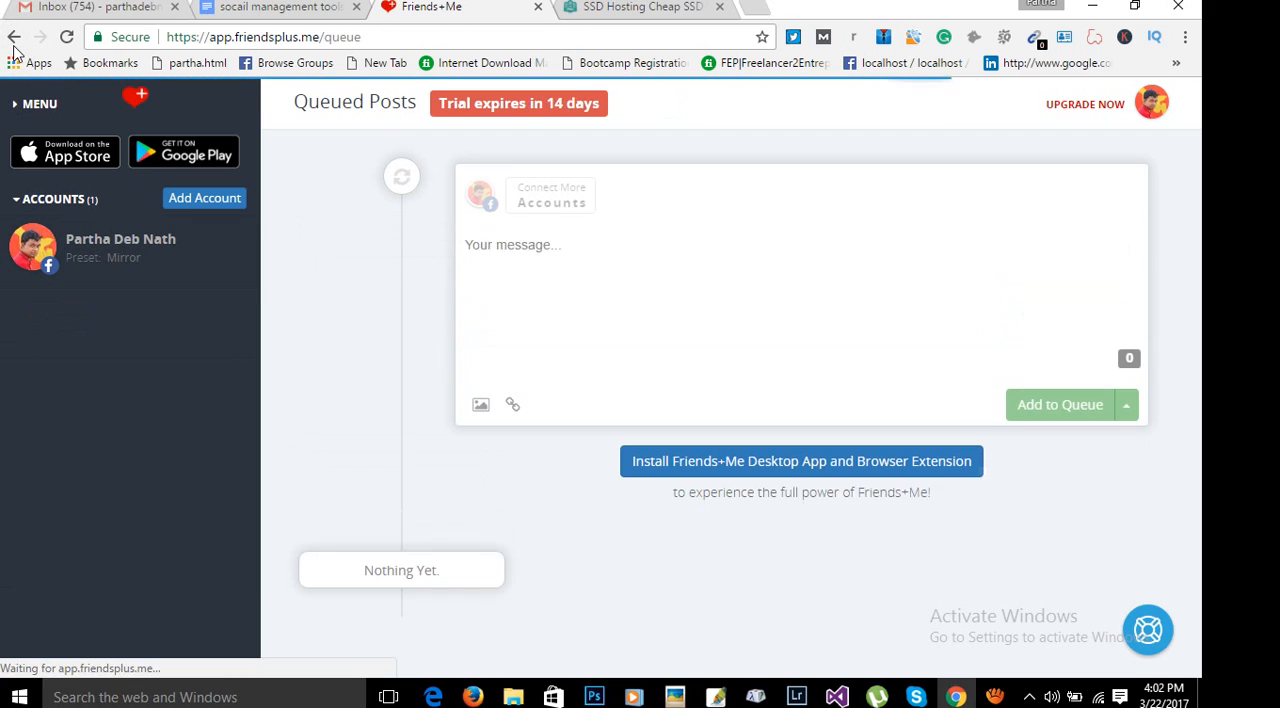
{"action": "left_click", "coordinate": [14, 40]}
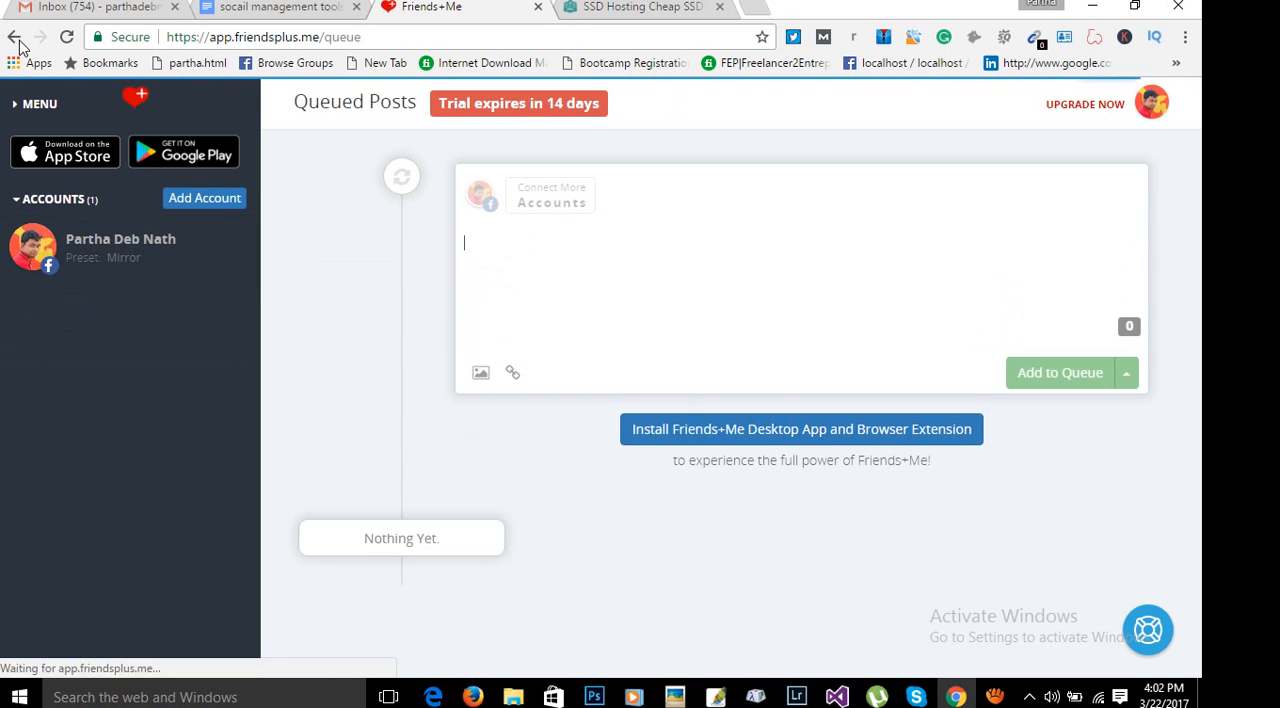
{"action": "left_click", "coordinate": [36, 103]}
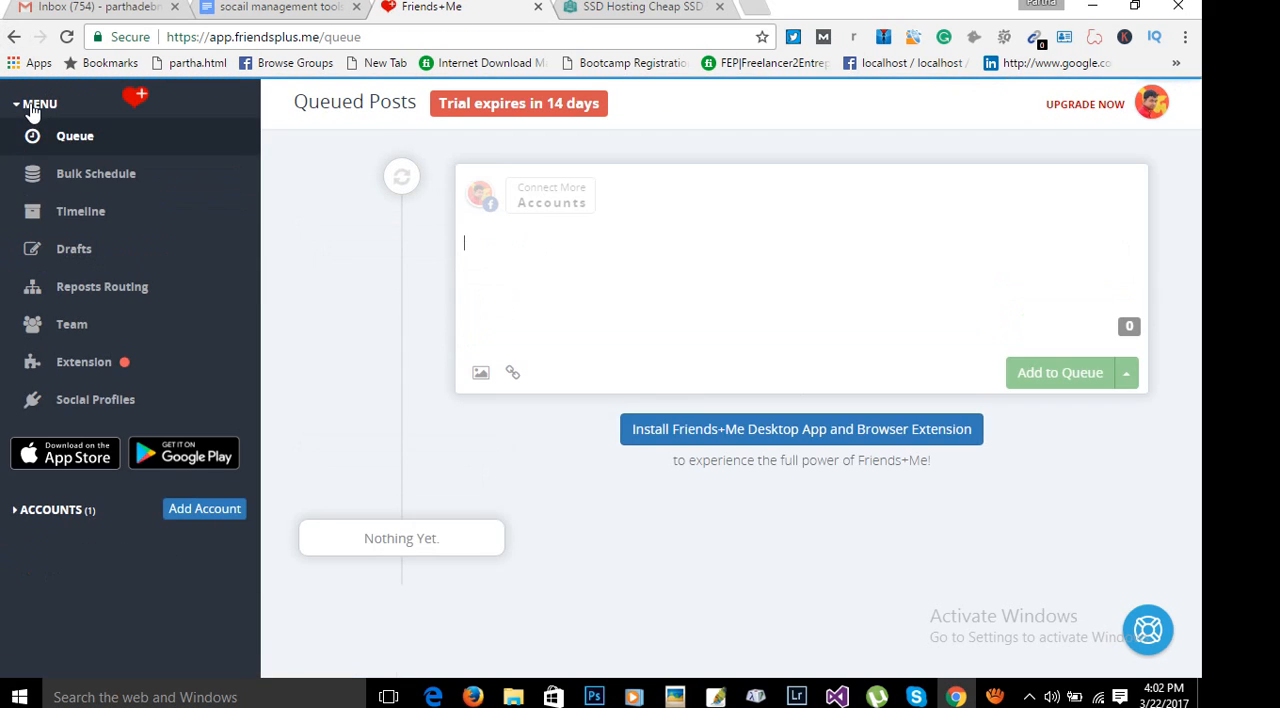
{"action": "left_click", "coordinate": [216, 517]}
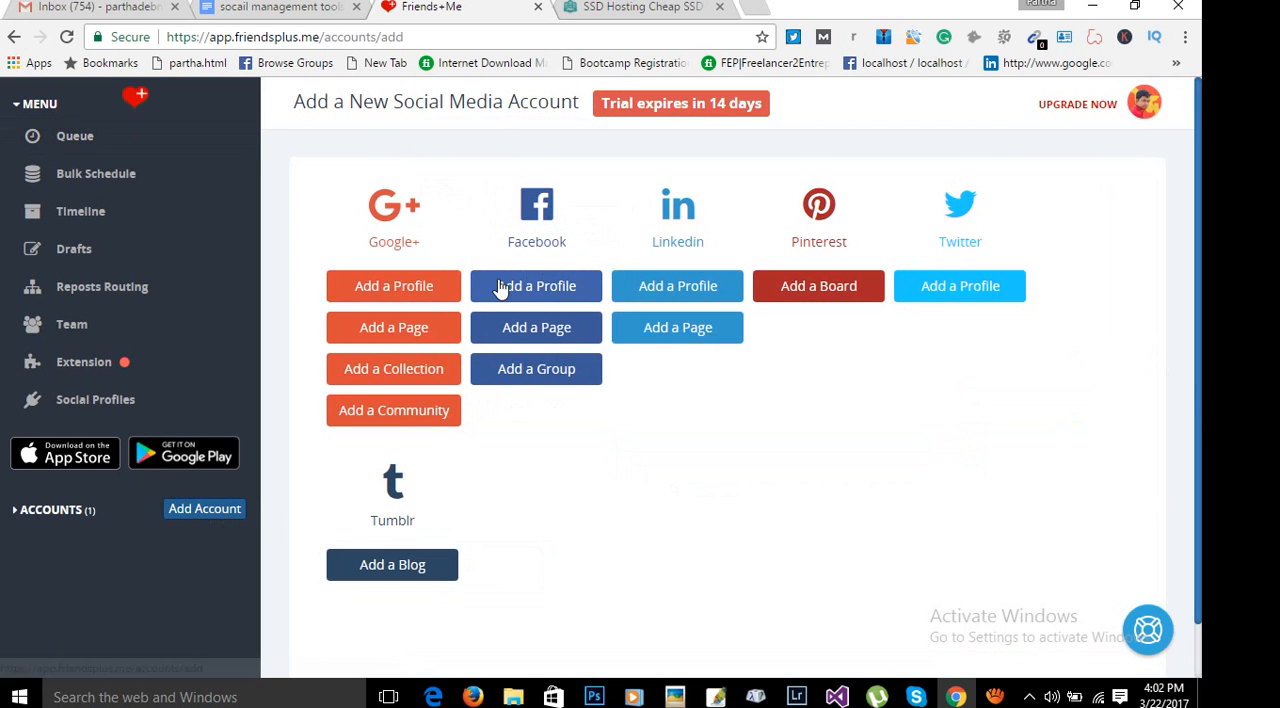
{"action": "left_click", "coordinate": [549, 291]}
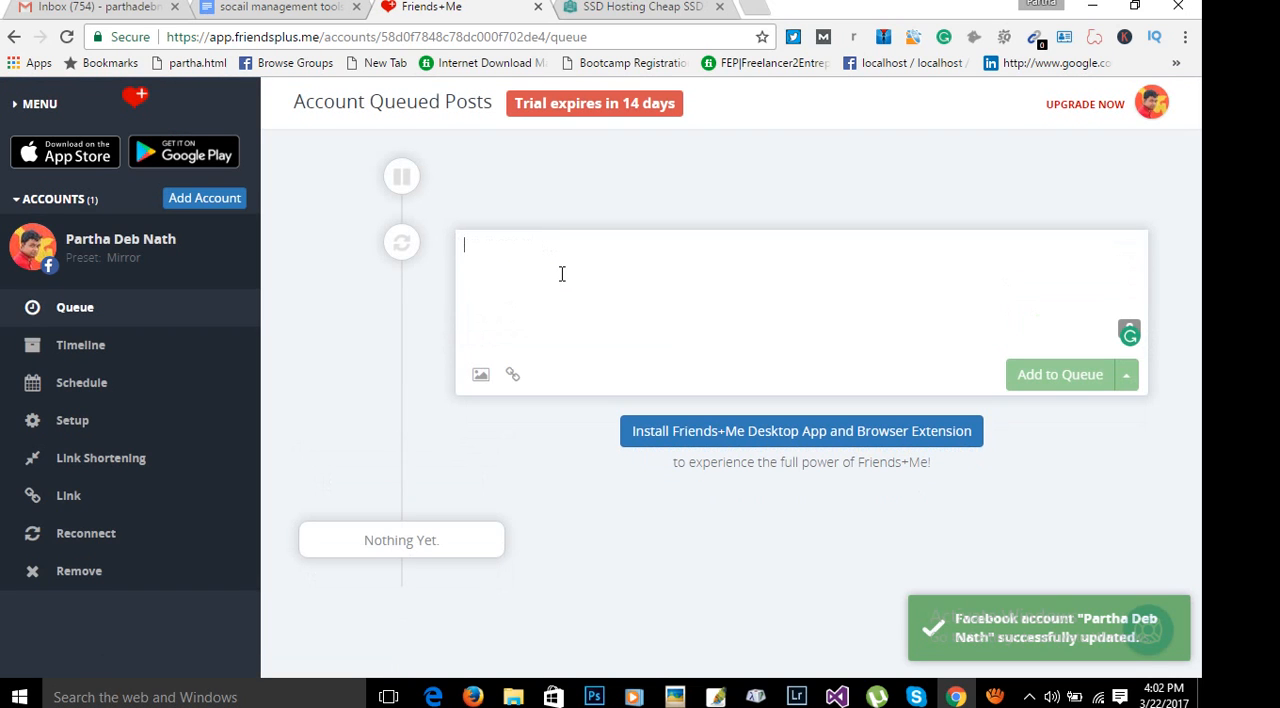
{"action": "right_click", "coordinate": [558, 272]}
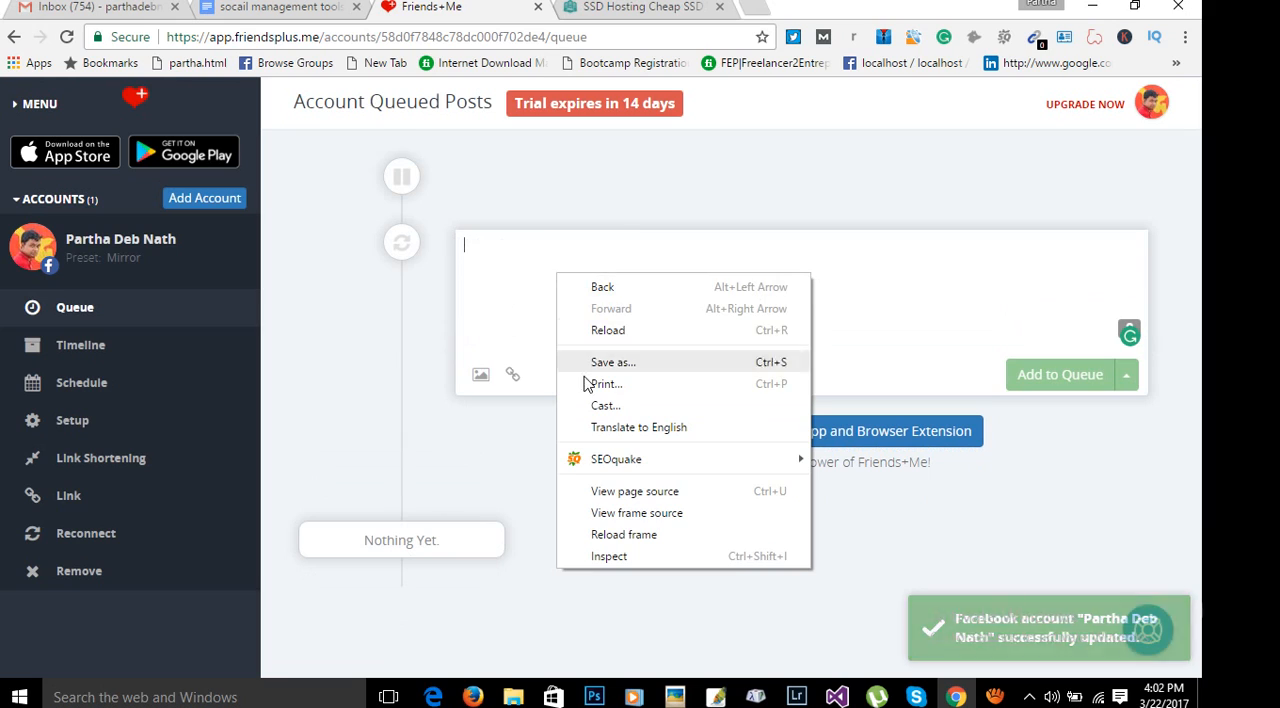
{"action": "left_click", "coordinate": [547, 273]}
{"action": "type", "text": "ffffffffffff"}
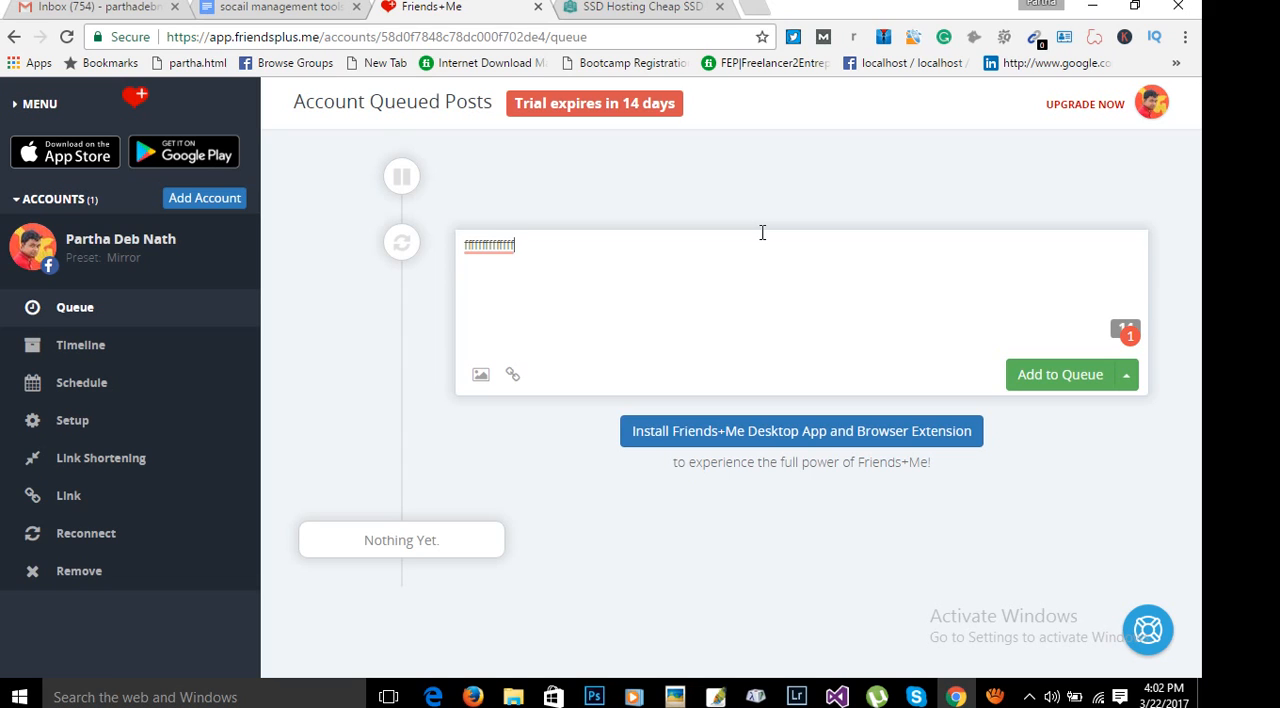
{"action": "key", "text": "BackSpace"}
{"action": "key", "text": "BackSpace"}
{"action": "key", "text": "BackSpace"}
{"action": "key", "text": "BackSpace"}
{"action": "key", "text": "BackSpace"}
{"action": "key", "text": "BackSpace"}
{"action": "key", "text": "BackSpace"}
{"action": "key", "text": "BackSpace"}
{"action": "key", "text": "BackSpace"}
{"action": "key", "text": "BackSpace"}
{"action": "key", "text": "BackSpace"}
{"action": "key", "text": "BackSpace"}
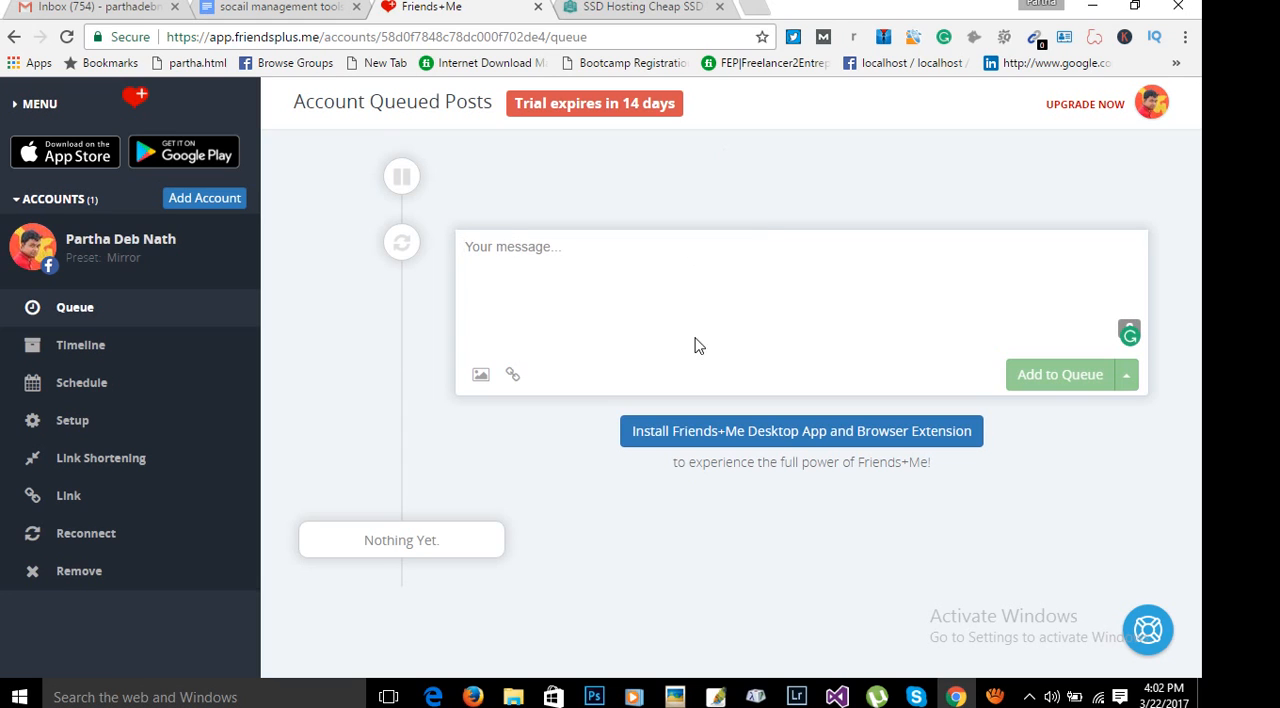
{"action": "type", "text": "http://pnserver.com/"}
{"action": "type", "text": "d"}
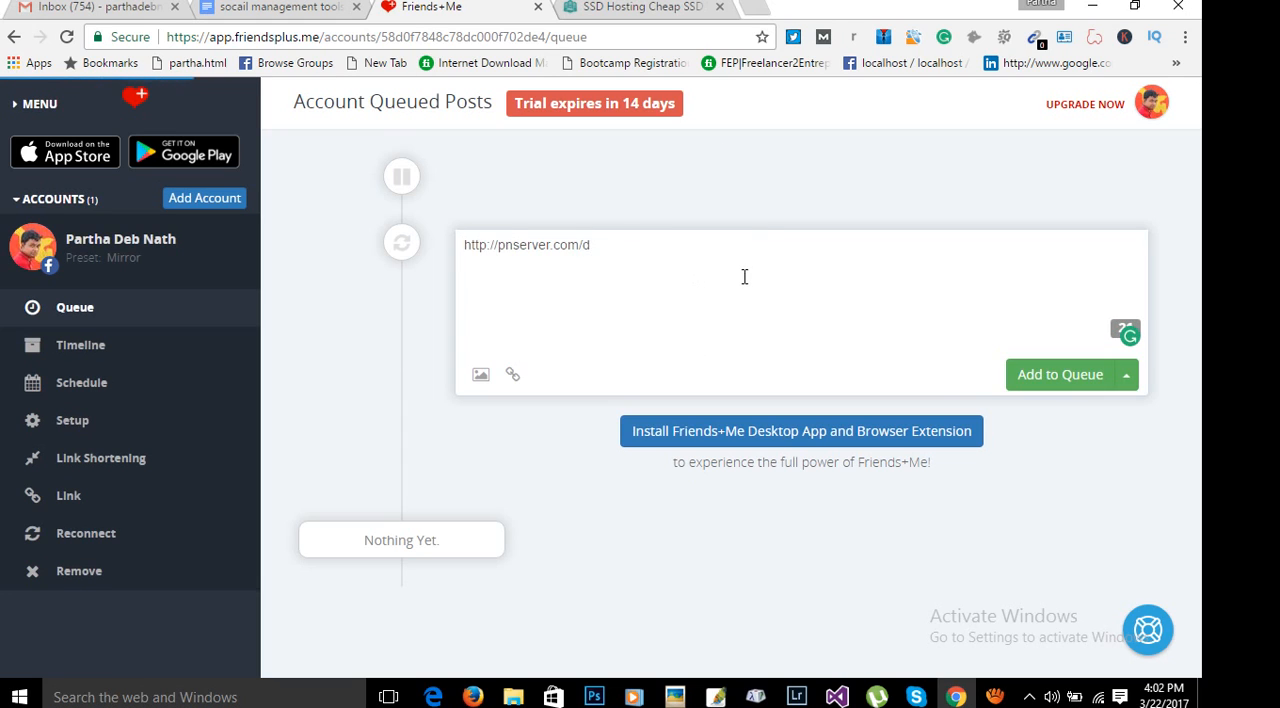
{"action": "key", "text": "BackSpace"}
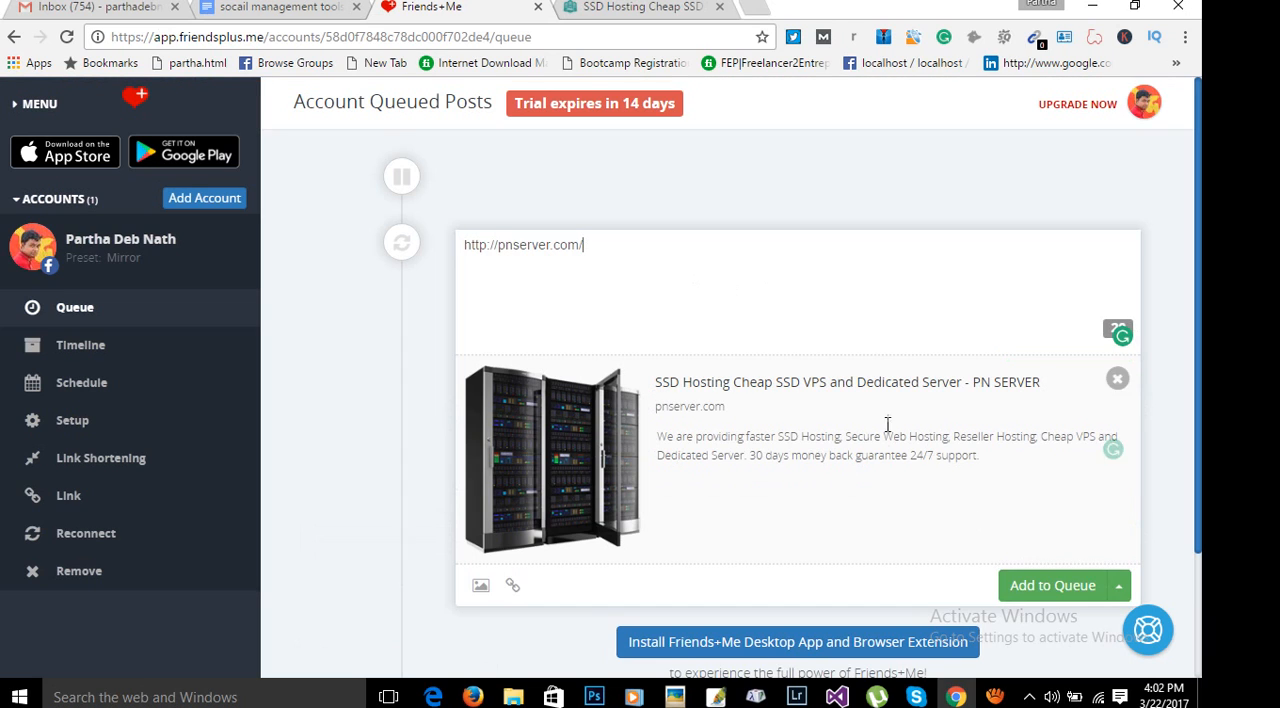
{"action": "scroll", "coordinate": [989, 508], "scroll_direction": "down", "scroll_amount": 2}
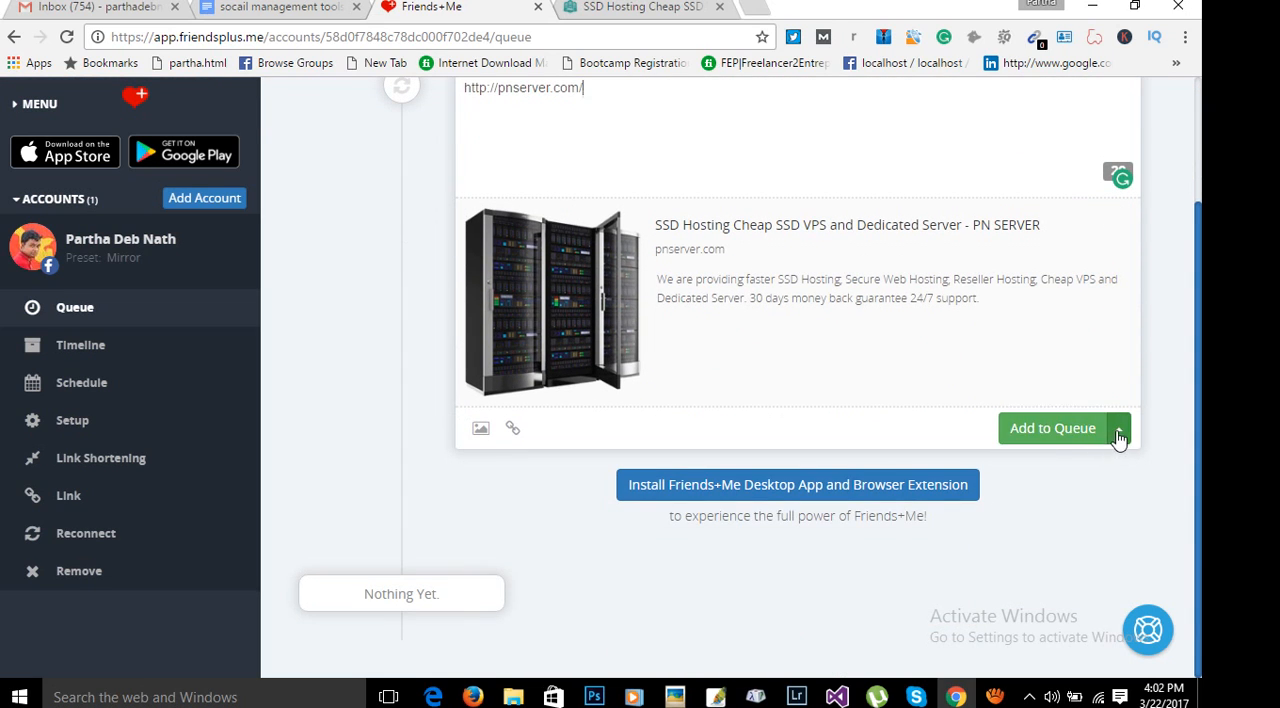
{"action": "scroll", "coordinate": [809, 357], "scroll_direction": "up", "scroll_amount": 1}
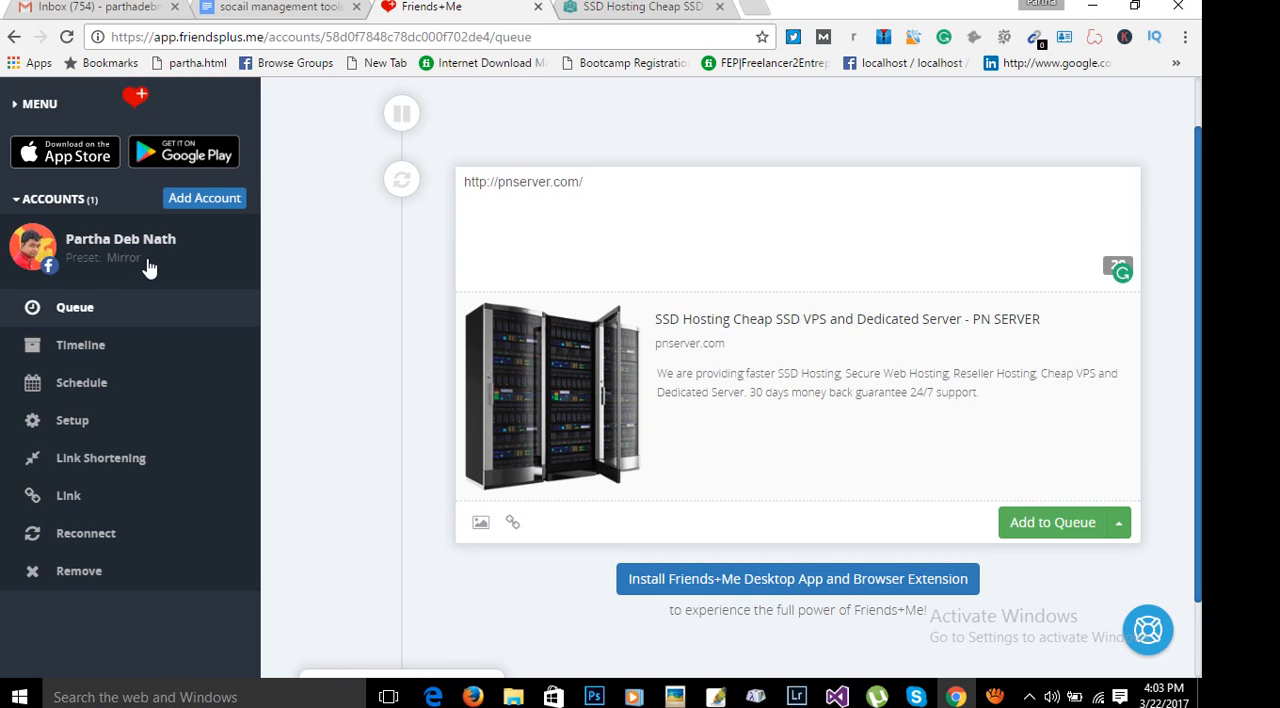
Browse the Pictures and Downloads folders for an image to attach to the post, and cancel the file selection.
{"action": "left_click", "coordinate": [480, 522]}
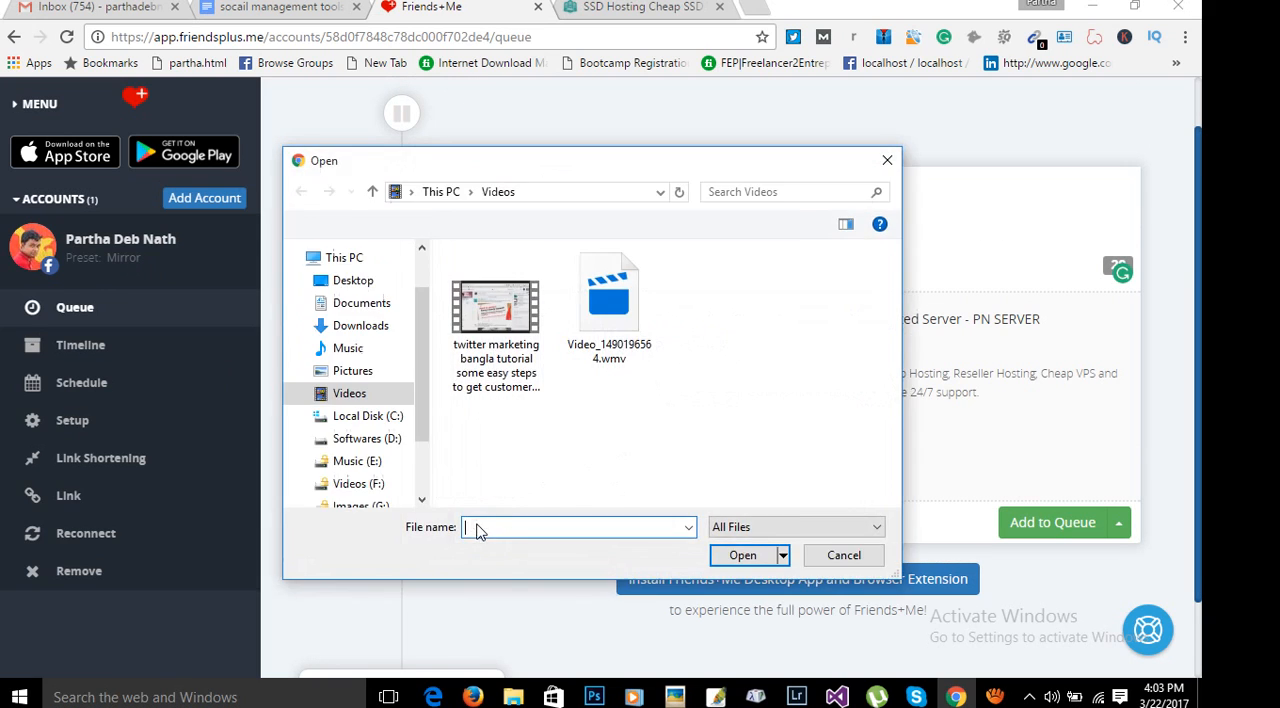
{"action": "left_click", "coordinate": [353, 376]}
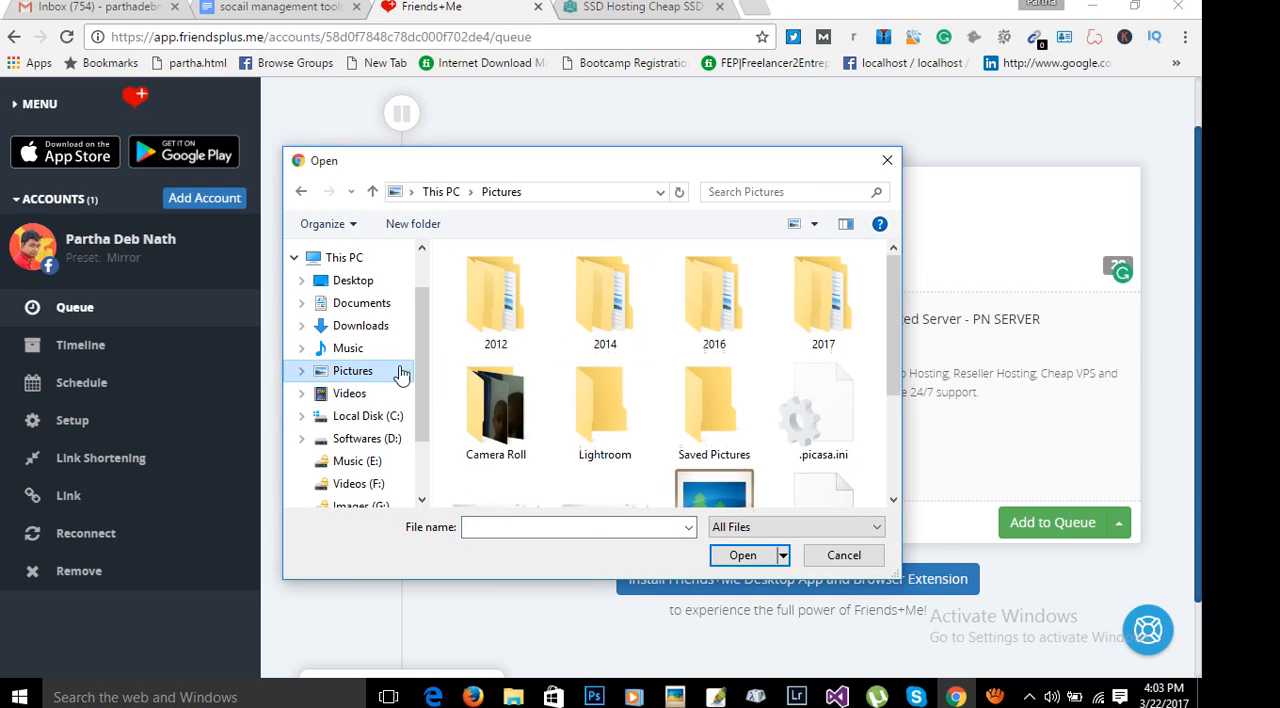
{"action": "left_click", "coordinate": [365, 328]}
{"action": "left_click_drag", "start_coordinate": [887, 333], "coordinate": [886, 371]}
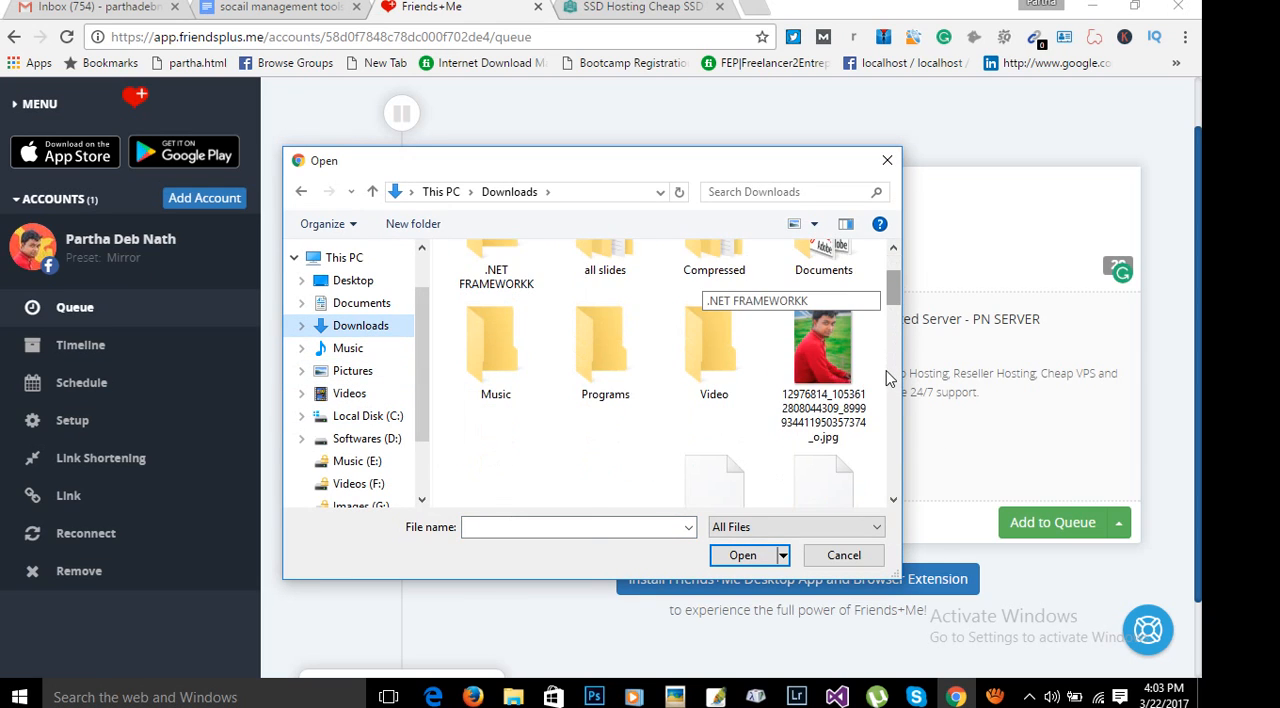
{"action": "left_click", "coordinate": [854, 329]}
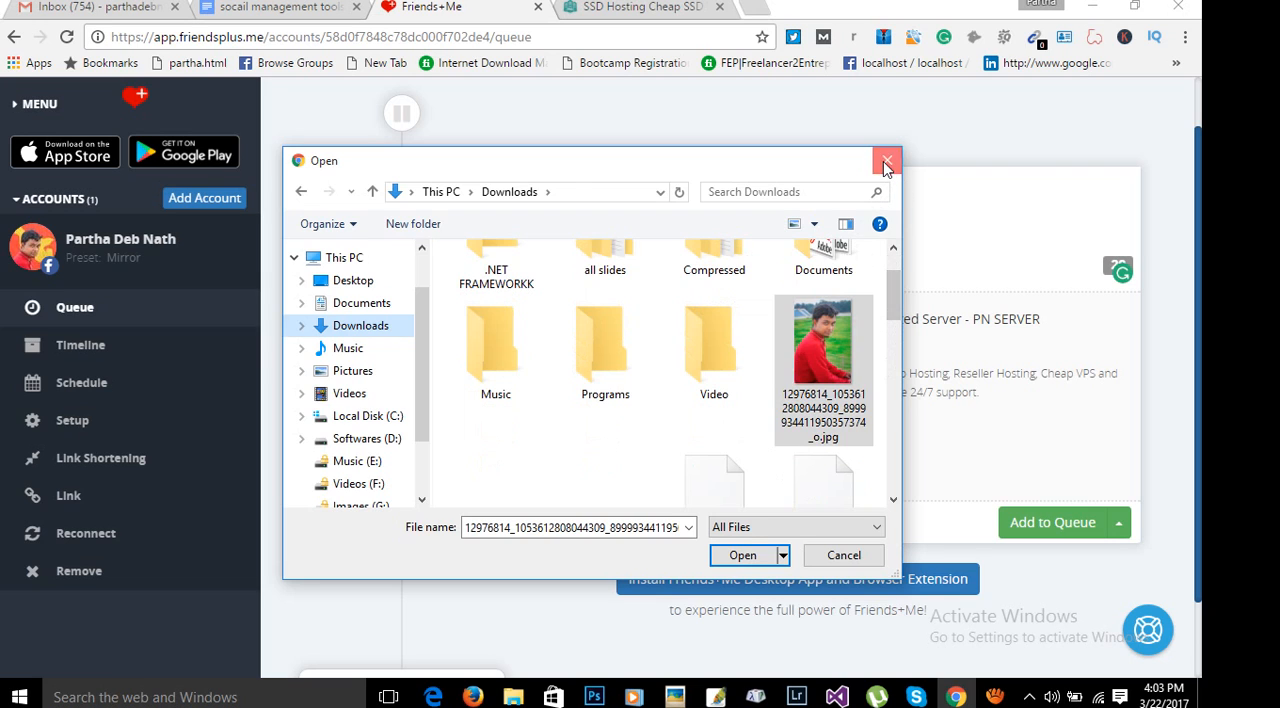
{"action": "left_click", "coordinate": [886, 163]}
Check the calendar for scheduling the post and close it without choosing a date.
{"action": "left_click", "coordinate": [1120, 532]}
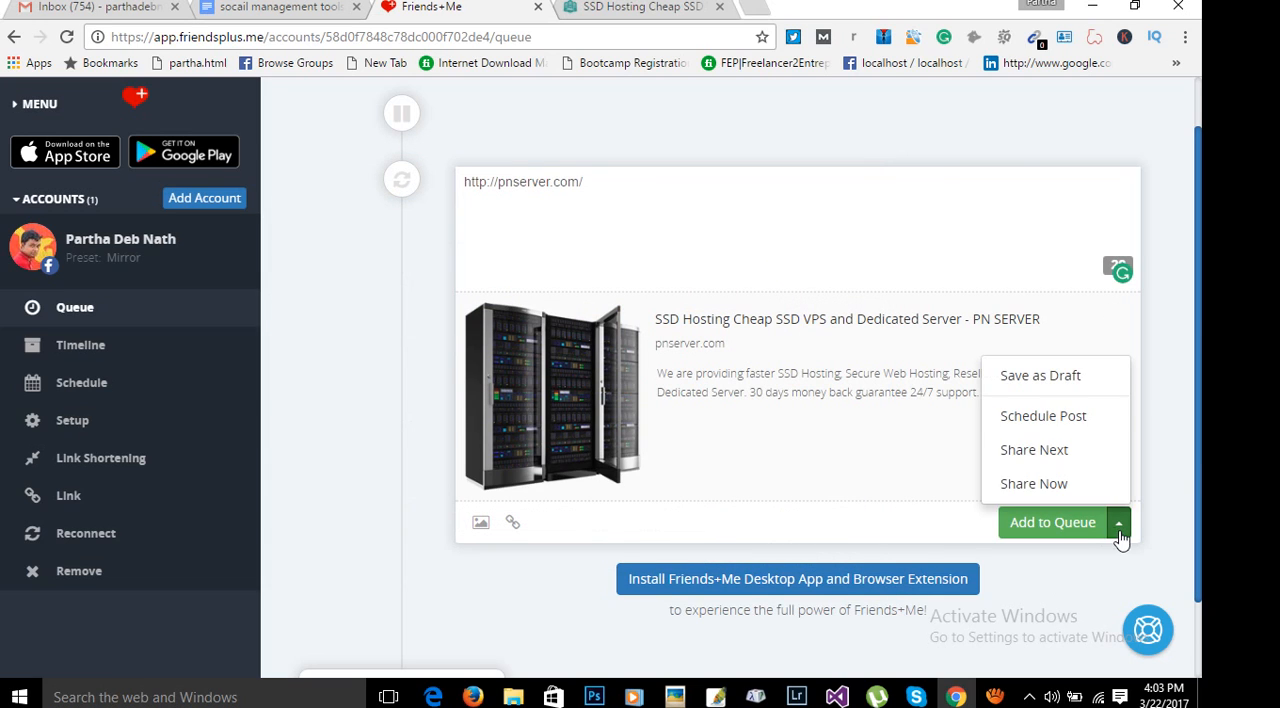
{"action": "left_click", "coordinate": [1036, 420]}
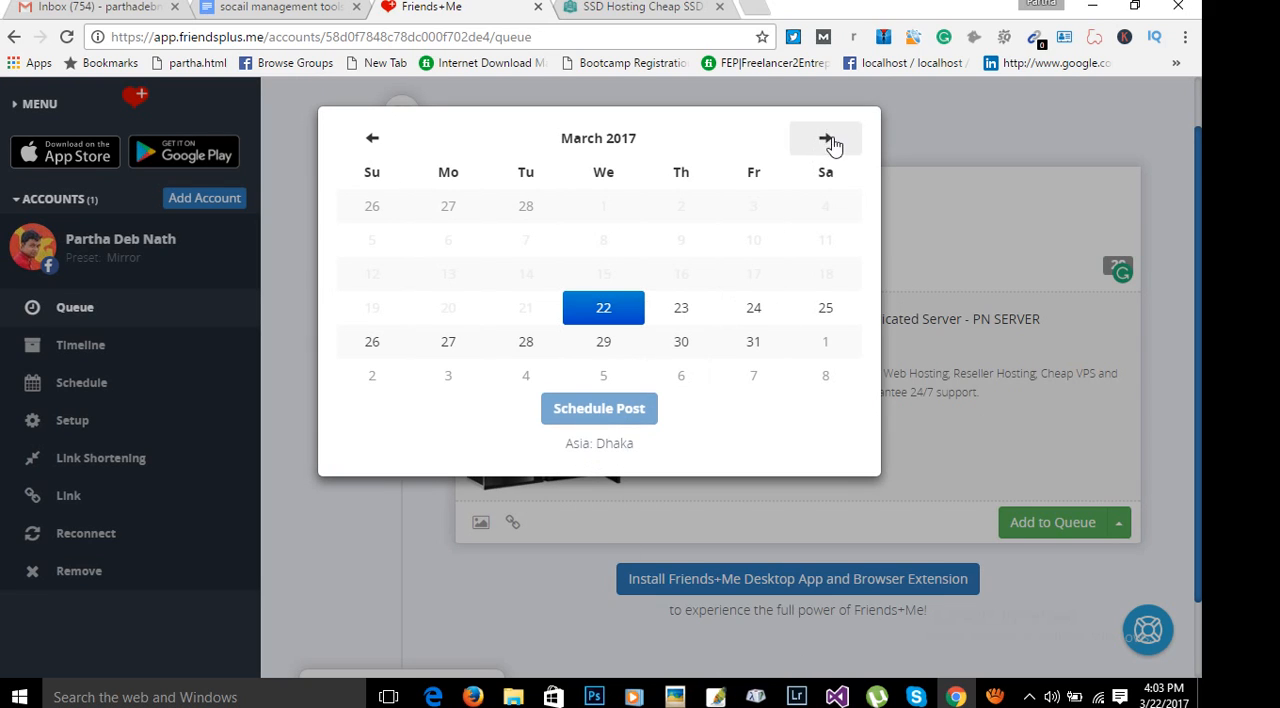
{"action": "left_click", "coordinate": [1070, 126]}
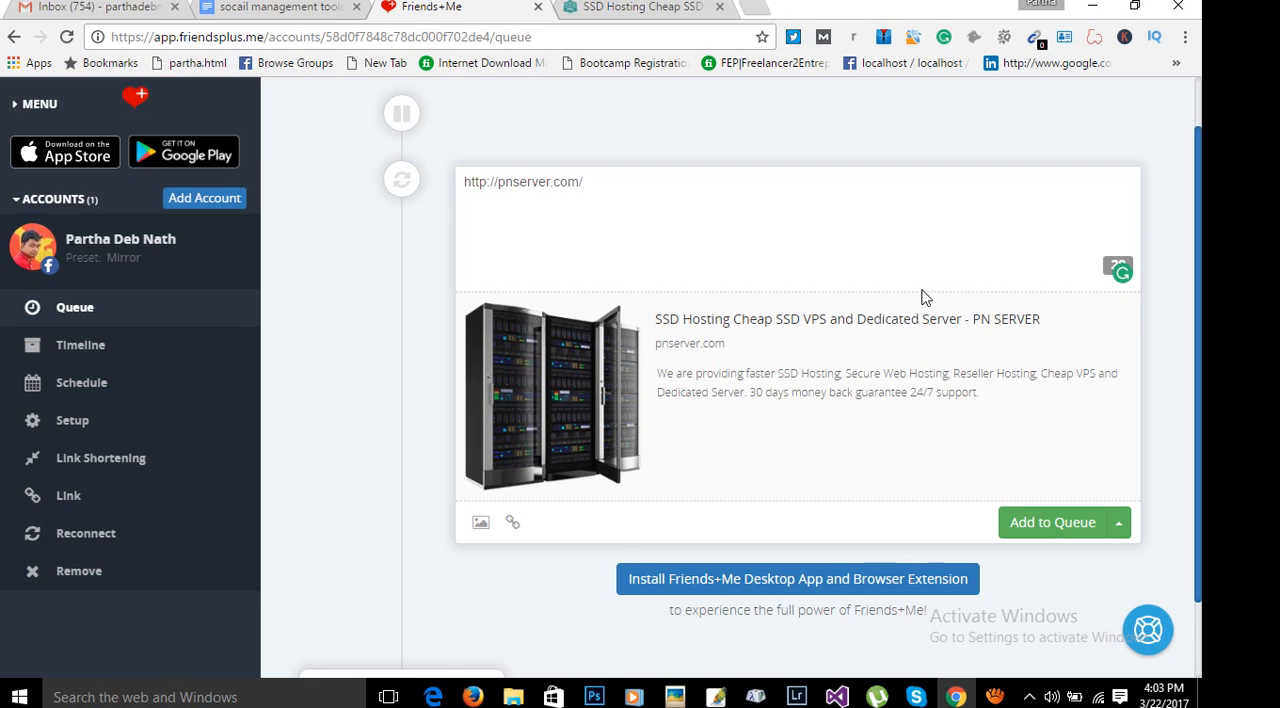
{"action": "left_click", "coordinate": [283, 7]}
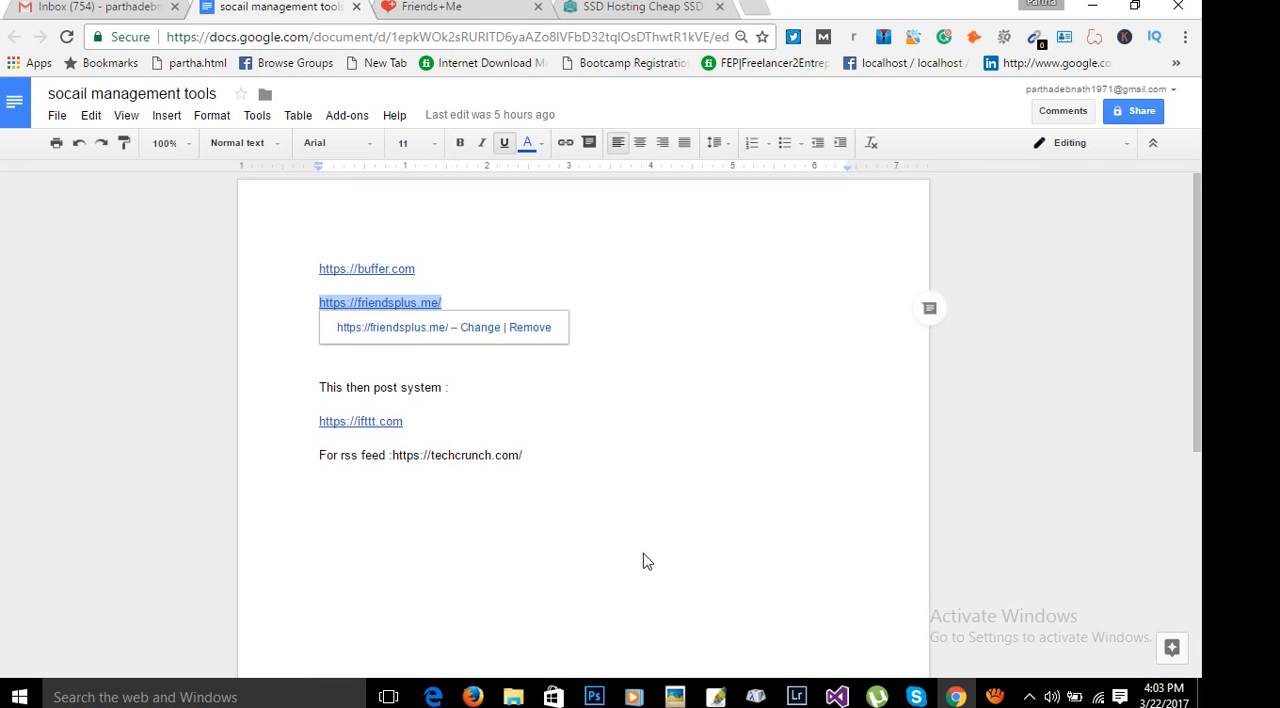
{"action": "left_click", "coordinate": [553, 375]}
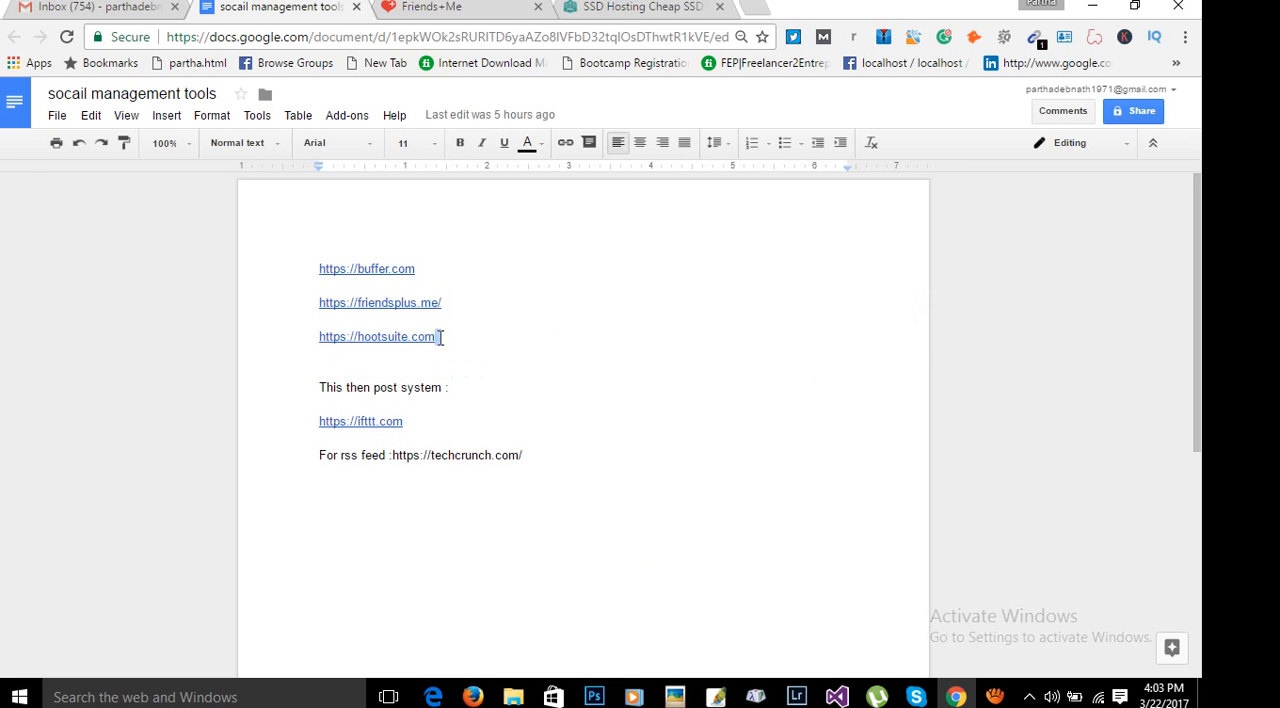
{"action": "left_click_drag", "start_coordinate": [440, 337], "coordinate": [297, 337]}
{"action": "key", "text": "ctrl+c"}
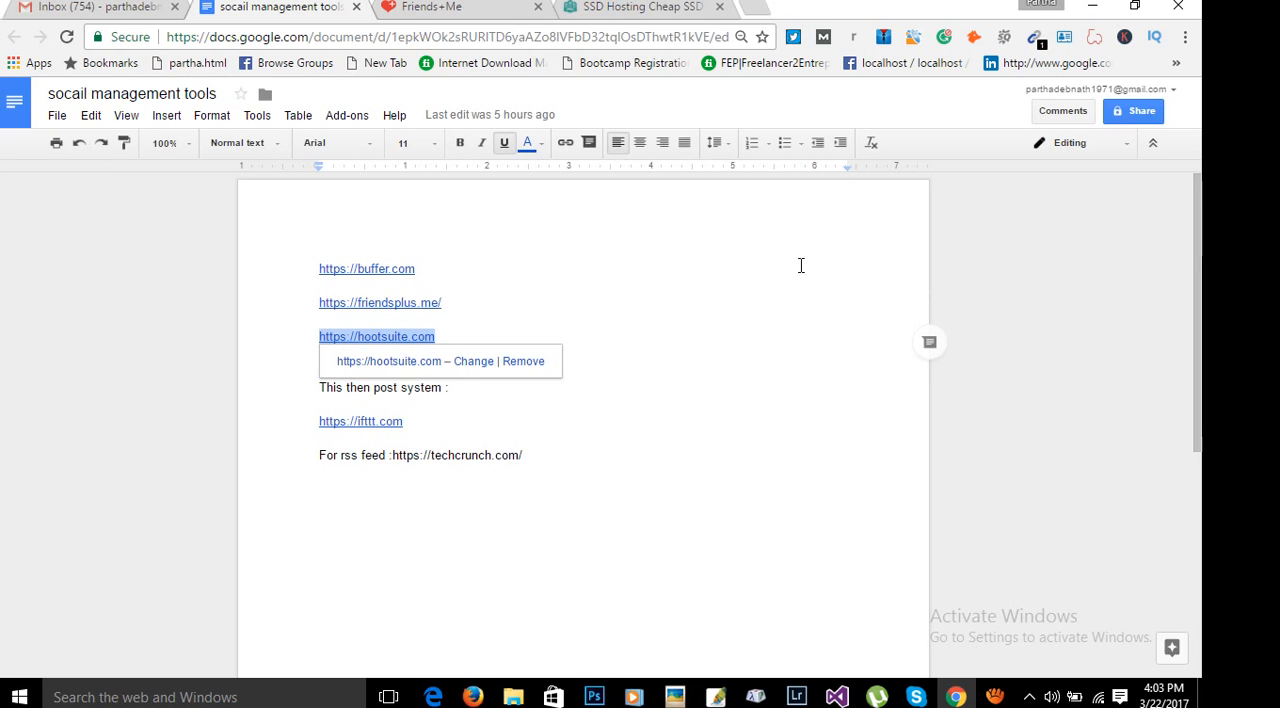
{"action": "left_click", "coordinate": [431, 7]}
{"action": "left_click", "coordinate": [440, 36]}
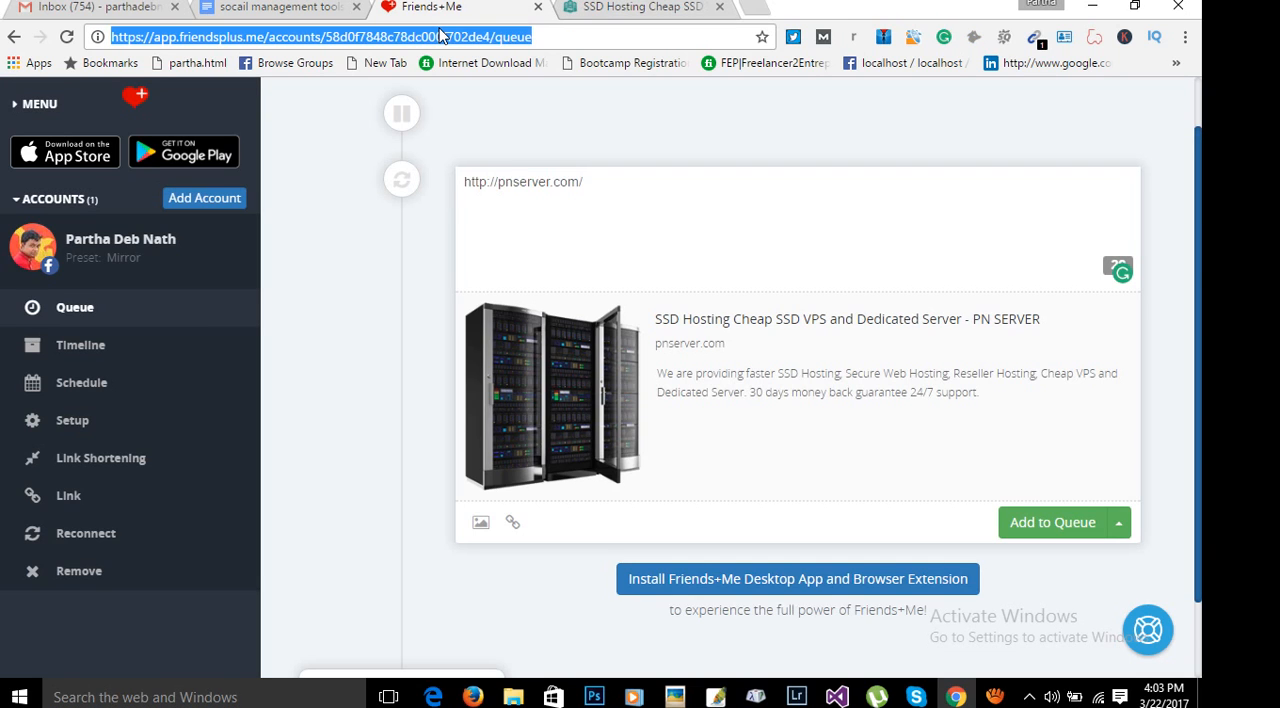
{"action": "key", "text": "ctrl+v"}
{"action": "key", "text": "Return"}
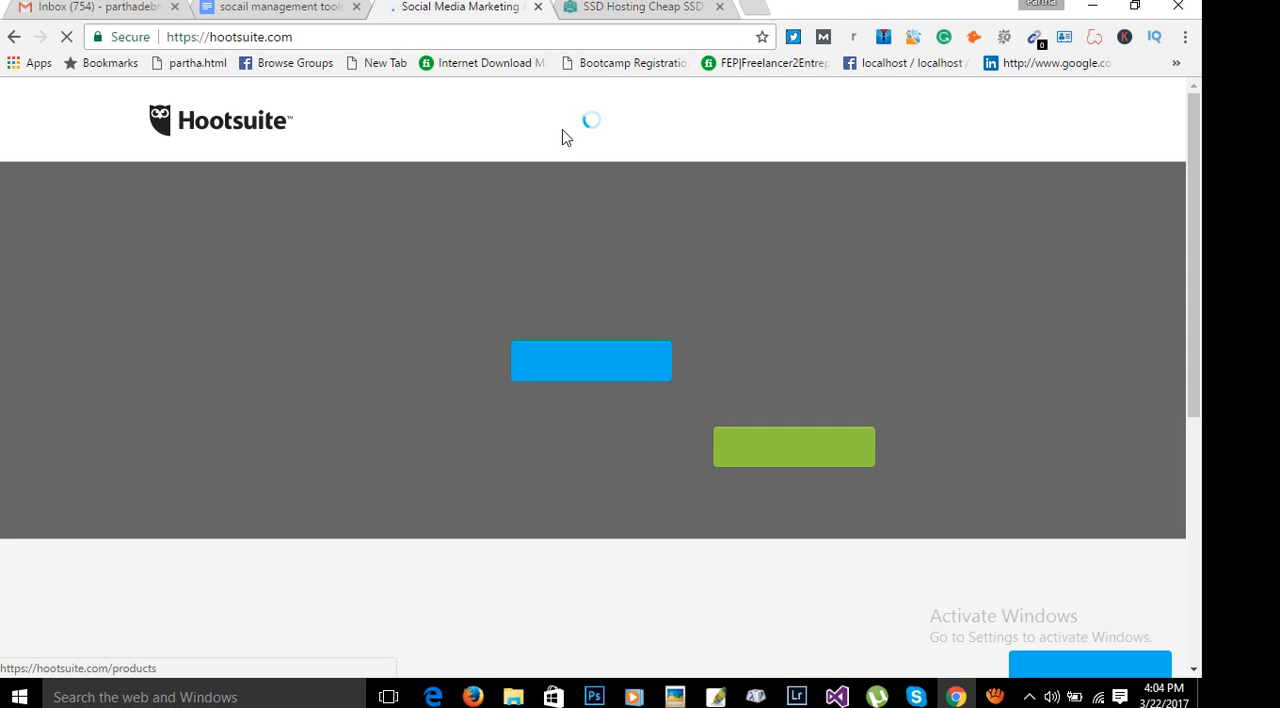
{"action": "mouse_move", "coordinate": [565, 139]}
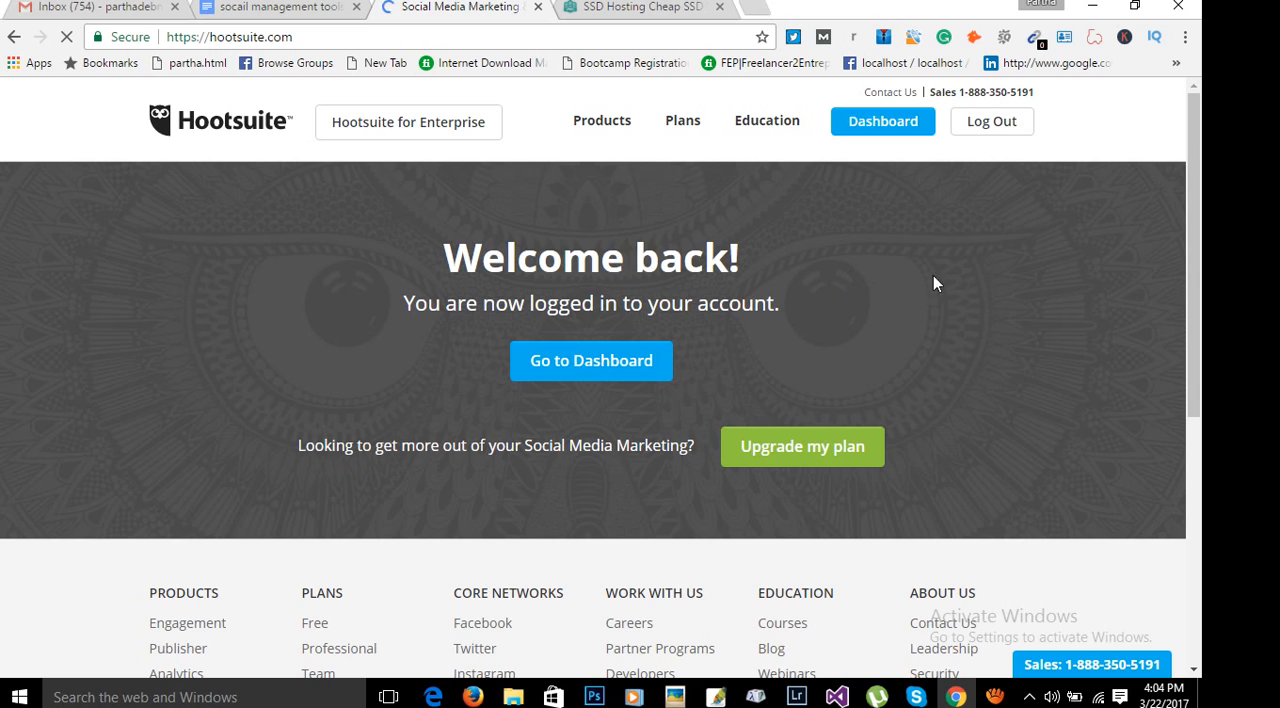
{"action": "scroll", "coordinate": [1110, 340], "scroll_direction": "down", "scroll_amount": 2}
{"action": "scroll", "coordinate": [1108, 357], "scroll_direction": "up", "scroll_amount": 2}
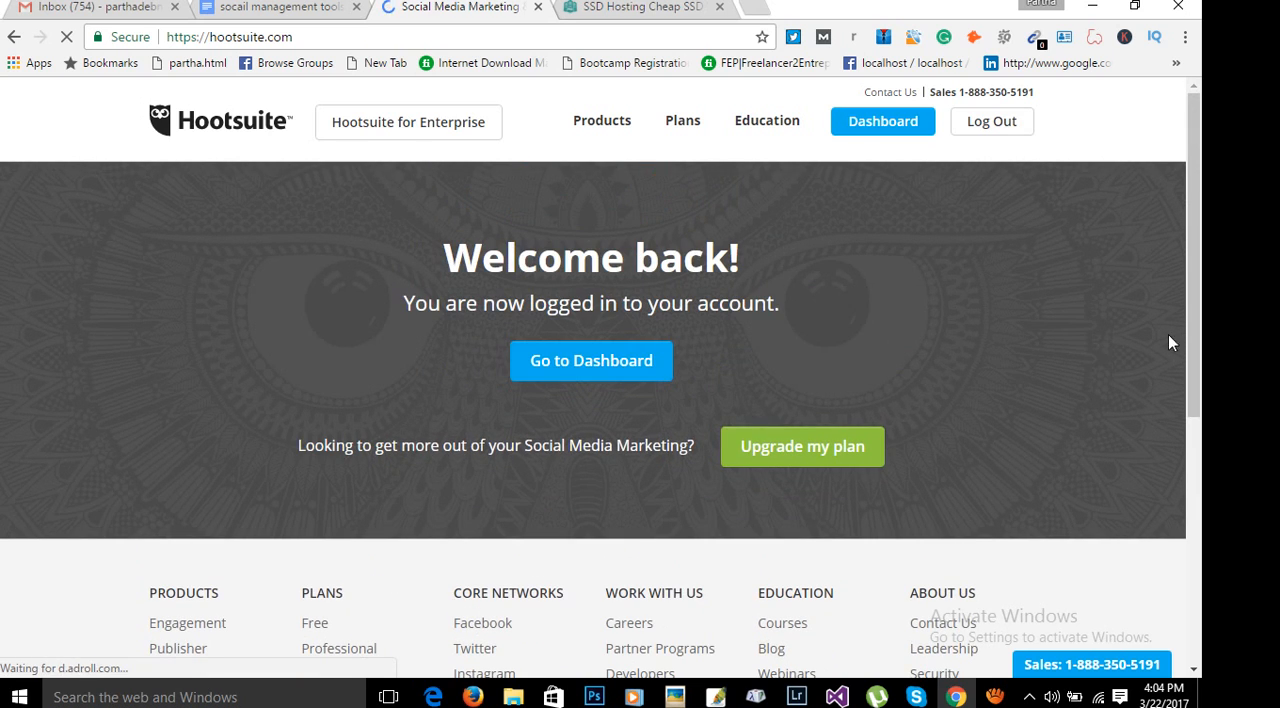
{"action": "left_click", "coordinate": [280, 7]}
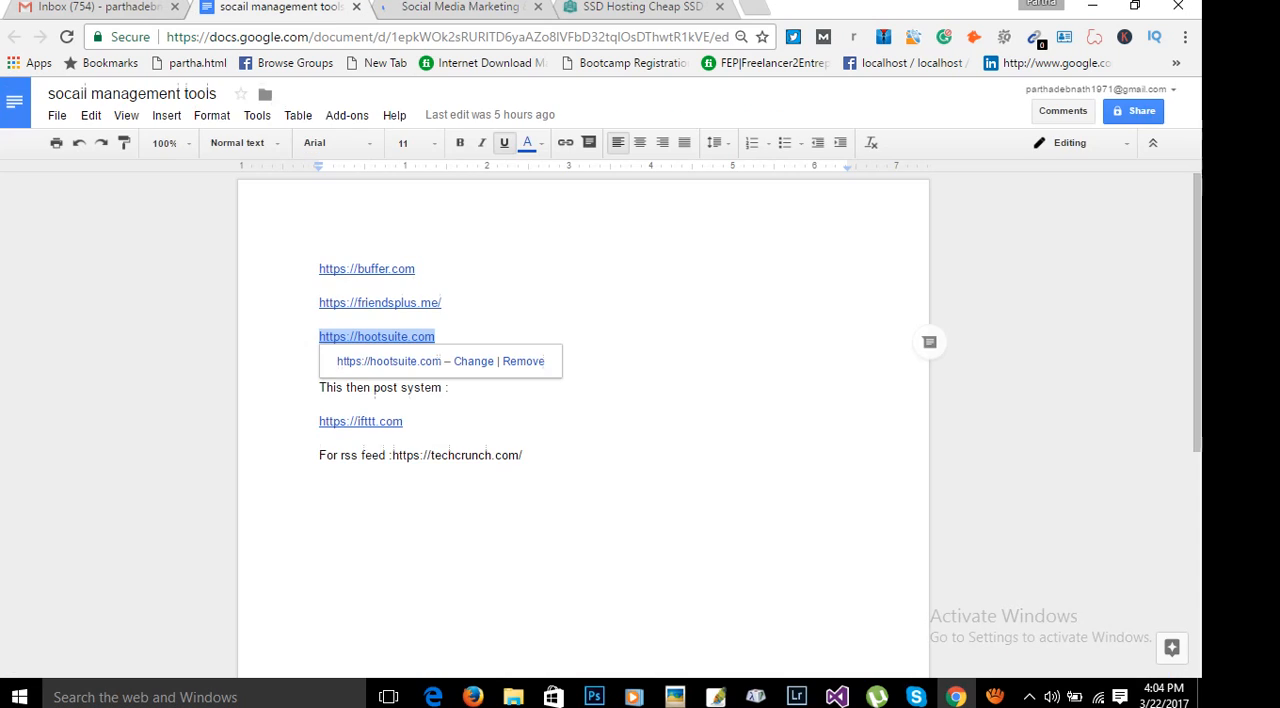
{"action": "double_click", "coordinate": [600, 418]}
{"action": "key", "text": "Down"}
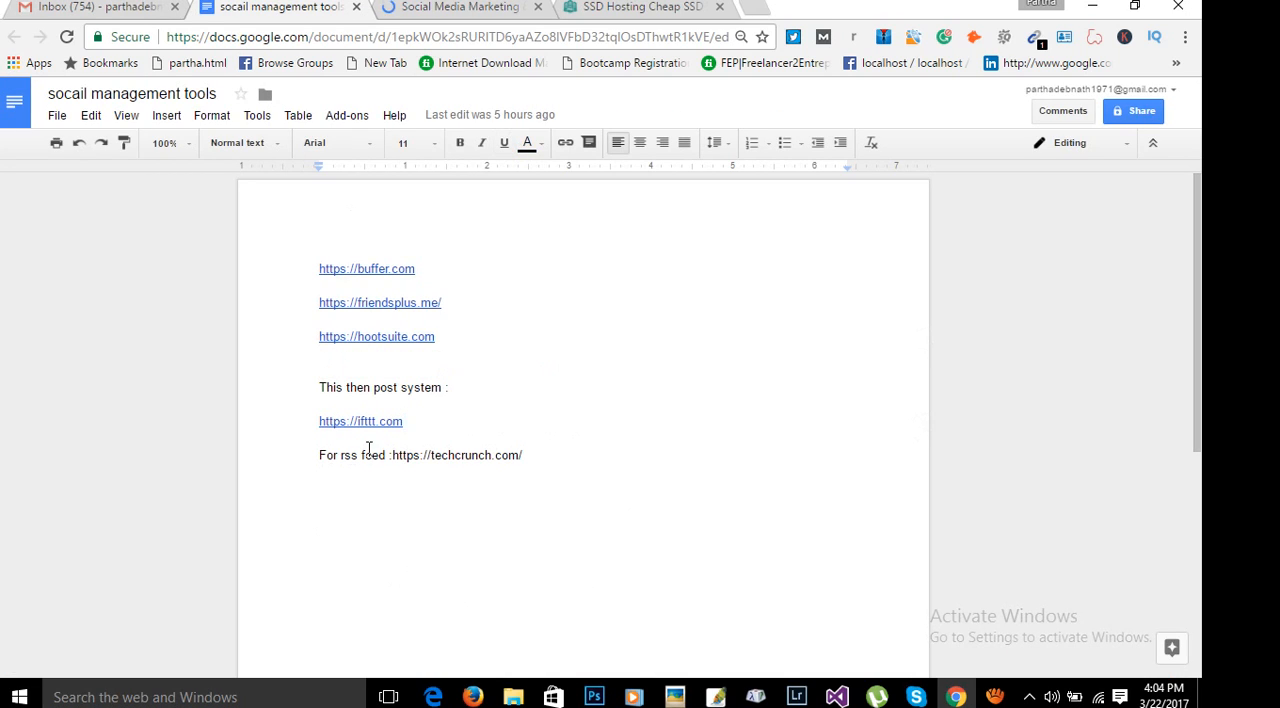
{"action": "left_click_drag", "start_coordinate": [303, 420], "coordinate": [439, 420]}
{"action": "key", "text": "ctrl+c"}
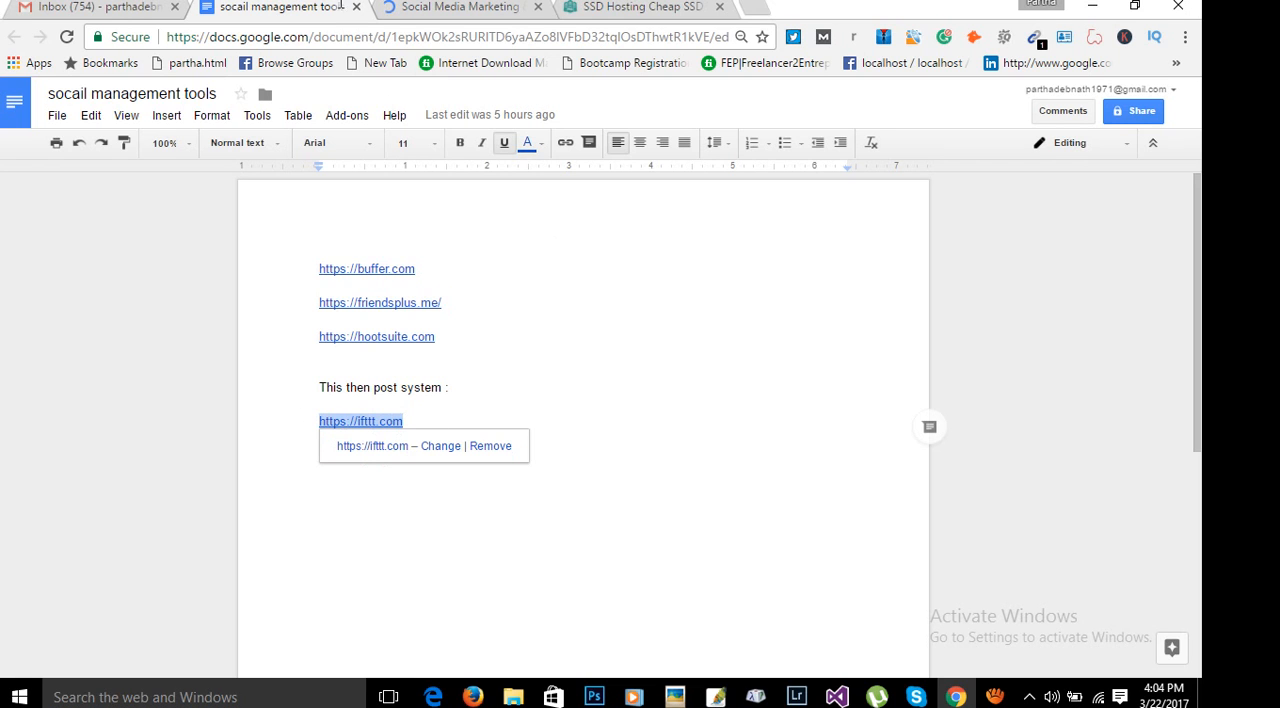
{"action": "left_click", "coordinate": [430, 8]}
{"action": "left_click", "coordinate": [429, 36]}
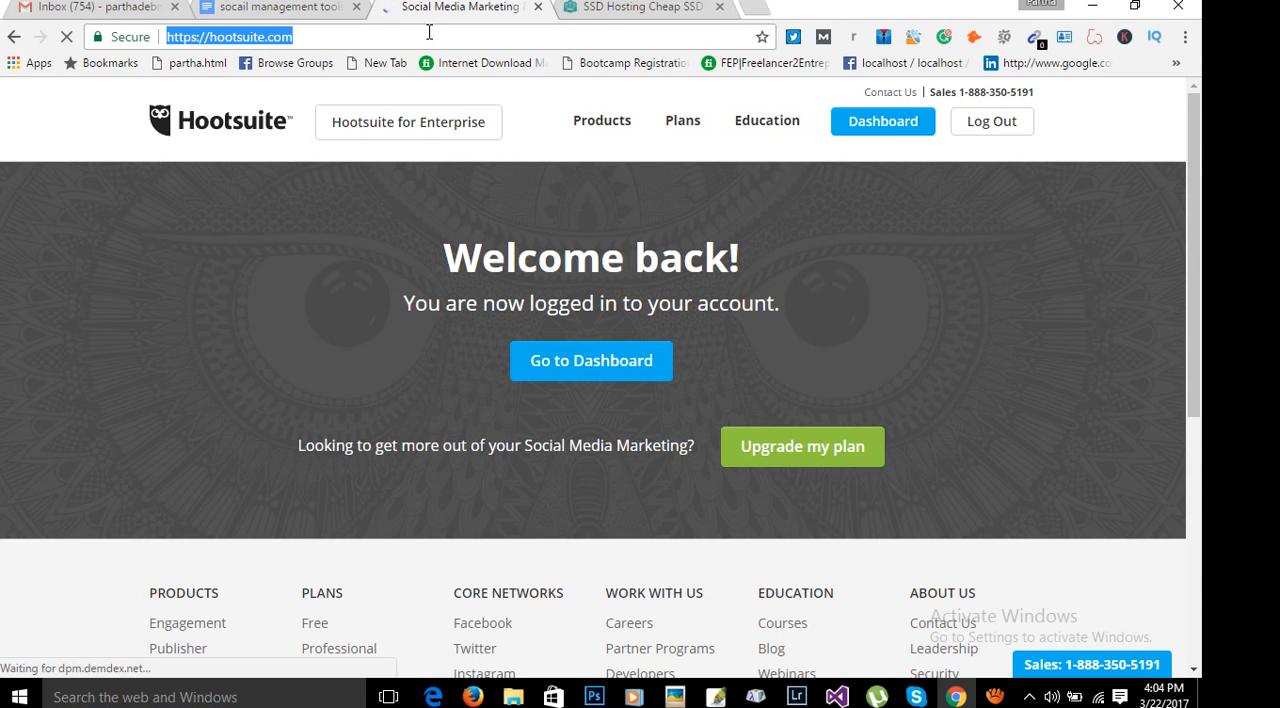
{"action": "key", "text": "ctrl+v"}
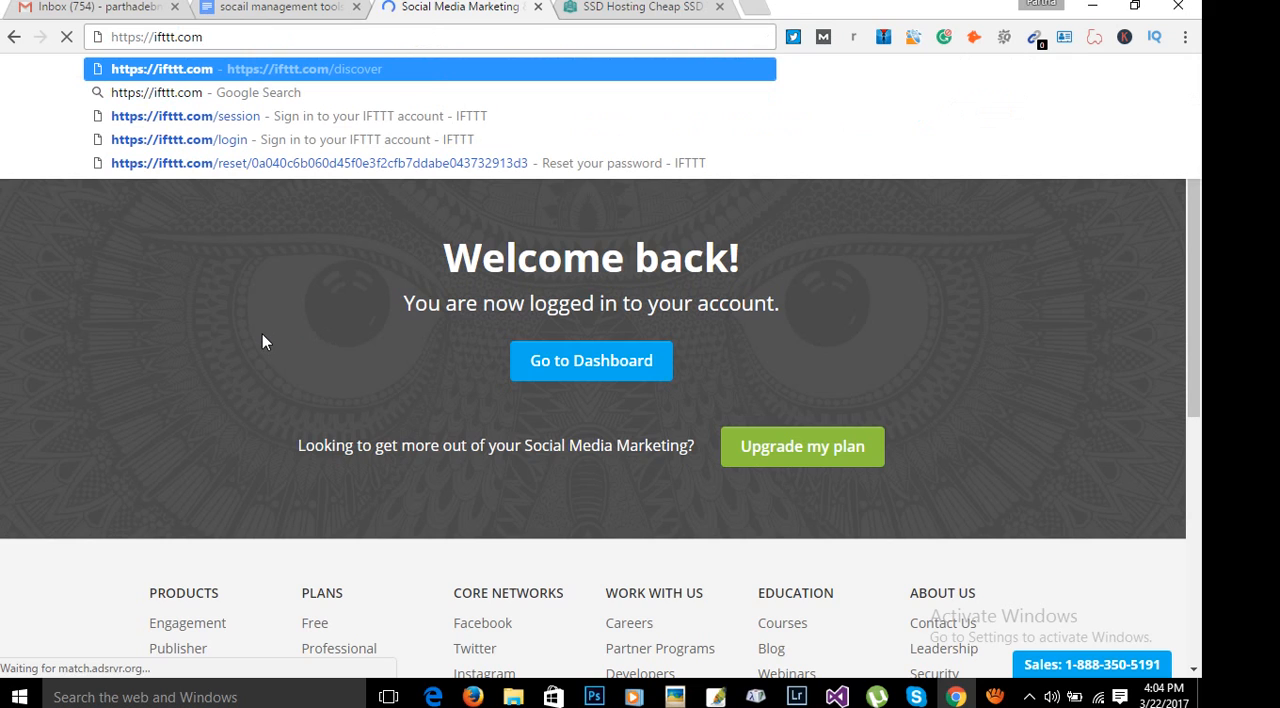
{"action": "key", "text": "Return"}
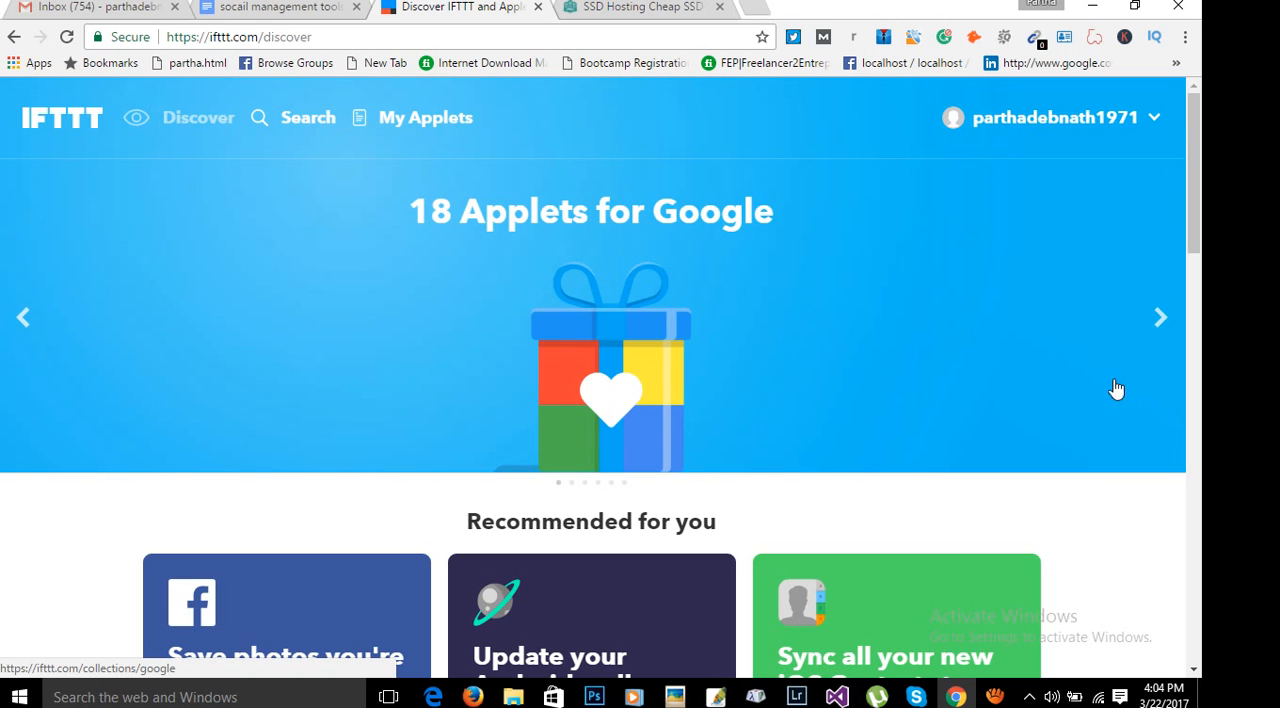
Start a new applet from the IFTTT account options and reload the incompletely loaded creation page.
{"action": "scroll", "coordinate": [1114, 391], "scroll_direction": "down", "scroll_amount": 3}
{"action": "scroll", "coordinate": [1080, 414], "scroll_direction": "up", "scroll_amount": 3}
{"action": "left_click", "coordinate": [1145, 121]}
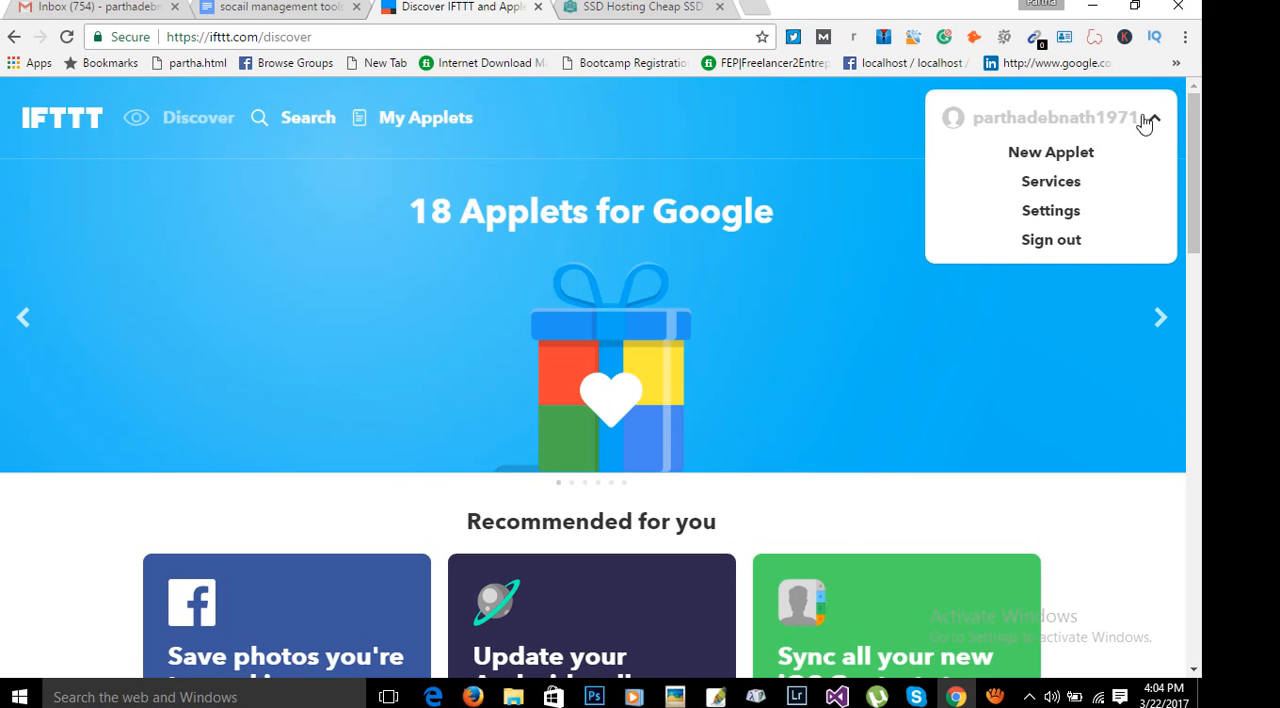
{"action": "left_click", "coordinate": [1064, 158]}
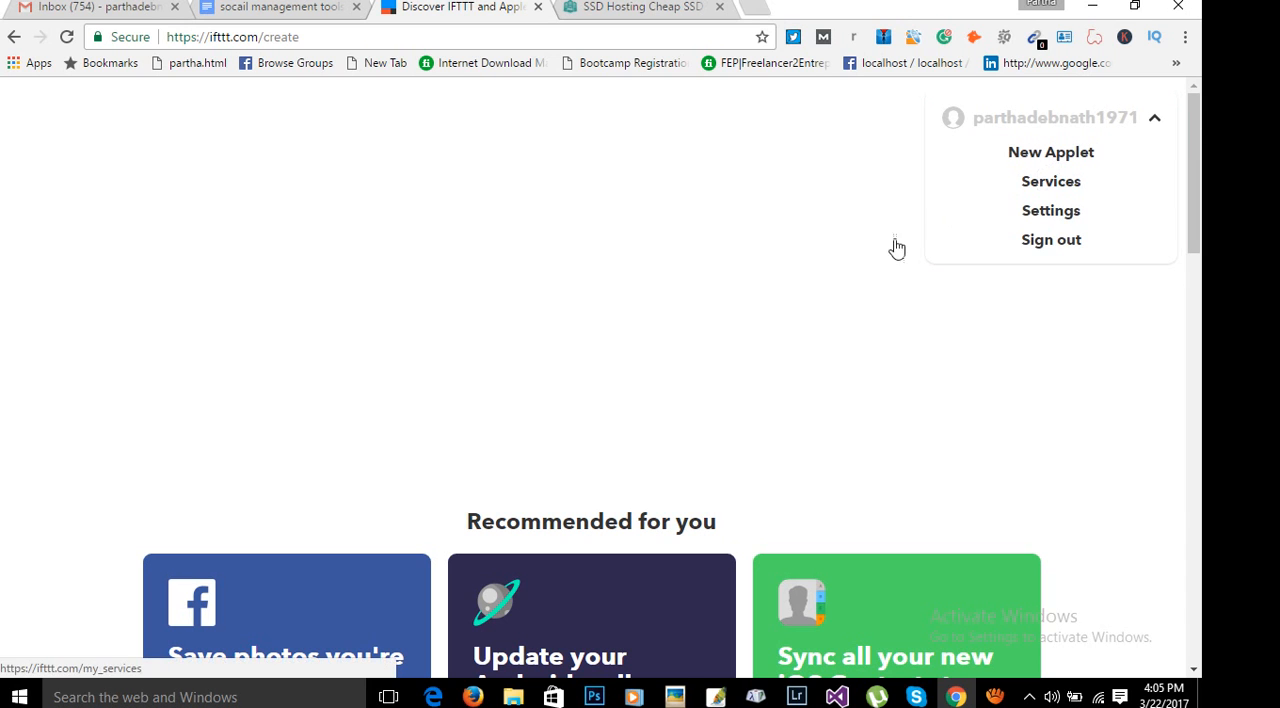
{"action": "scroll", "coordinate": [894, 297], "scroll_direction": "down", "scroll_amount": 2}
{"action": "scroll", "coordinate": [1046, 306], "scroll_direction": "down", "scroll_amount": 10}
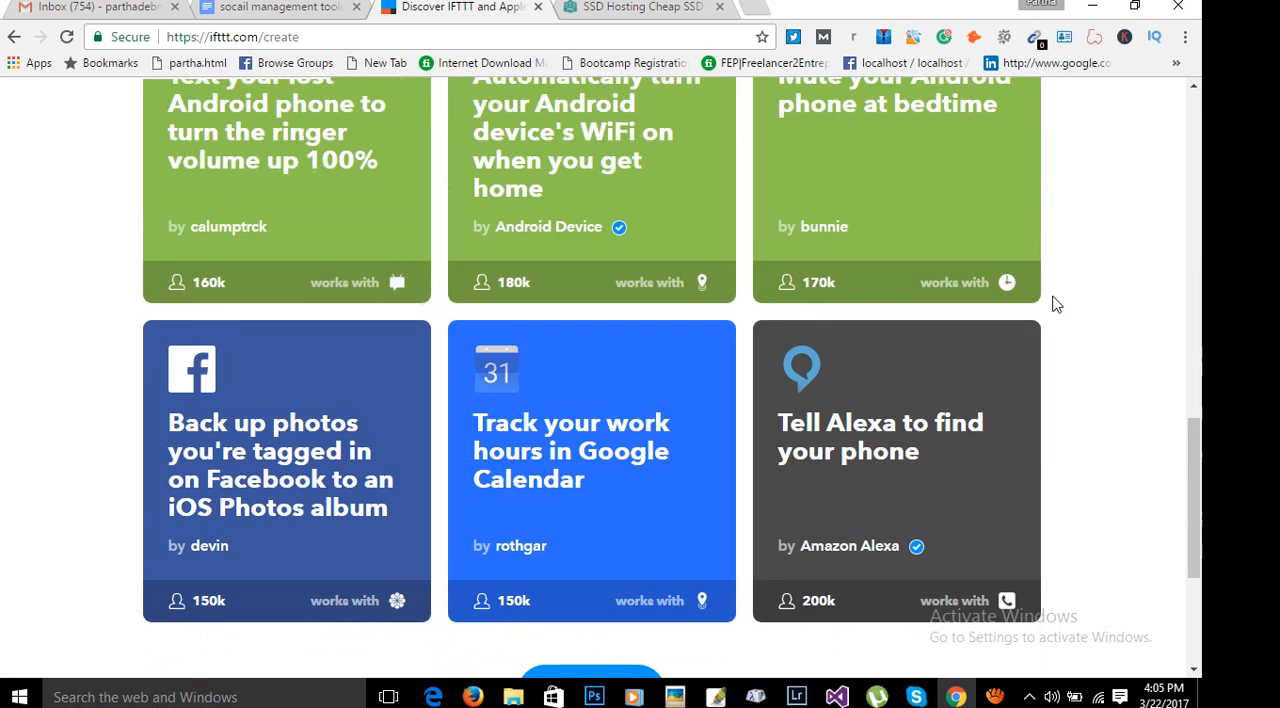
{"action": "scroll", "coordinate": [1058, 298], "scroll_direction": "up", "scroll_amount": 6}
{"action": "scroll", "coordinate": [1058, 298], "scroll_direction": "up", "scroll_amount": 6}
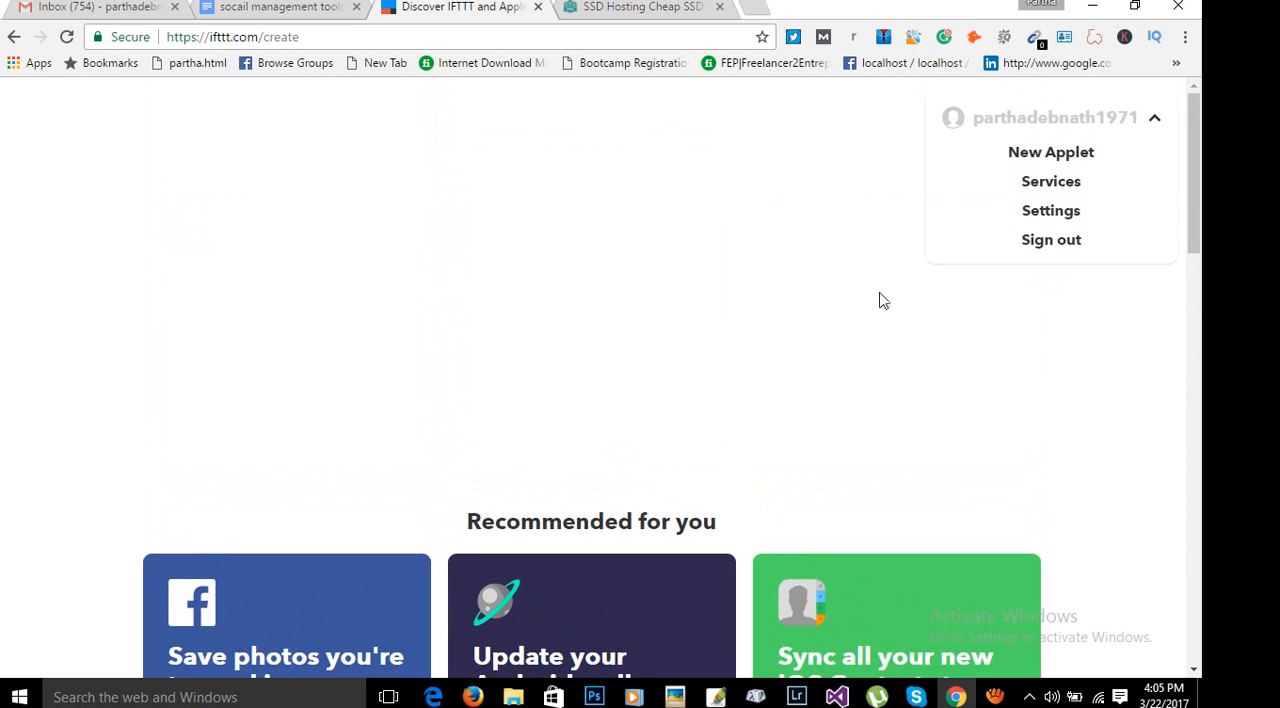
{"action": "left_click", "coordinate": [755, 305]}
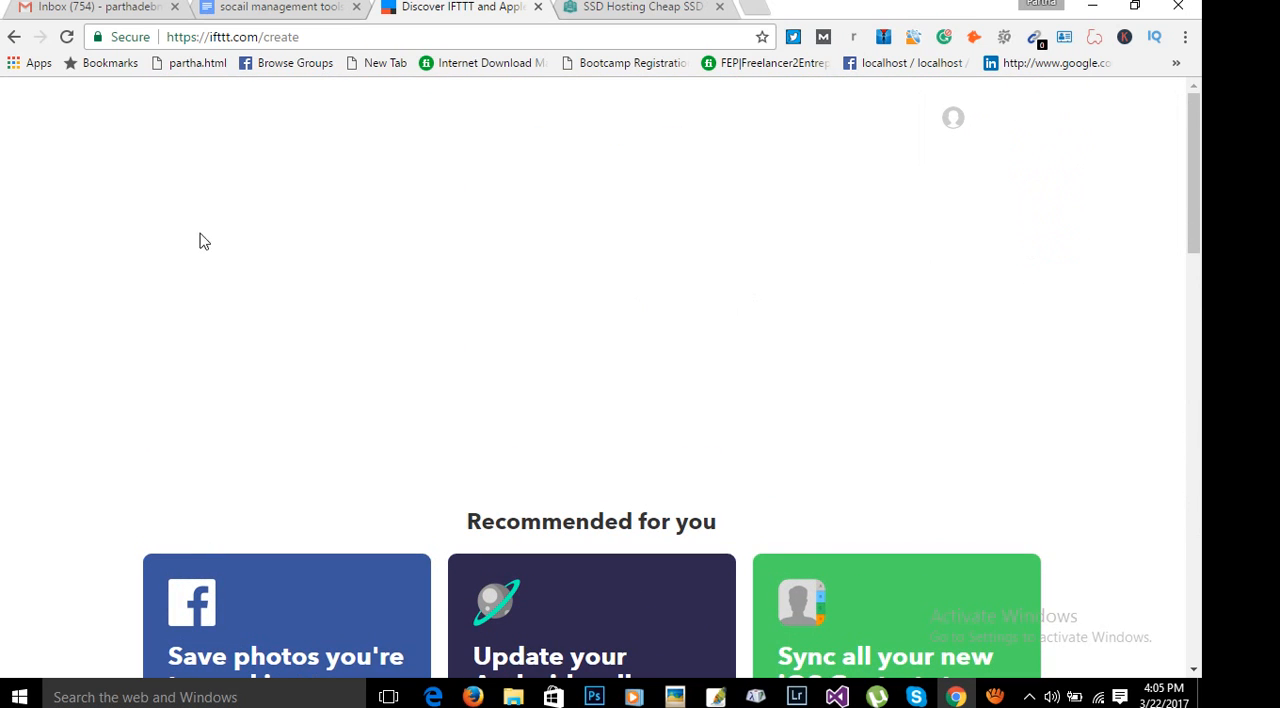
{"action": "left_click", "coordinate": [67, 37]}
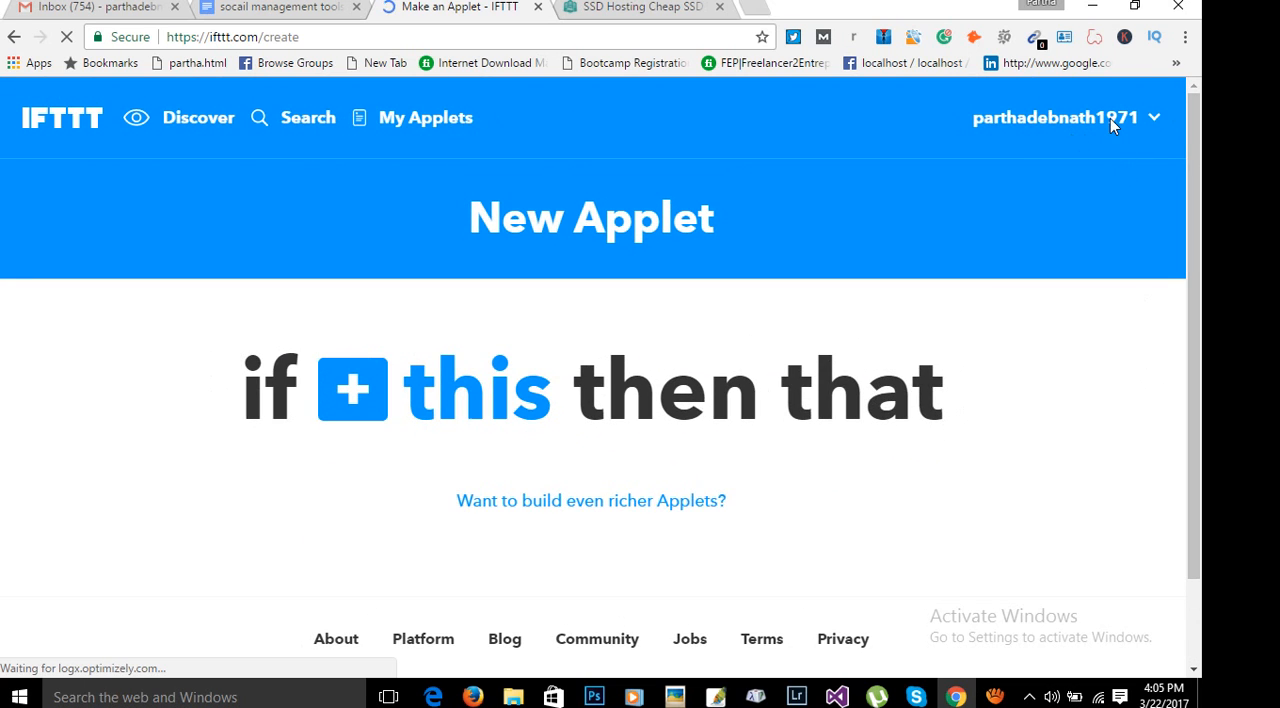
{"action": "left_click", "coordinate": [1140, 119]}
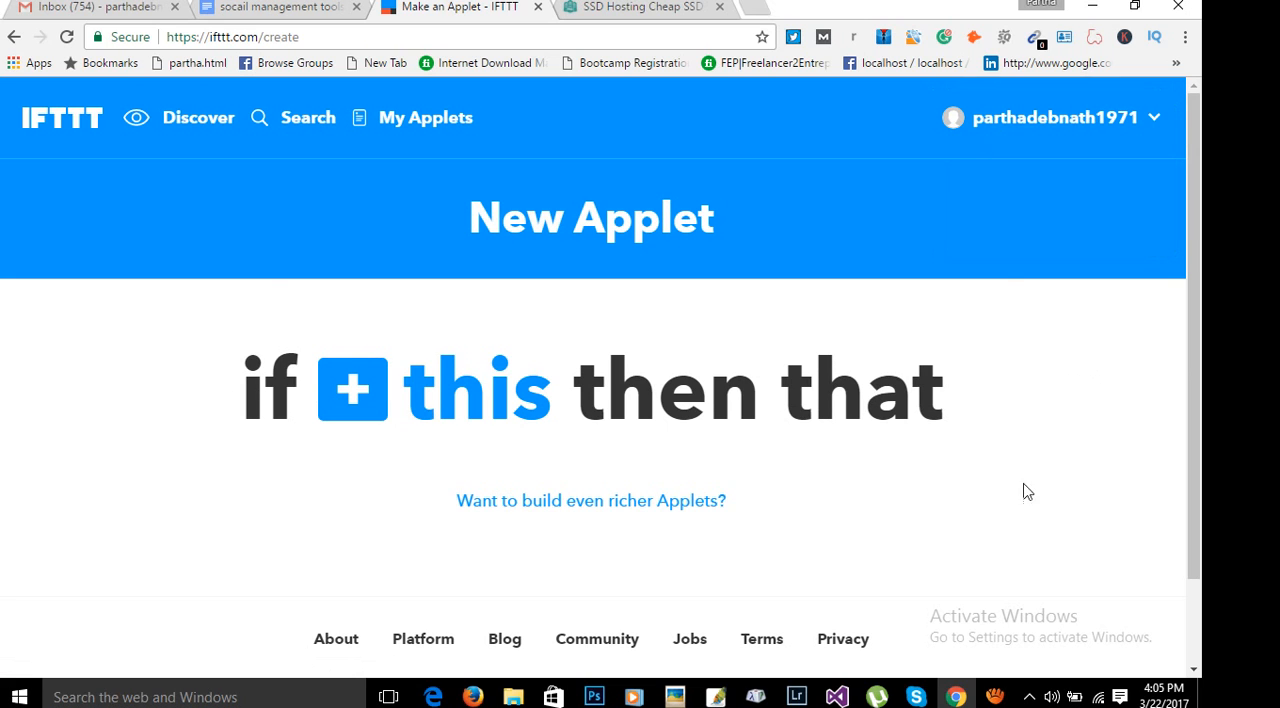
{"action": "left_click", "coordinate": [995, 697]}
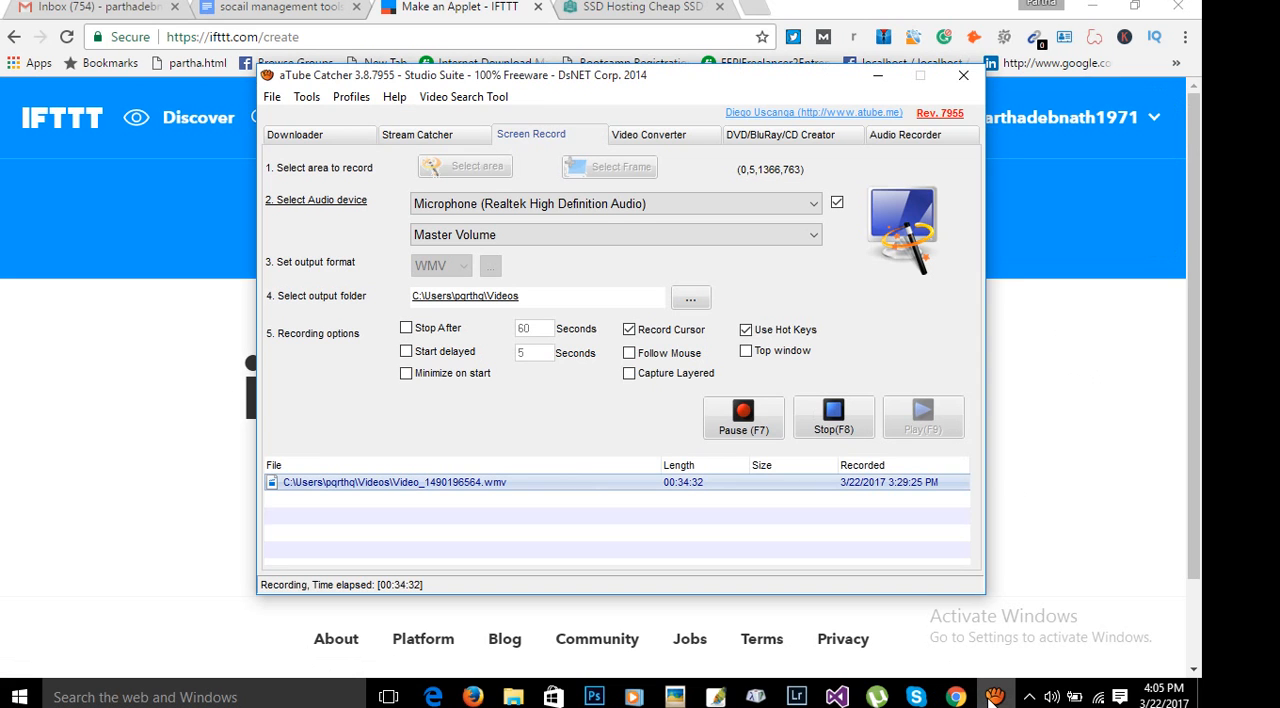
{"action": "left_click", "coordinate": [993, 701]}
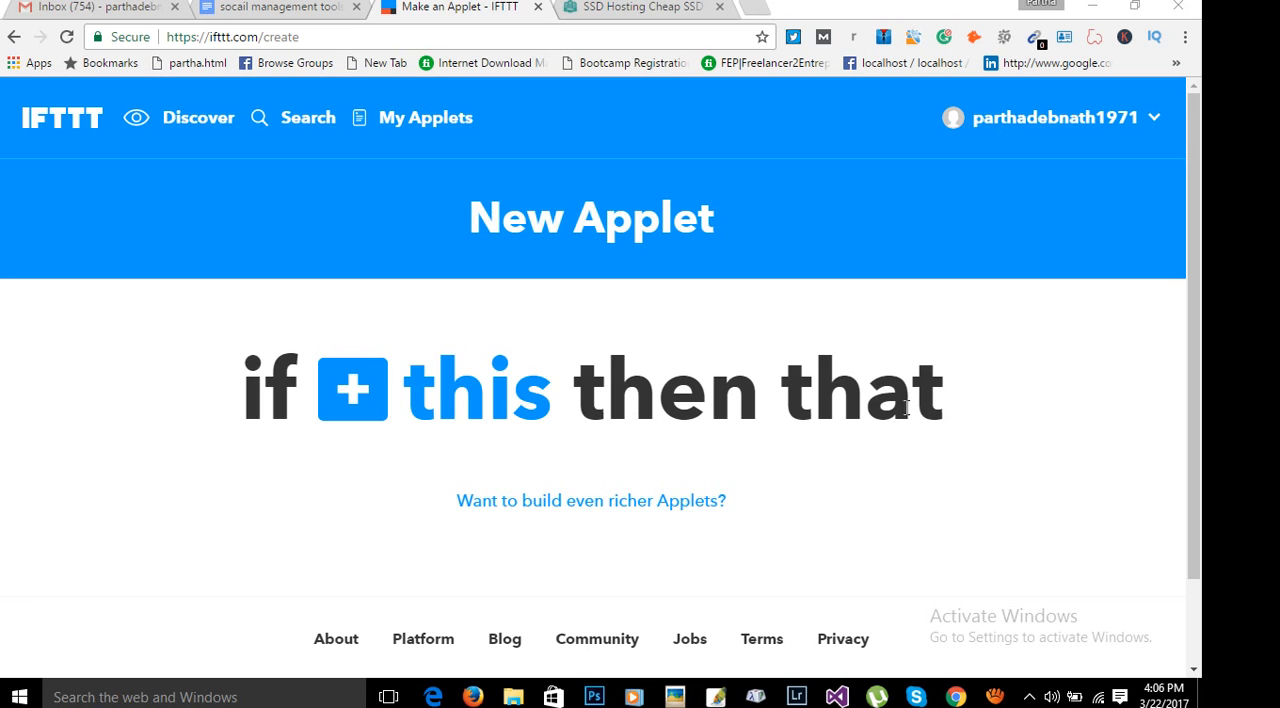
Open the service selection for the "this" trigger of the new applet.
{"action": "scroll", "coordinate": [964, 471], "scroll_direction": "down", "scroll_amount": 1}
{"action": "scroll", "coordinate": [964, 471], "scroll_direction": "up", "scroll_amount": 1}
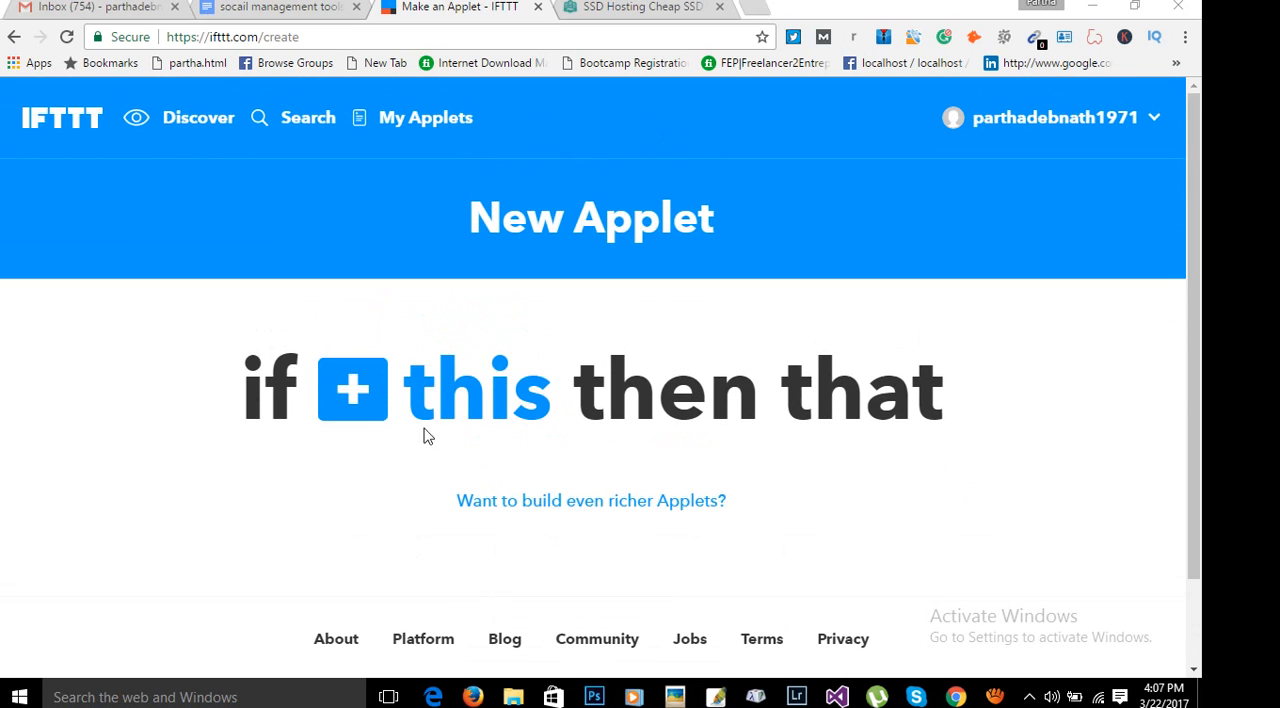
{"action": "left_click", "coordinate": [340, 405]}
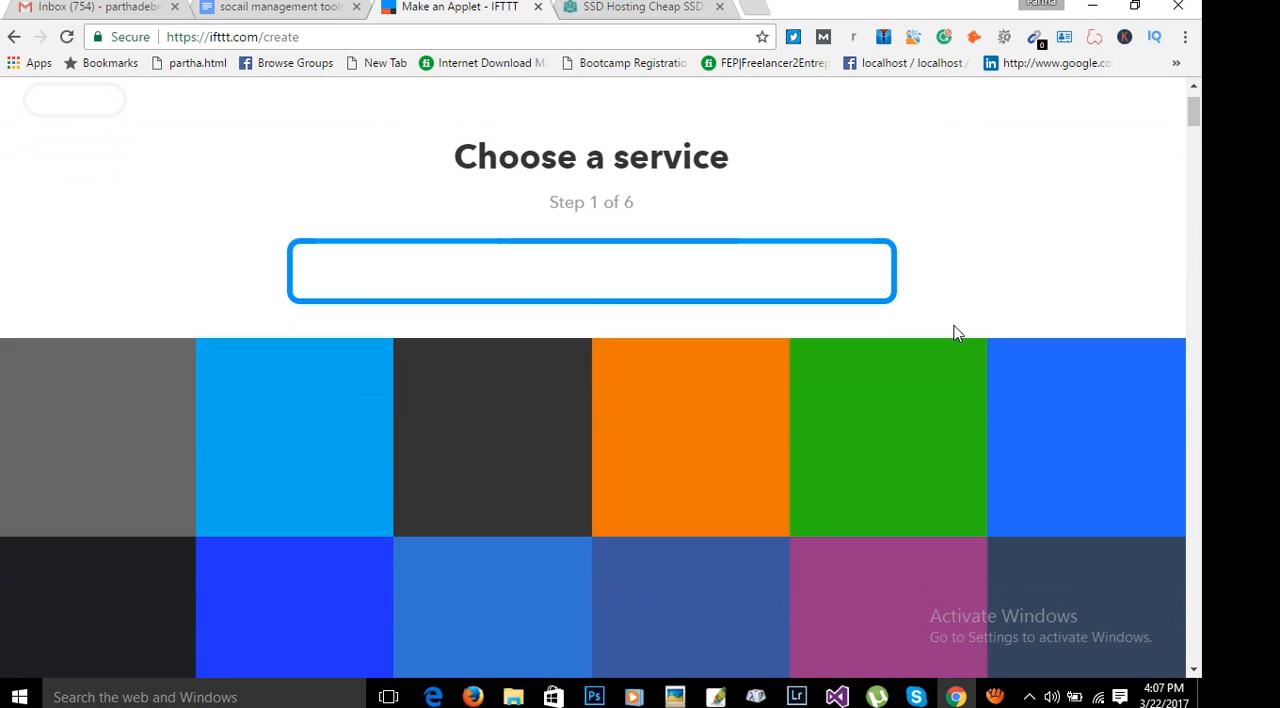
{"action": "scroll", "coordinate": [966, 347], "scroll_direction": "down", "scroll_amount": 3}
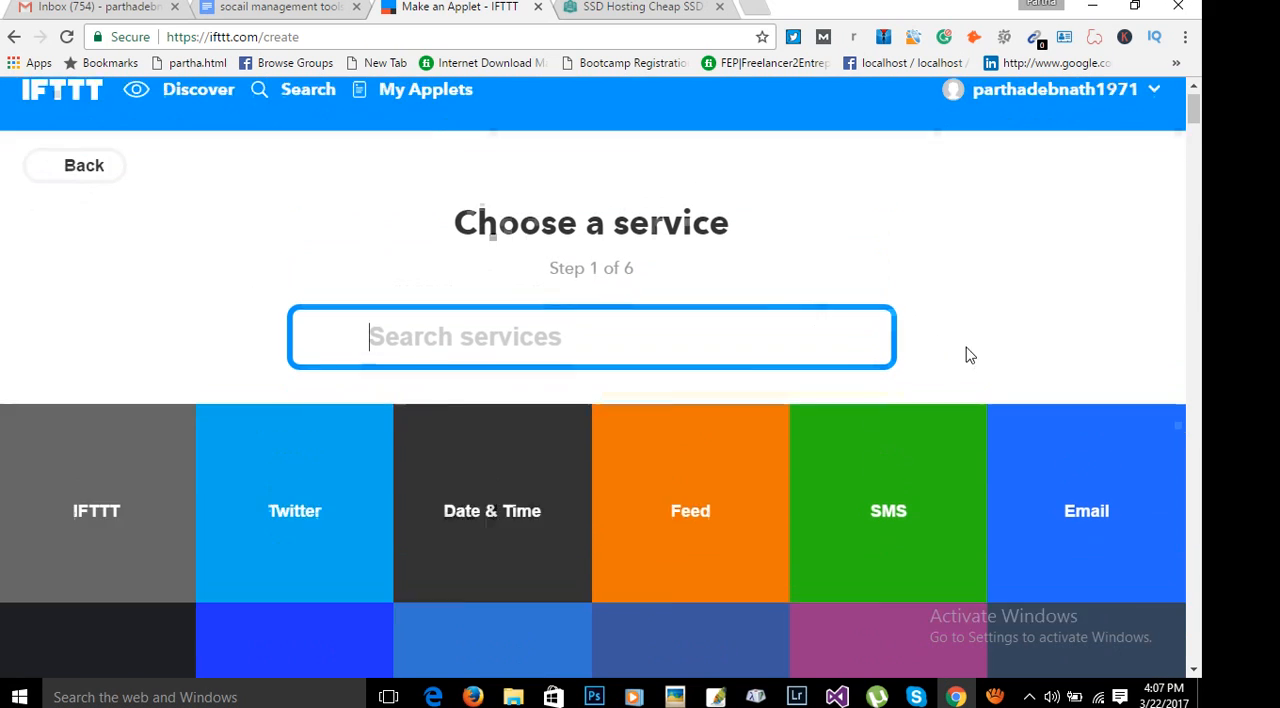
{"action": "scroll", "coordinate": [974, 354], "scroll_direction": "up", "scroll_amount": 3}
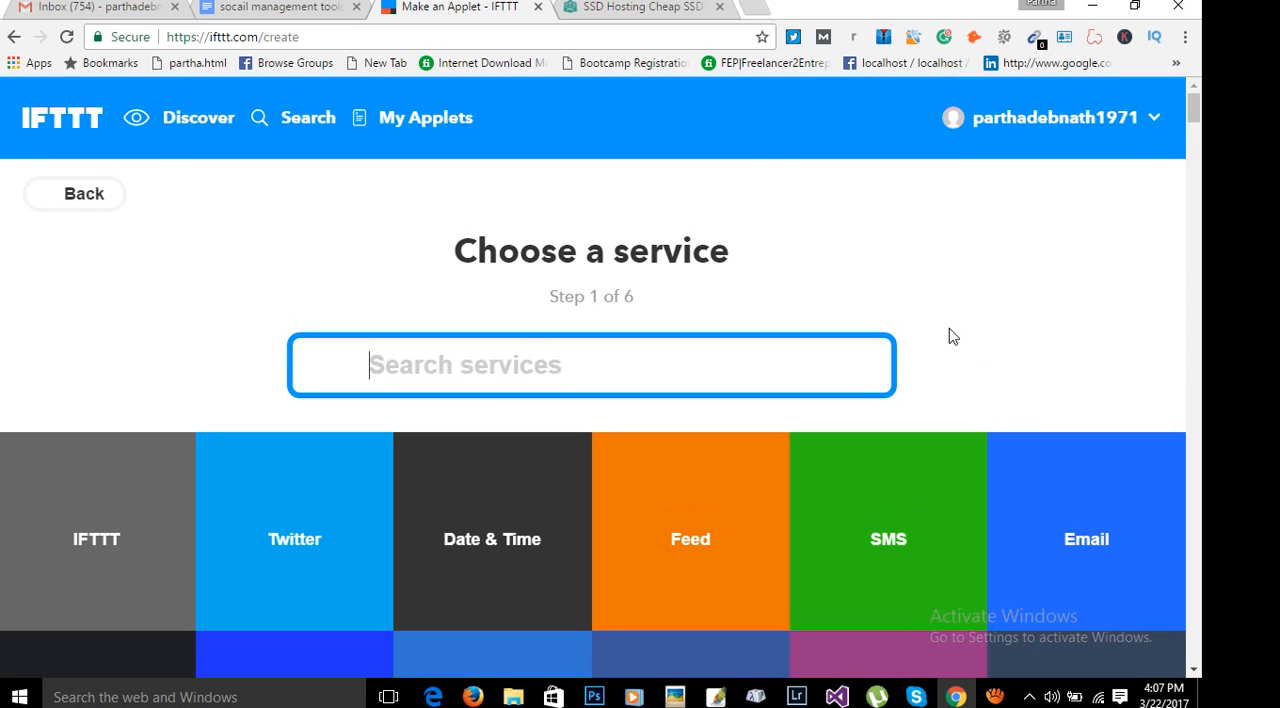
Look through the services offered for the applet's trigger, including the social media, feed and blogging services.
{"action": "scroll", "coordinate": [964, 336], "scroll_direction": "down", "scroll_amount": 2}
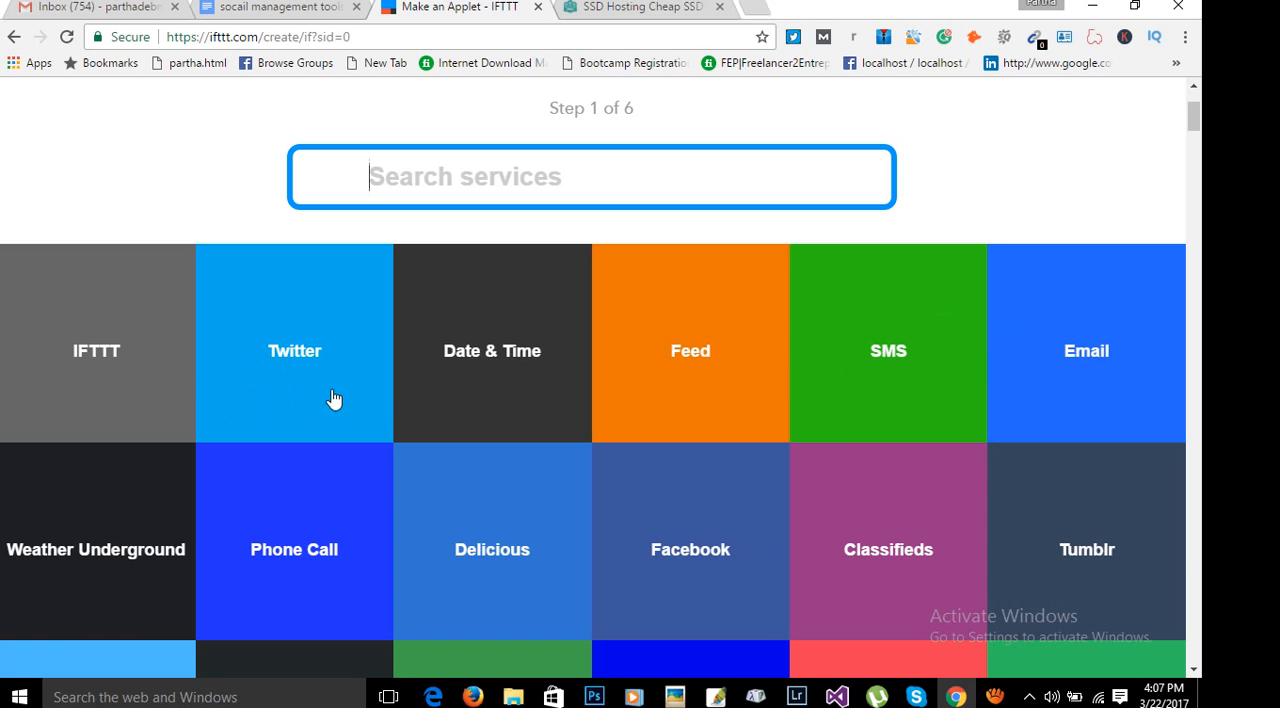
{"action": "scroll", "coordinate": [789, 429], "scroll_direction": "down", "scroll_amount": 7}
{"action": "scroll", "coordinate": [935, 498], "scroll_direction": "down", "scroll_amount": 12}
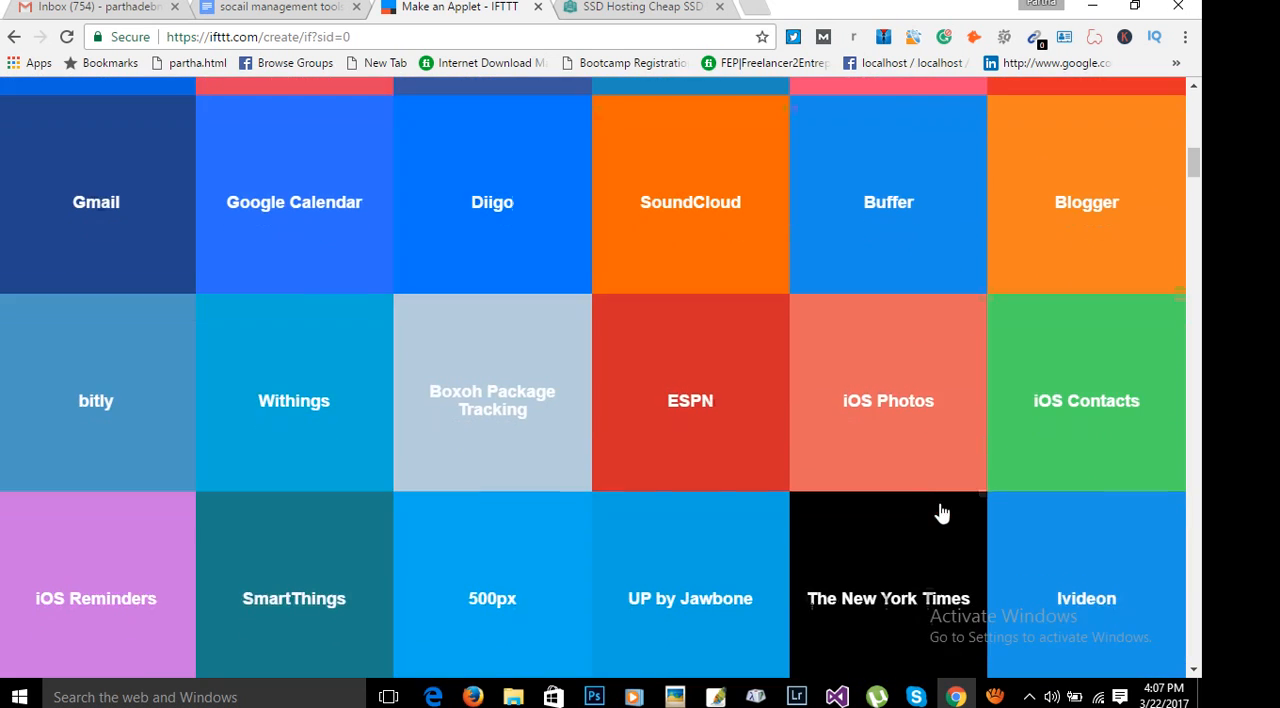
{"action": "scroll", "coordinate": [940, 520], "scroll_direction": "down", "scroll_amount": 6}
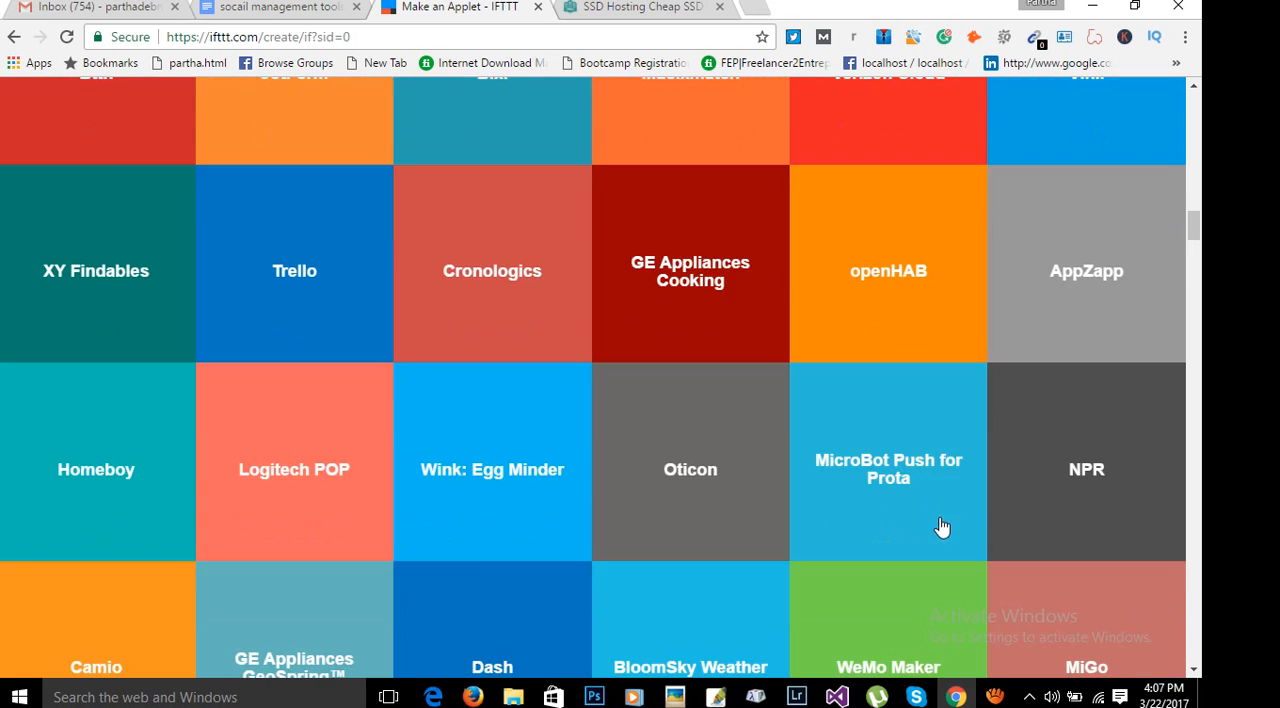
{"action": "scroll", "coordinate": [889, 506], "scroll_direction": "down", "scroll_amount": 5}
{"action": "scroll", "coordinate": [895, 532], "scroll_direction": "down", "scroll_amount": 10}
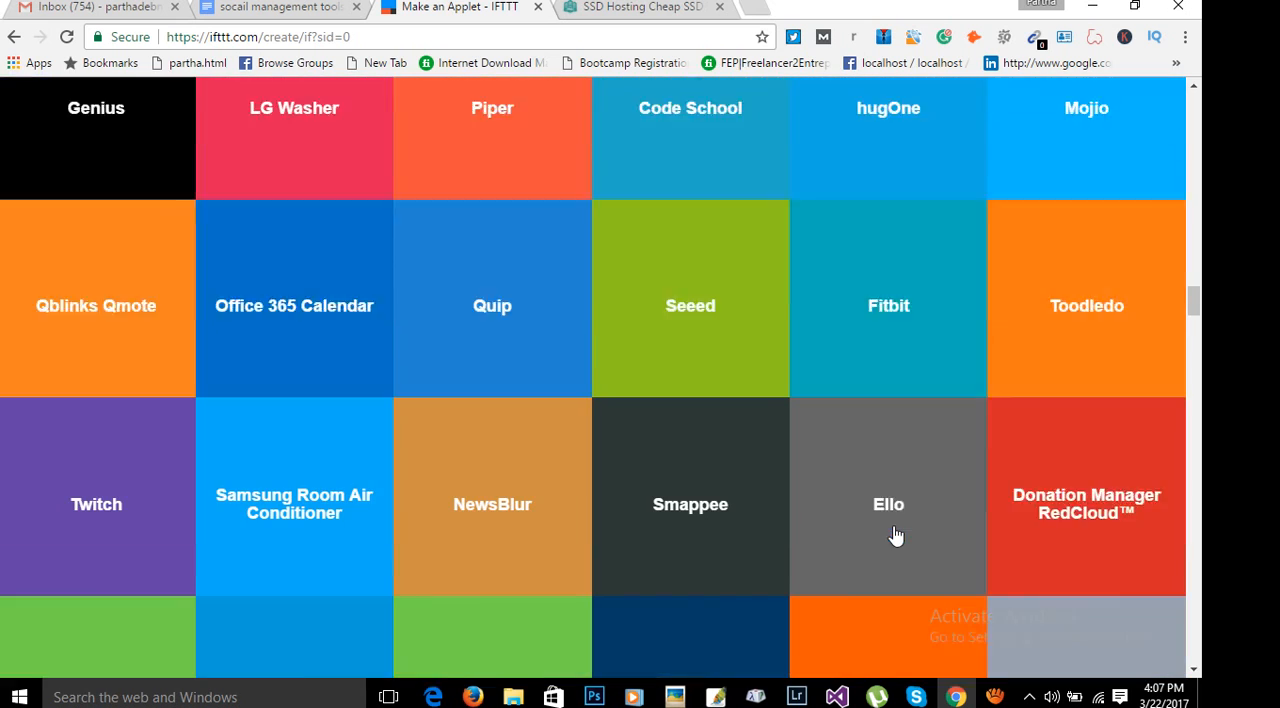
{"action": "scroll", "coordinate": [895, 536], "scroll_direction": "up", "scroll_amount": 20}
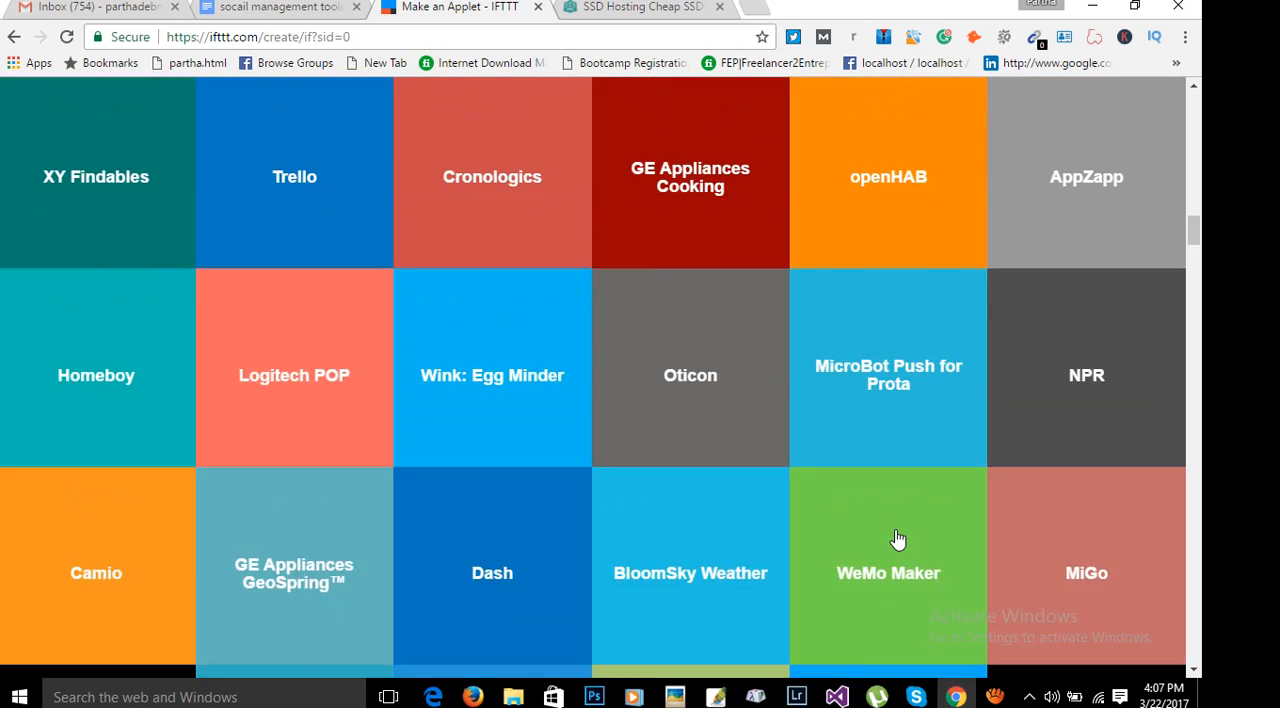
{"action": "scroll", "coordinate": [900, 535], "scroll_direction": "up", "scroll_amount": 10}
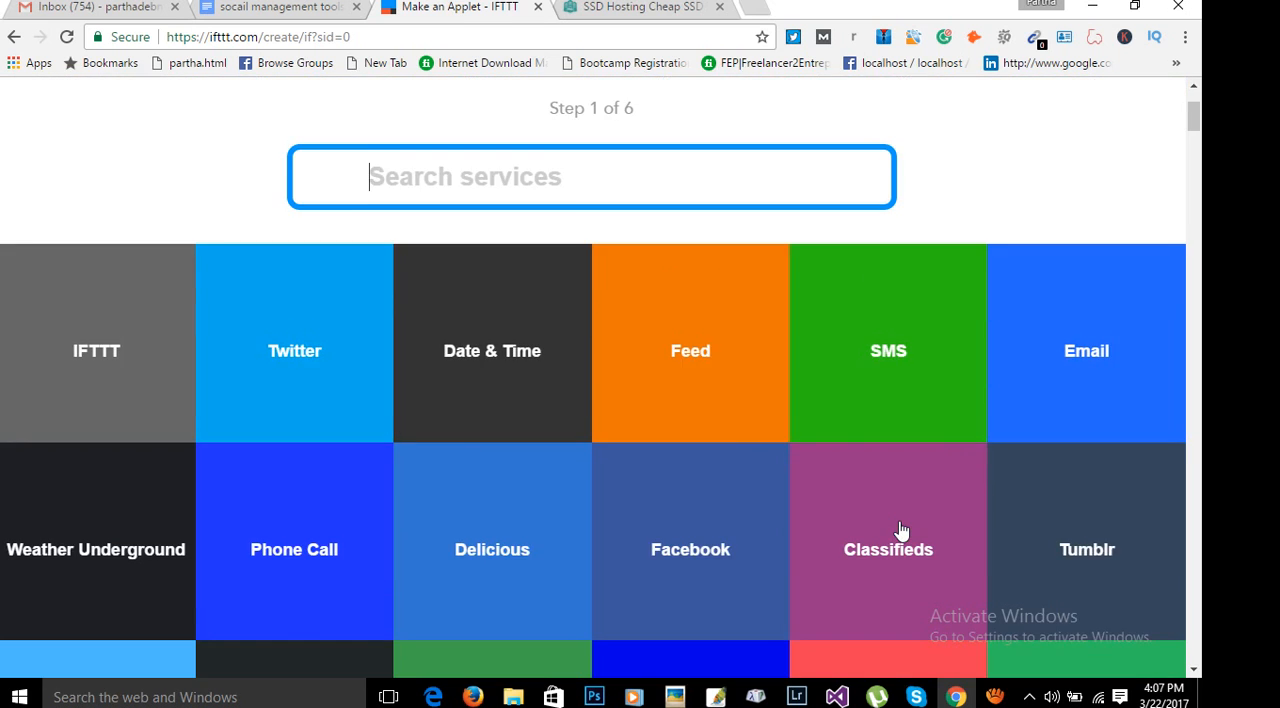
{"action": "scroll", "coordinate": [712, 393], "scroll_direction": "down", "scroll_amount": 2}
{"action": "scroll", "coordinate": [100, 495], "scroll_direction": "down", "scroll_amount": 1}
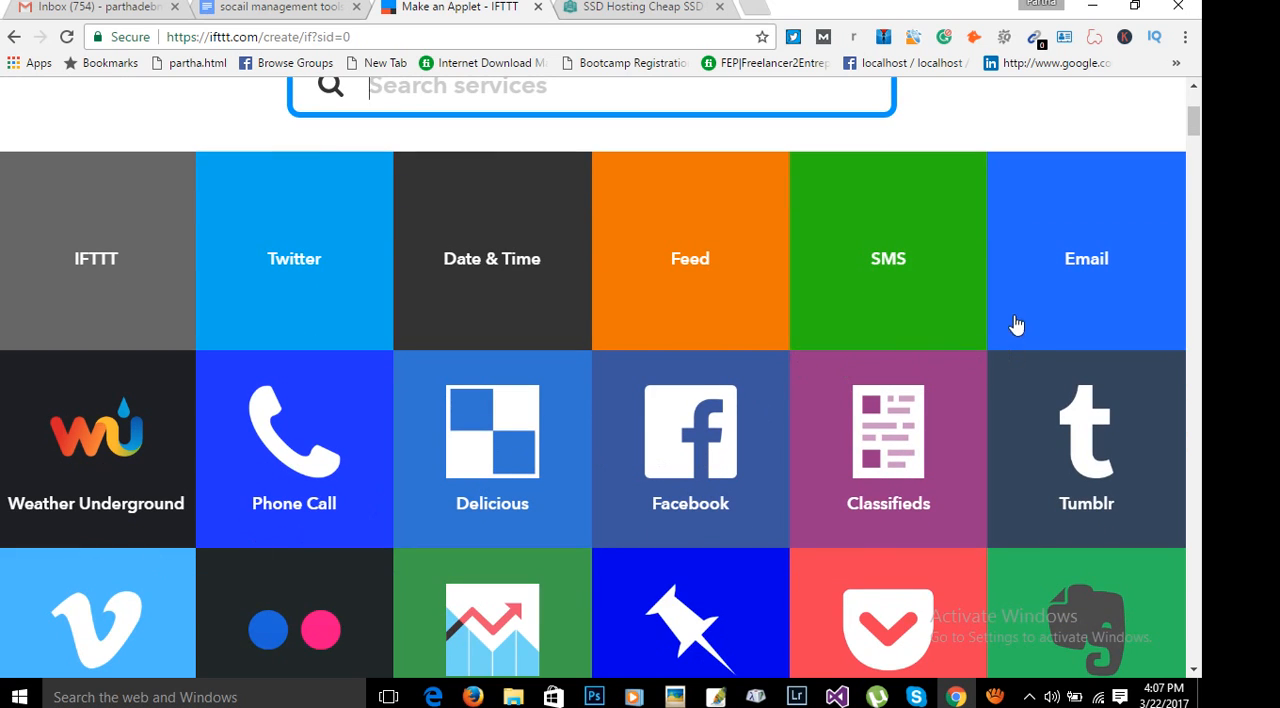
{"action": "scroll", "coordinate": [1092, 270], "scroll_direction": "down", "scroll_amount": 6}
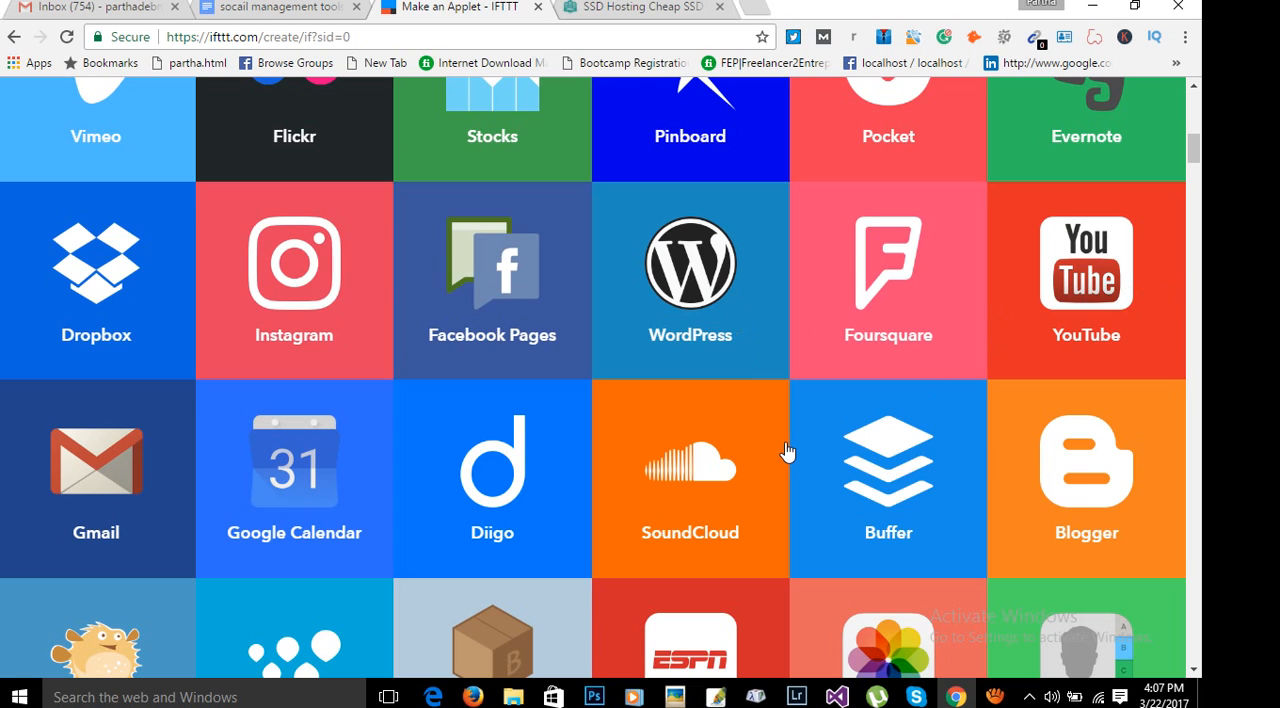
{"action": "scroll", "coordinate": [787, 460], "scroll_direction": "up", "scroll_amount": 8}
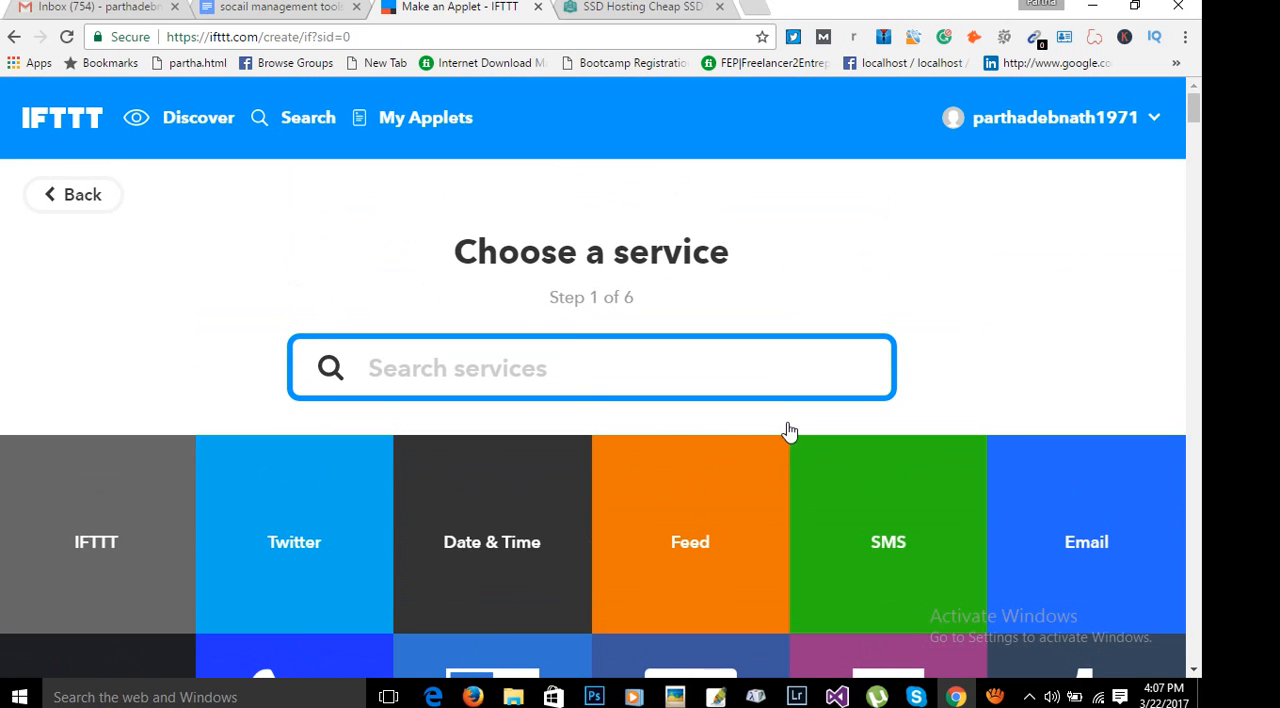
{"action": "scroll", "coordinate": [1010, 342], "scroll_direction": "down", "scroll_amount": 1}
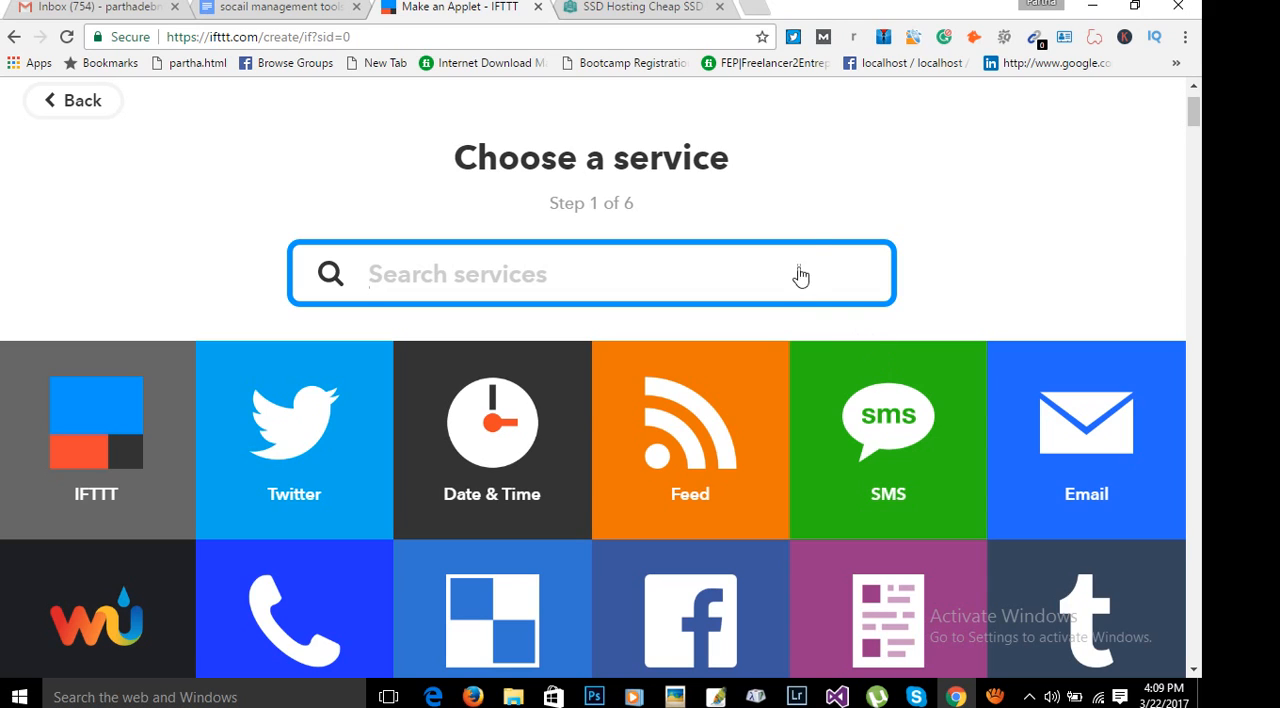
{"action": "scroll", "coordinate": [1092, 374], "scroll_direction": "down", "scroll_amount": 1}
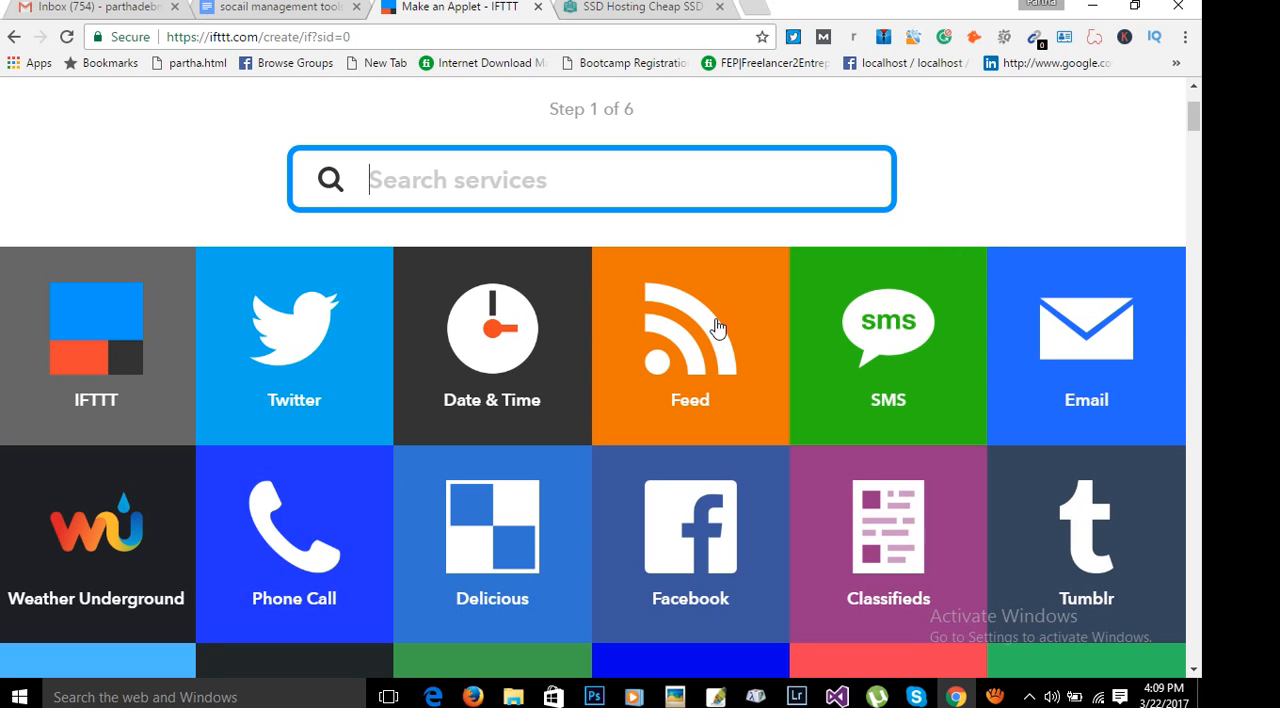
{"action": "left_click", "coordinate": [957, 697]}
{"action": "left_click", "coordinate": [957, 697]}
{"action": "left_click", "coordinate": [240, 10]}
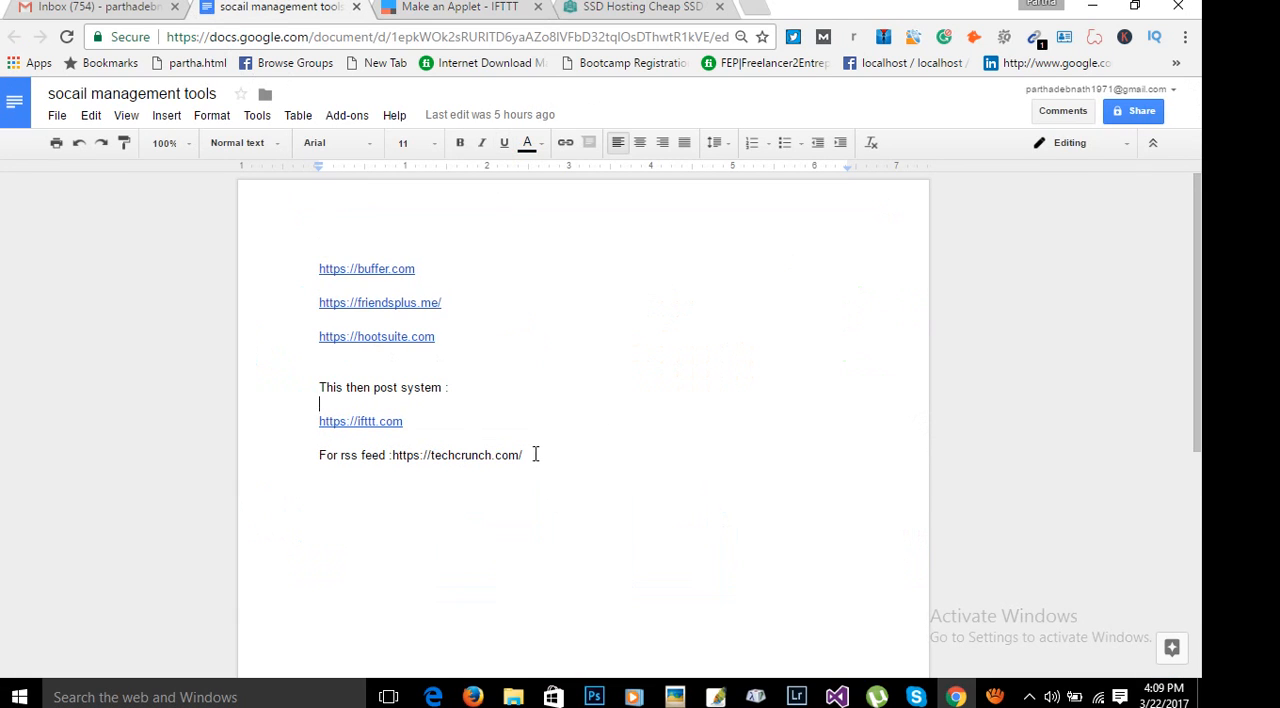
{"action": "left_click_drag", "start_coordinate": [533, 455], "coordinate": [392, 457]}
{"action": "key", "text": "ctrl+c"}
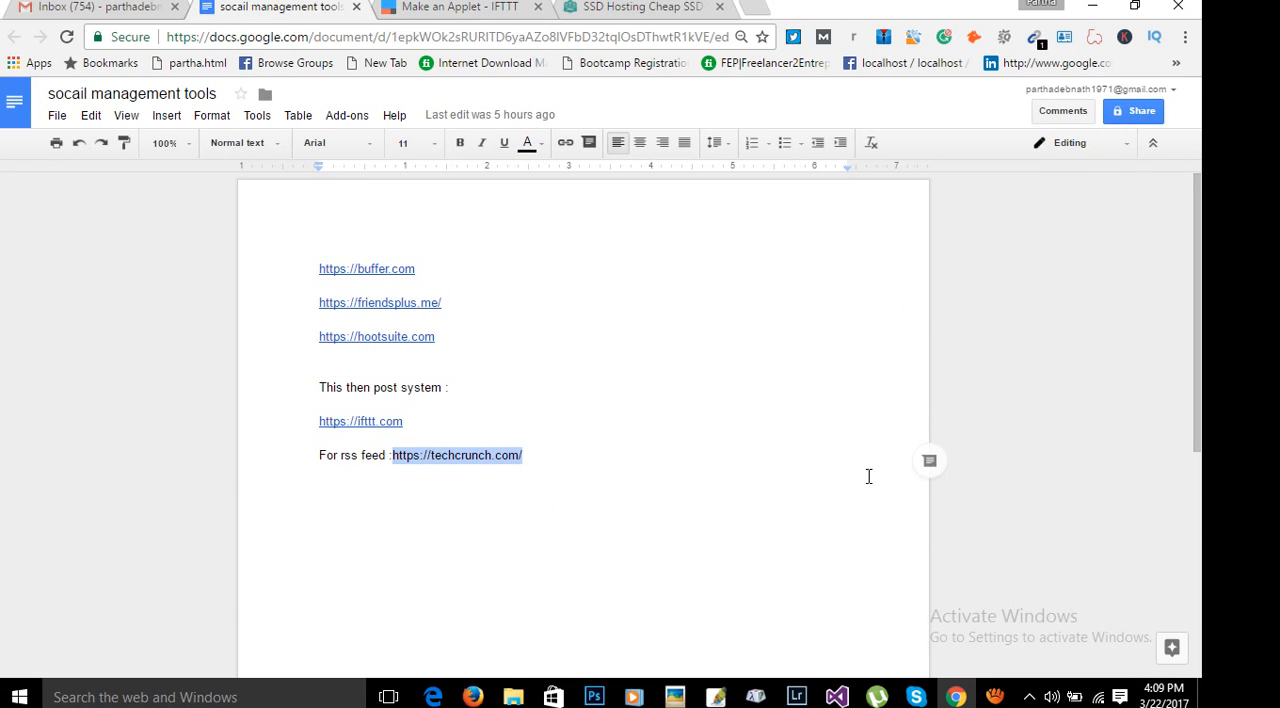
{"action": "left_click", "coordinate": [755, 7]}
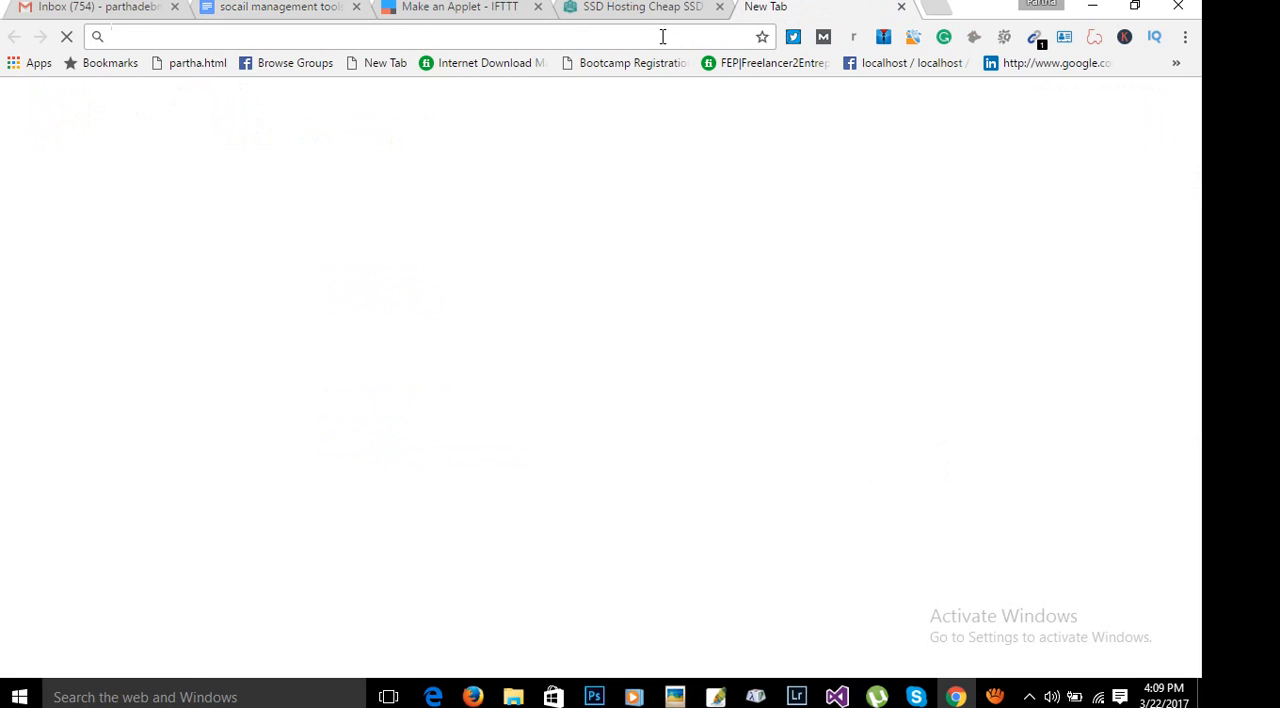
{"action": "key", "text": "ctrl+v"}
{"action": "left_click", "coordinate": [679, 69]}
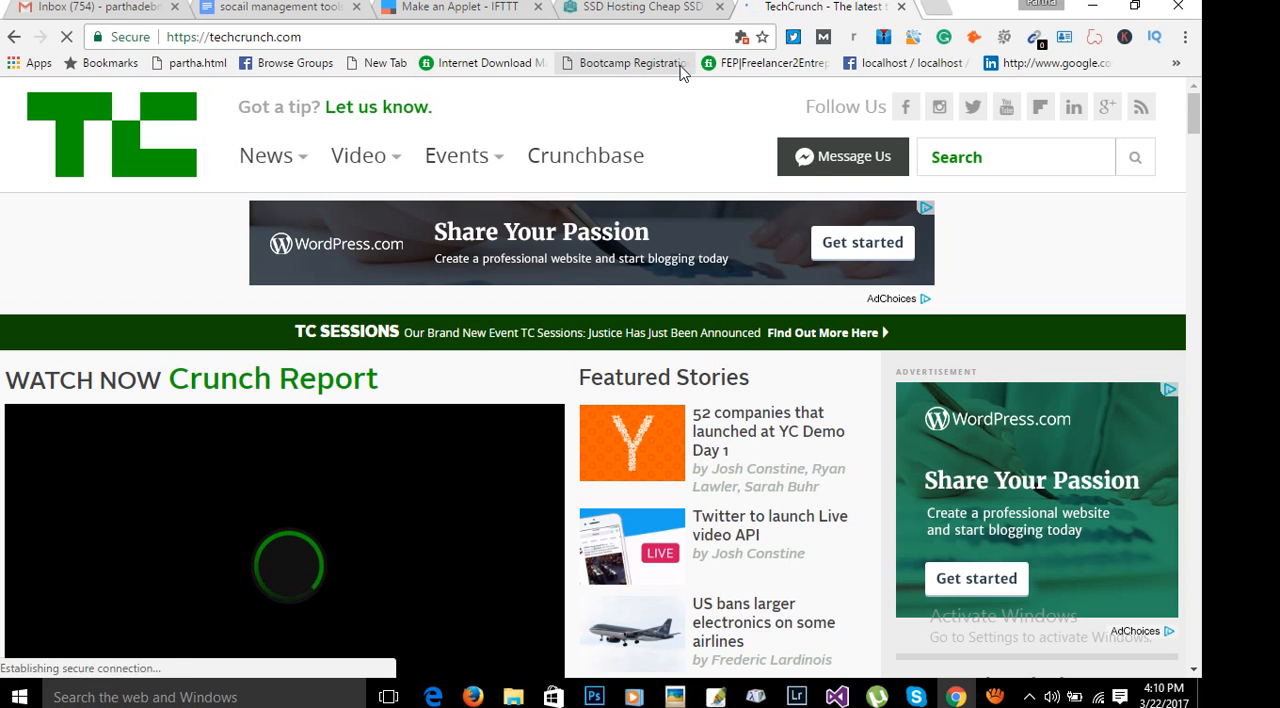
{"action": "scroll", "coordinate": [810, 318], "scroll_direction": "down", "scroll_amount": 10}
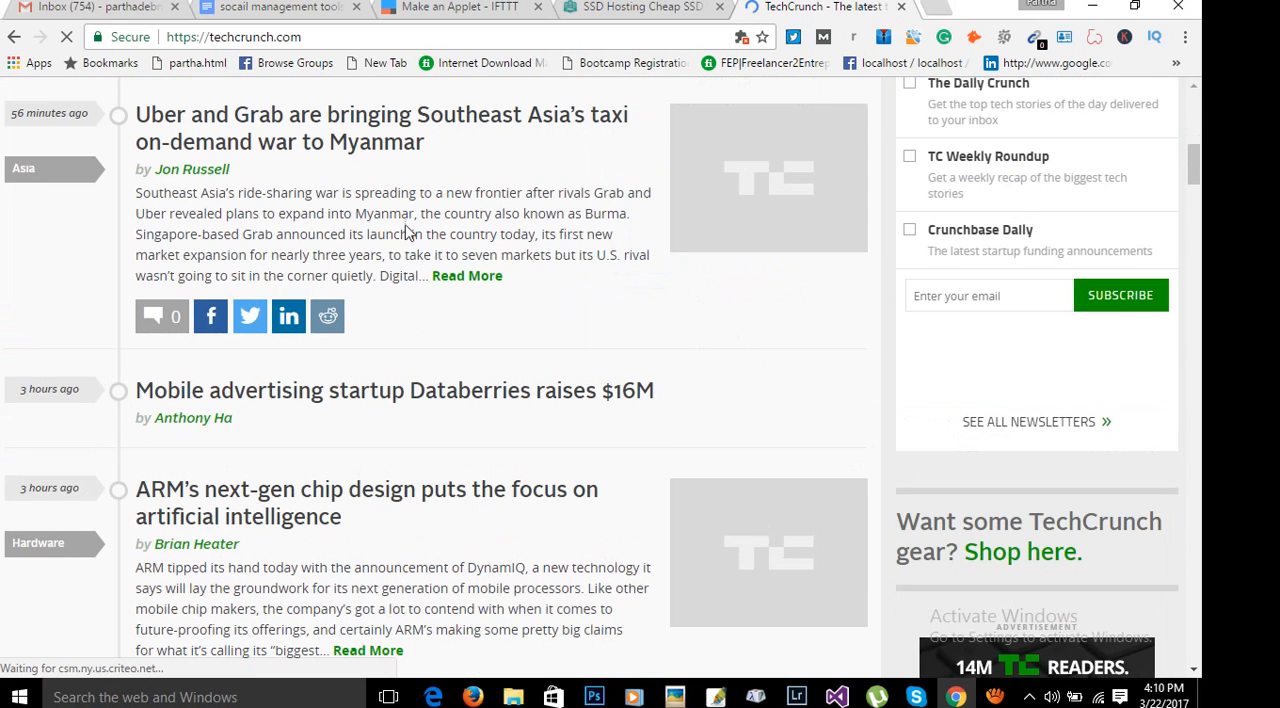
Look through the latest articles on the TechCrunch home page.
{"action": "scroll", "coordinate": [560, 356], "scroll_direction": "down", "scroll_amount": 3}
{"action": "scroll", "coordinate": [487, 374], "scroll_direction": "up", "scroll_amount": 1}
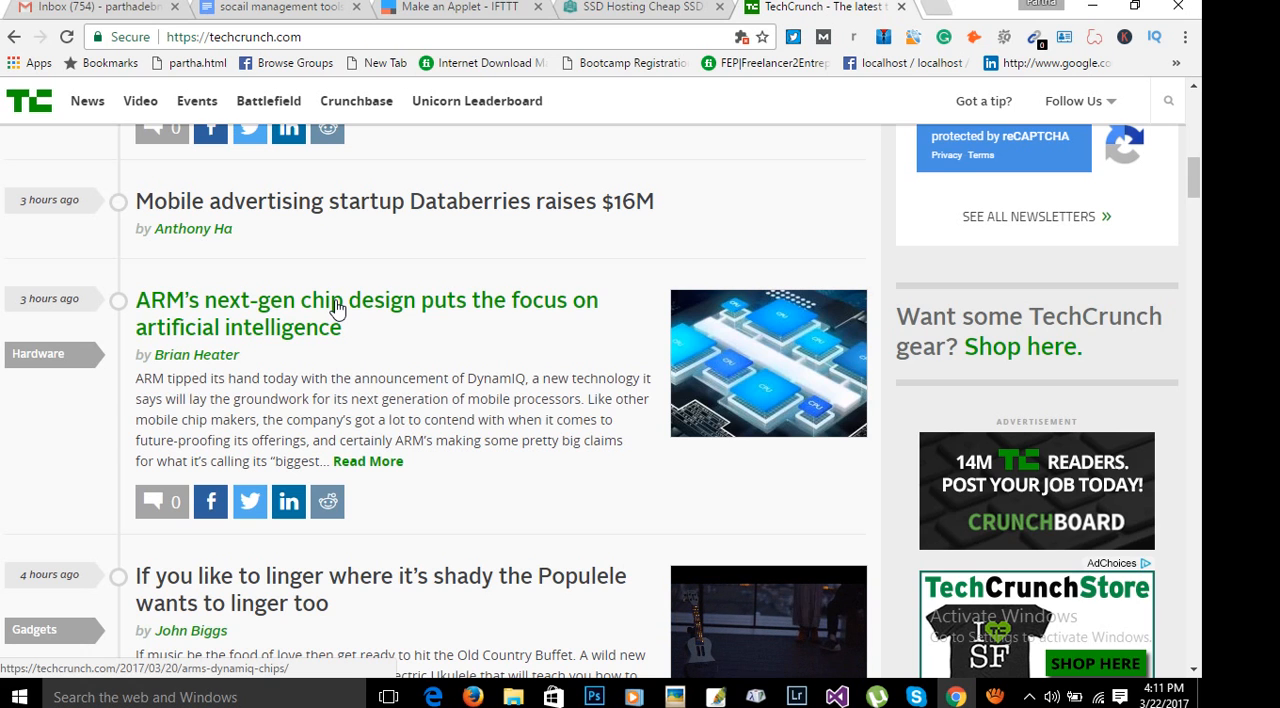
{"action": "scroll", "coordinate": [166, 289], "scroll_direction": "up", "scroll_amount": 10}
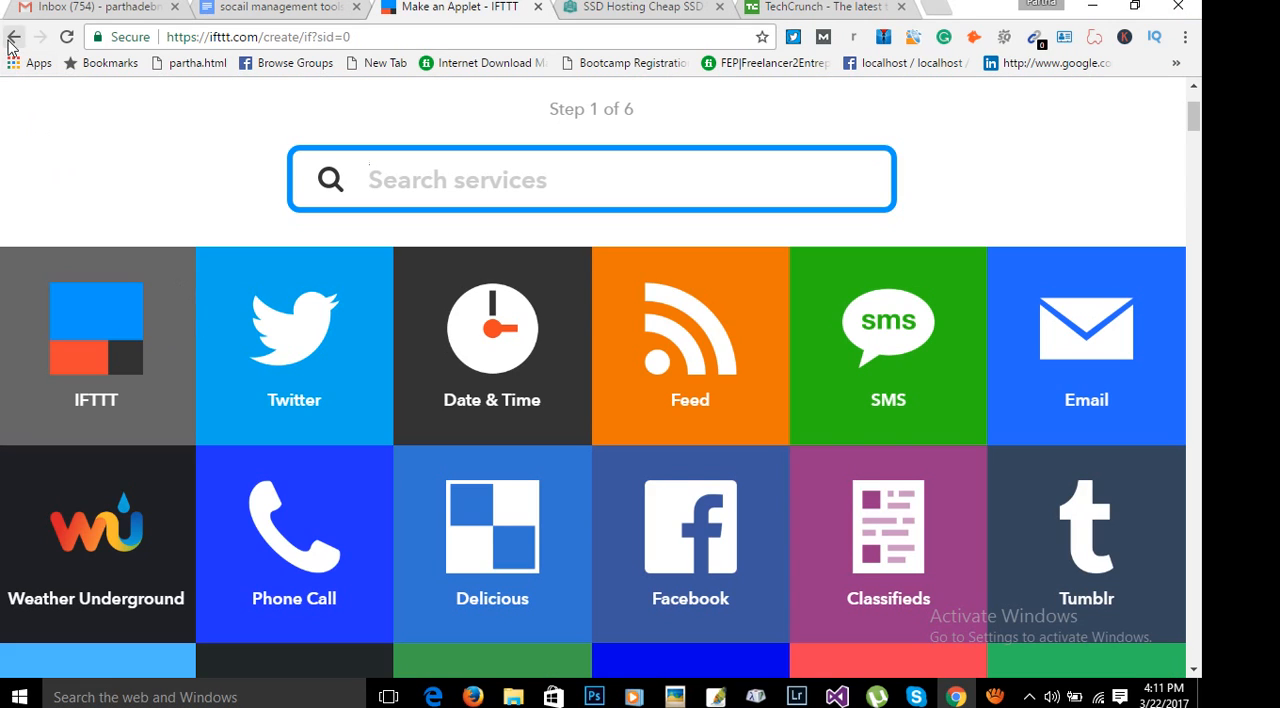
Return the IFTTT applet creation to the New Applet start page and reload it.
{"action": "left_click", "coordinate": [14, 38]}
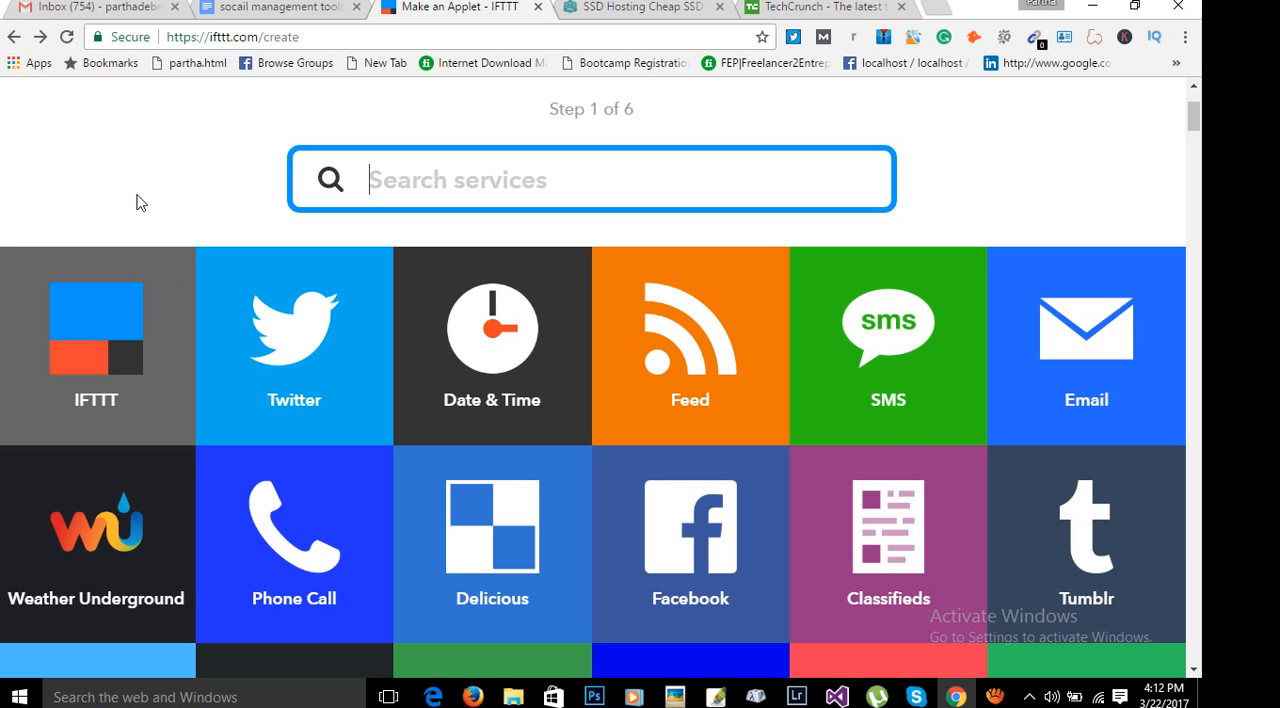
{"action": "left_click", "coordinate": [66, 37]}
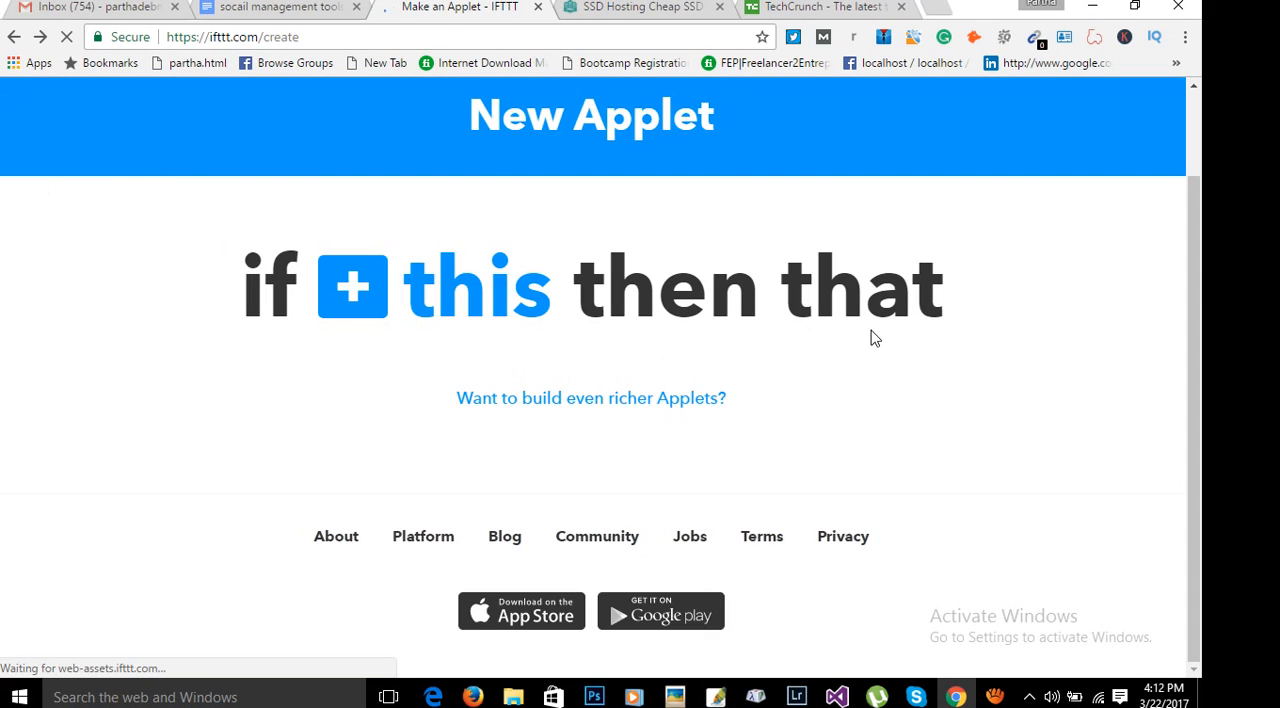
Switch to TechCrunch's RSS Feeds page and open the Social section feed.
{"action": "left_click", "coordinate": [820, 7]}
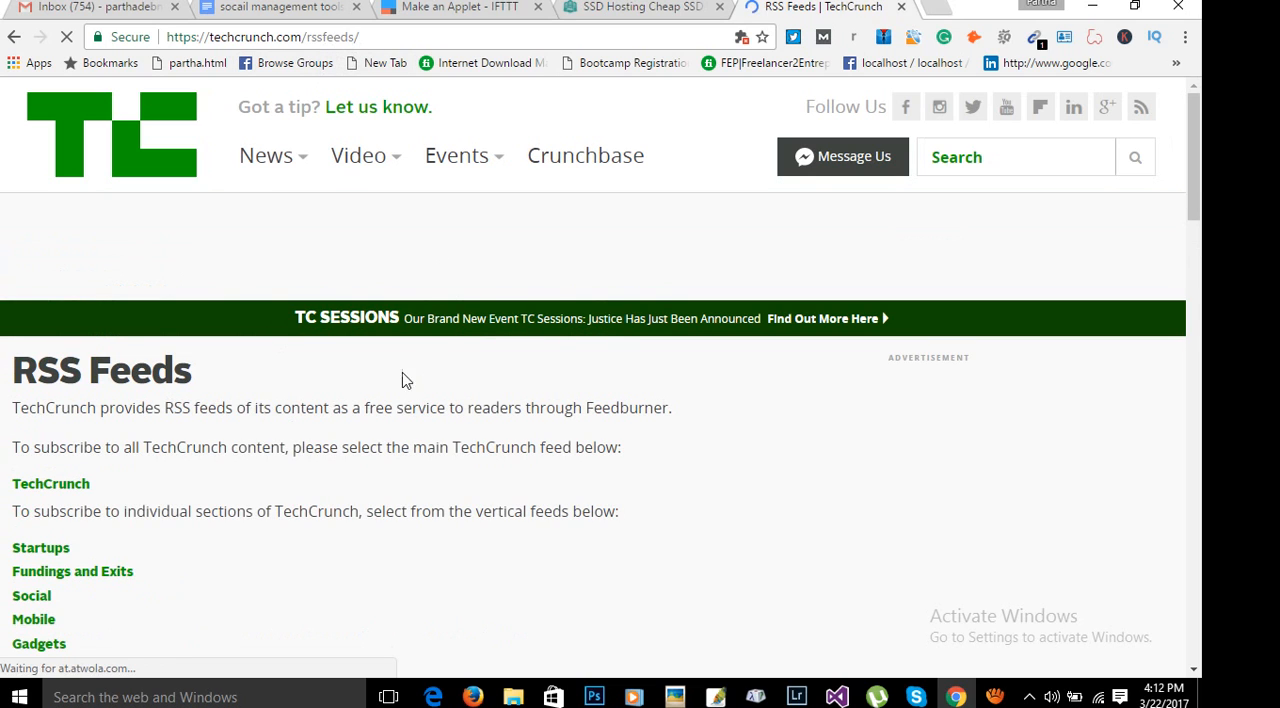
{"action": "scroll", "coordinate": [403, 377], "scroll_direction": "down", "scroll_amount": 2}
{"action": "scroll", "coordinate": [288, 421], "scroll_direction": "down", "scroll_amount": 1}
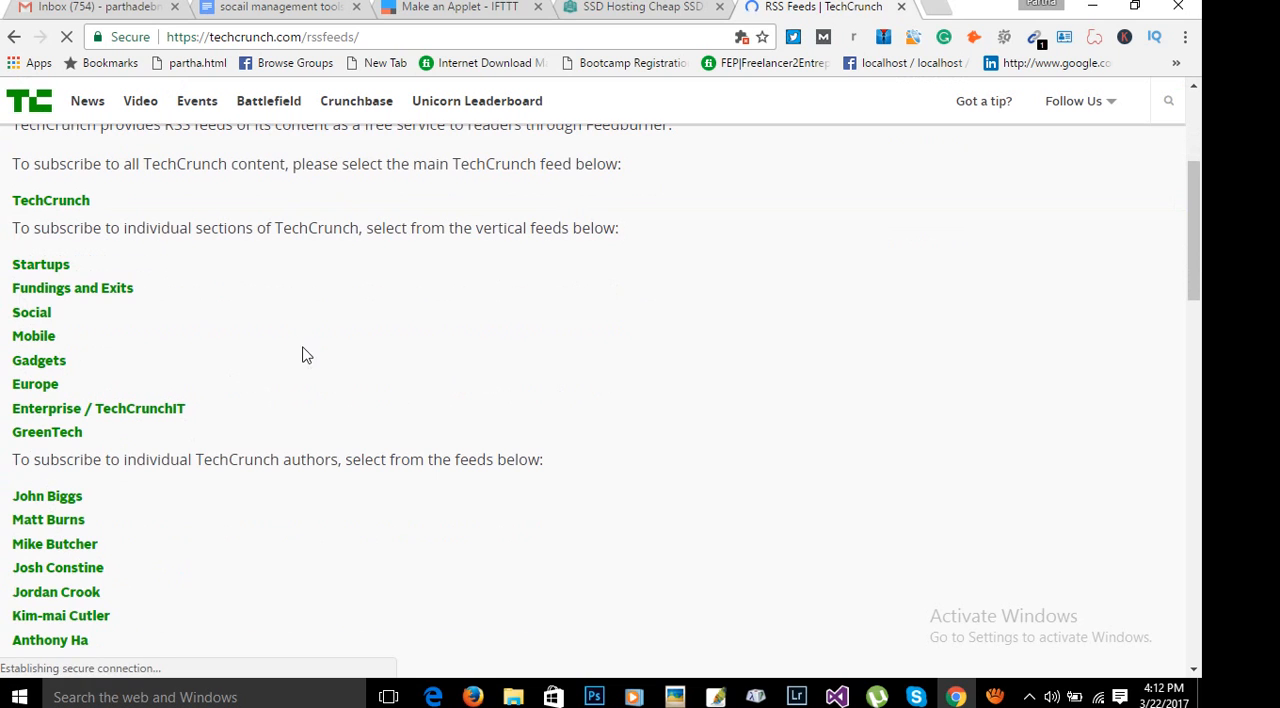
{"action": "scroll", "coordinate": [315, 358], "scroll_direction": "up", "scroll_amount": 1}
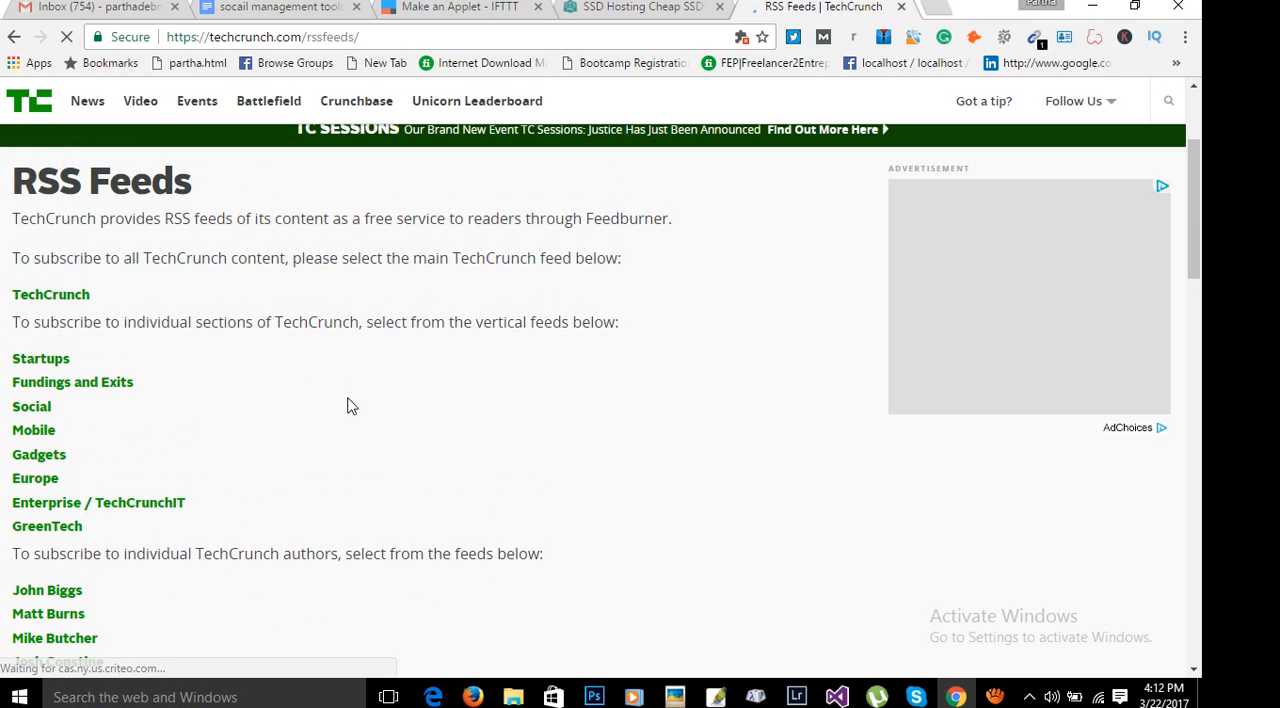
{"action": "scroll", "coordinate": [298, 362], "scroll_direction": "down", "scroll_amount": 3}
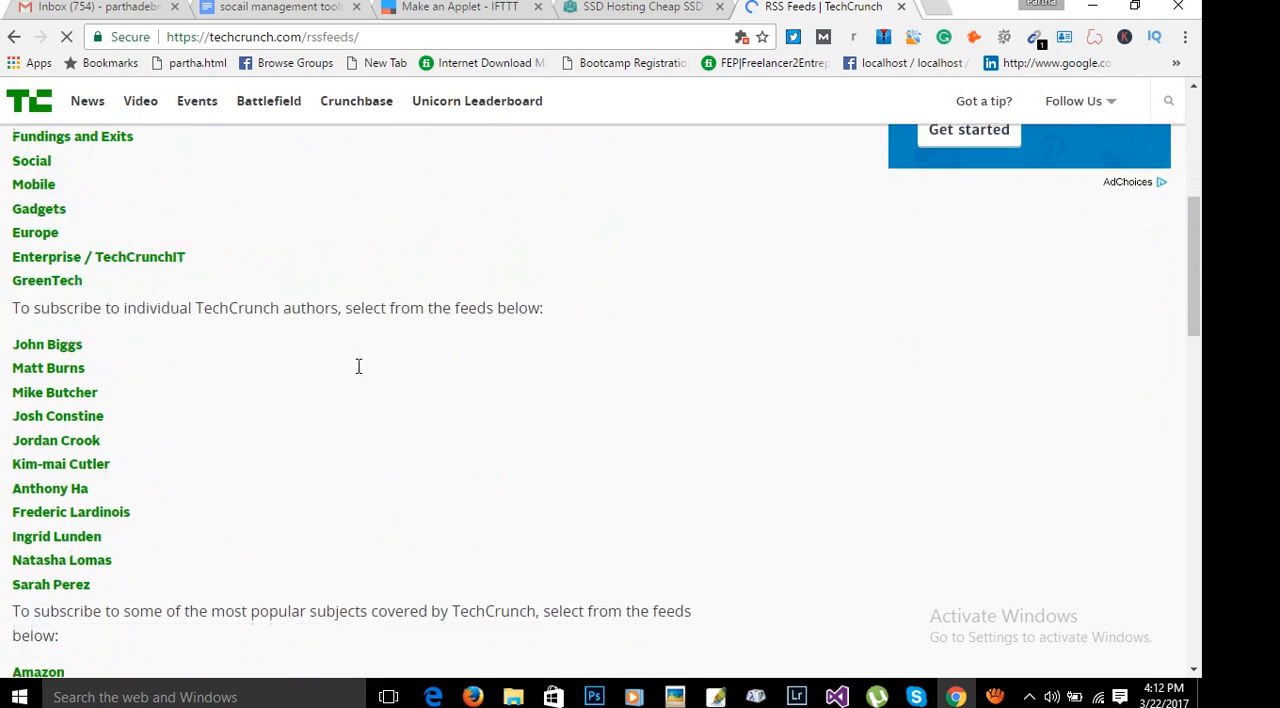
{"action": "scroll", "coordinate": [251, 422], "scroll_direction": "up", "scroll_amount": 1}
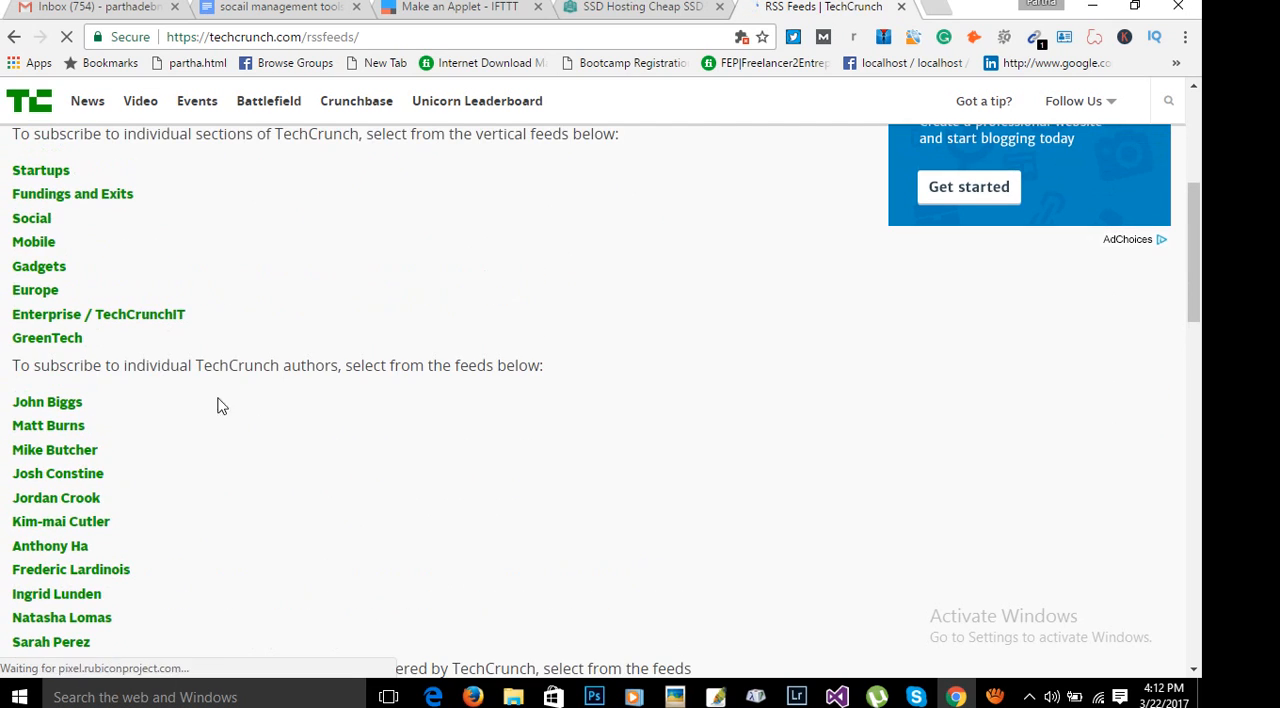
{"action": "left_click", "coordinate": [37, 227]}
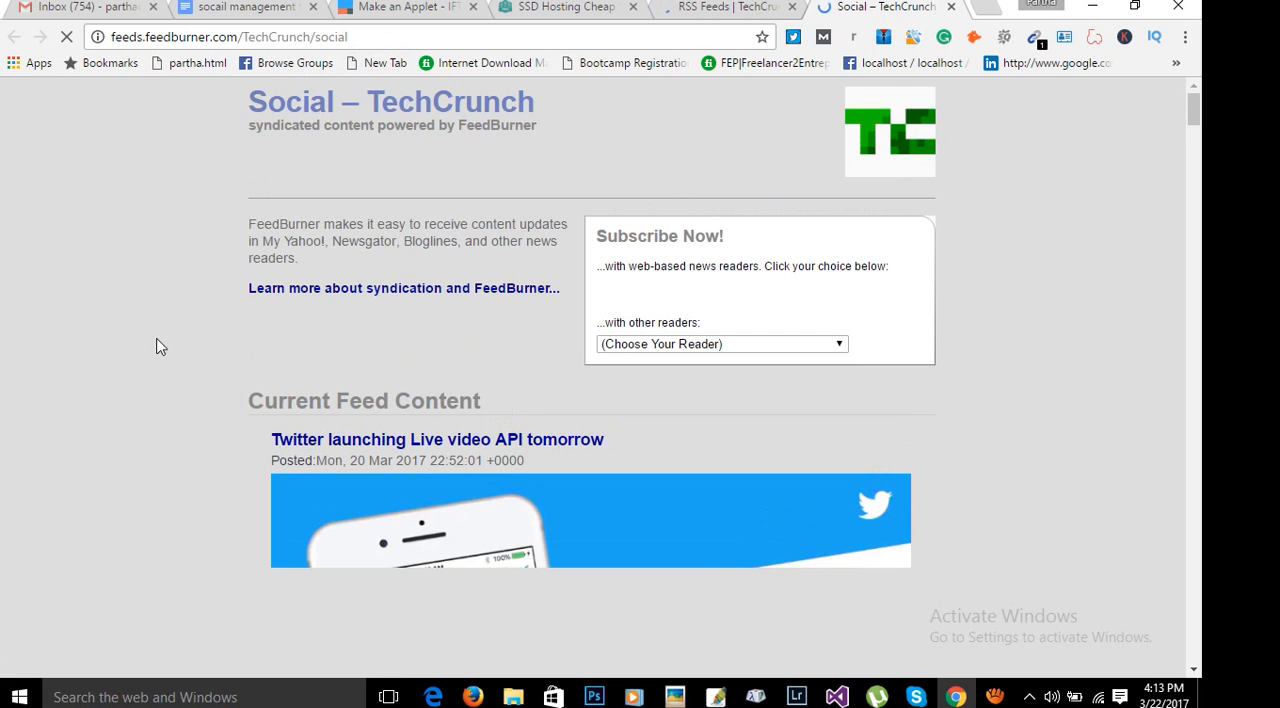
Look through the entries of the Social – TechCrunch feed, including their headlines, posting dates and summaries.
{"action": "scroll", "coordinate": [183, 315], "scroll_direction": "down", "scroll_amount": 5}
{"action": "scroll", "coordinate": [188, 310], "scroll_direction": "down", "scroll_amount": 13}
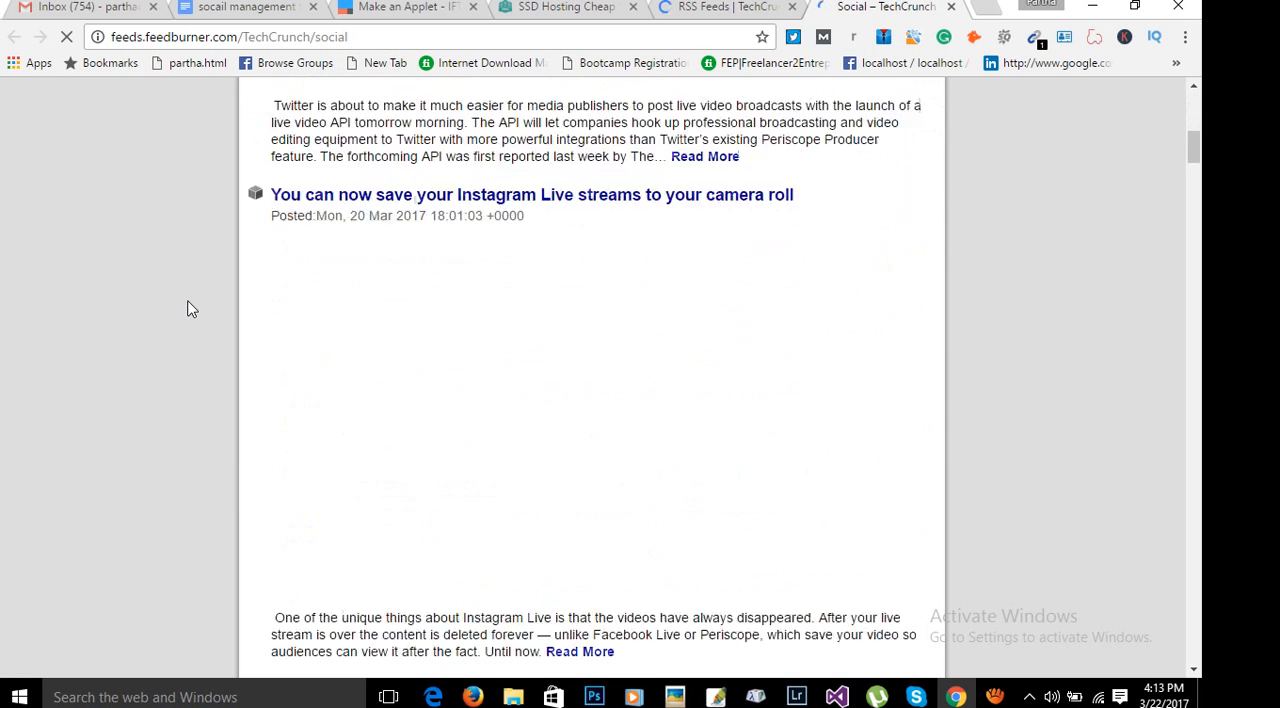
{"action": "scroll", "coordinate": [190, 308], "scroll_direction": "down", "scroll_amount": 8}
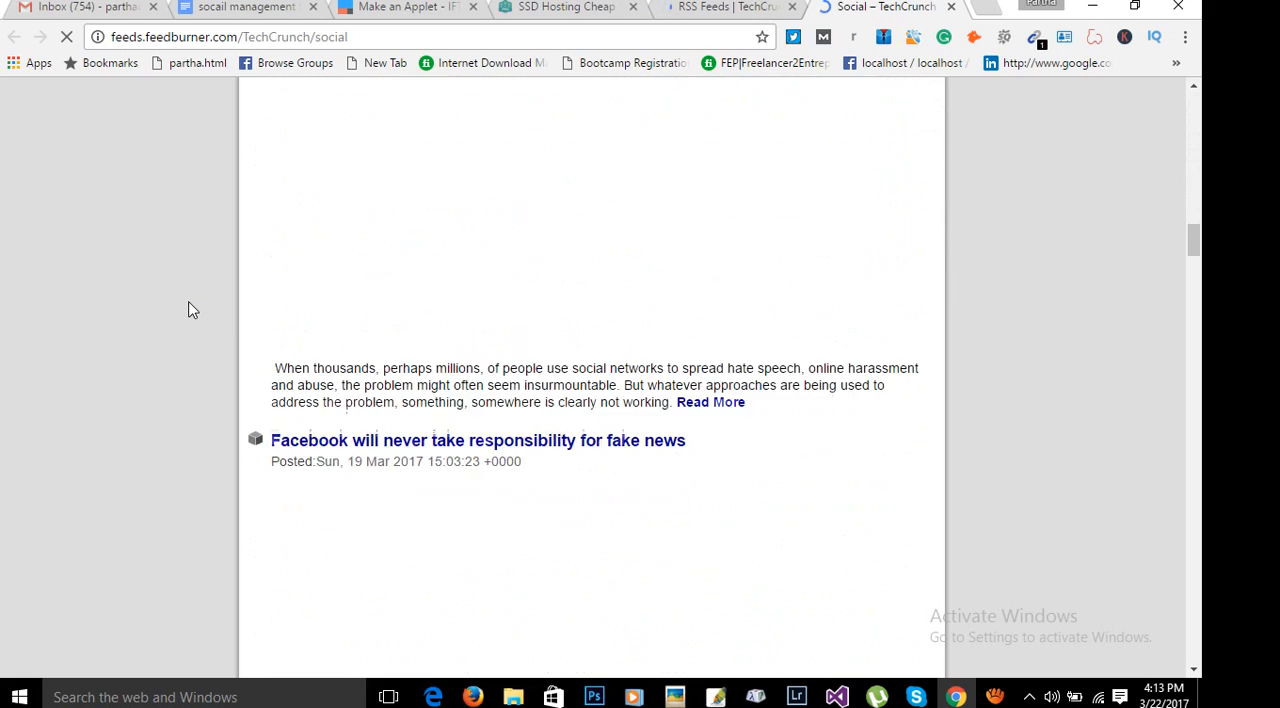
{"action": "scroll", "coordinate": [200, 303], "scroll_direction": "up", "scroll_amount": 18}
{"action": "scroll", "coordinate": [214, 287], "scroll_direction": "up", "scroll_amount": 8}
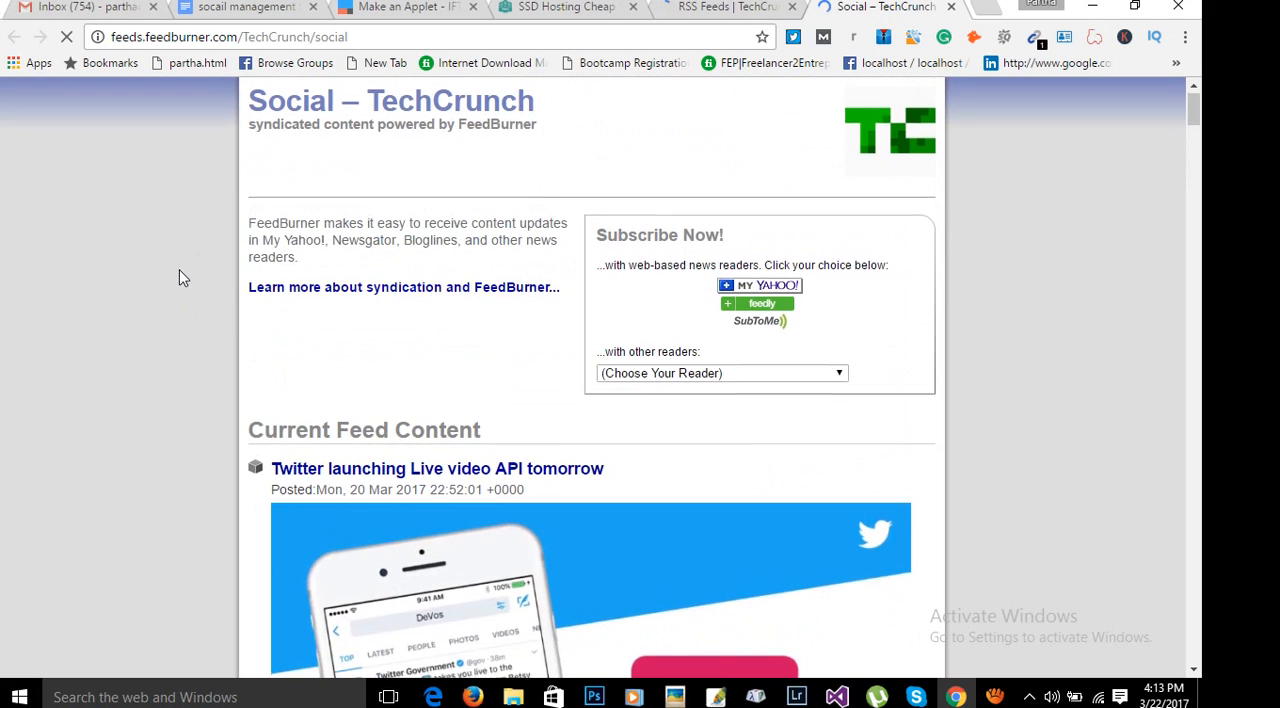
{"action": "scroll", "coordinate": [190, 265], "scroll_direction": "down", "scroll_amount": 8}
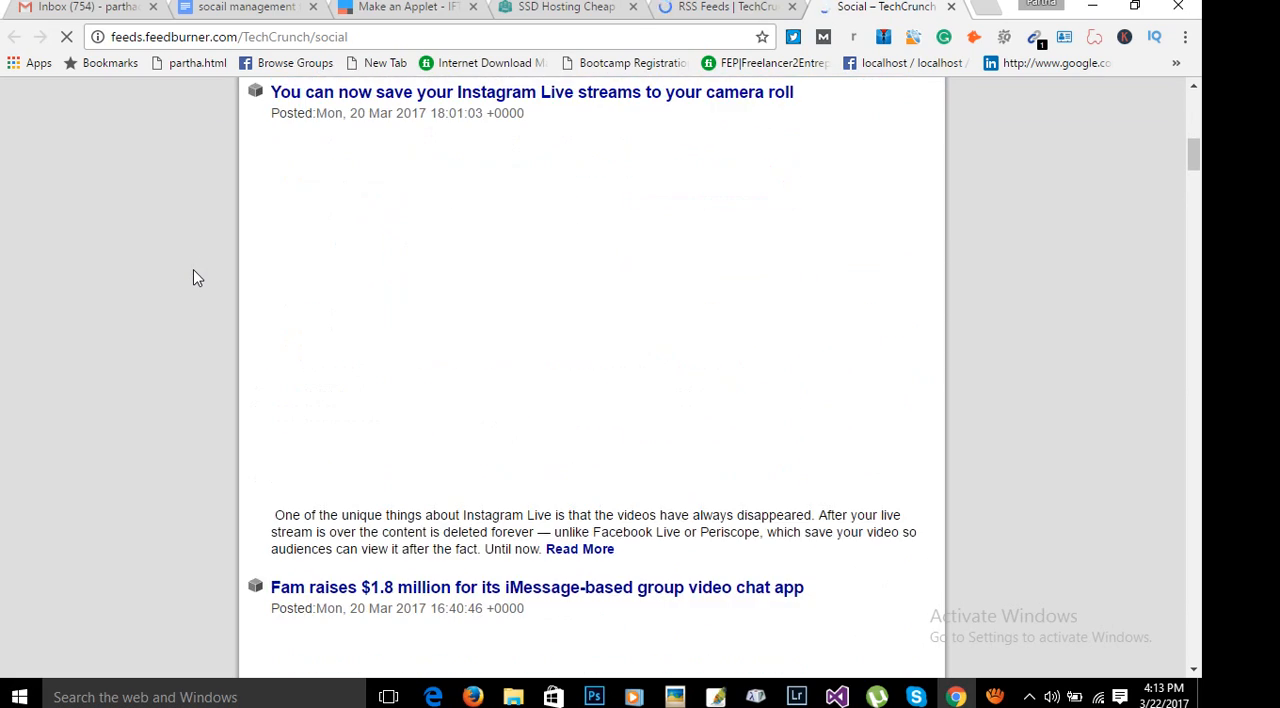
{"action": "scroll", "coordinate": [196, 278], "scroll_direction": "down", "scroll_amount": 15}
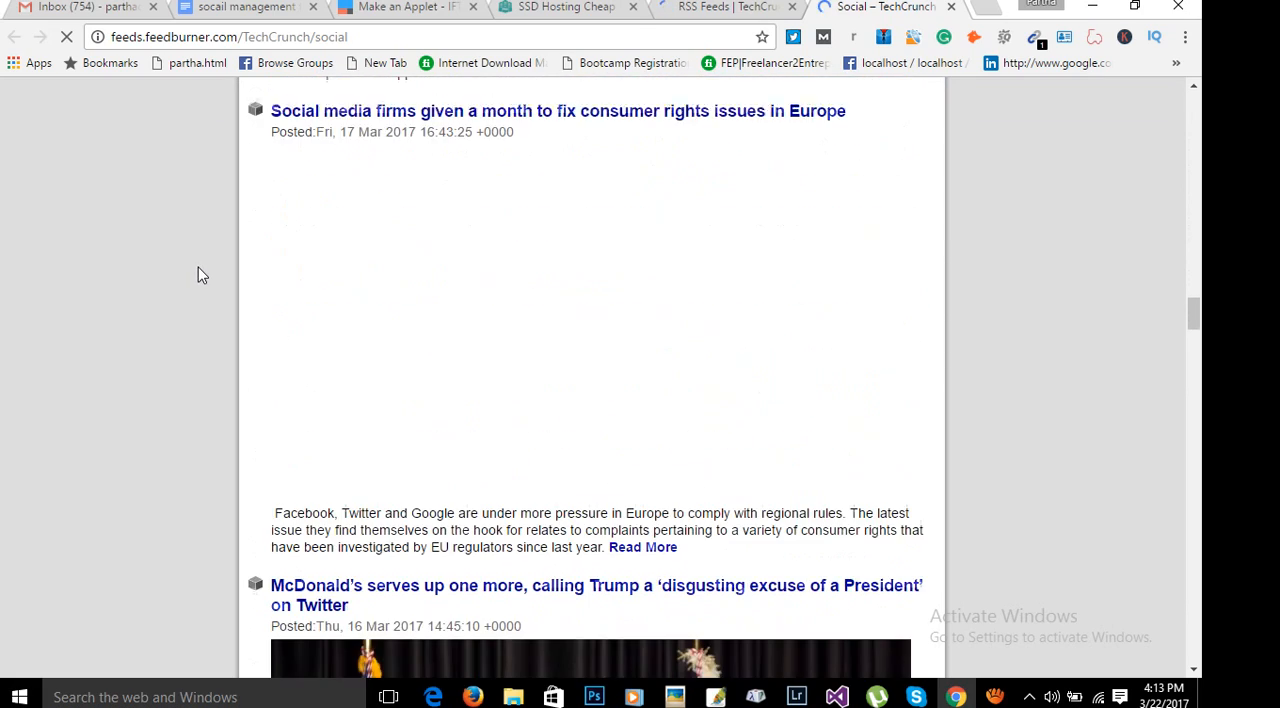
{"action": "scroll", "coordinate": [223, 240], "scroll_direction": "up", "scroll_amount": 12}
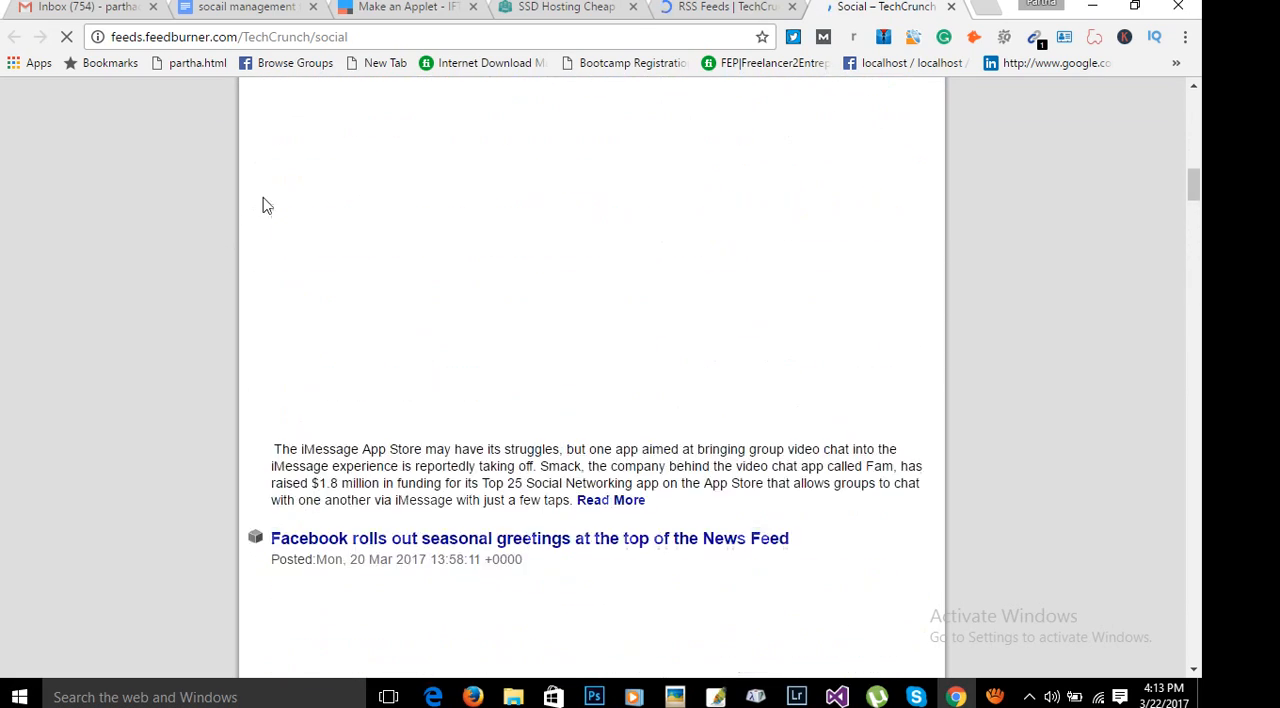
{"action": "scroll", "coordinate": [262, 205], "scroll_direction": "up", "scroll_amount": 10}
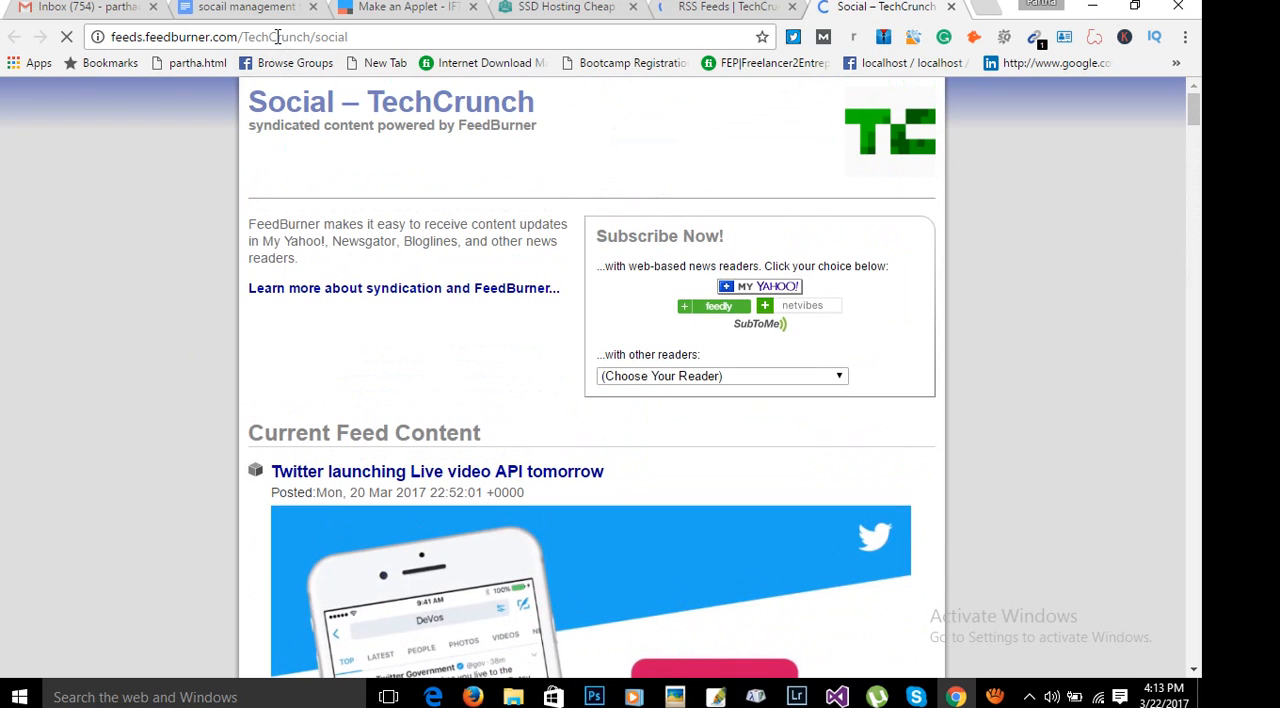
Copy the Social feed's address, feeds.feedburner.com/TechCrunch/social.
{"action": "left_click", "coordinate": [278, 36]}
{"action": "right_click", "coordinate": [278, 36]}
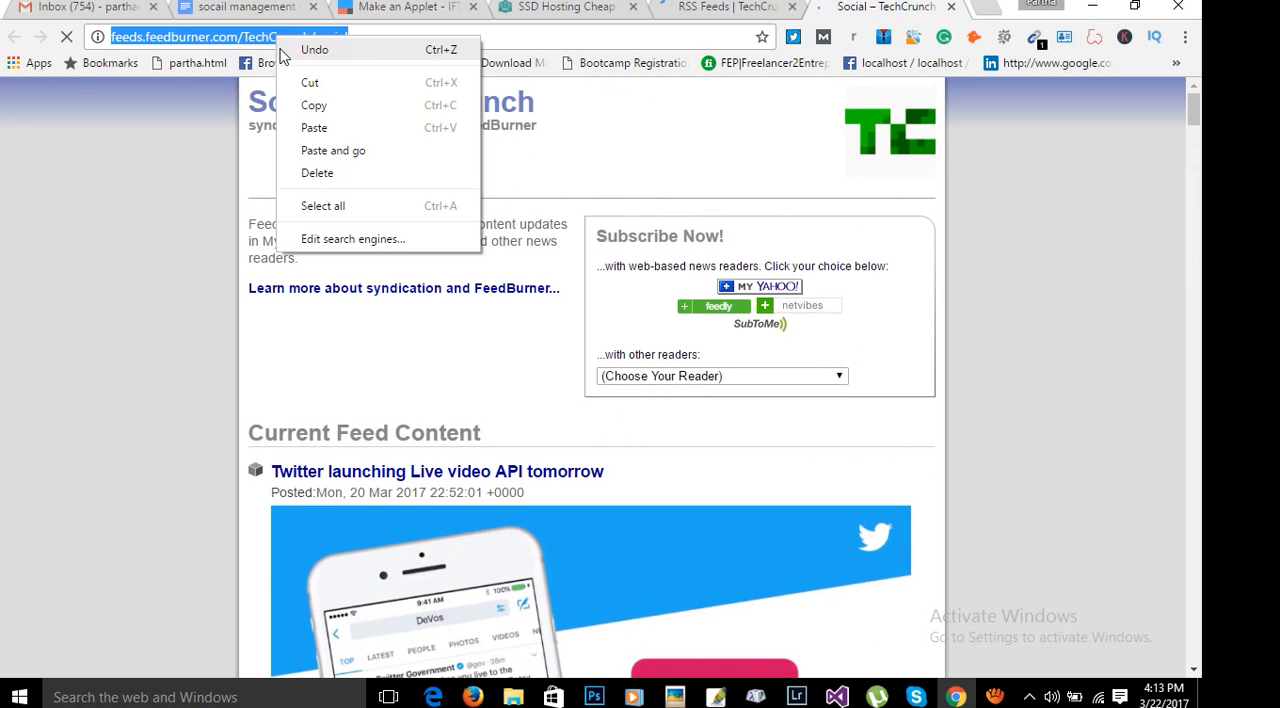
{"action": "left_click", "coordinate": [316, 106]}
In the new IFTTT applet, search the "this" services for "fee" and choose Feed with the "New feed item" trigger.
{"action": "left_click", "coordinate": [410, 7]}
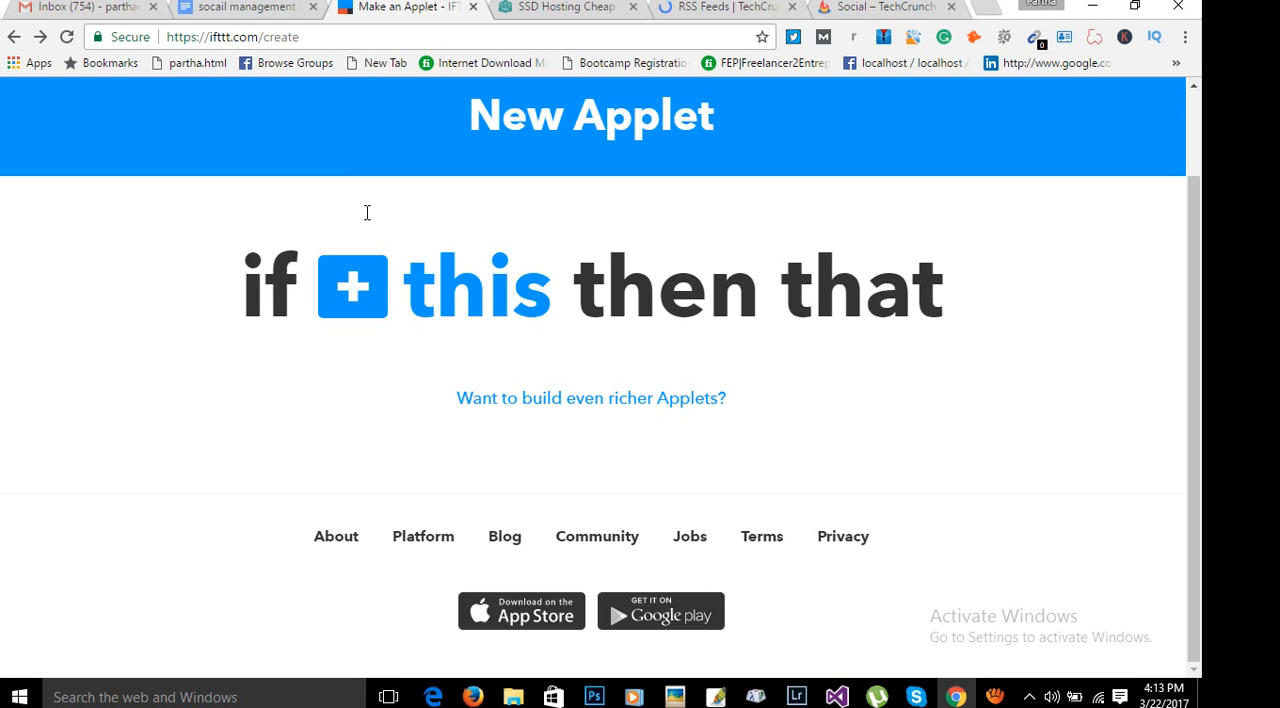
{"action": "left_click", "coordinate": [362, 290]}
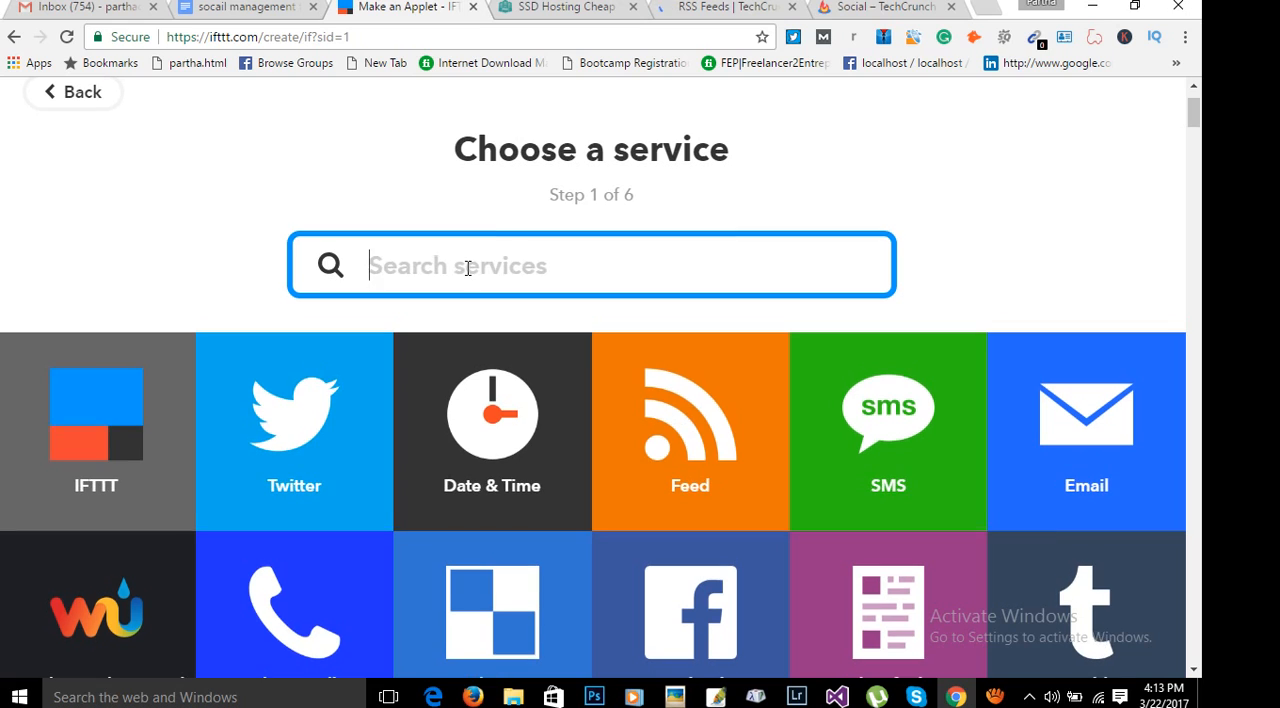
{"action": "type", "text": "fee"}
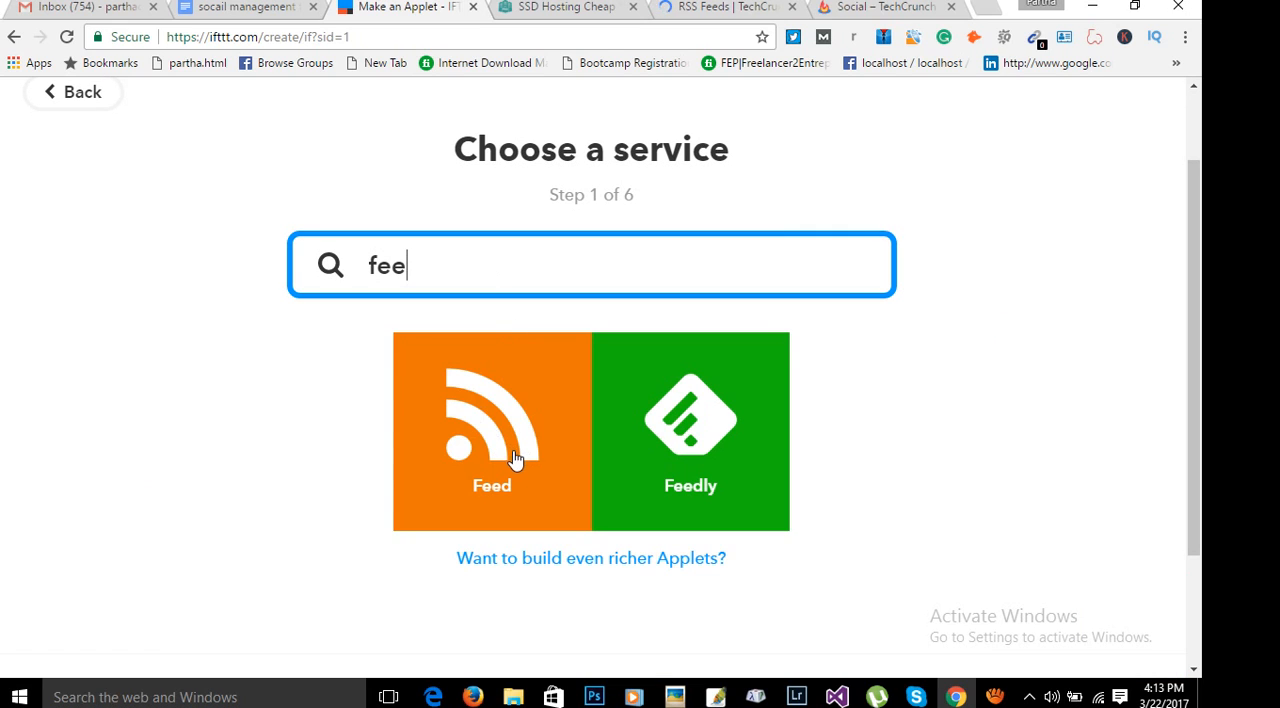
{"action": "left_click", "coordinate": [499, 439]}
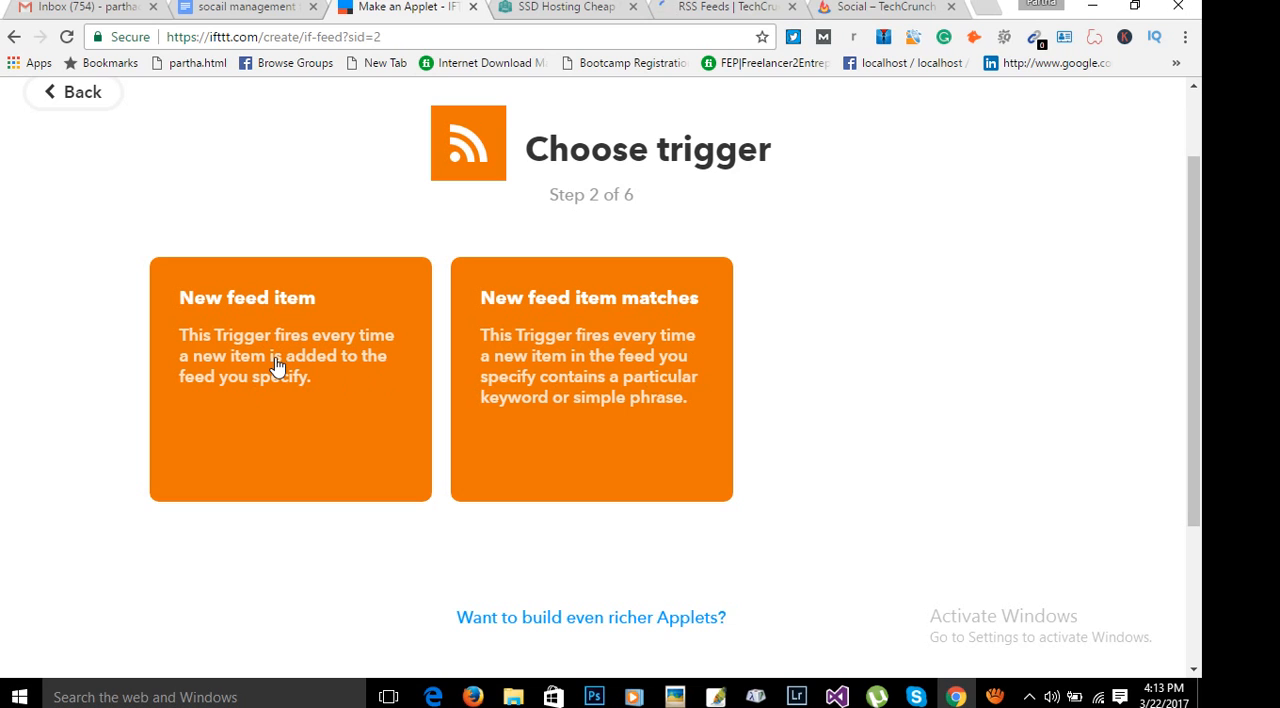
{"action": "left_click", "coordinate": [241, 341]}
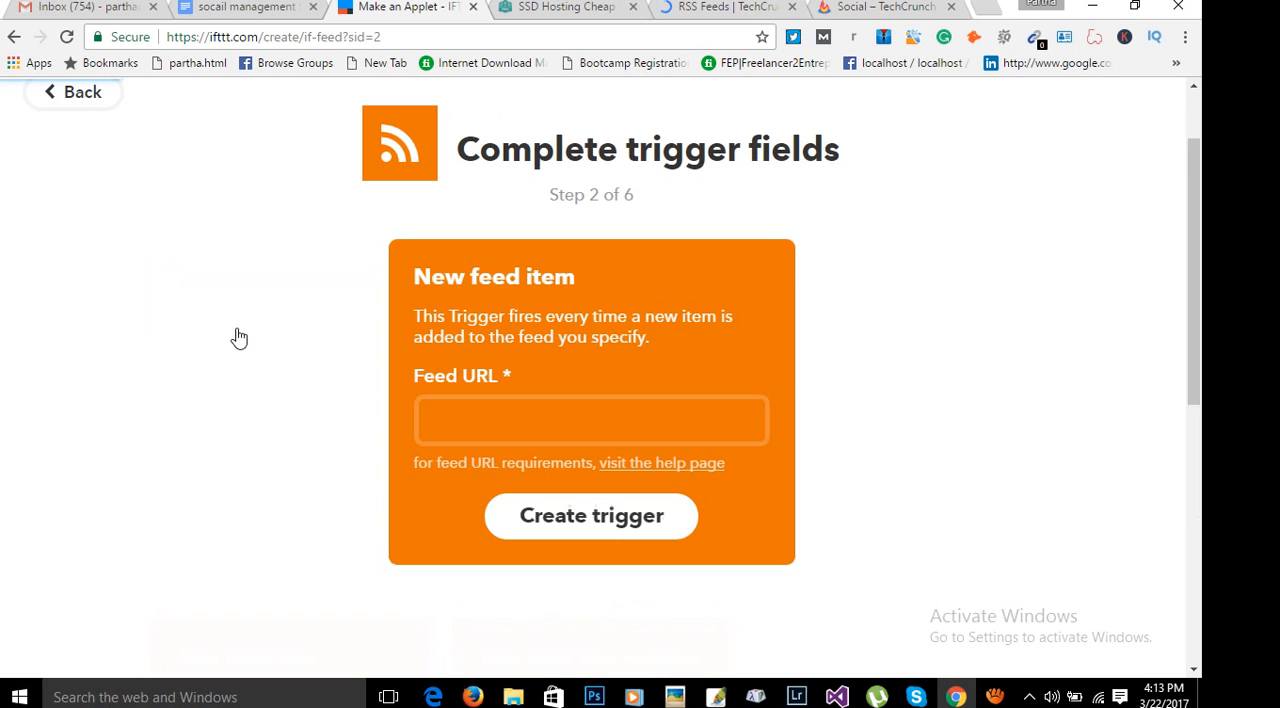
Paste the copied TechCrunch Social feed address as the Feed URL and create the trigger.
{"action": "left_click", "coordinate": [488, 402]}
{"action": "right_click", "coordinate": [488, 403]}
{"action": "left_click", "coordinate": [535, 516]}
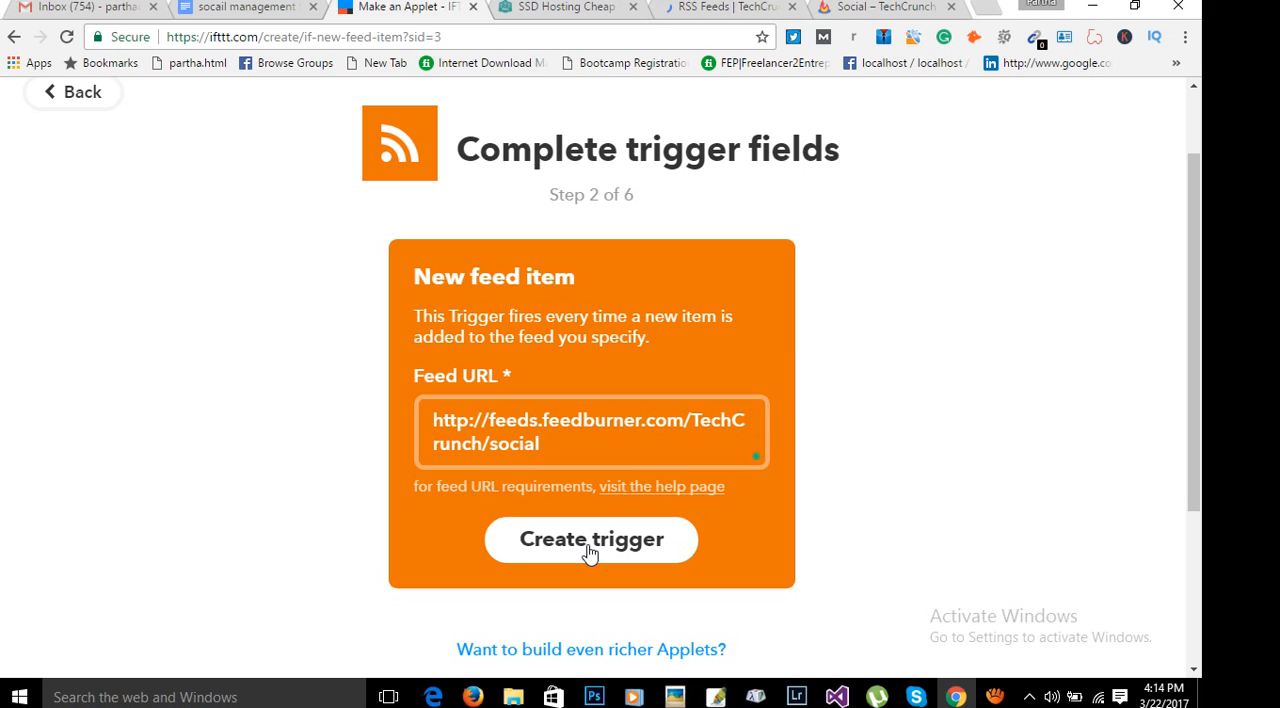
{"action": "left_click", "coordinate": [590, 553]}
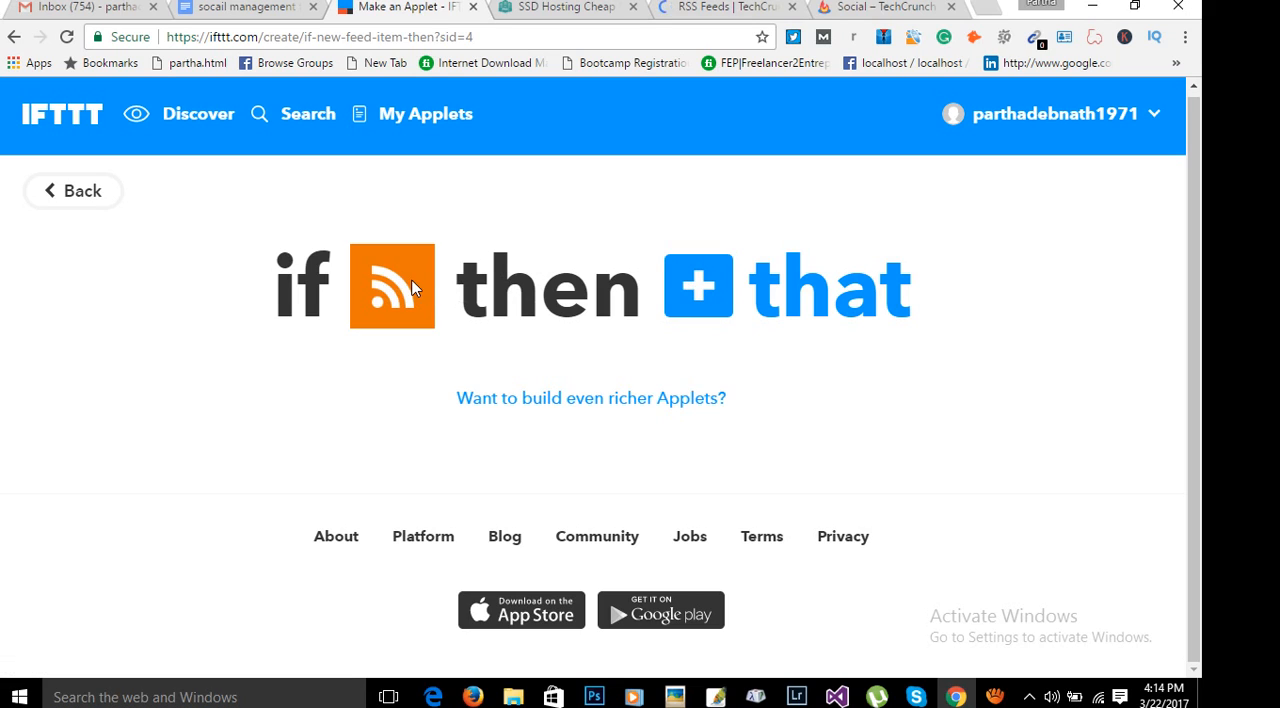
Choose Twitter as the applet's "that" action service and authorize IFTTT to use the Twitter account.
{"action": "left_click", "coordinate": [698, 293]}
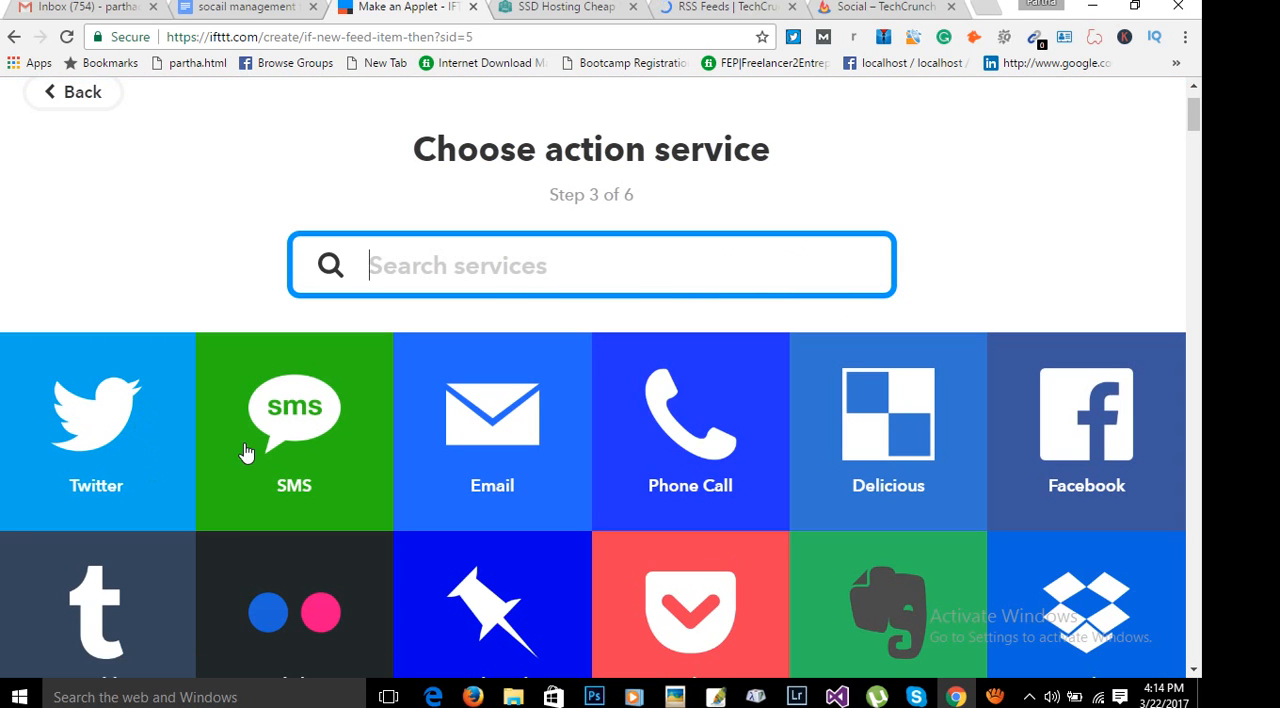
{"action": "scroll", "coordinate": [386, 448], "scroll_direction": "down", "scroll_amount": 4}
{"action": "scroll", "coordinate": [640, 466], "scroll_direction": "up", "scroll_amount": 4}
{"action": "scroll", "coordinate": [1094, 405], "scroll_direction": "down", "scroll_amount": 3}
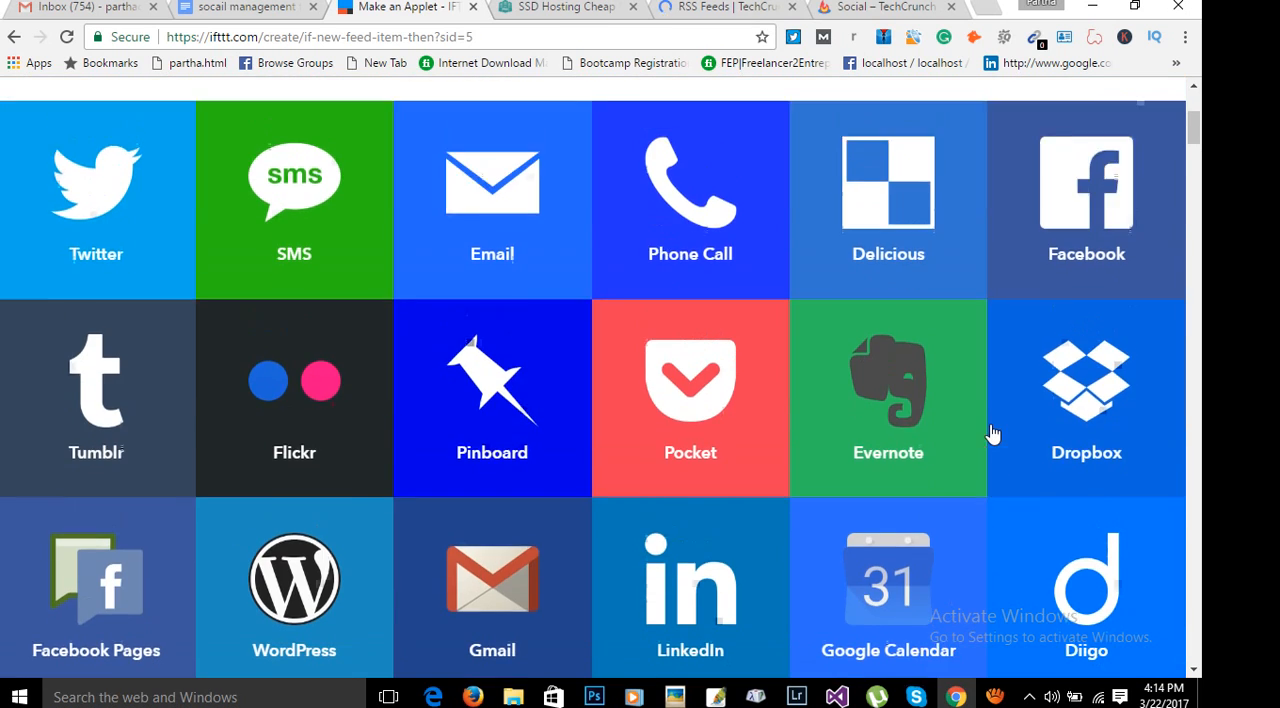
{"action": "scroll", "coordinate": [993, 433], "scroll_direction": "up", "scroll_amount": 2}
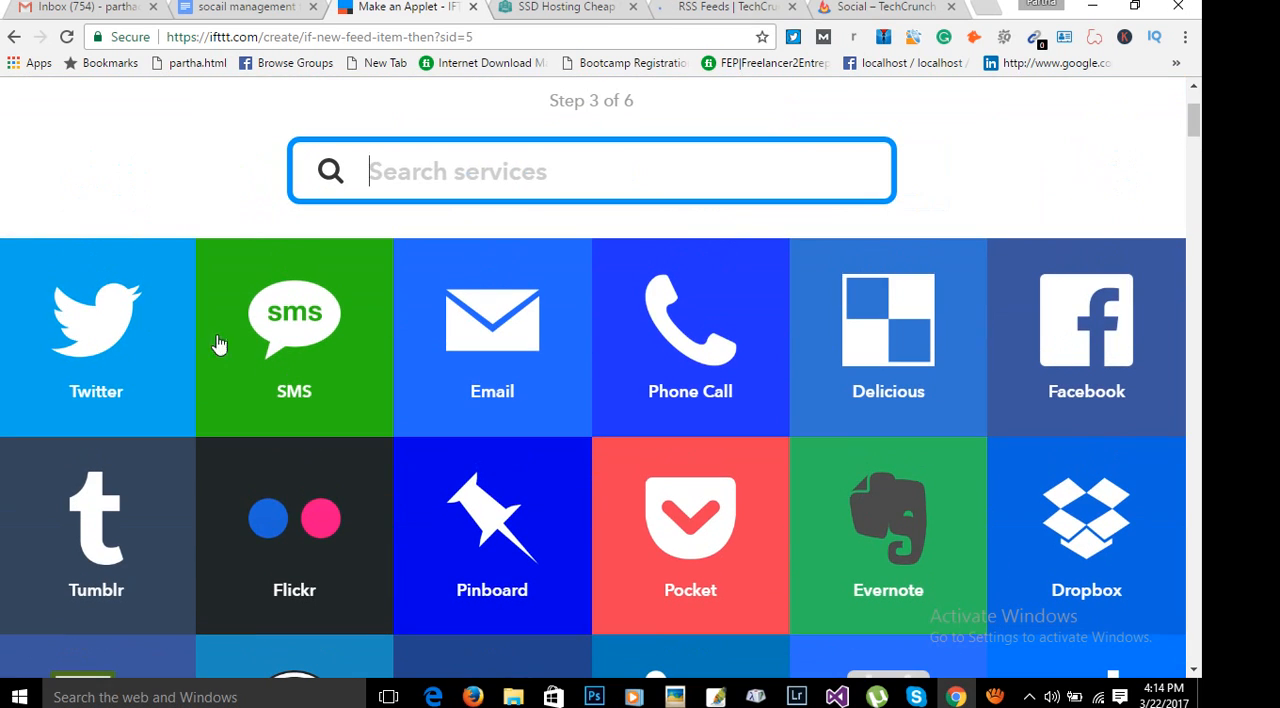
{"action": "left_click", "coordinate": [88, 317]}
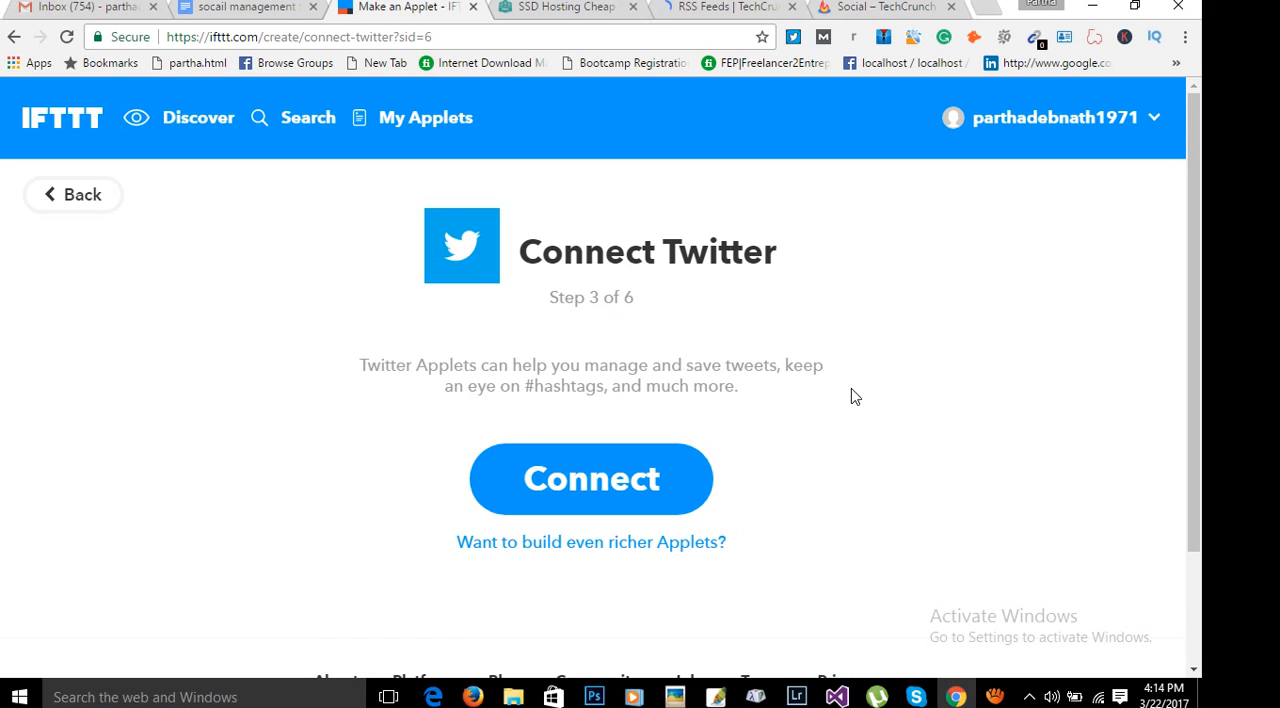
{"action": "left_click", "coordinate": [578, 482]}
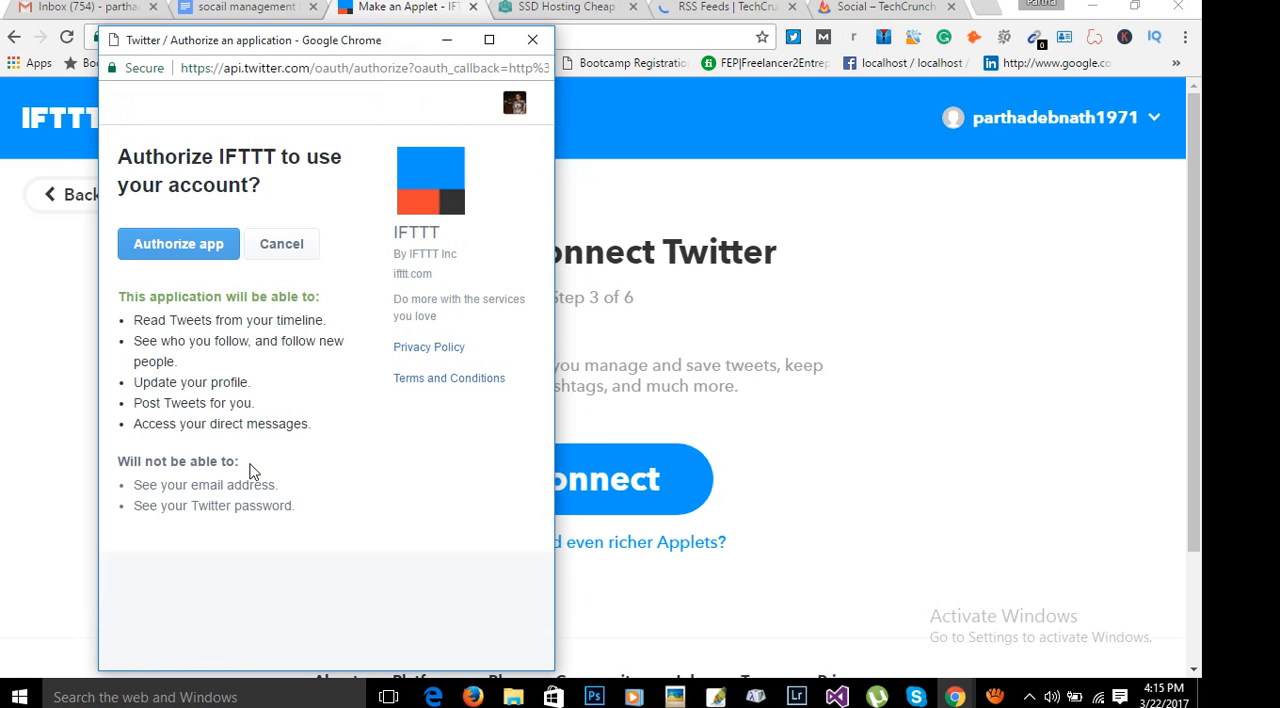
{"action": "left_click", "coordinate": [185, 257]}
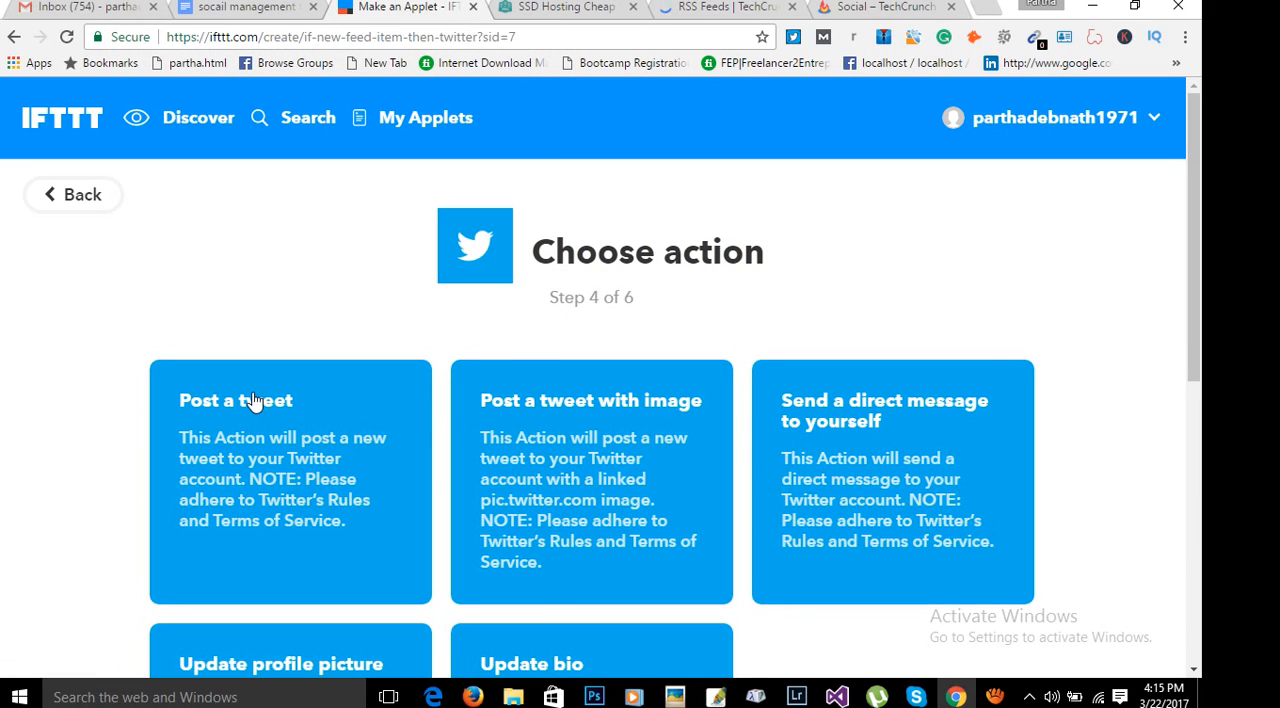
Review the available Twitter actions and choose "Post a tweet" for the applet.
{"action": "scroll", "coordinate": [1060, 420], "scroll_direction": "down", "scroll_amount": 1}
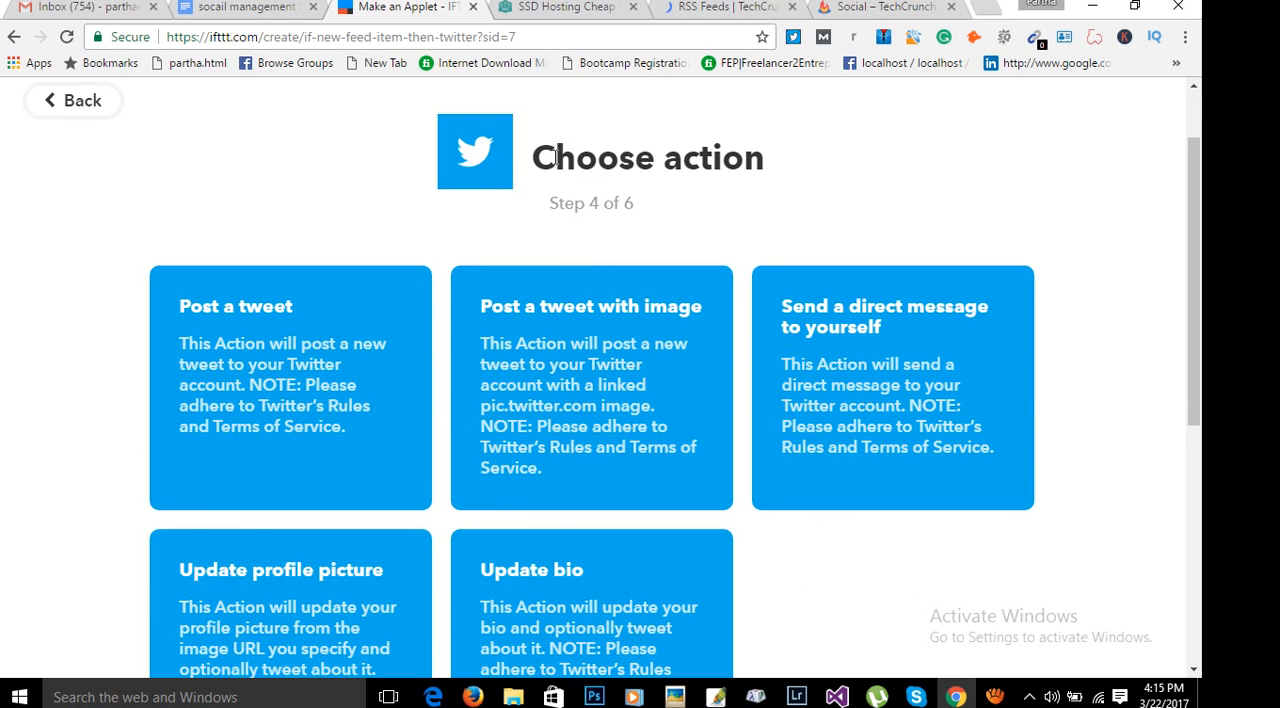
{"action": "left_click_drag", "start_coordinate": [555, 157], "coordinate": [905, 172]}
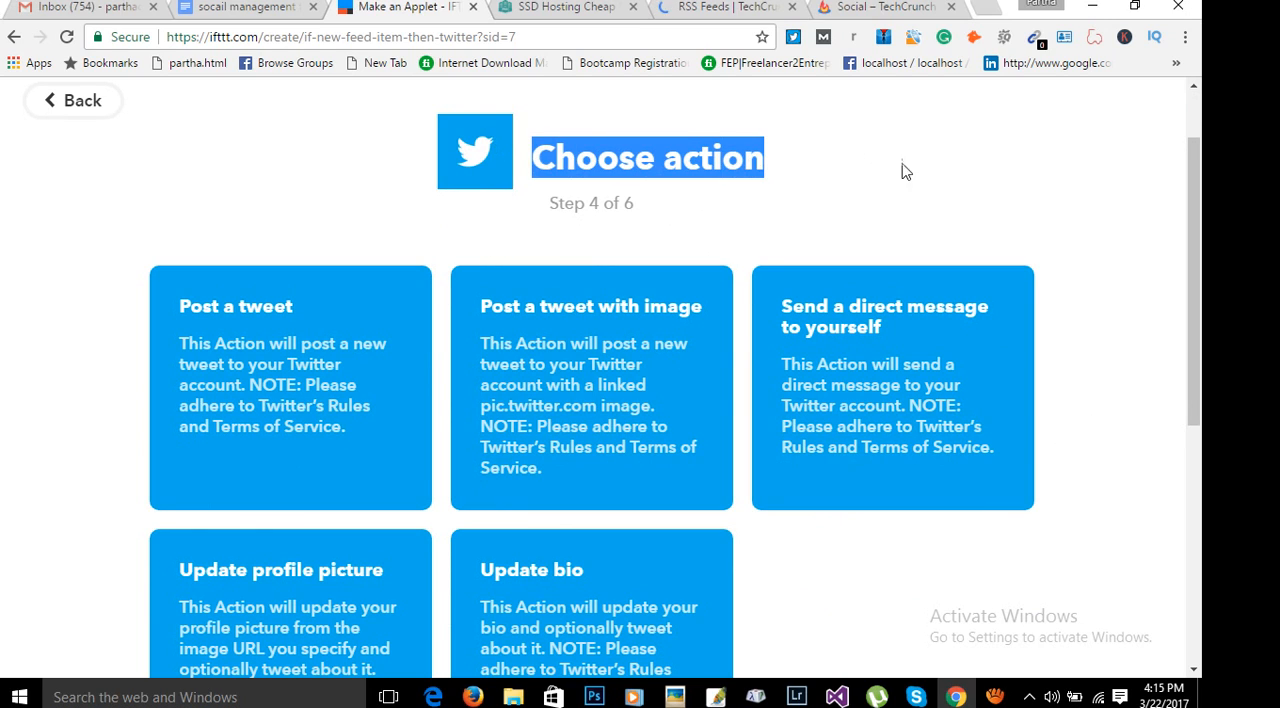
{"action": "left_click", "coordinate": [962, 165]}
{"action": "scroll", "coordinate": [1174, 266], "scroll_direction": "down", "scroll_amount": 1}
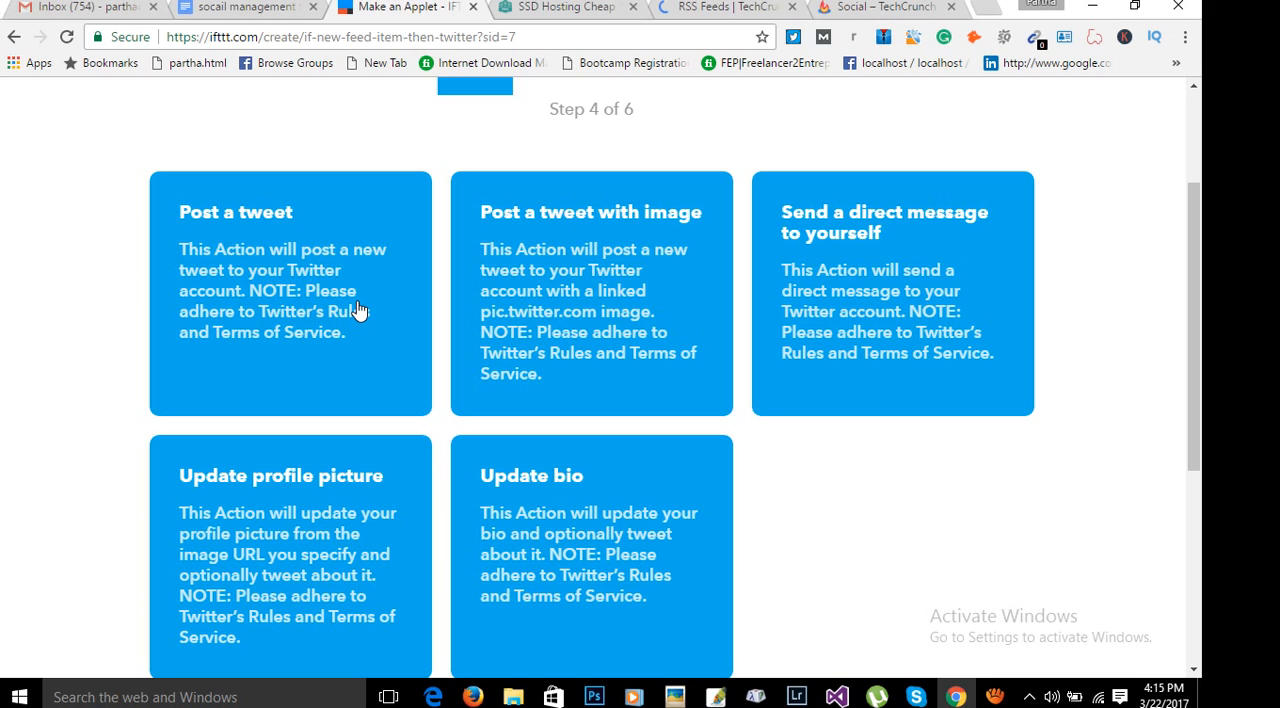
{"action": "left_click", "coordinate": [240, 255]}
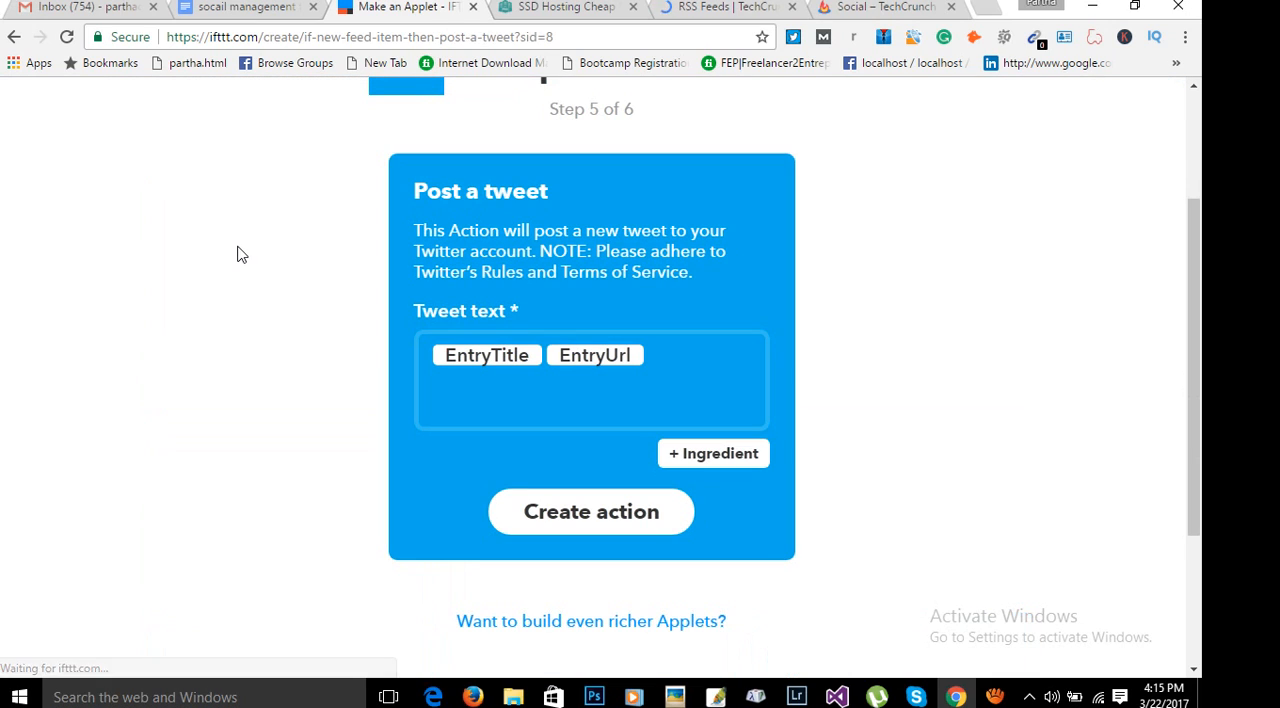
Compare the tweet action's EntryTitle and EntryUrl ingredients with the items in the TechCrunch Social feed.
{"action": "scroll", "coordinate": [330, 322], "scroll_direction": "up", "scroll_amount": 2}
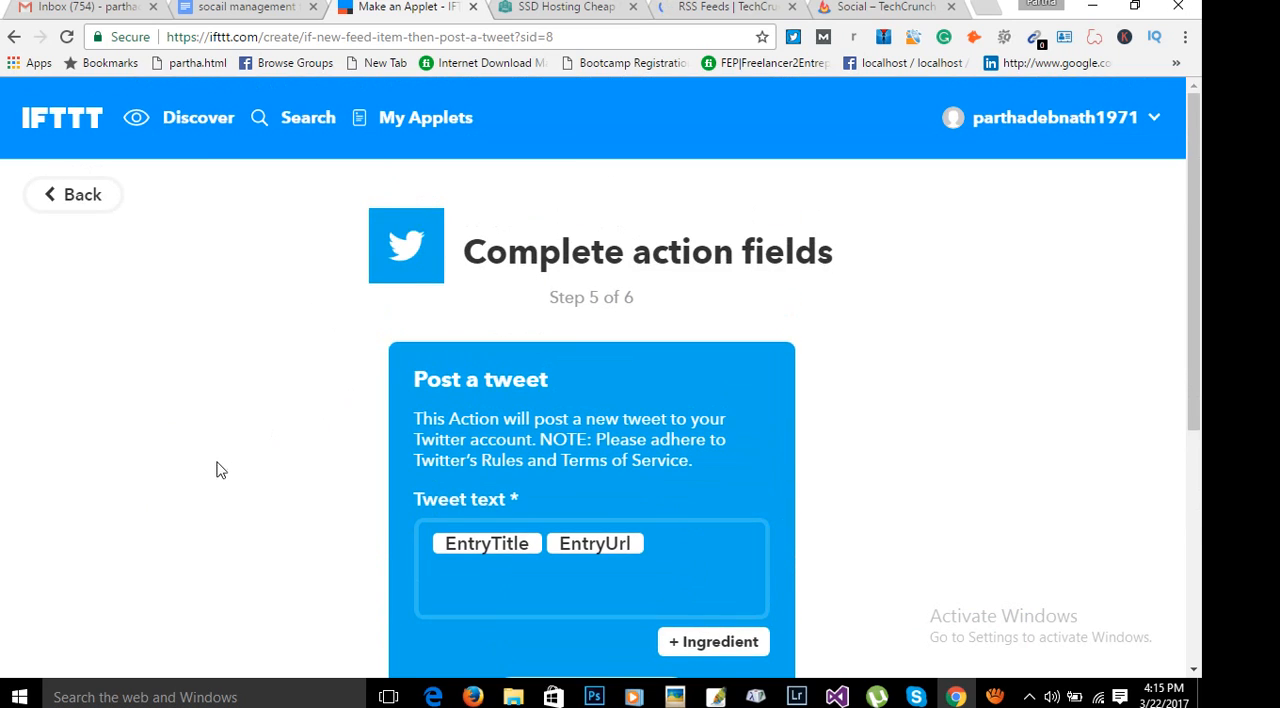
{"action": "scroll", "coordinate": [217, 466], "scroll_direction": "down", "scroll_amount": 2}
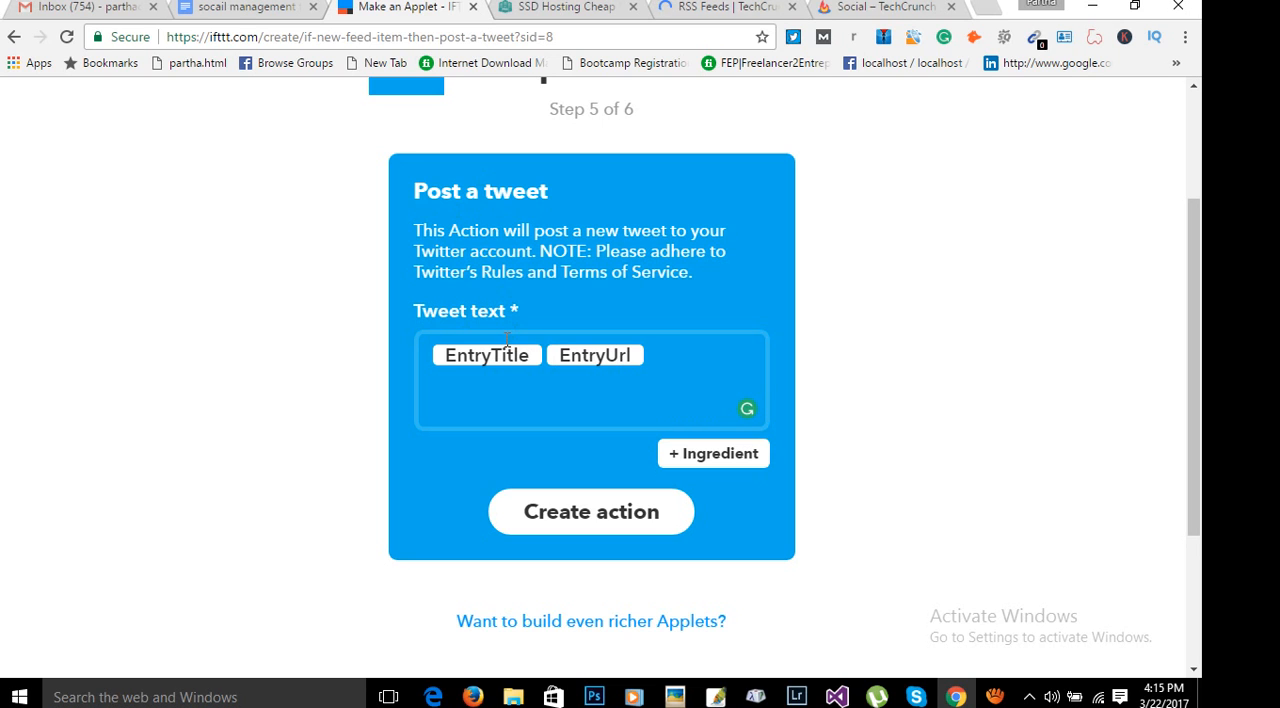
{"action": "left_click", "coordinate": [725, 7]}
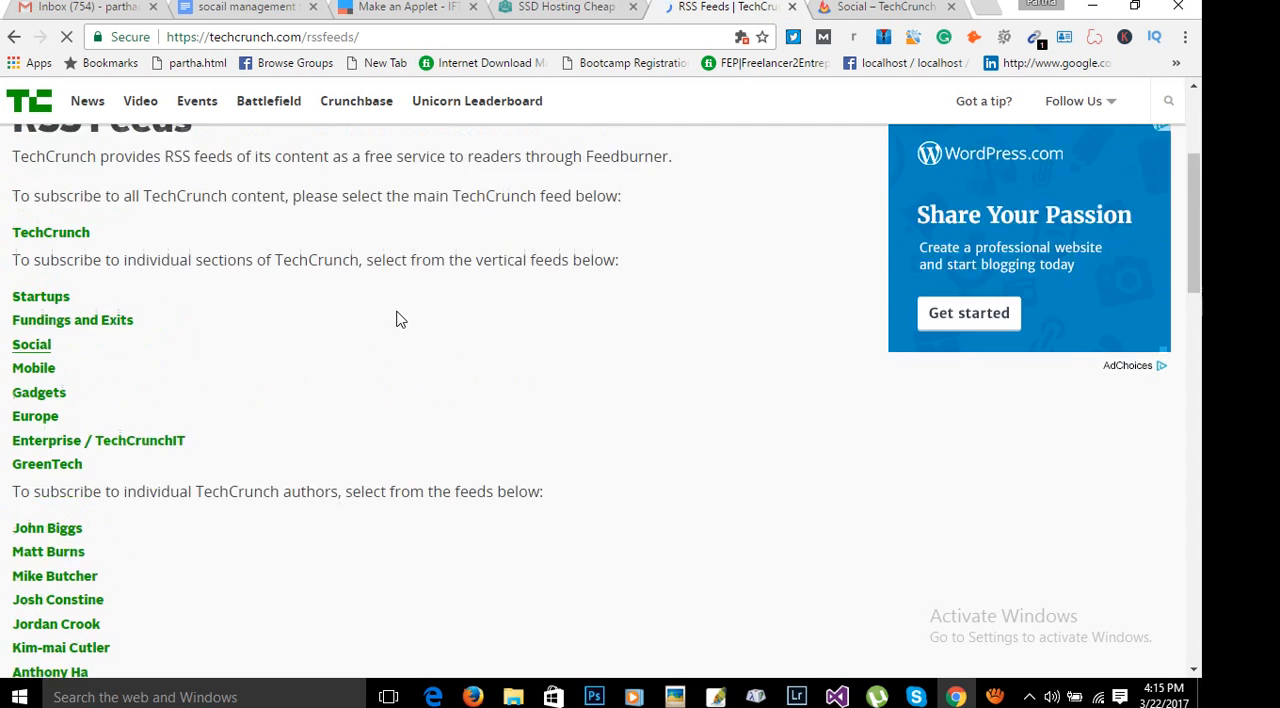
{"action": "left_click", "coordinate": [873, 8]}
{"action": "scroll", "coordinate": [440, 414], "scroll_direction": "down", "scroll_amount": 1}
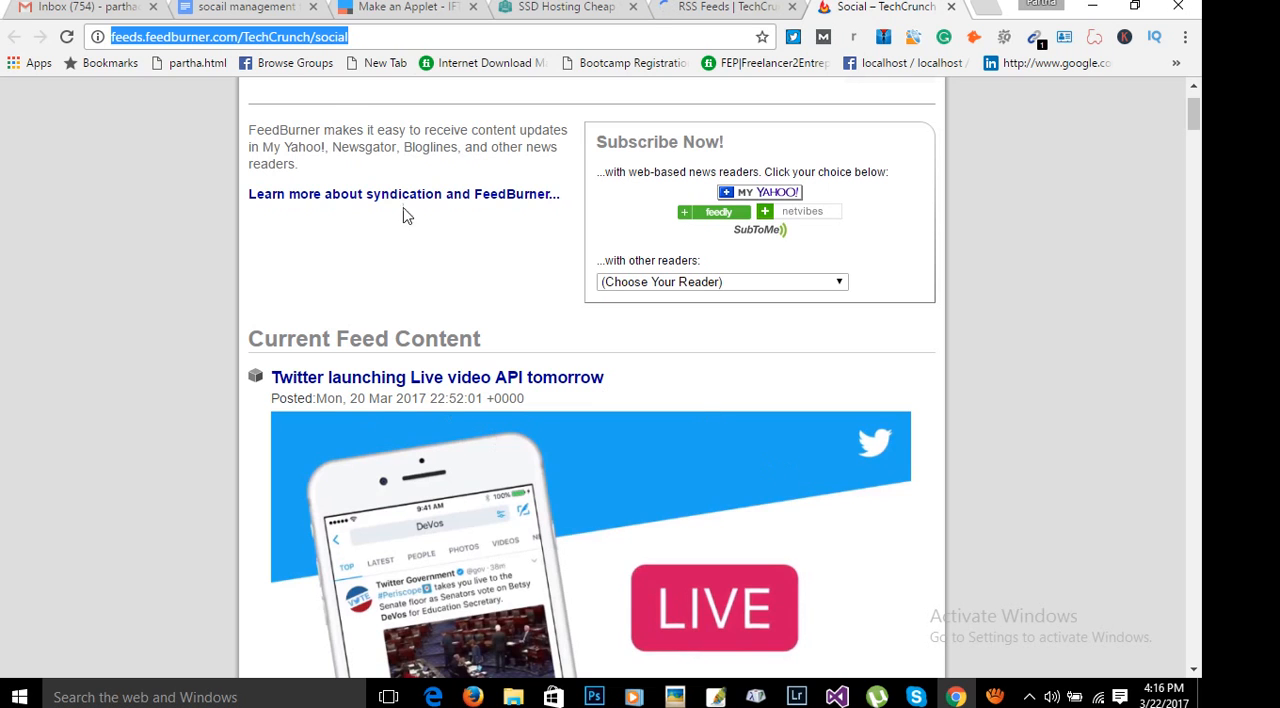
{"action": "left_click", "coordinate": [376, 8]}
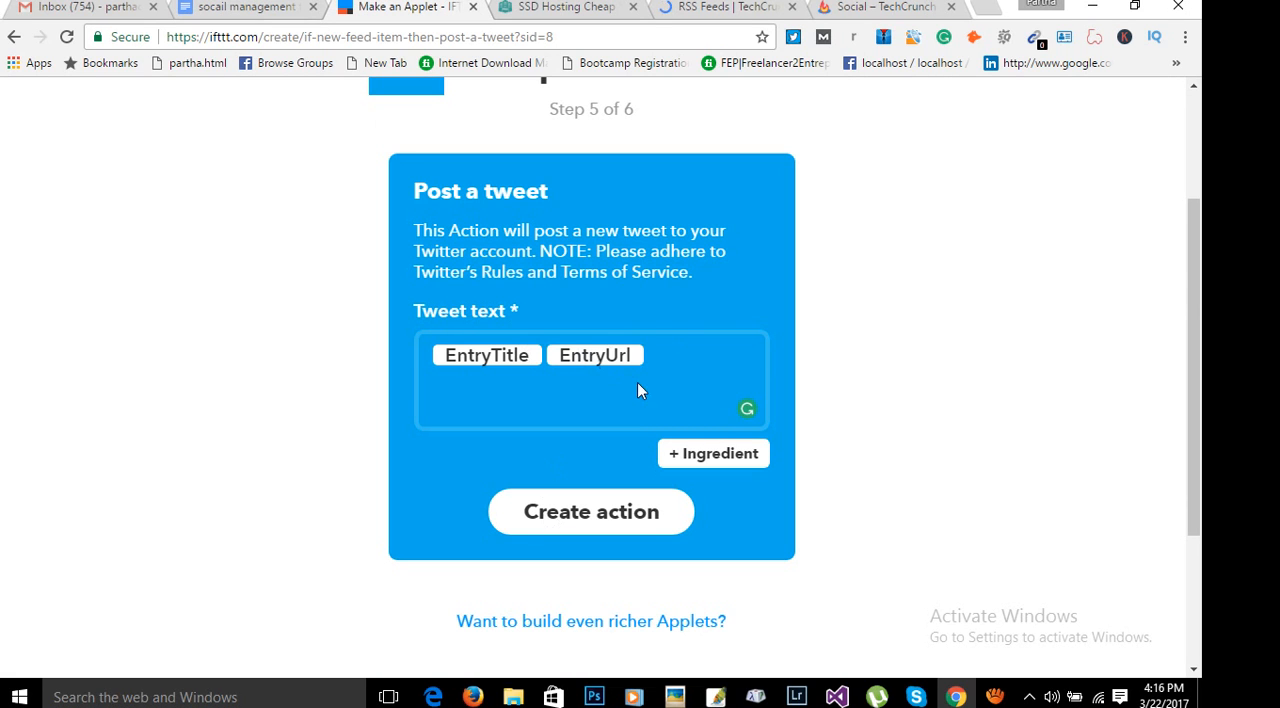
{"action": "scroll", "coordinate": [1037, 471], "scroll_direction": "down", "scroll_amount": 3}
{"action": "scroll", "coordinate": [1063, 460], "scroll_direction": "up", "scroll_amount": 5}
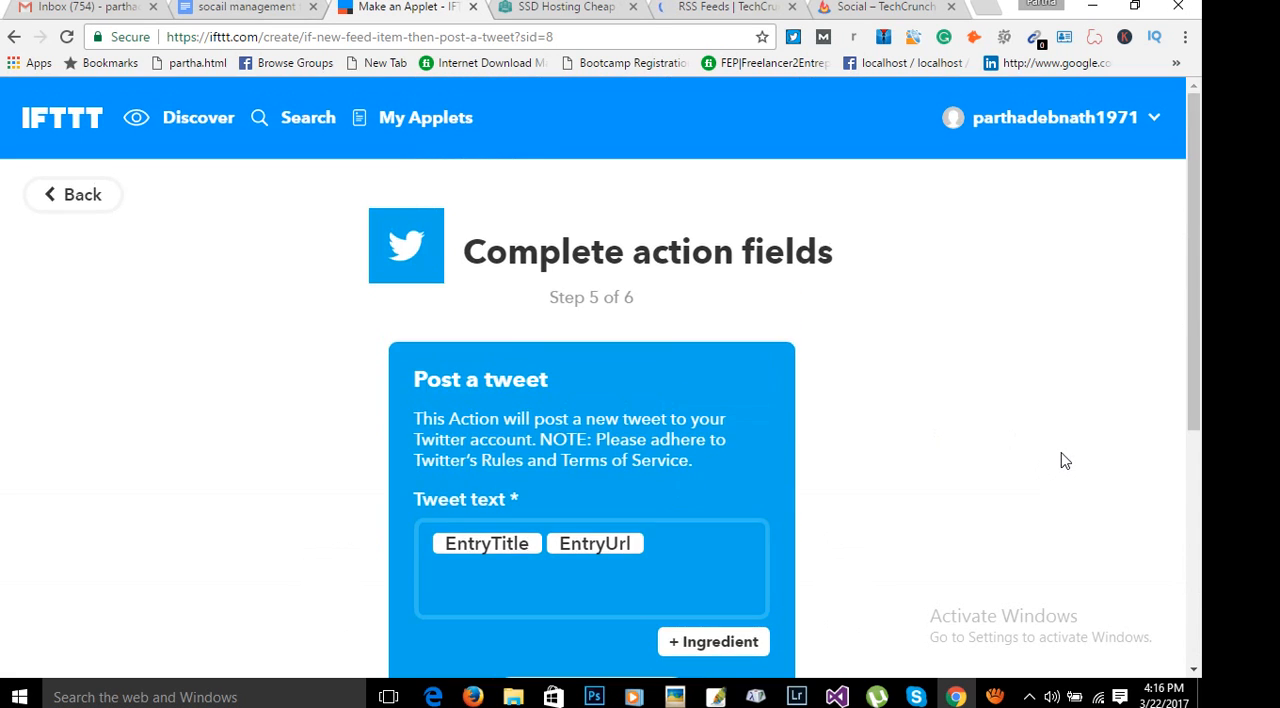
{"action": "scroll", "coordinate": [1000, 486], "scroll_direction": "down", "scroll_amount": 5}
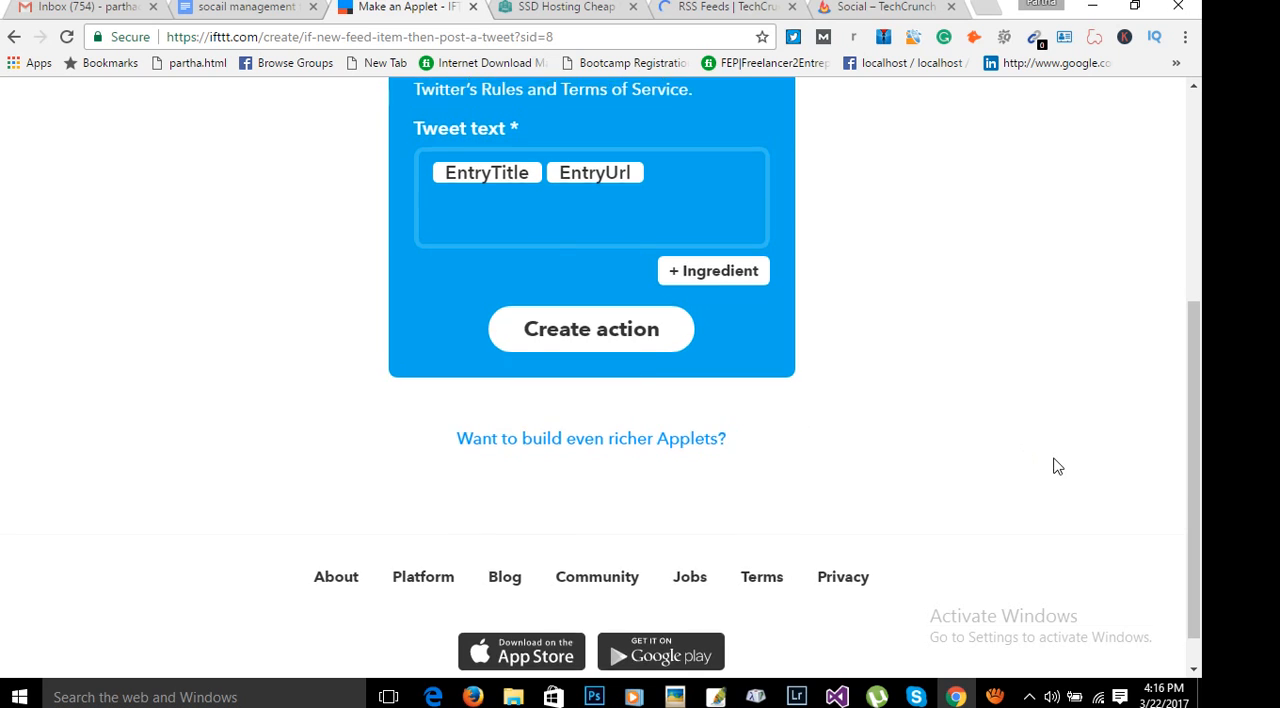
{"action": "scroll", "coordinate": [1052, 466], "scroll_direction": "up", "scroll_amount": 5}
{"action": "scroll", "coordinate": [1052, 466], "scroll_direction": "down", "scroll_amount": 5}
{"action": "scroll", "coordinate": [1052, 470], "scroll_direction": "up", "scroll_amount": 2}
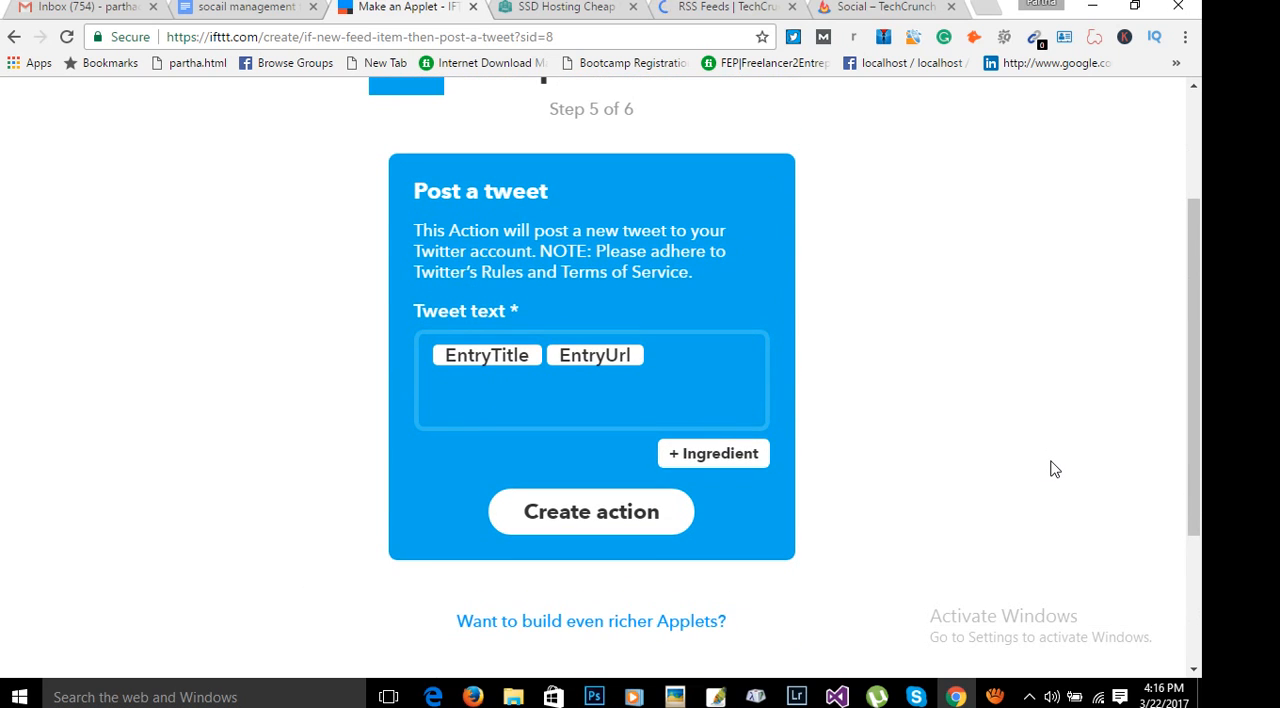
{"action": "scroll", "coordinate": [1031, 508], "scroll_direction": "up", "scroll_amount": 2}
{"action": "scroll", "coordinate": [1031, 508], "scroll_direction": "down", "scroll_amount": 1}
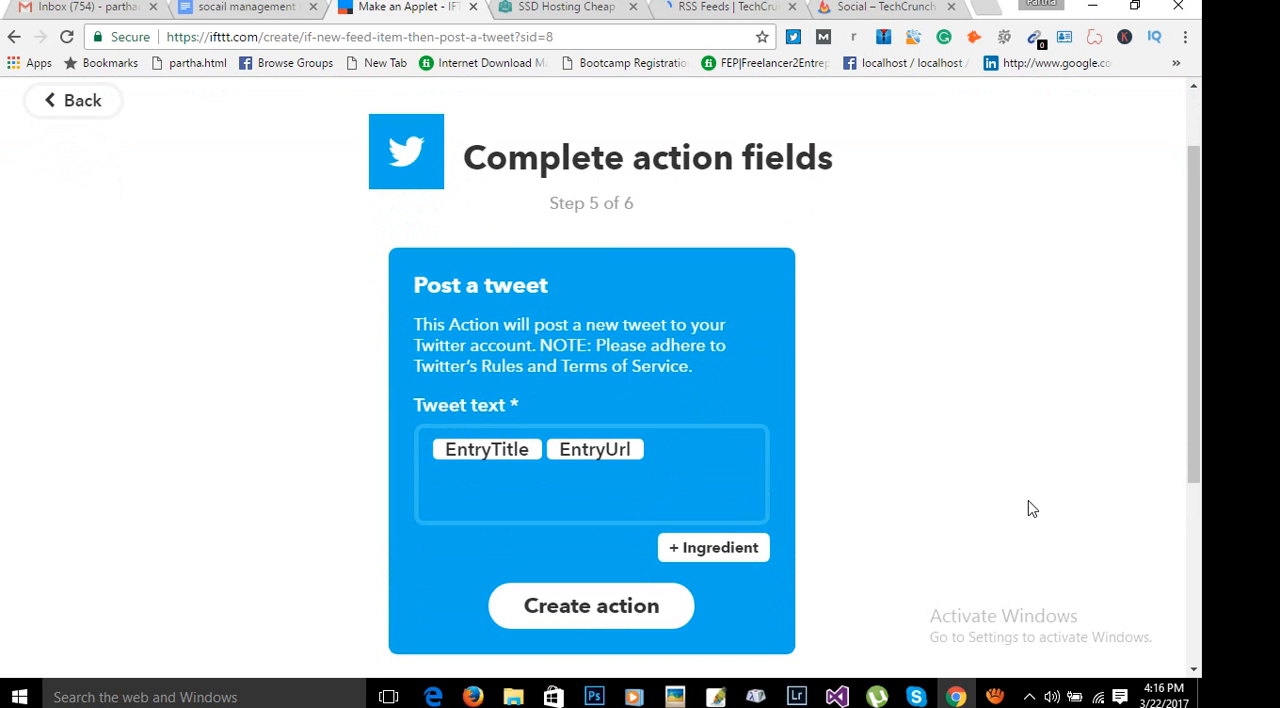
{"action": "scroll", "coordinate": [1030, 509], "scroll_direction": "down", "scroll_amount": 1}
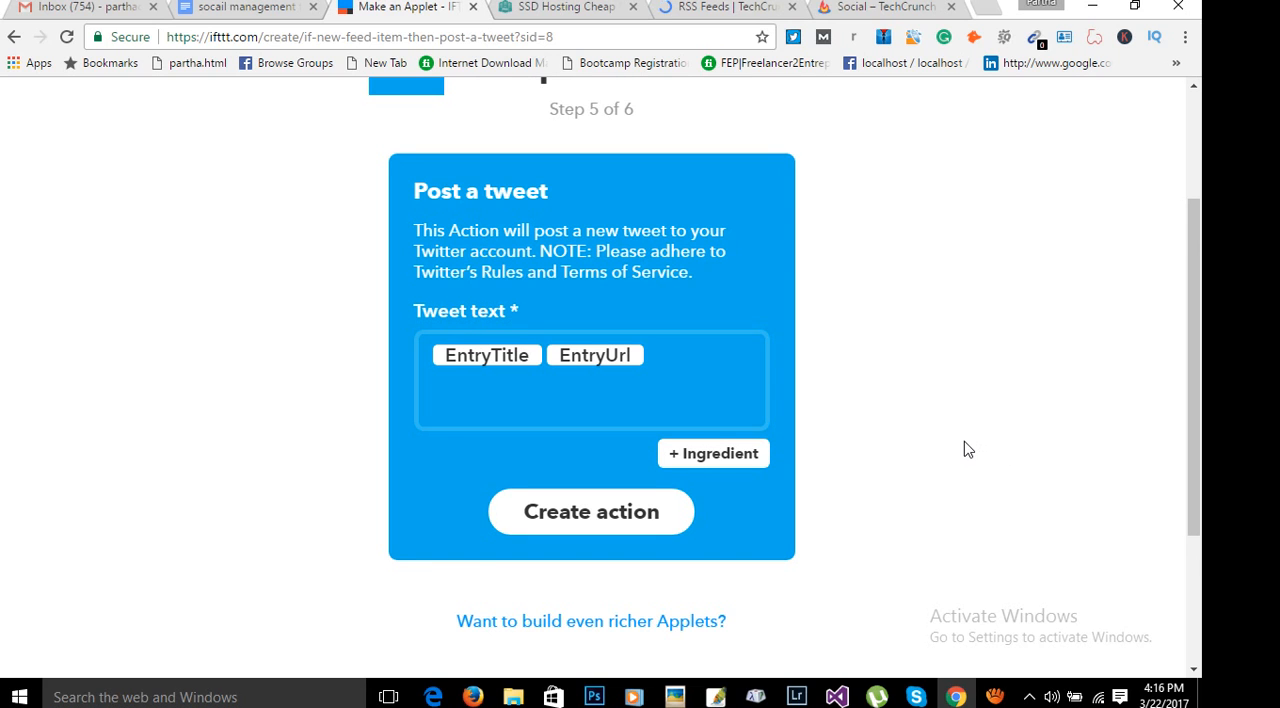
{"action": "scroll", "coordinate": [963, 448], "scroll_direction": "down", "scroll_amount": 1}
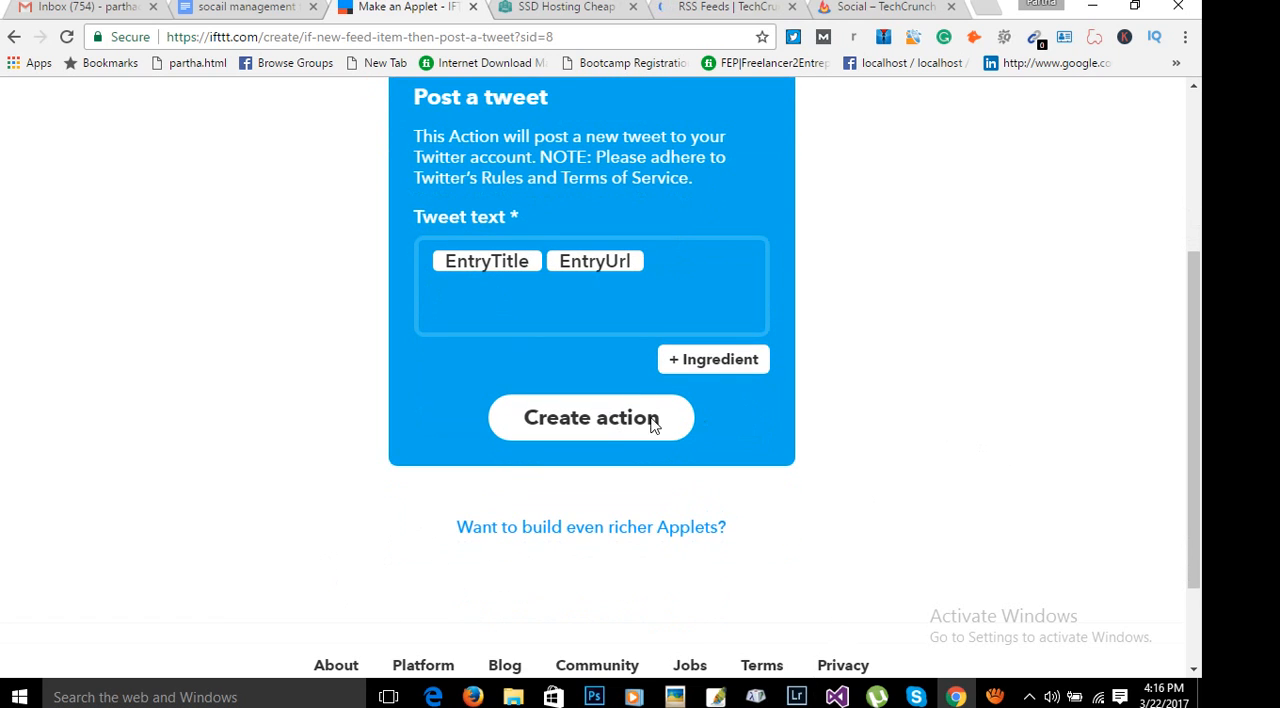
{"action": "scroll", "coordinate": [840, 331], "scroll_direction": "up", "scroll_amount": 1}
{"action": "scroll", "coordinate": [840, 331], "scroll_direction": "up", "scroll_amount": 1}
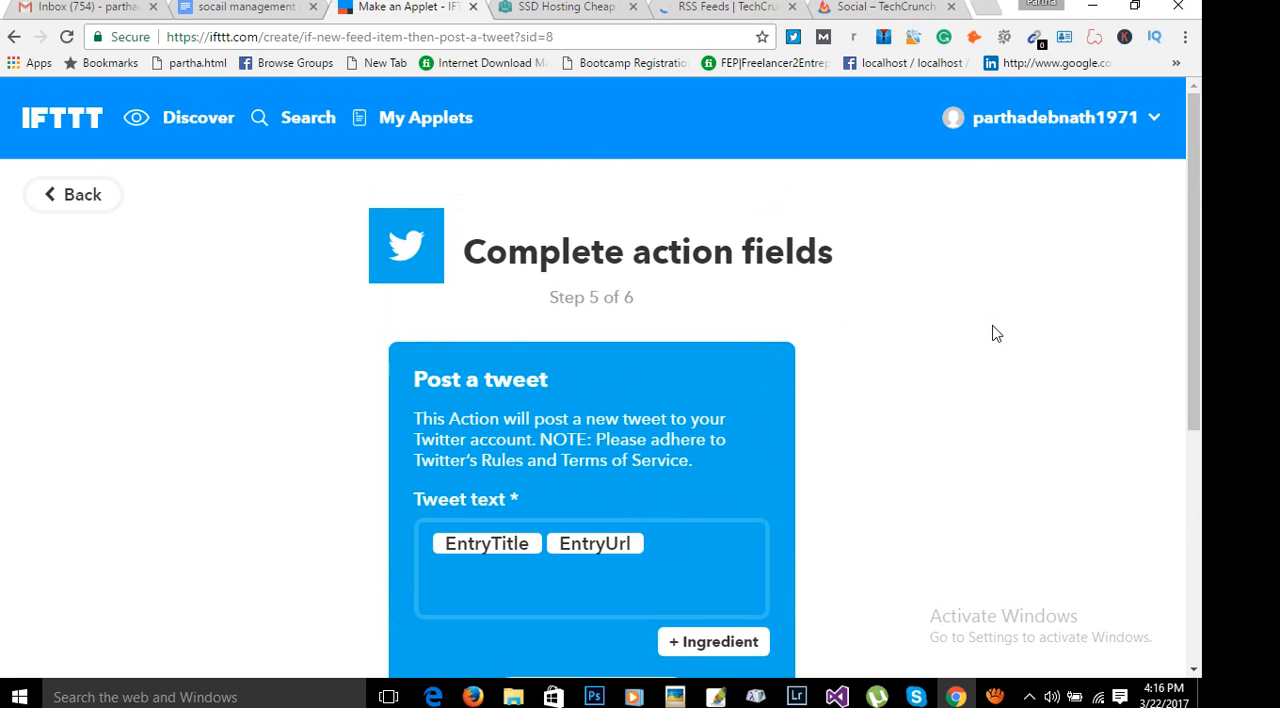
{"action": "scroll", "coordinate": [894, 608], "scroll_direction": "down", "scroll_amount": 2}
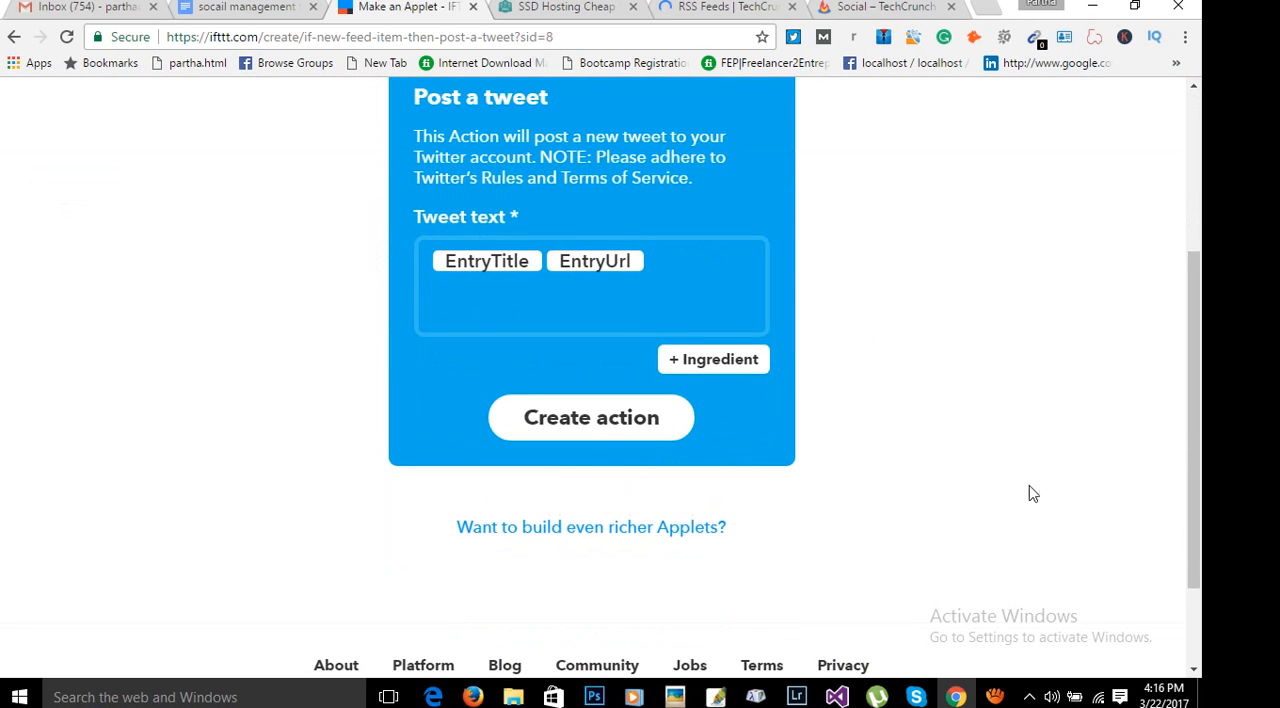
{"action": "scroll", "coordinate": [1059, 466], "scroll_direction": "up", "scroll_amount": 2}
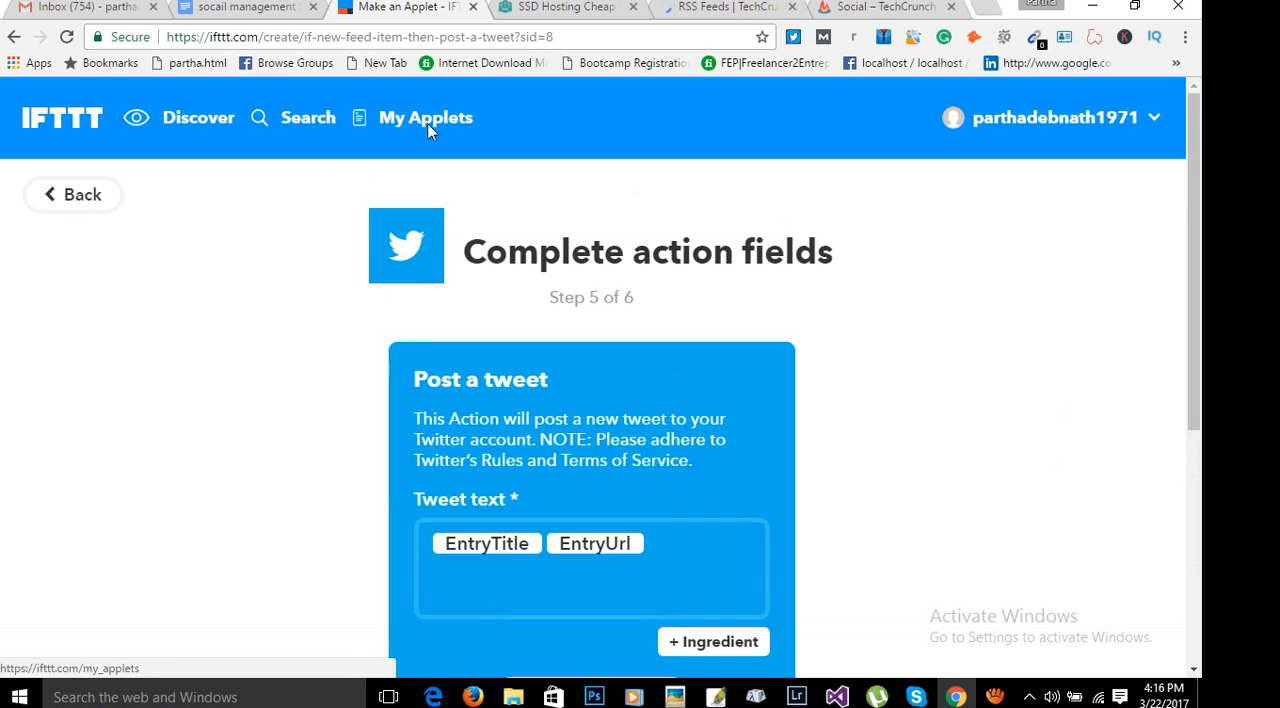
Leave the unfinished tweet action for the list of own applets and start a new applet from there.
{"action": "left_click", "coordinate": [1150, 119]}
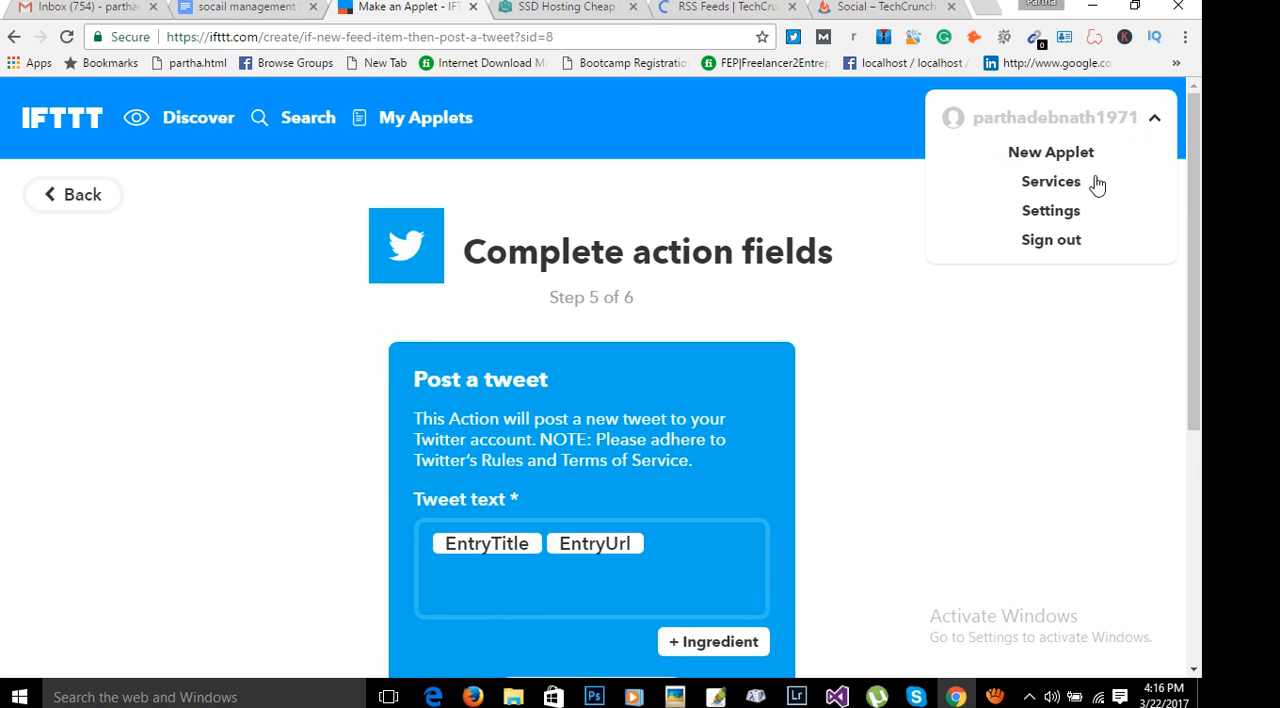
{"action": "left_click", "coordinate": [416, 124]}
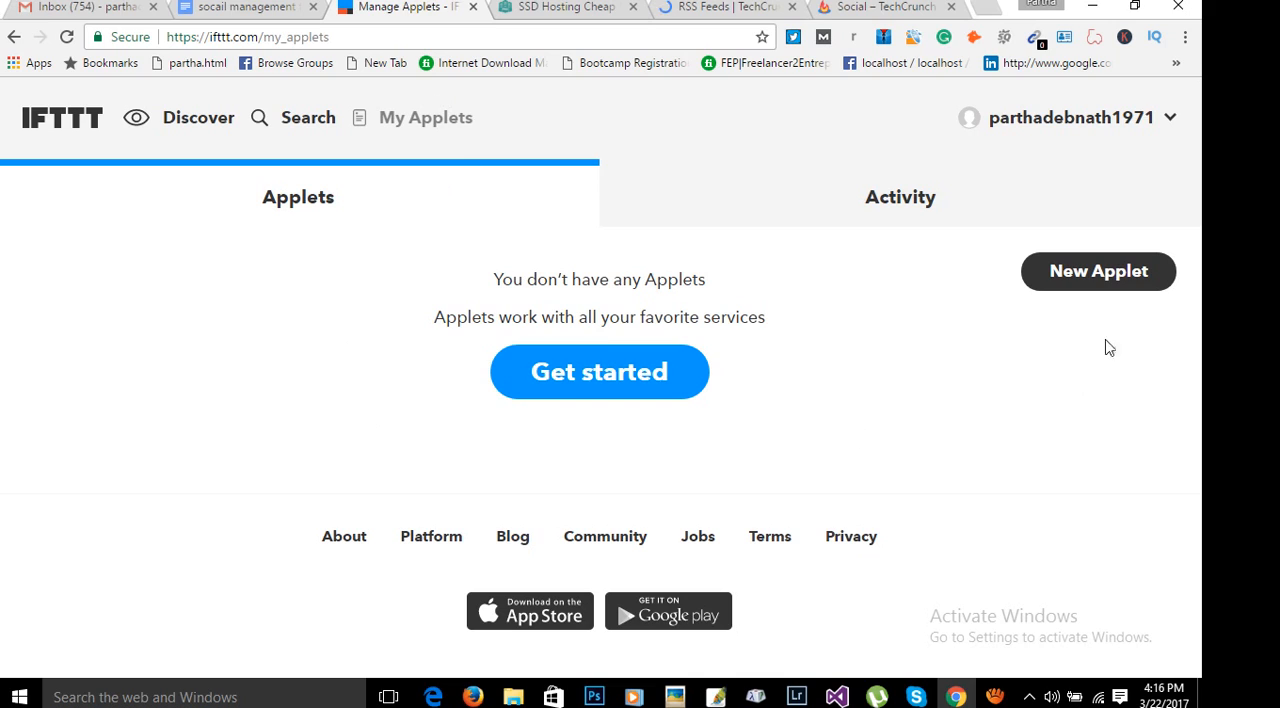
{"action": "left_click", "coordinate": [1089, 283]}
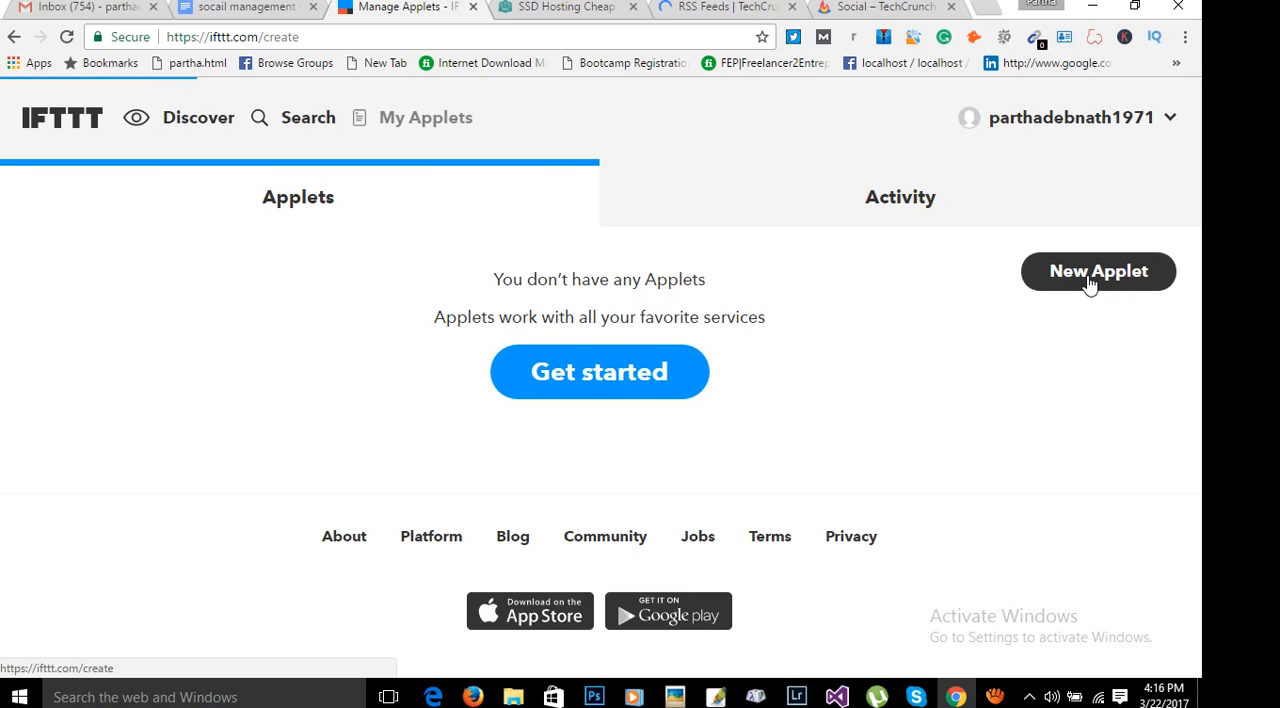
{"action": "scroll", "coordinate": [1118, 483], "scroll_direction": "down", "scroll_amount": 1}
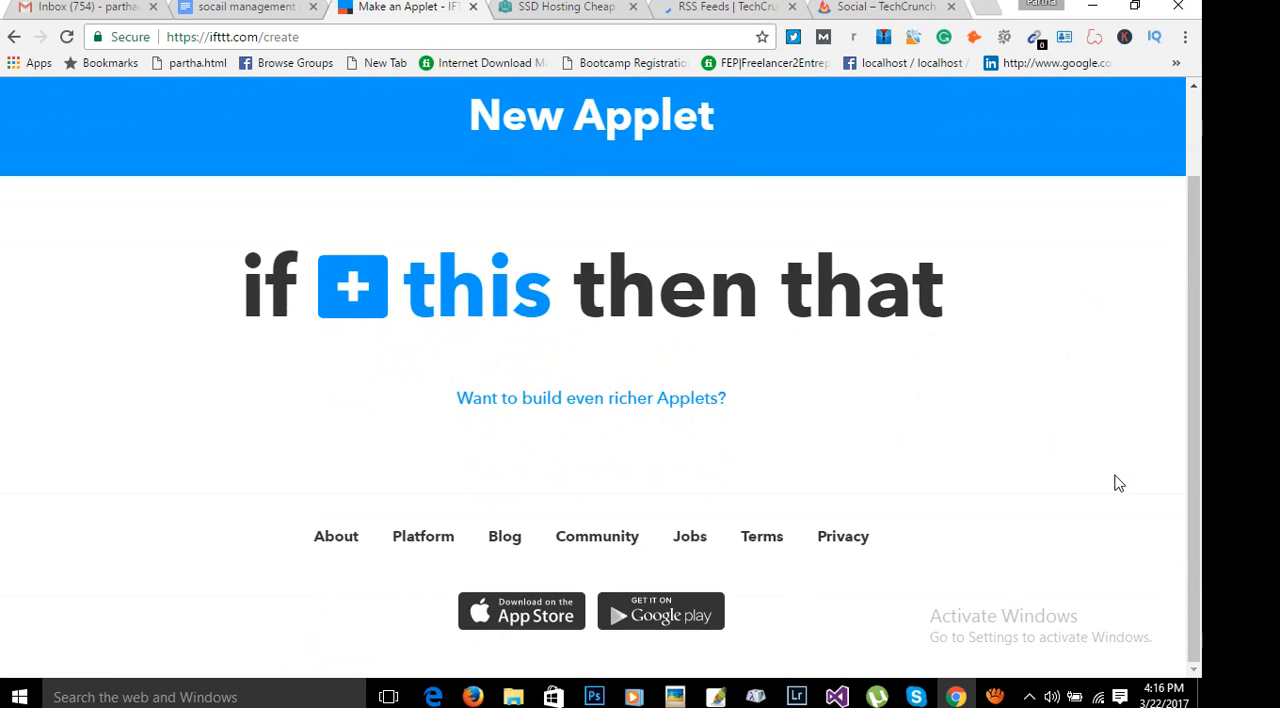
{"action": "scroll", "coordinate": [1118, 483], "scroll_direction": "up", "scroll_amount": 1}
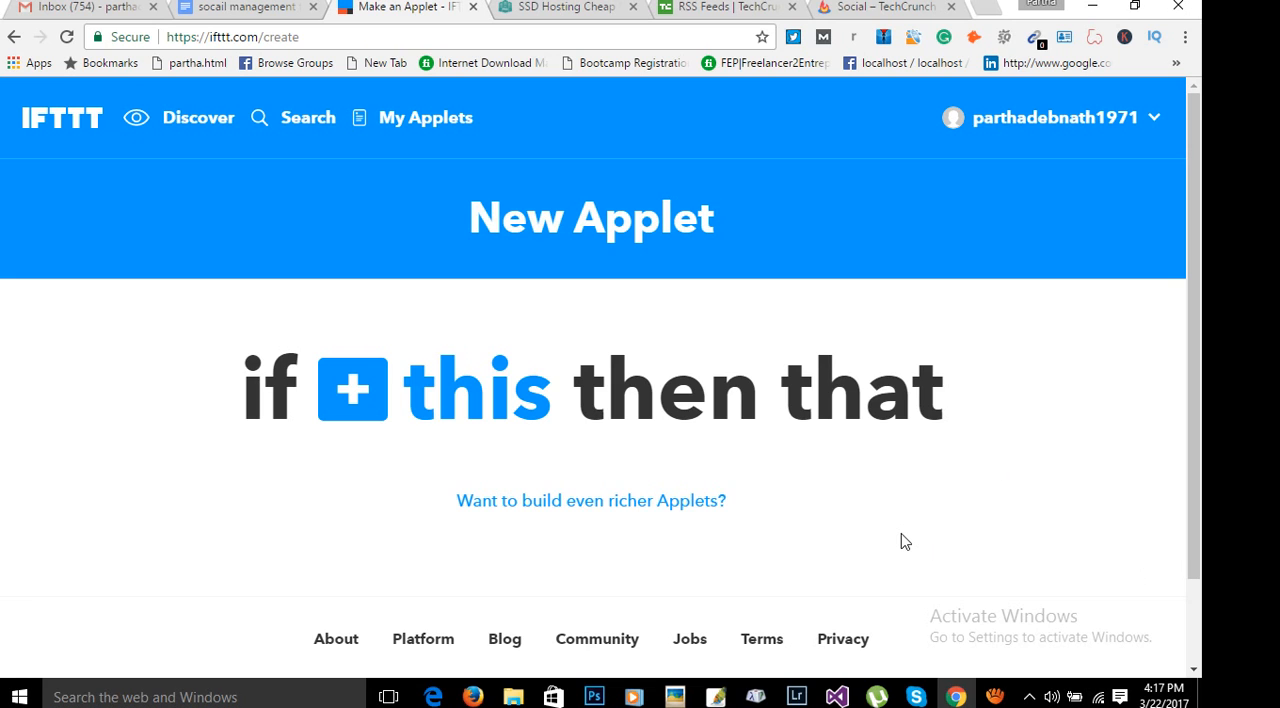
{"action": "left_click", "coordinate": [991, 700]}
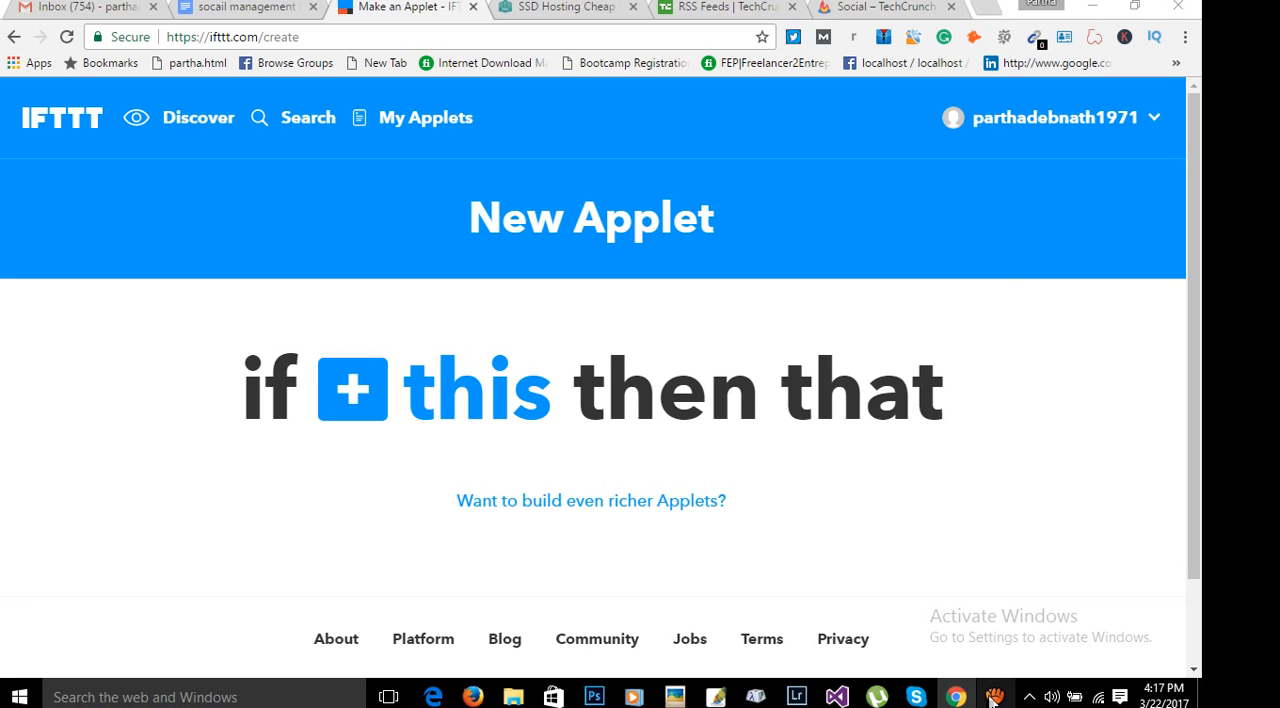